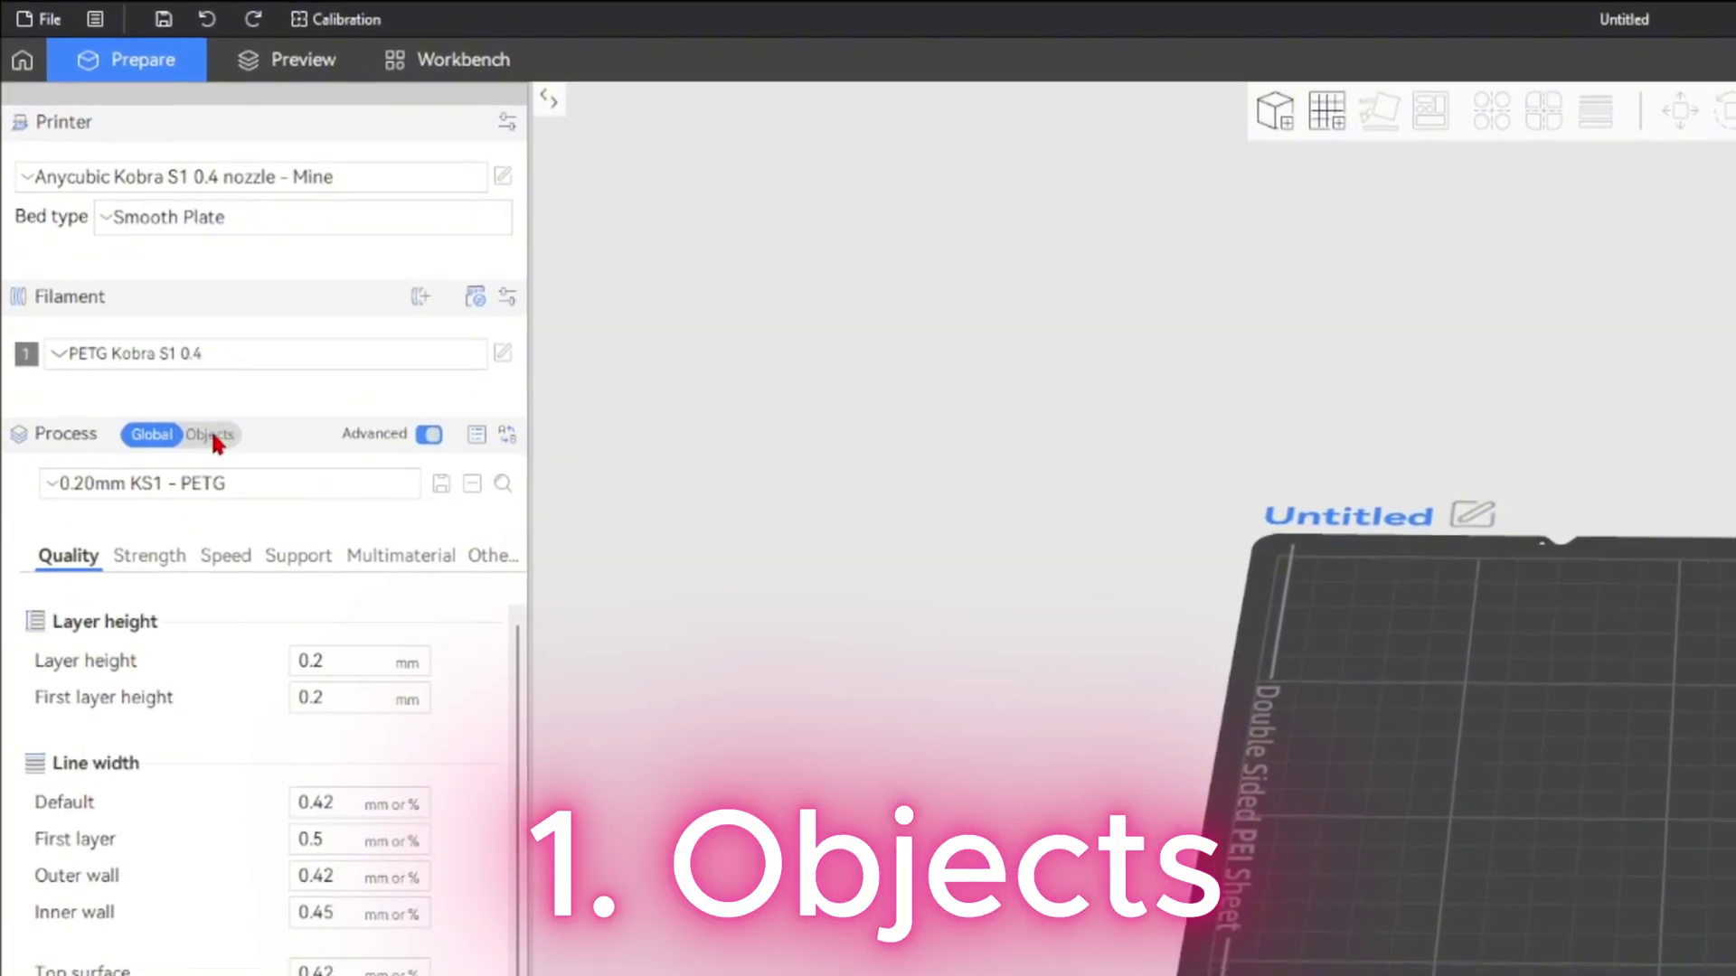
click(243, 500)
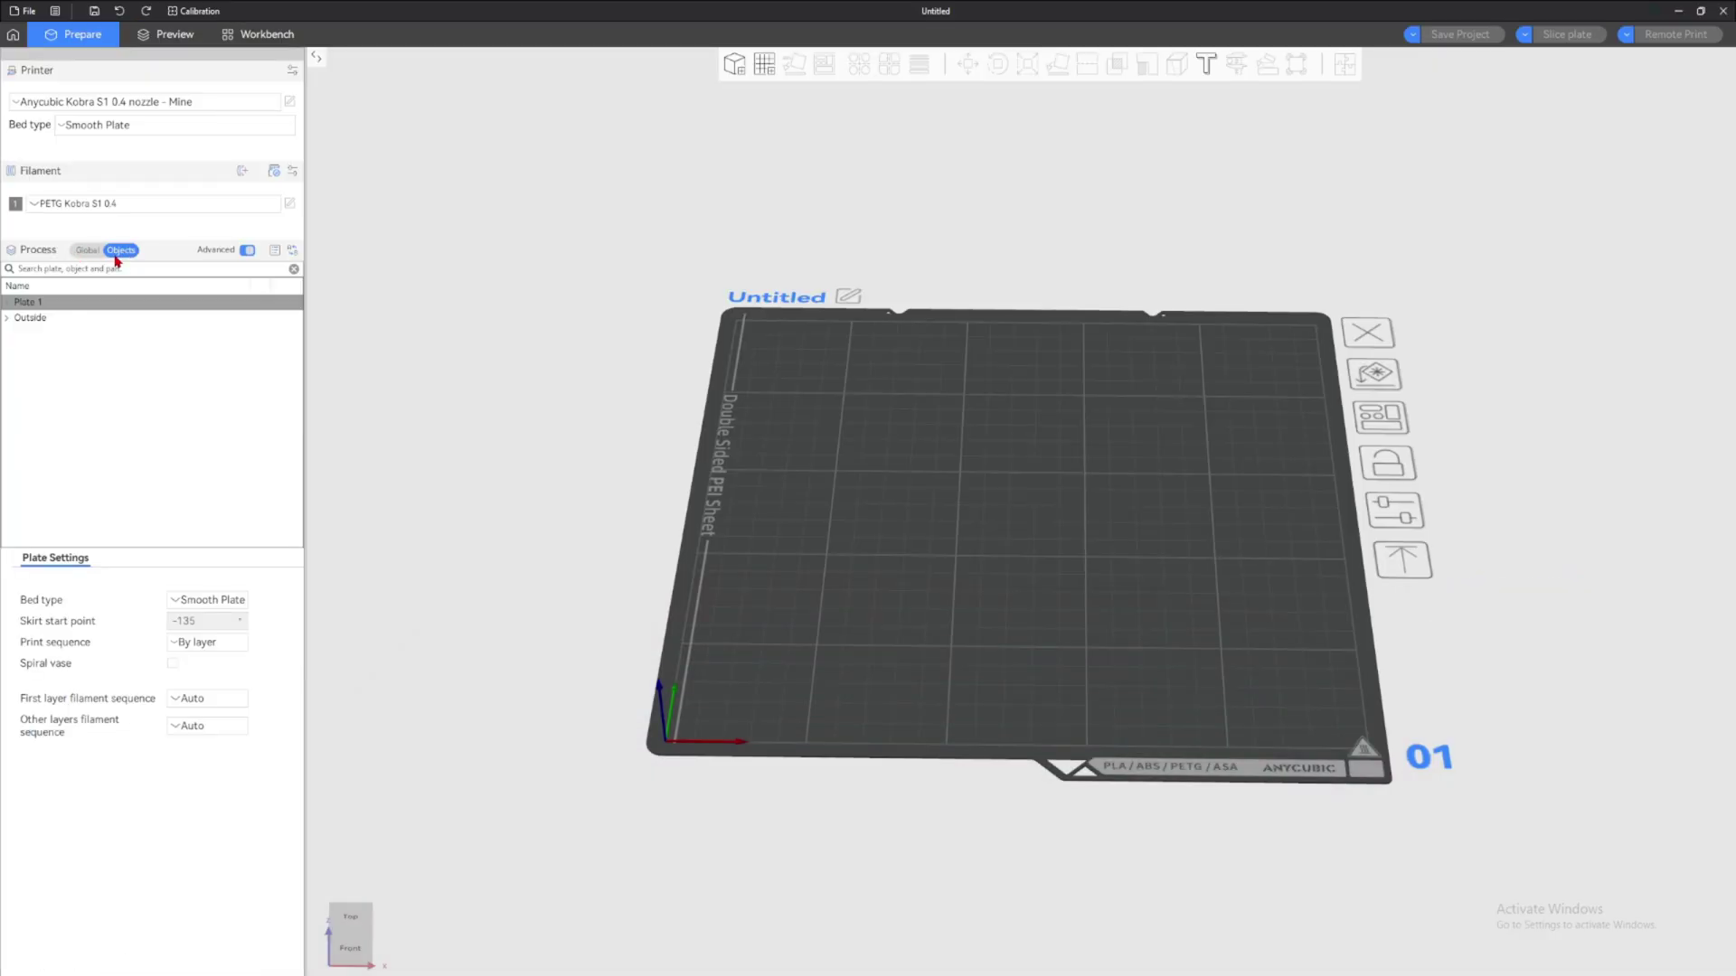
click(116, 257)
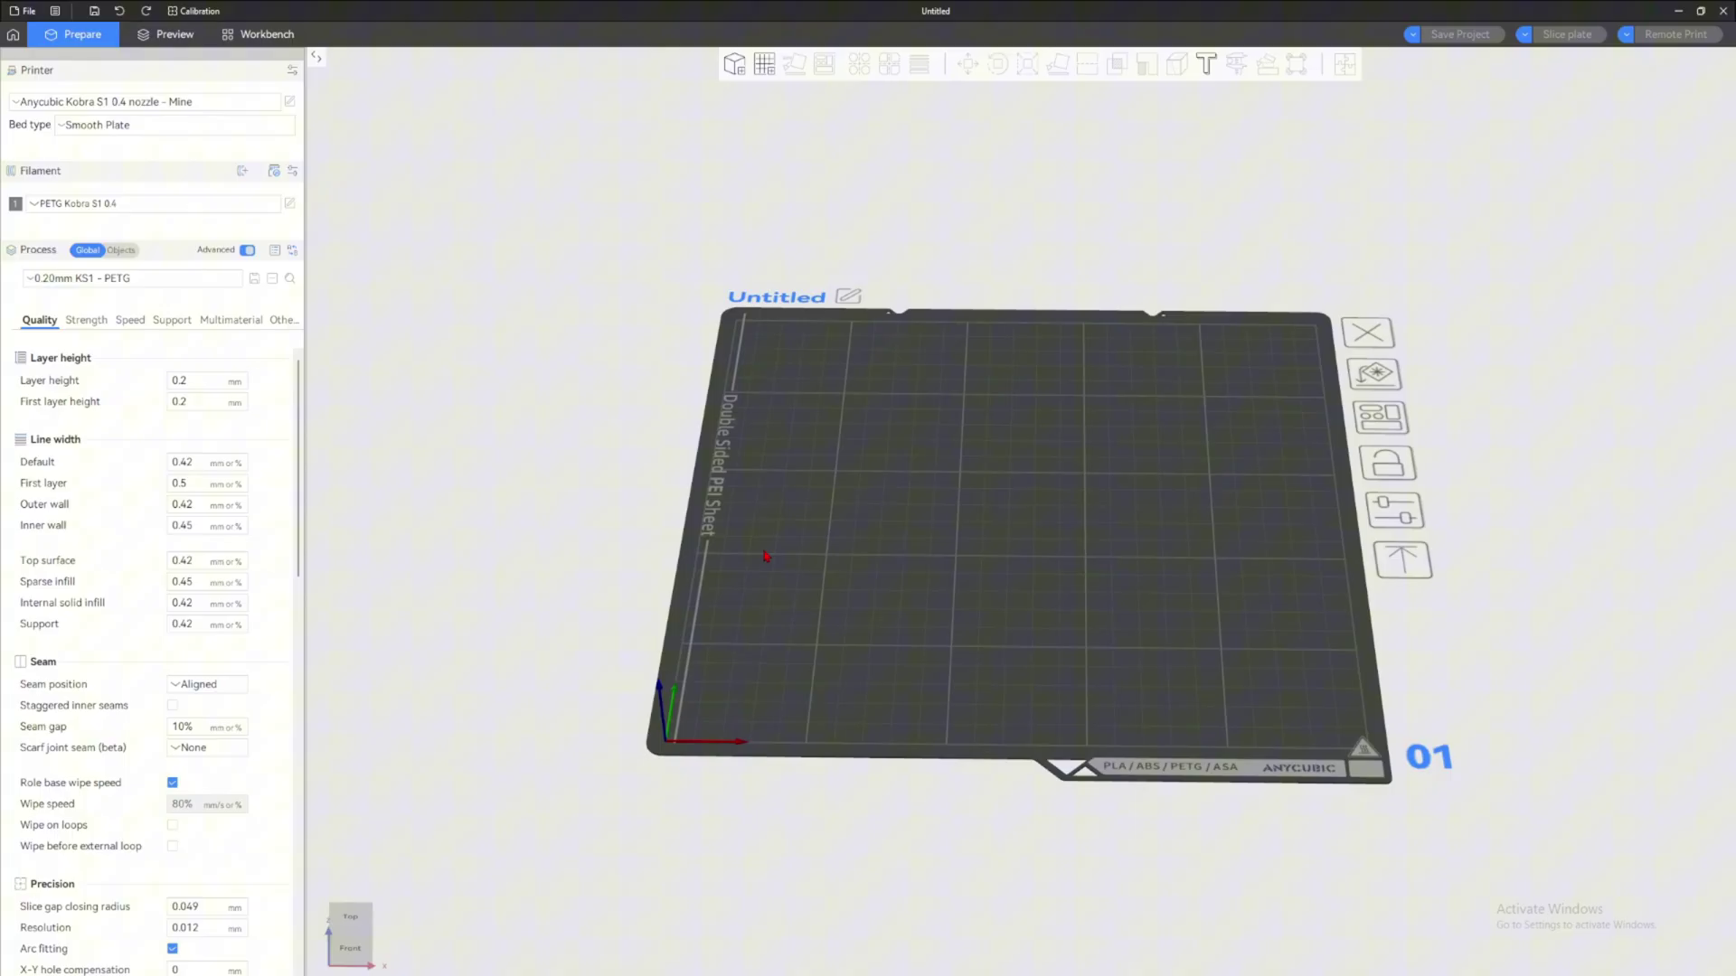
mouse_move(1032, 471)
mouse_down()
mouse_move(1020, 478)
mouse_move(1039, 475)
mouse_up()
right_click(1039, 471)
click(991, 515)
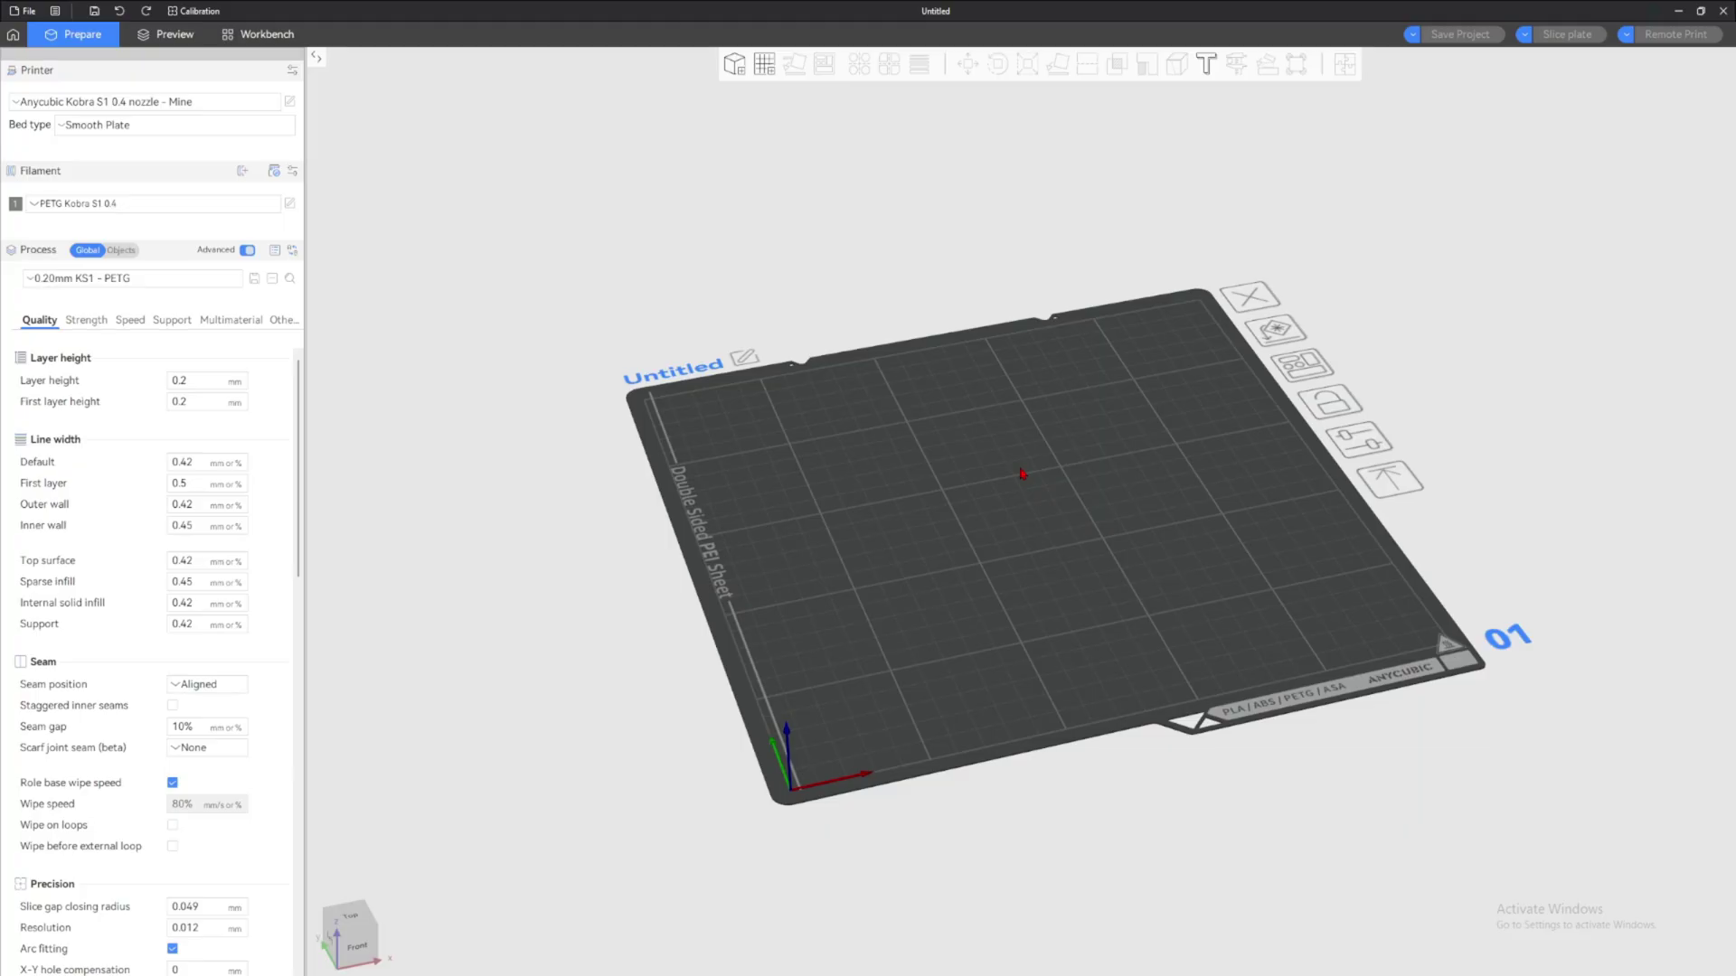
drag(431, 365, 546, 349)
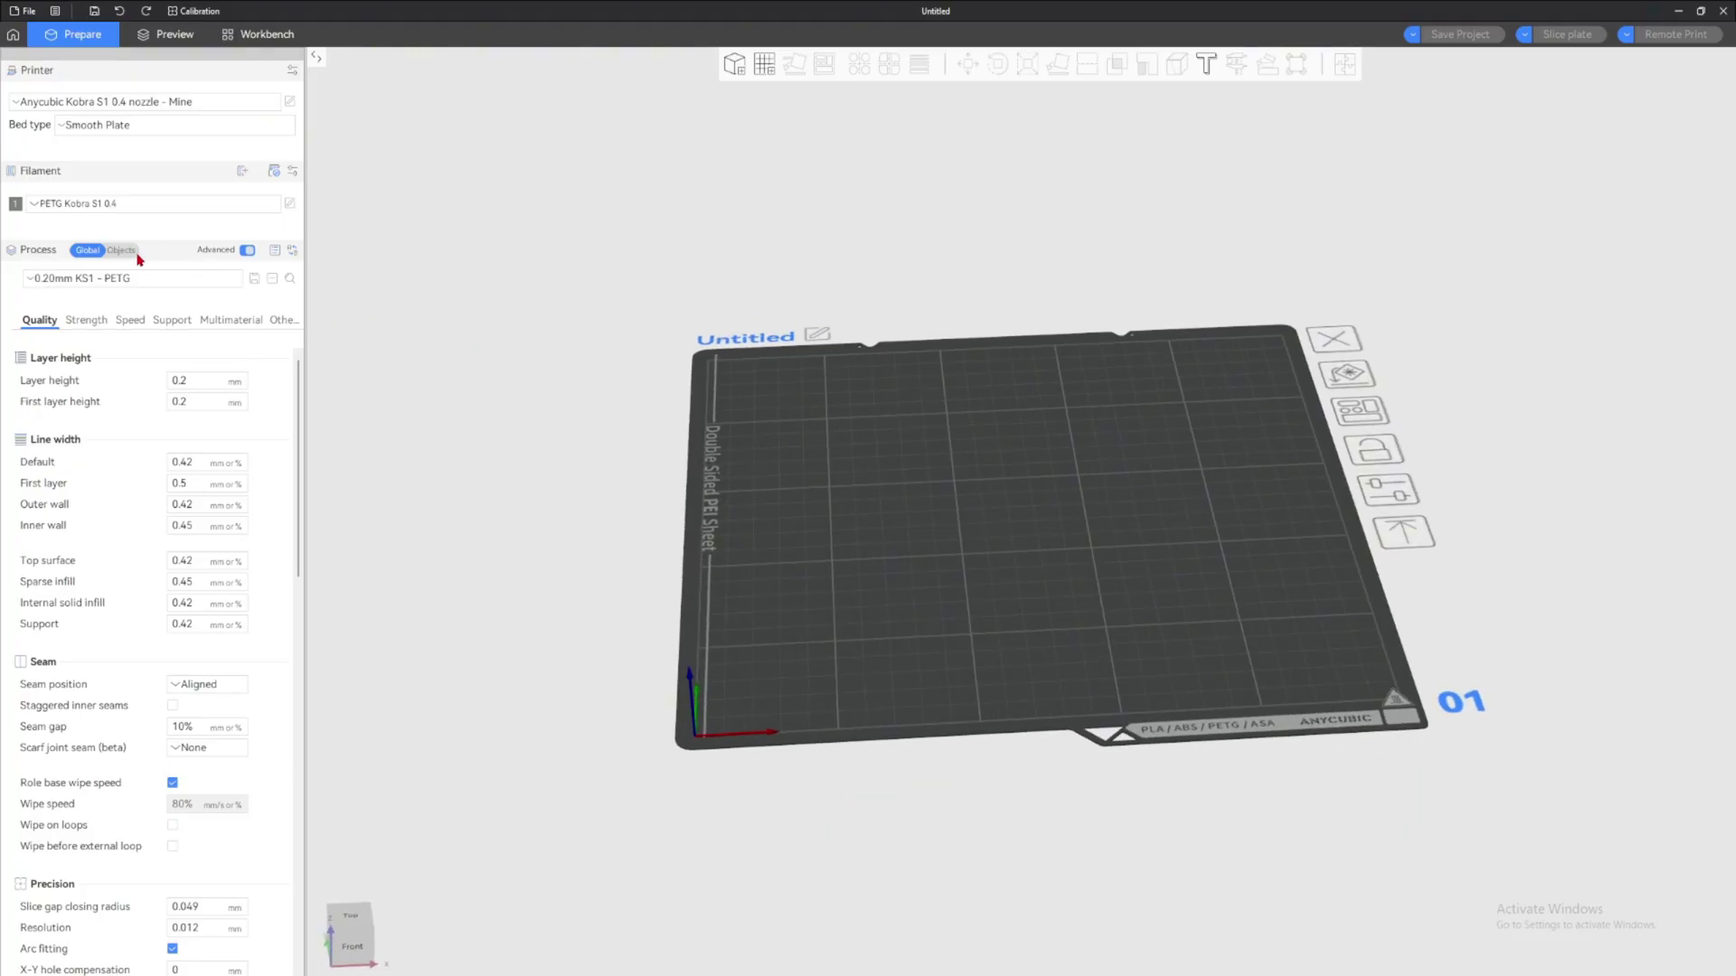
drag(764, 433, 851, 461)
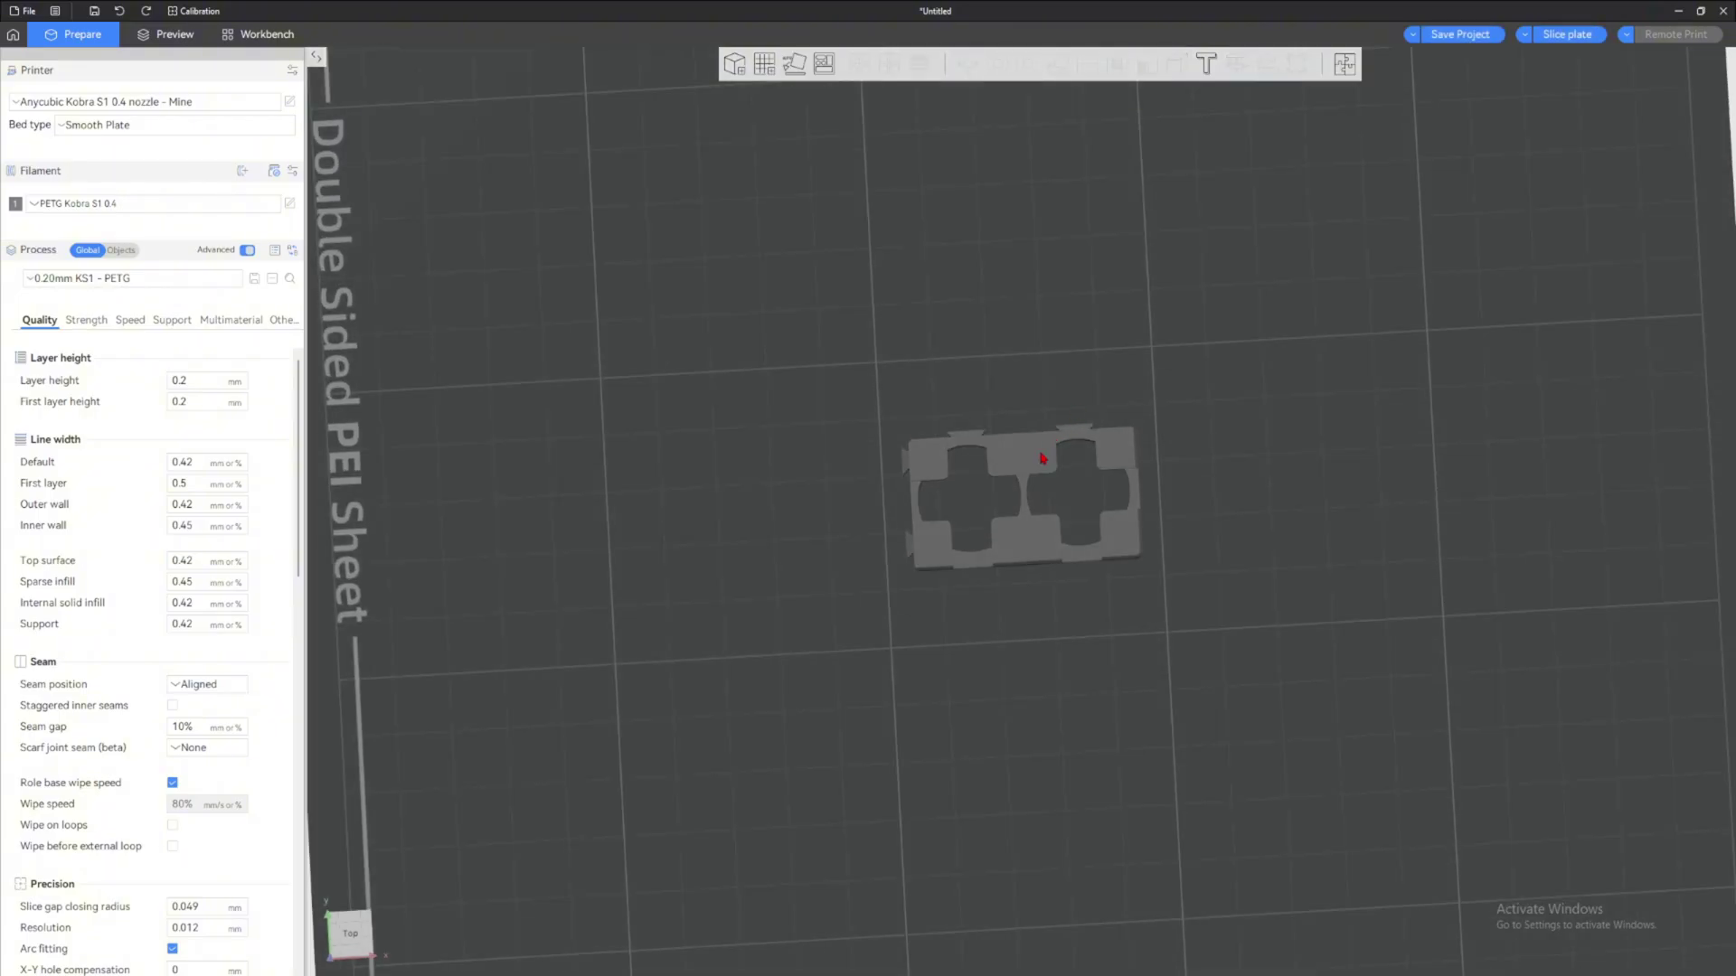
Move the rearmost part of the stacked column away from the other parts, toward the back left of the plate
click(1144, 412)
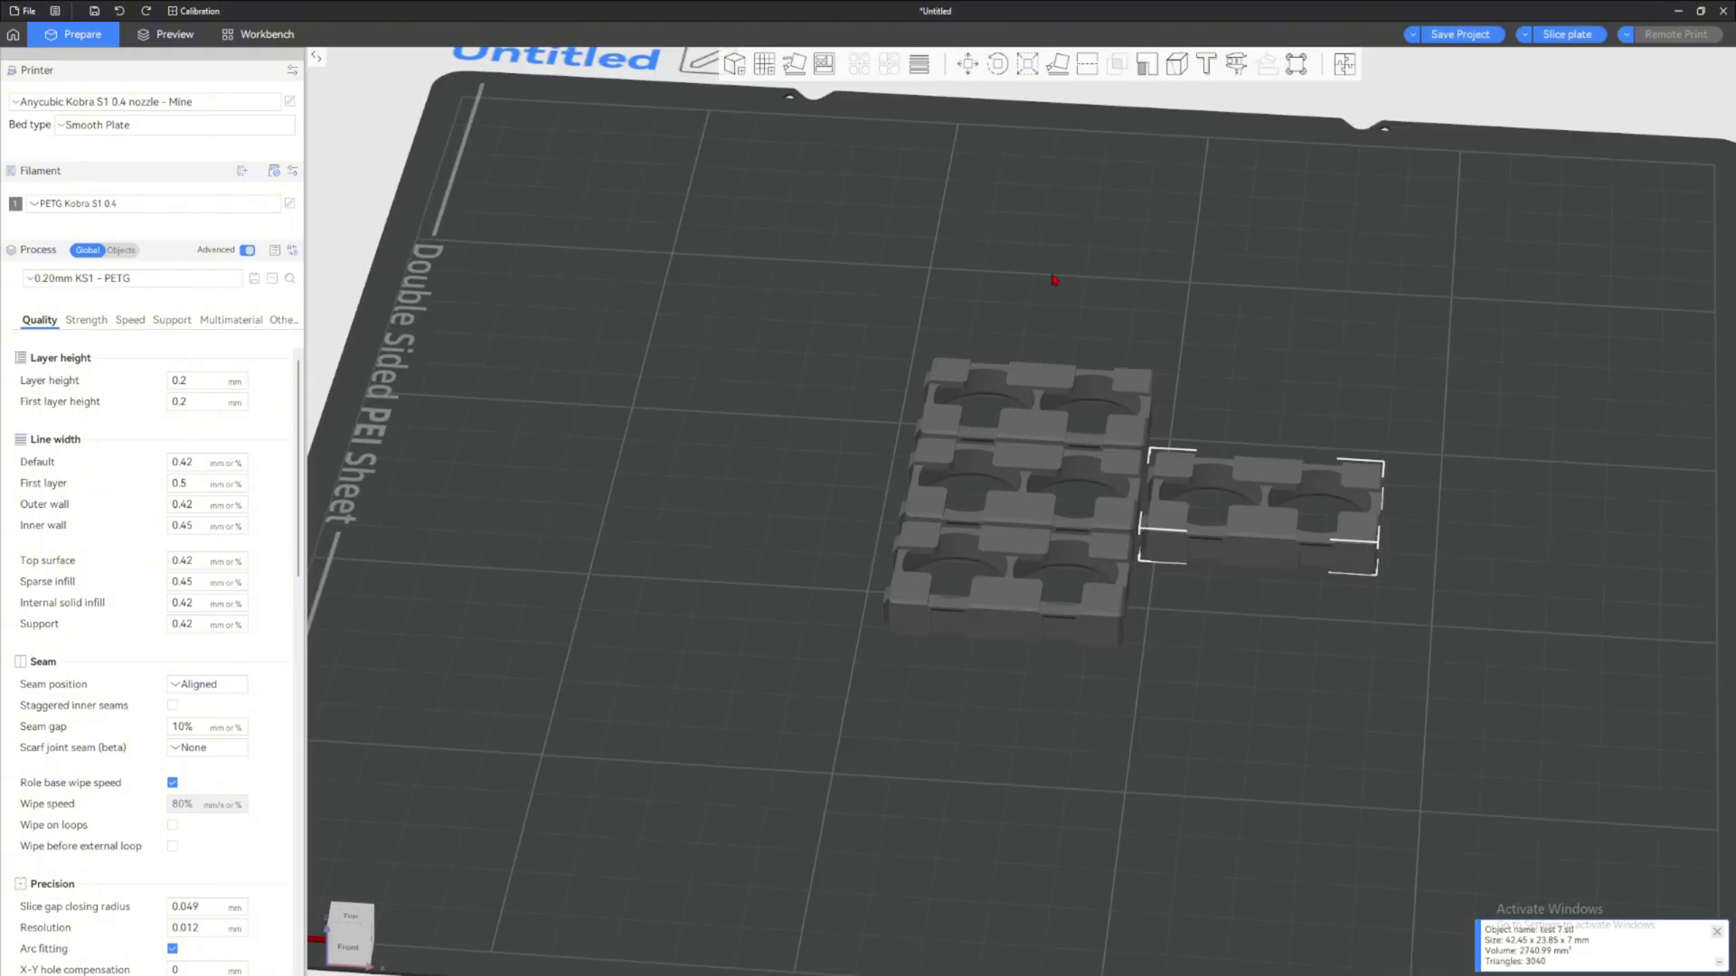
drag(1054, 280, 1075, 296)
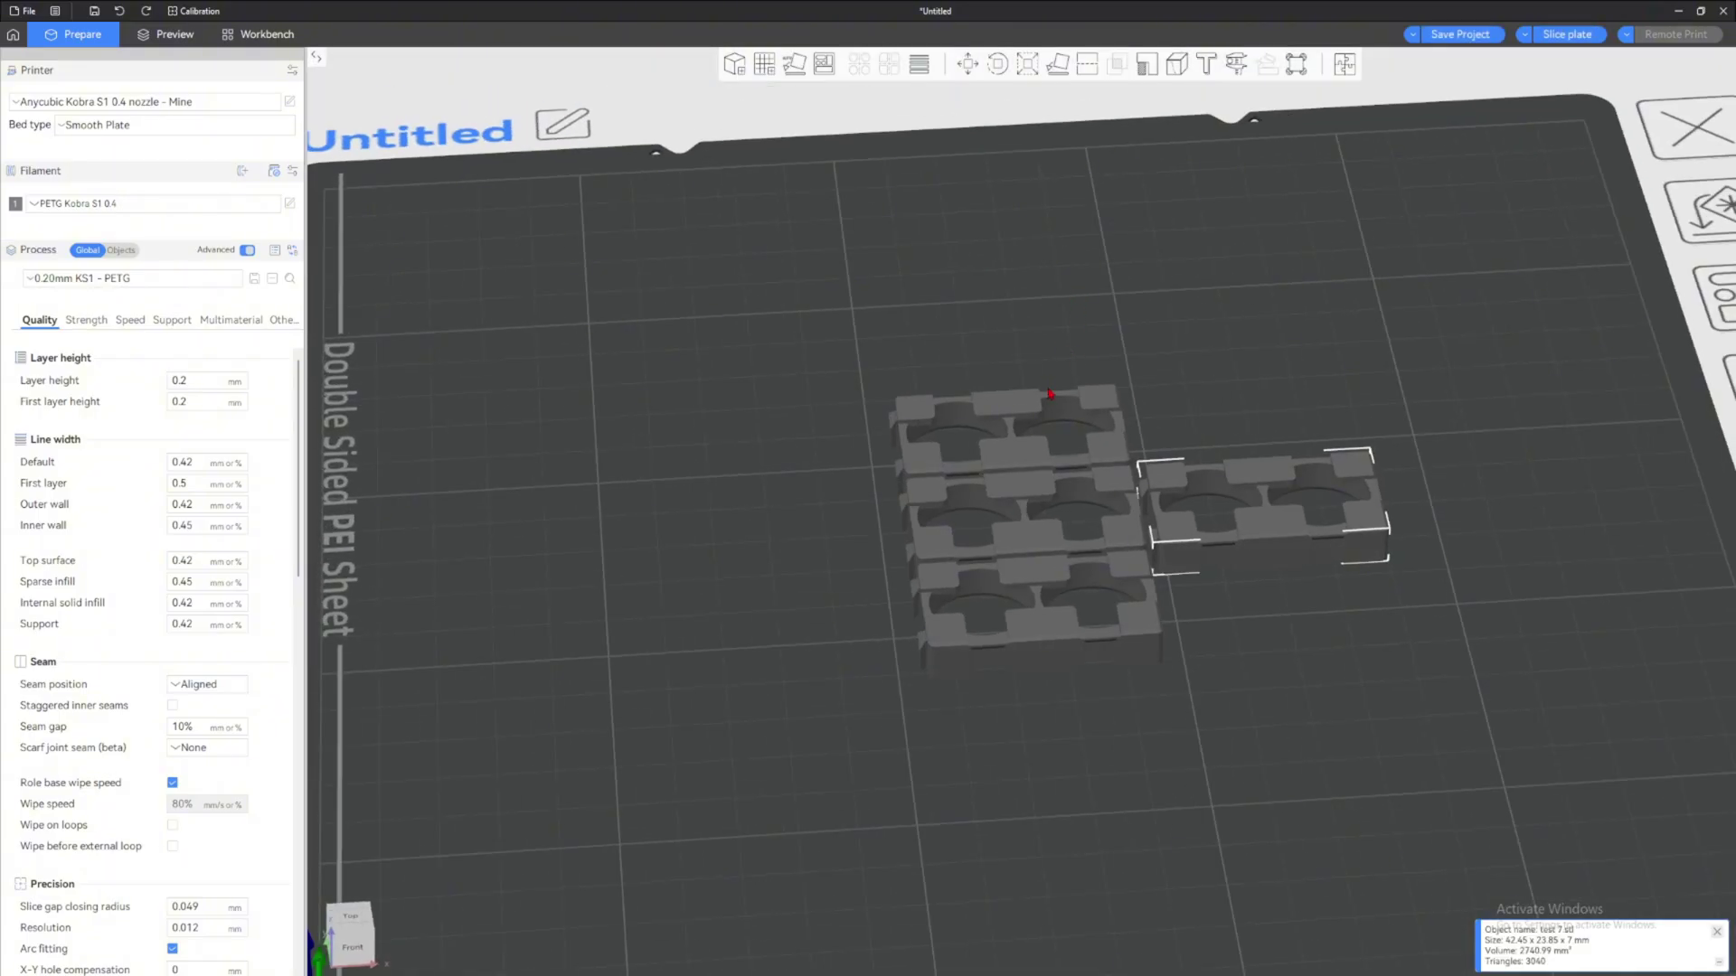
click(1024, 351)
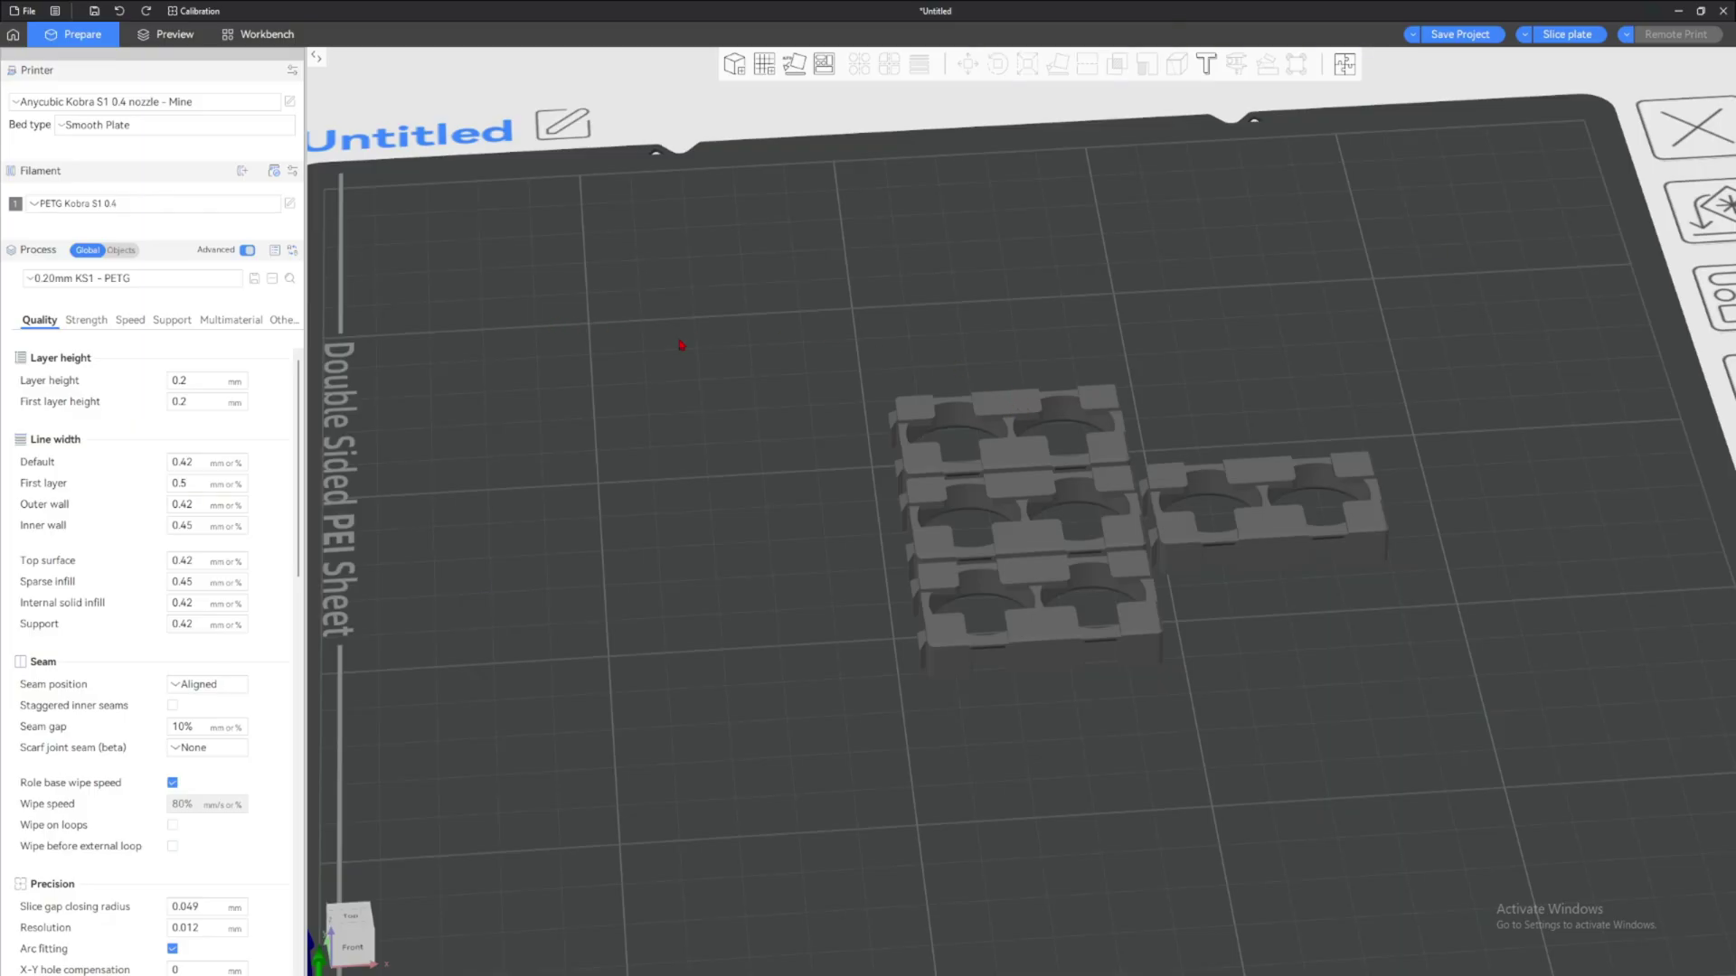
drag(1026, 415, 886, 378)
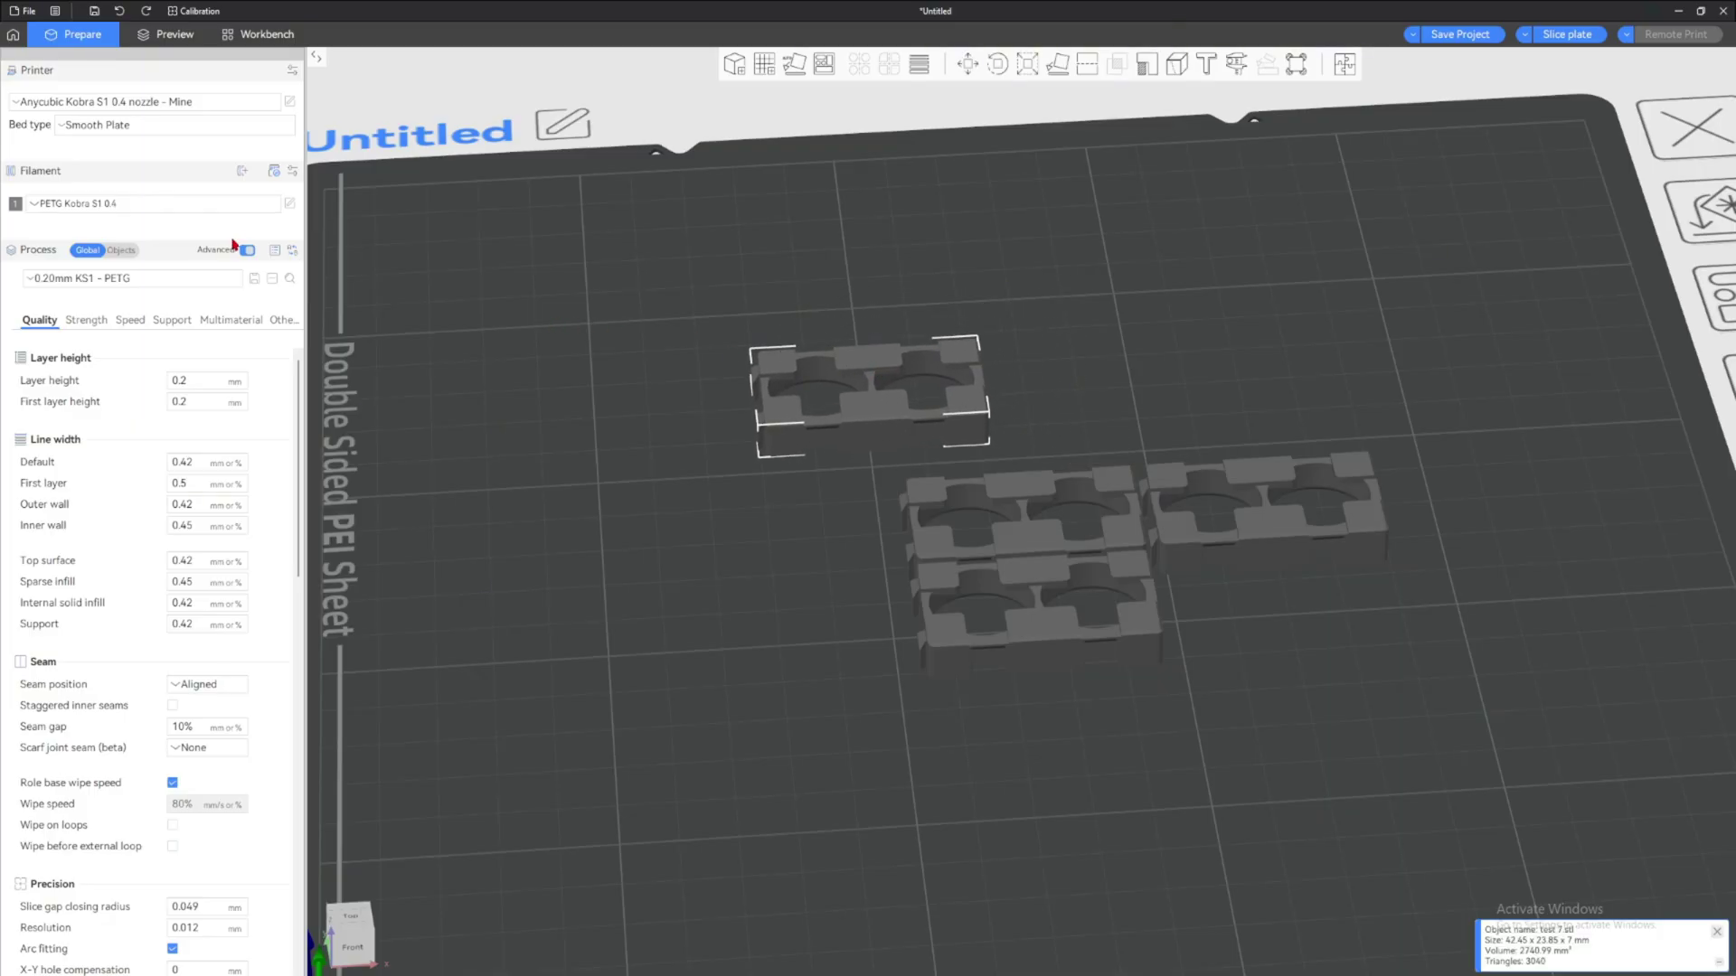
Show the per-object settings and select each test 7.stl entry in turn to match it to its part on the plate
click(120, 249)
click(66, 317)
click(65, 332)
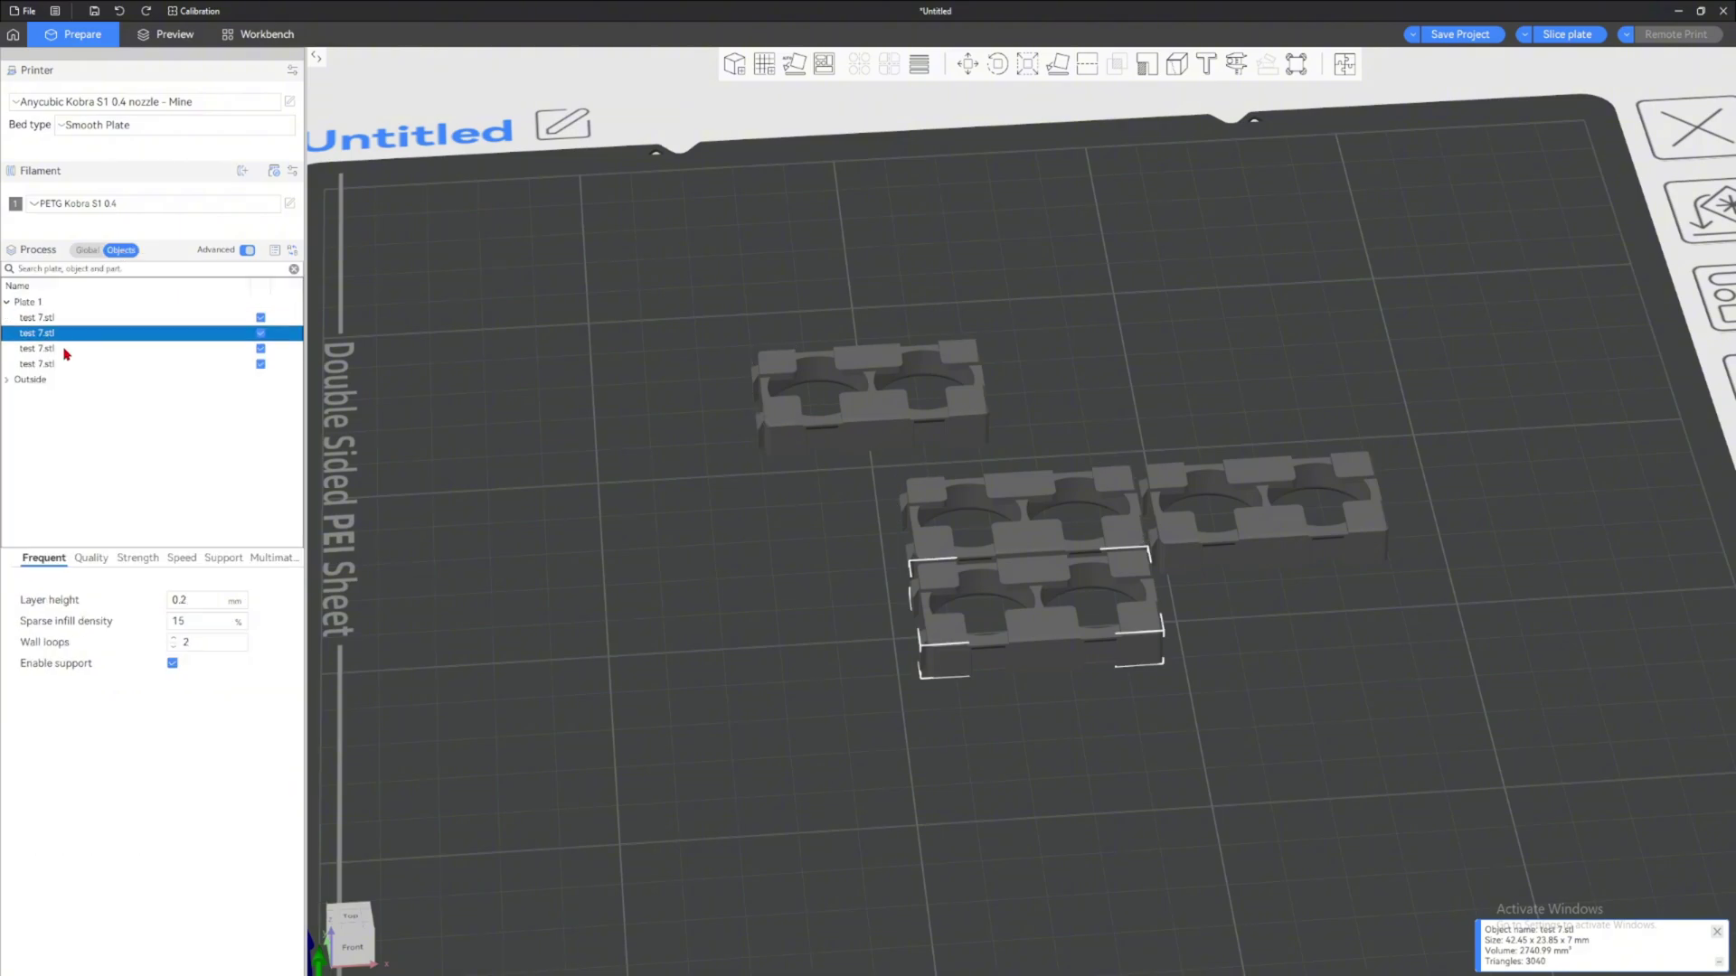
click(64, 348)
click(64, 365)
click(63, 318)
click(63, 332)
click(70, 349)
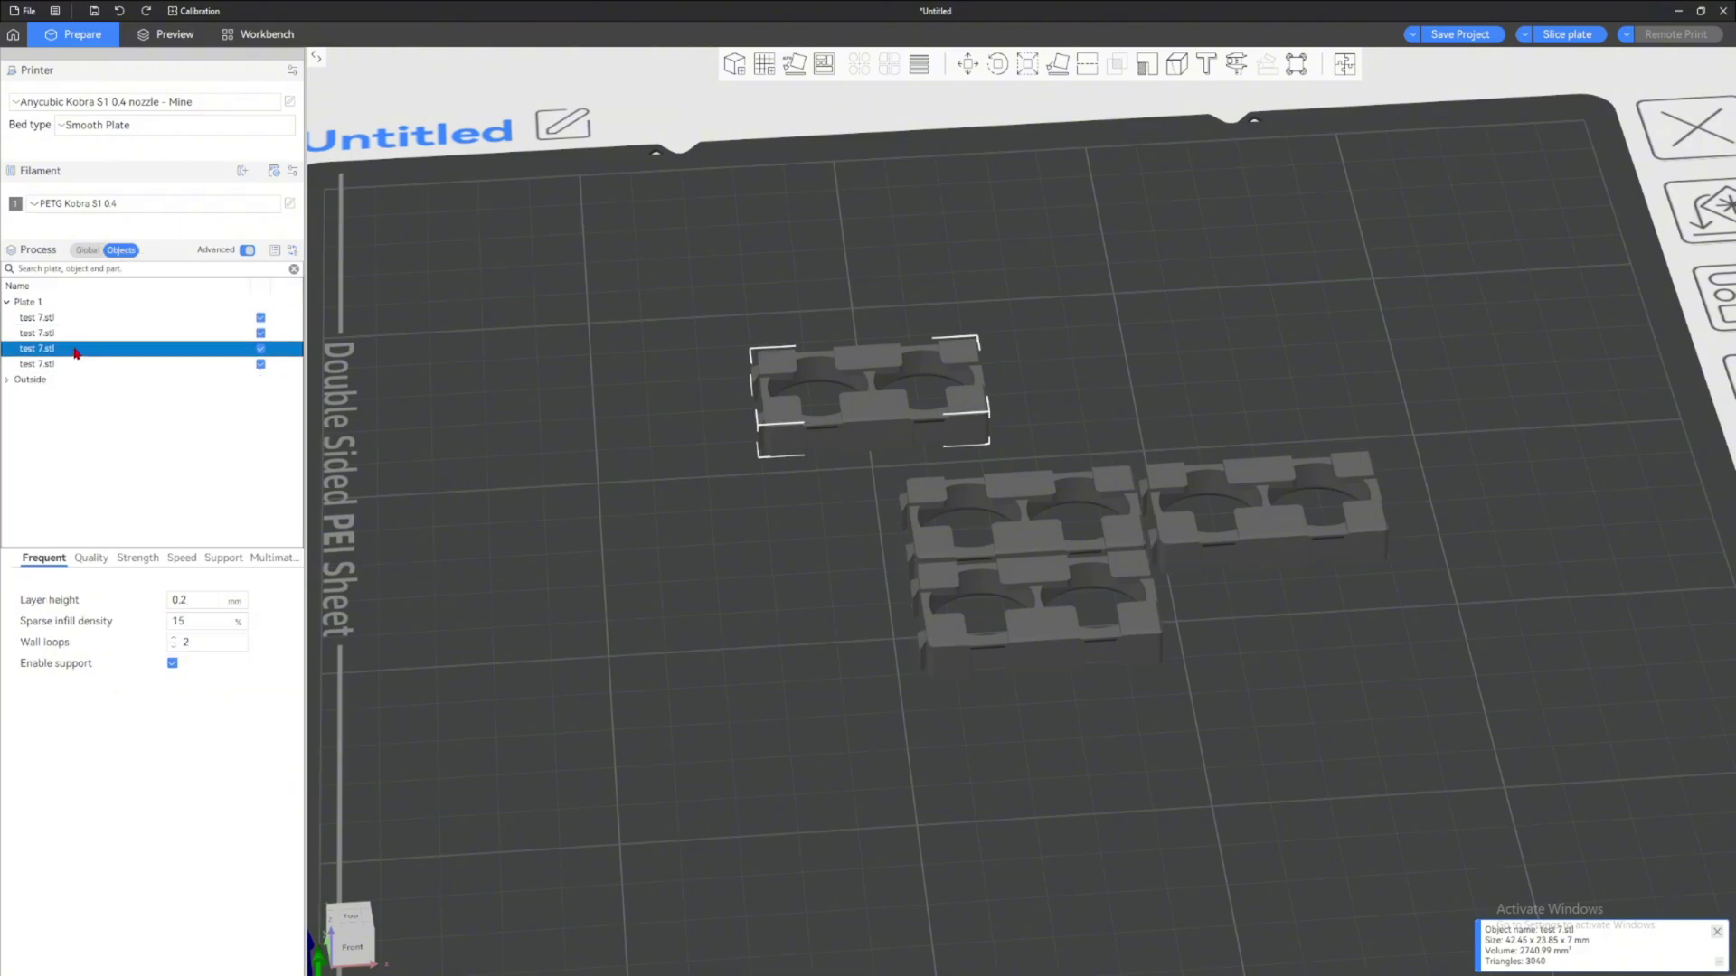
Set the sparse infill density of the first test 7.stl object to 100%
click(82, 319)
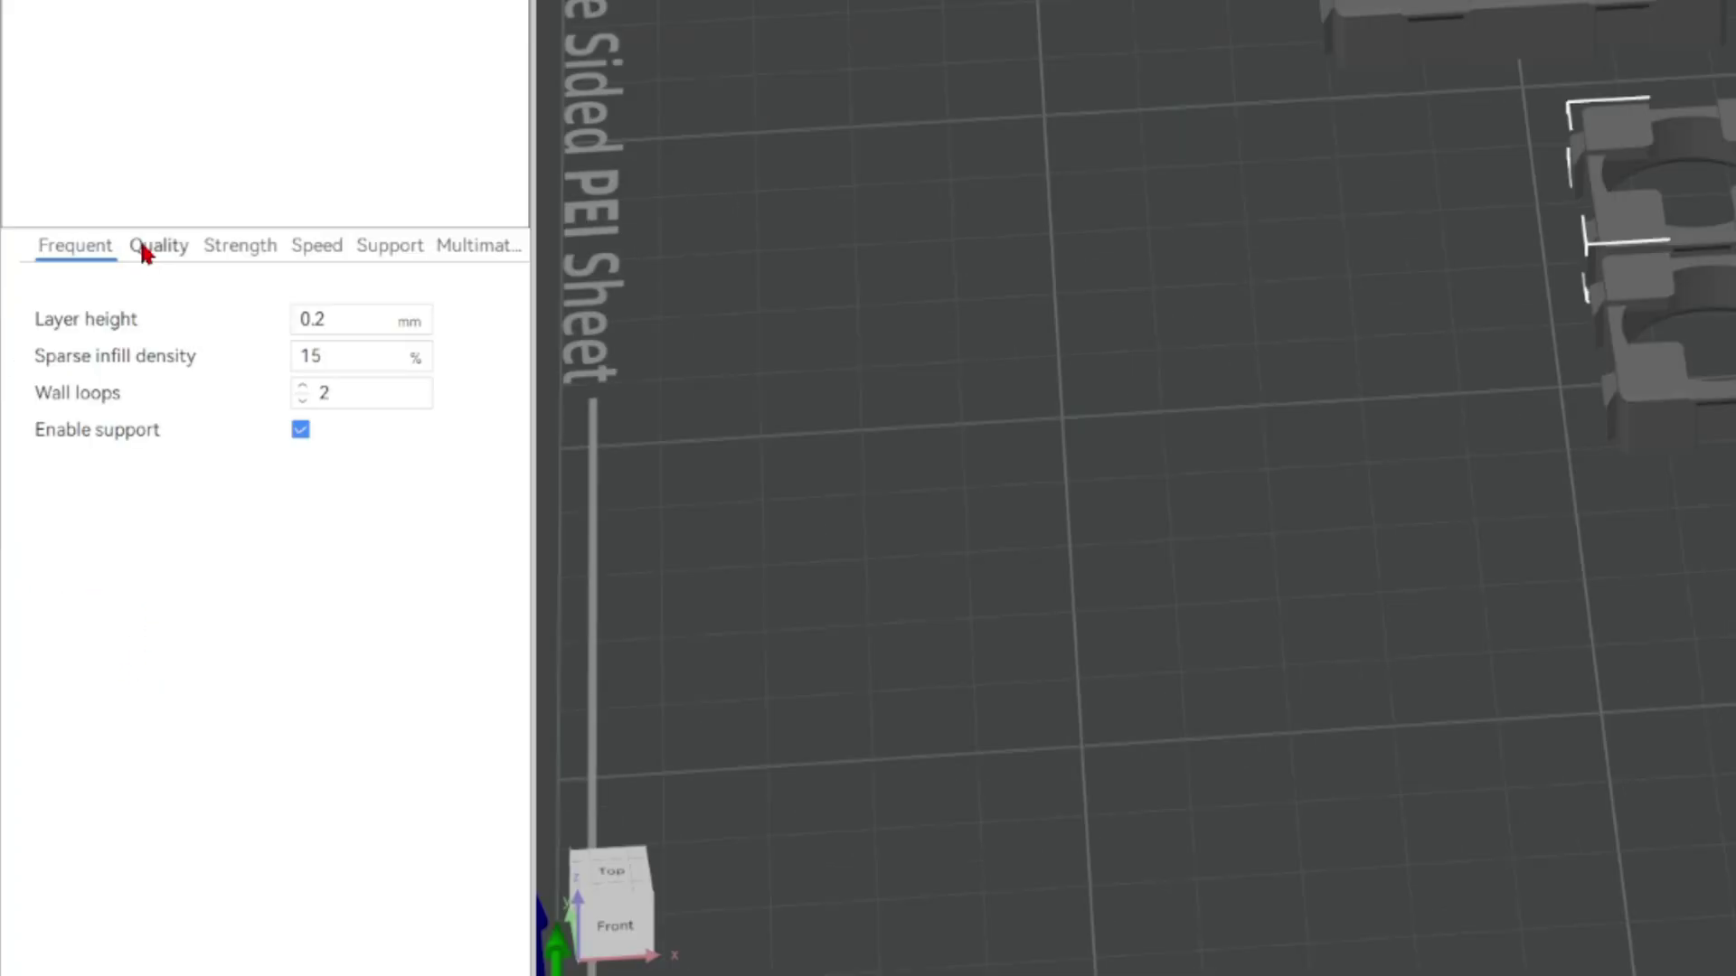
click(154, 245)
scroll(264, 325, down, 2)
scroll(269, 317, up, 2)
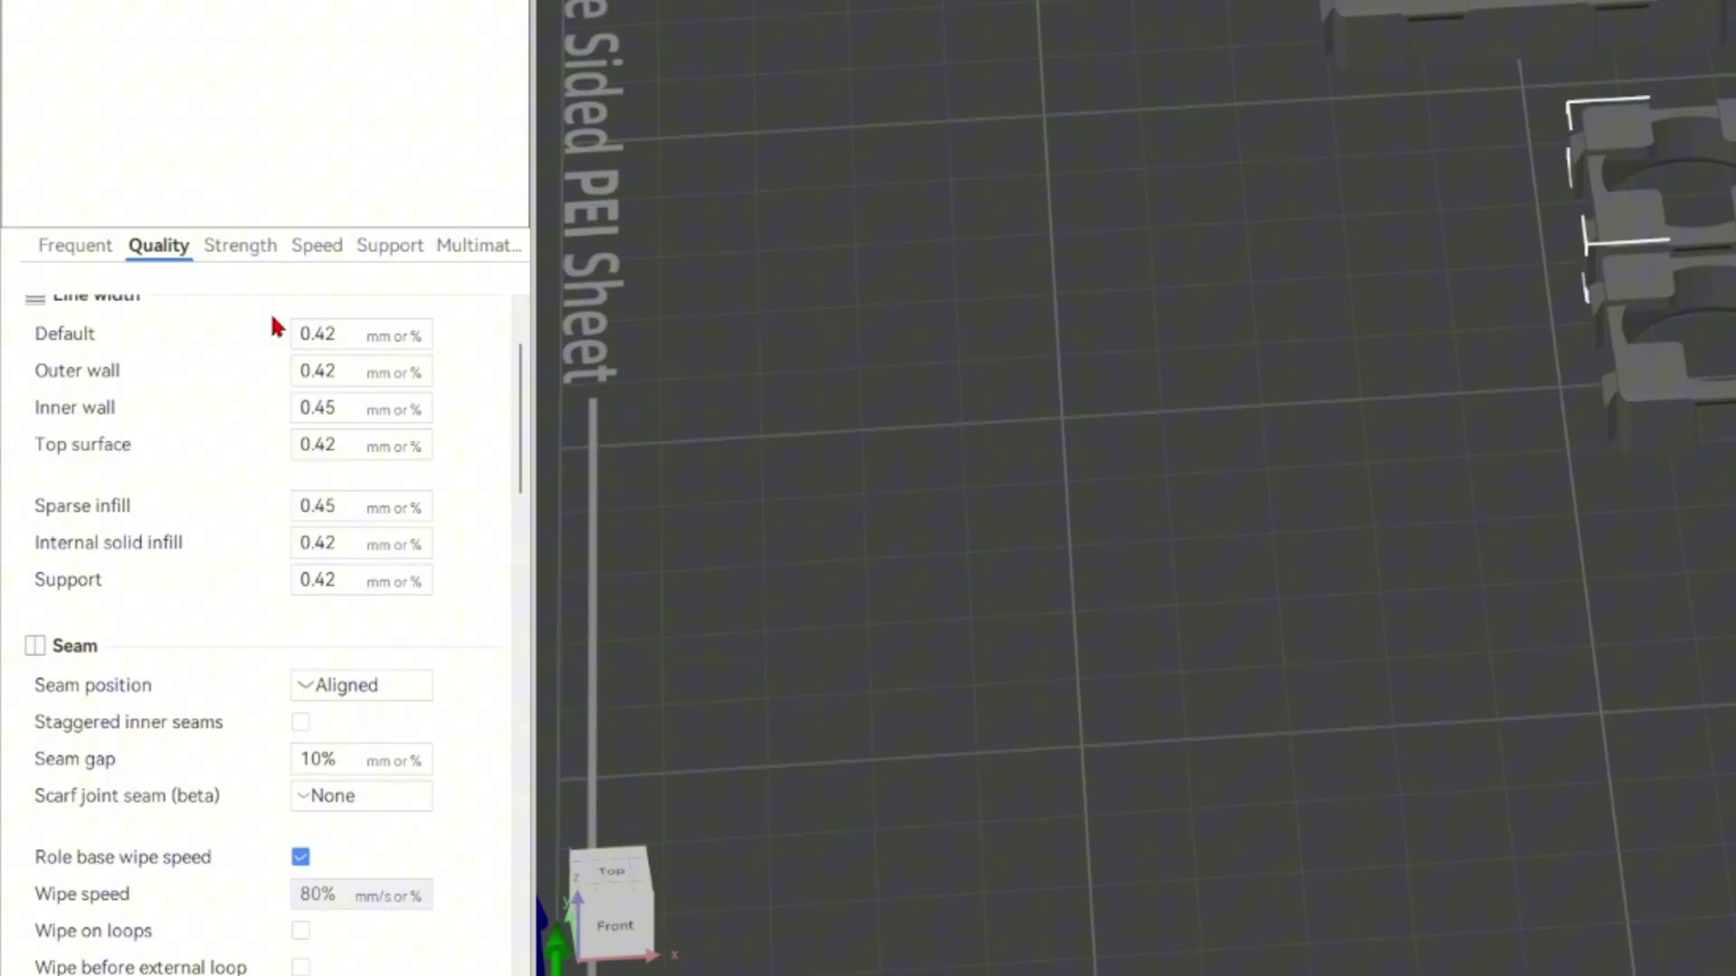
click(246, 249)
scroll(454, 373, down, 2)
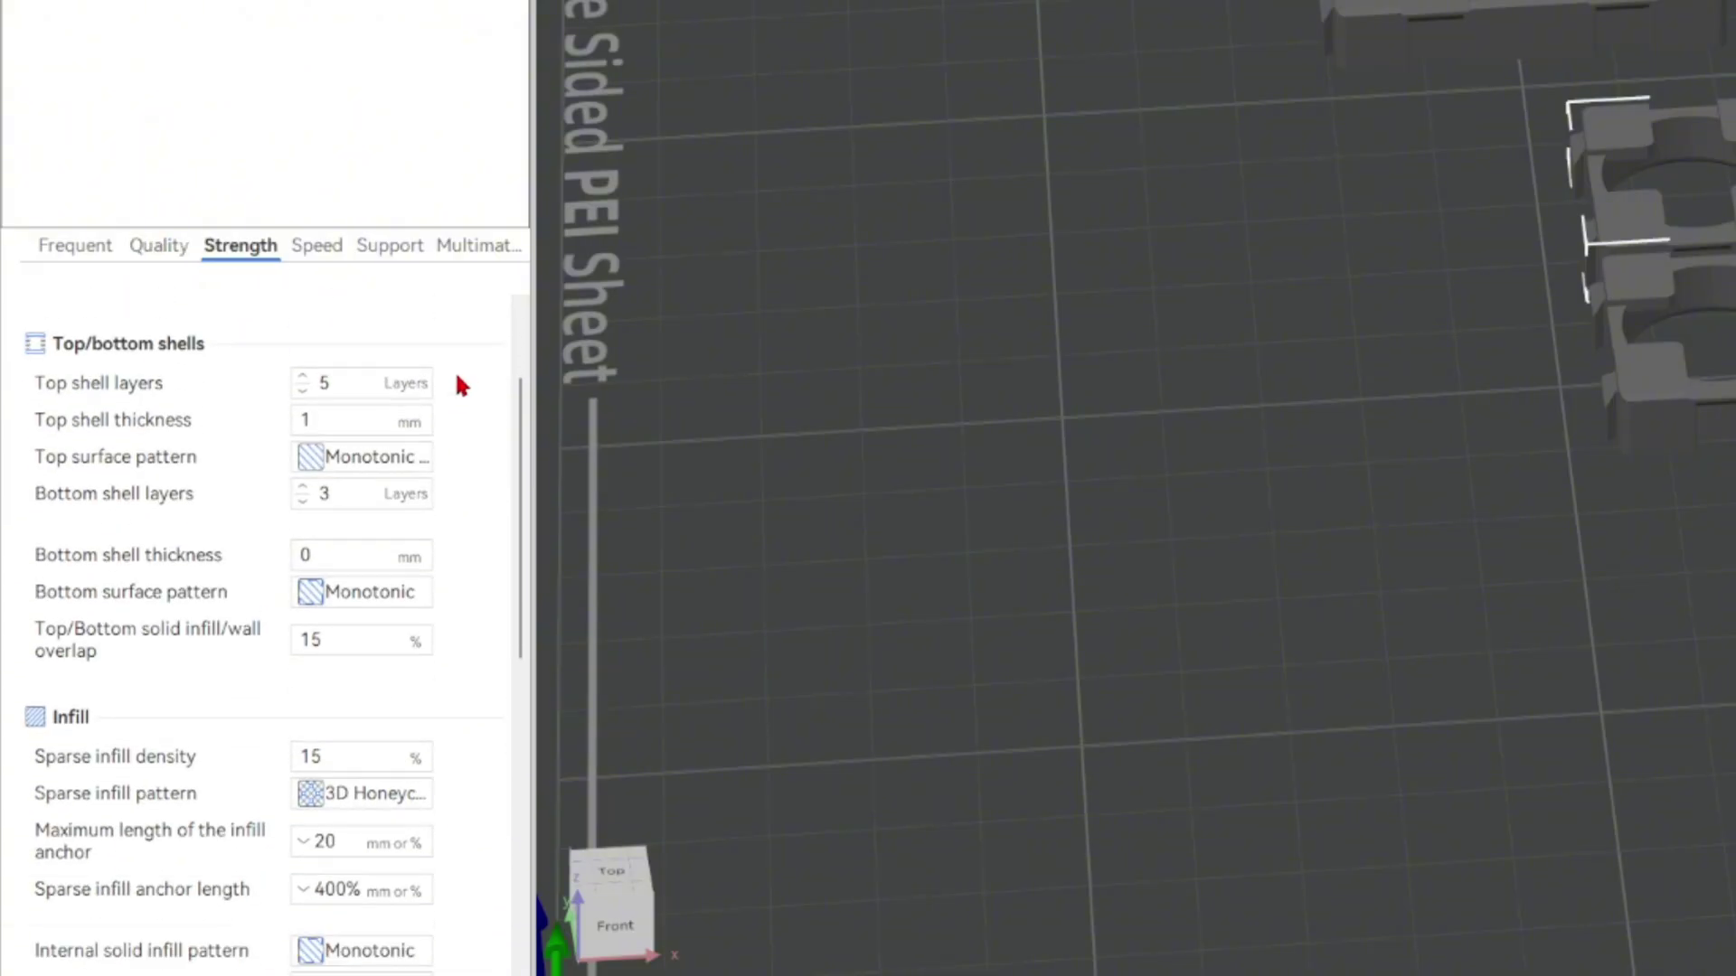
double_click(364, 755)
text(10)
drag(379, 752, 244, 746)
text(100)
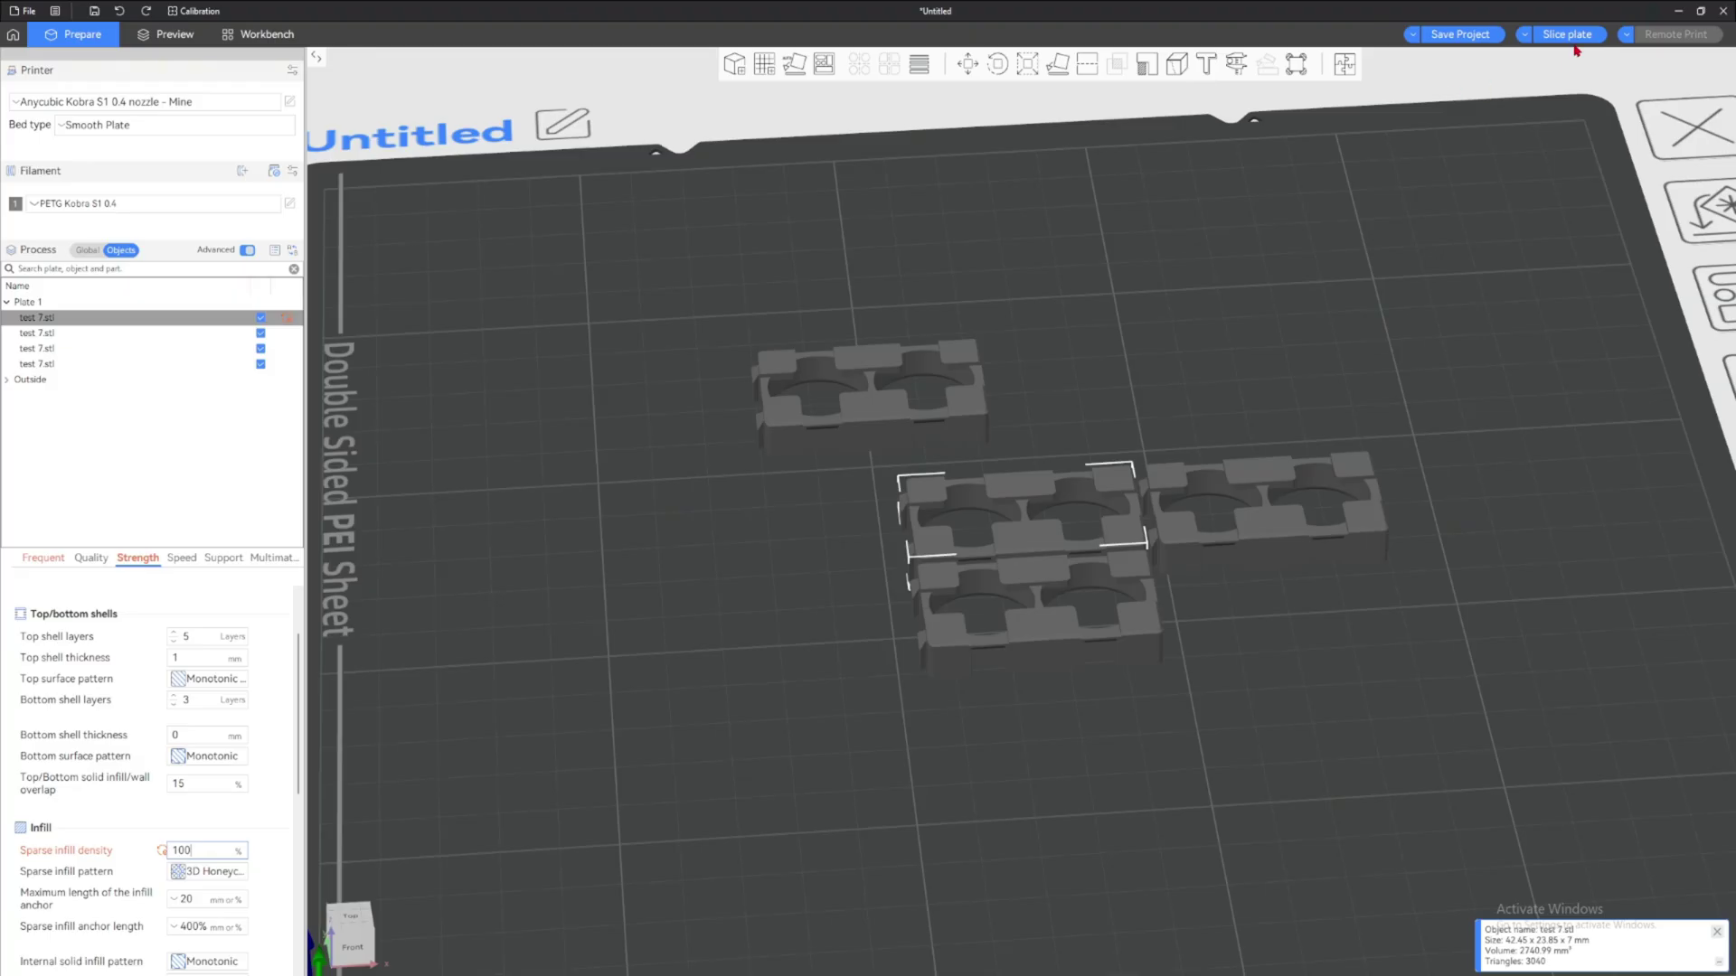
Slice the plate and lower the preview to the 5.20 mm layer to inspect the infill of the parts
click(1567, 34)
scroll(1239, 356, up, 6)
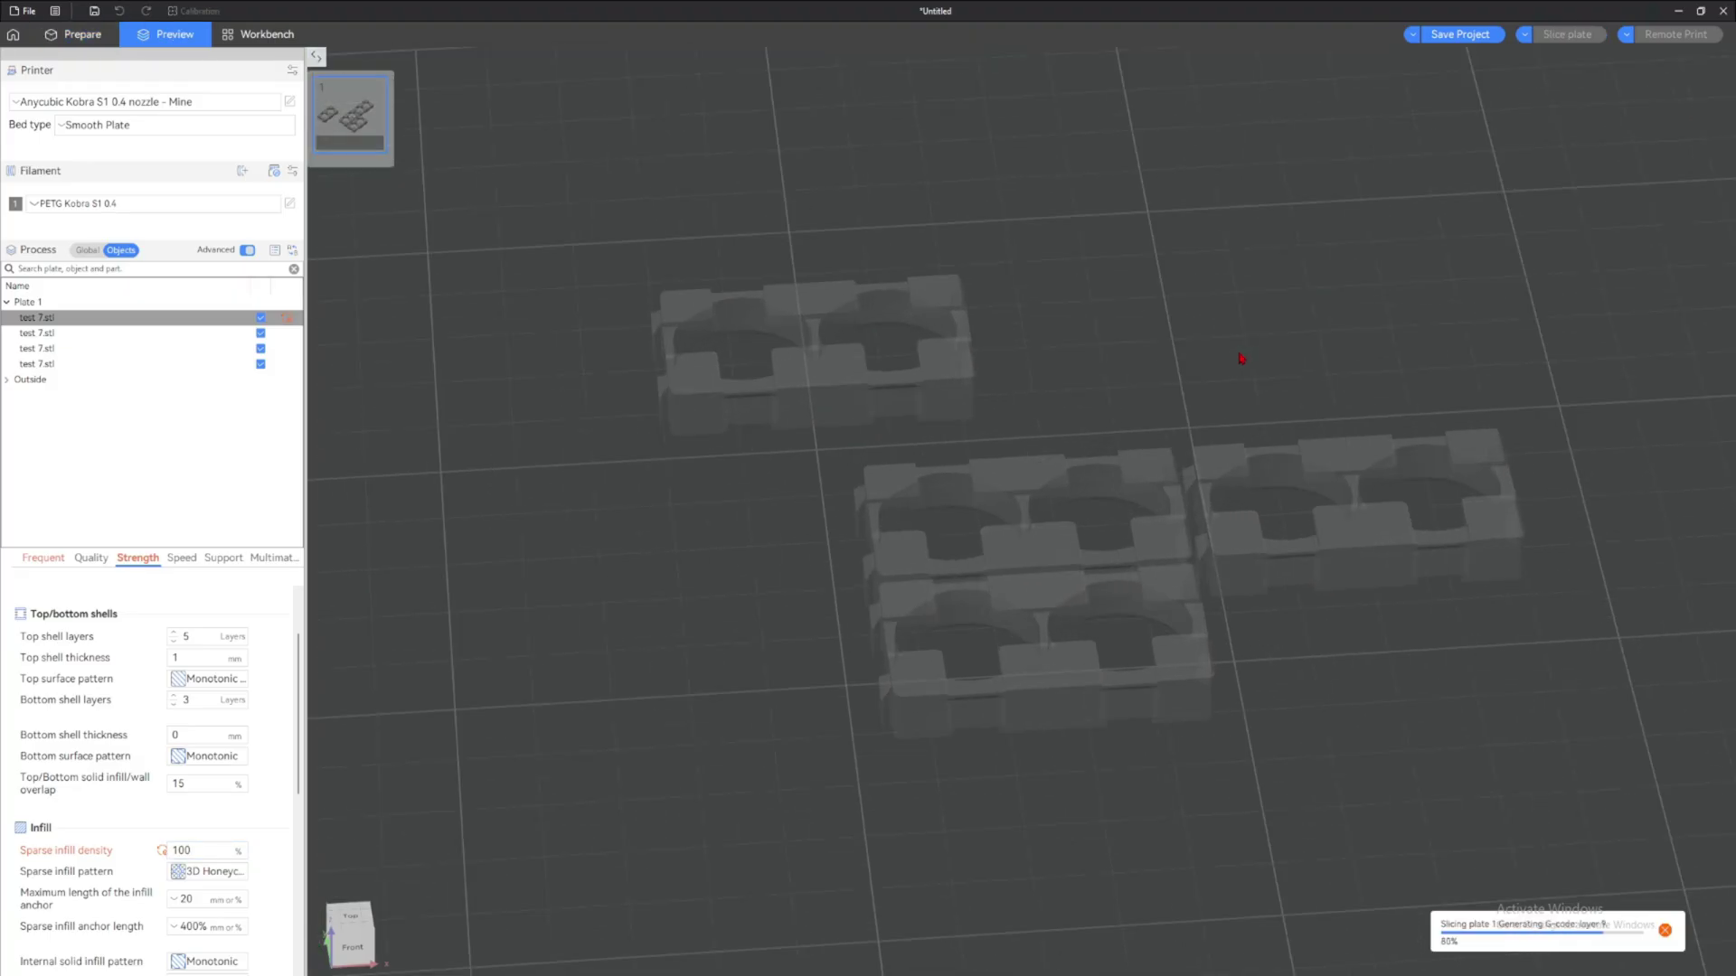
drag(1720, 169, 1720, 349)
scroll(1110, 425, up, 5)
drag(998, 467, 993, 486)
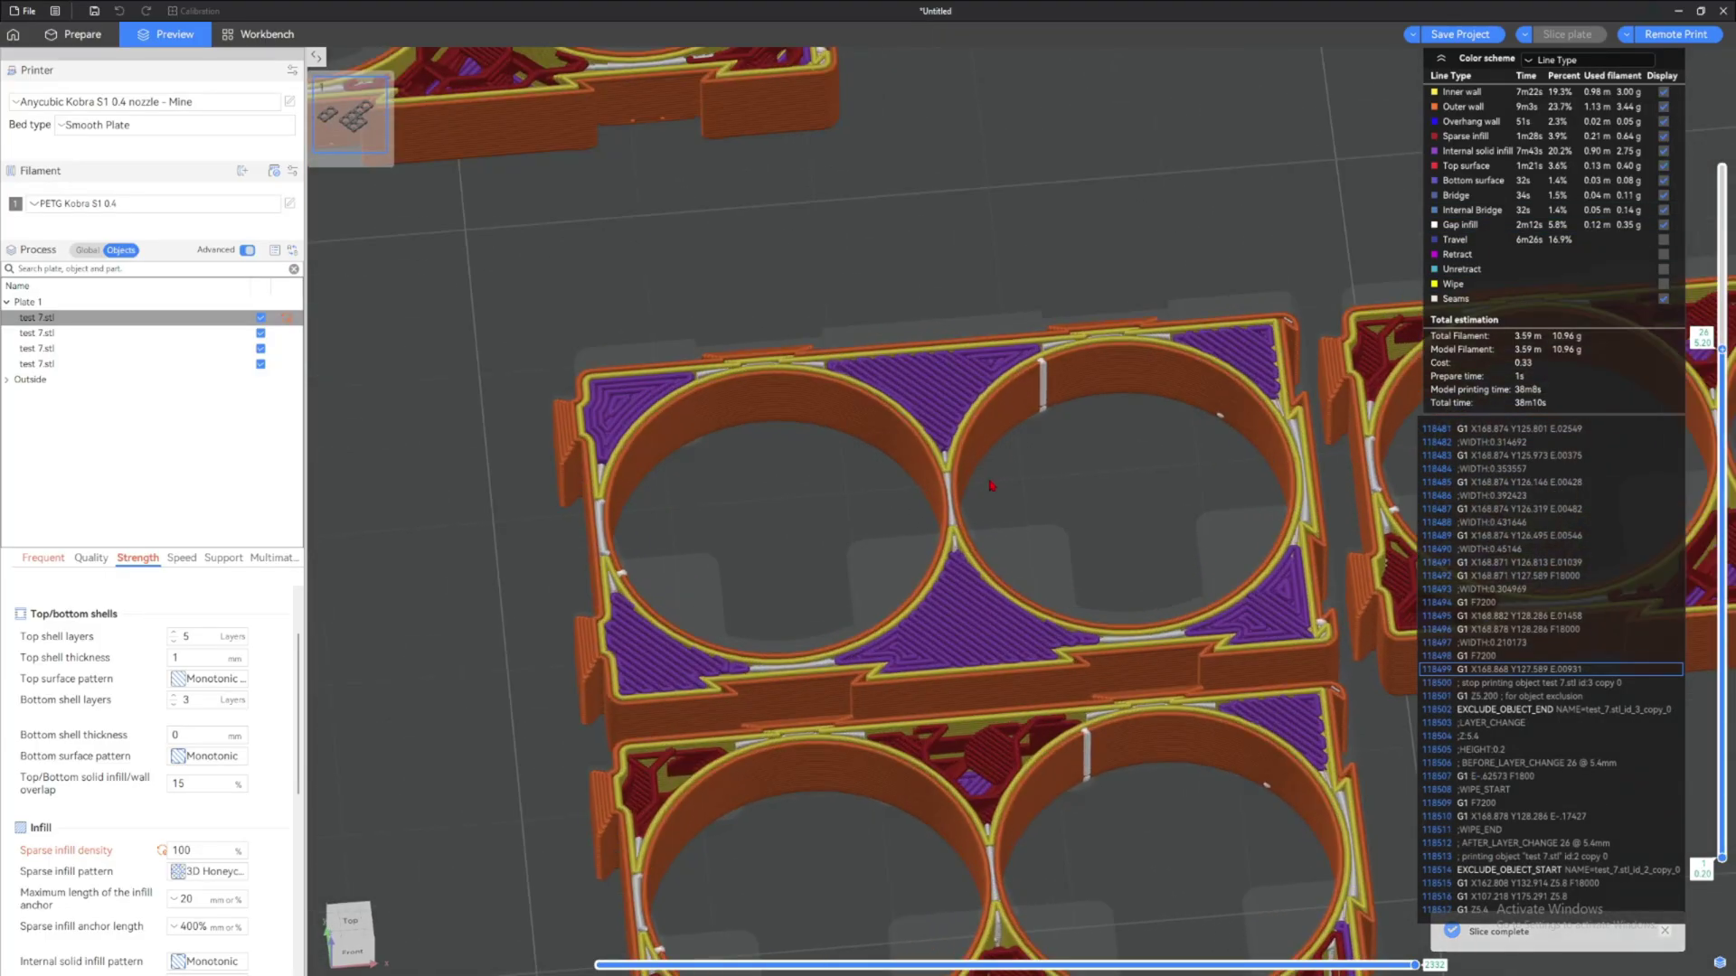
scroll(993, 486, down, 5)
middle_drag(1010, 434, 970, 452)
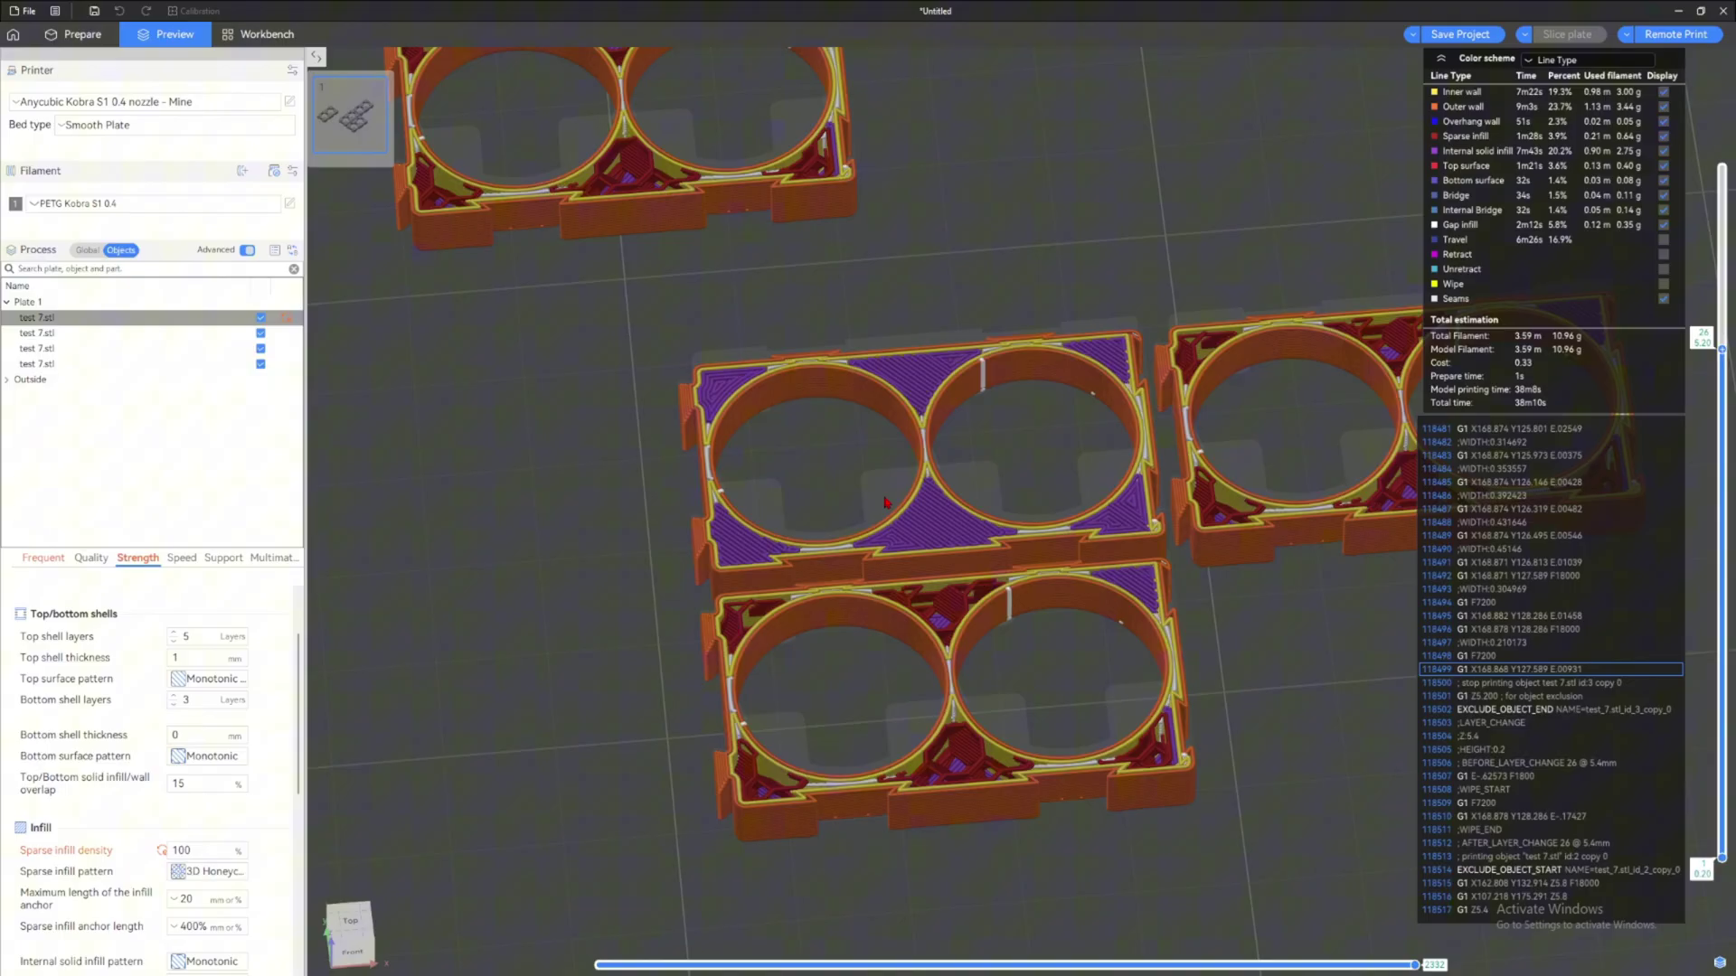
Examine the first object's wall and sparse infill speed settings
click(184, 562)
drag(796, 541, 940, 471)
drag(1610, 9, 1727, 9)
click(356, 291)
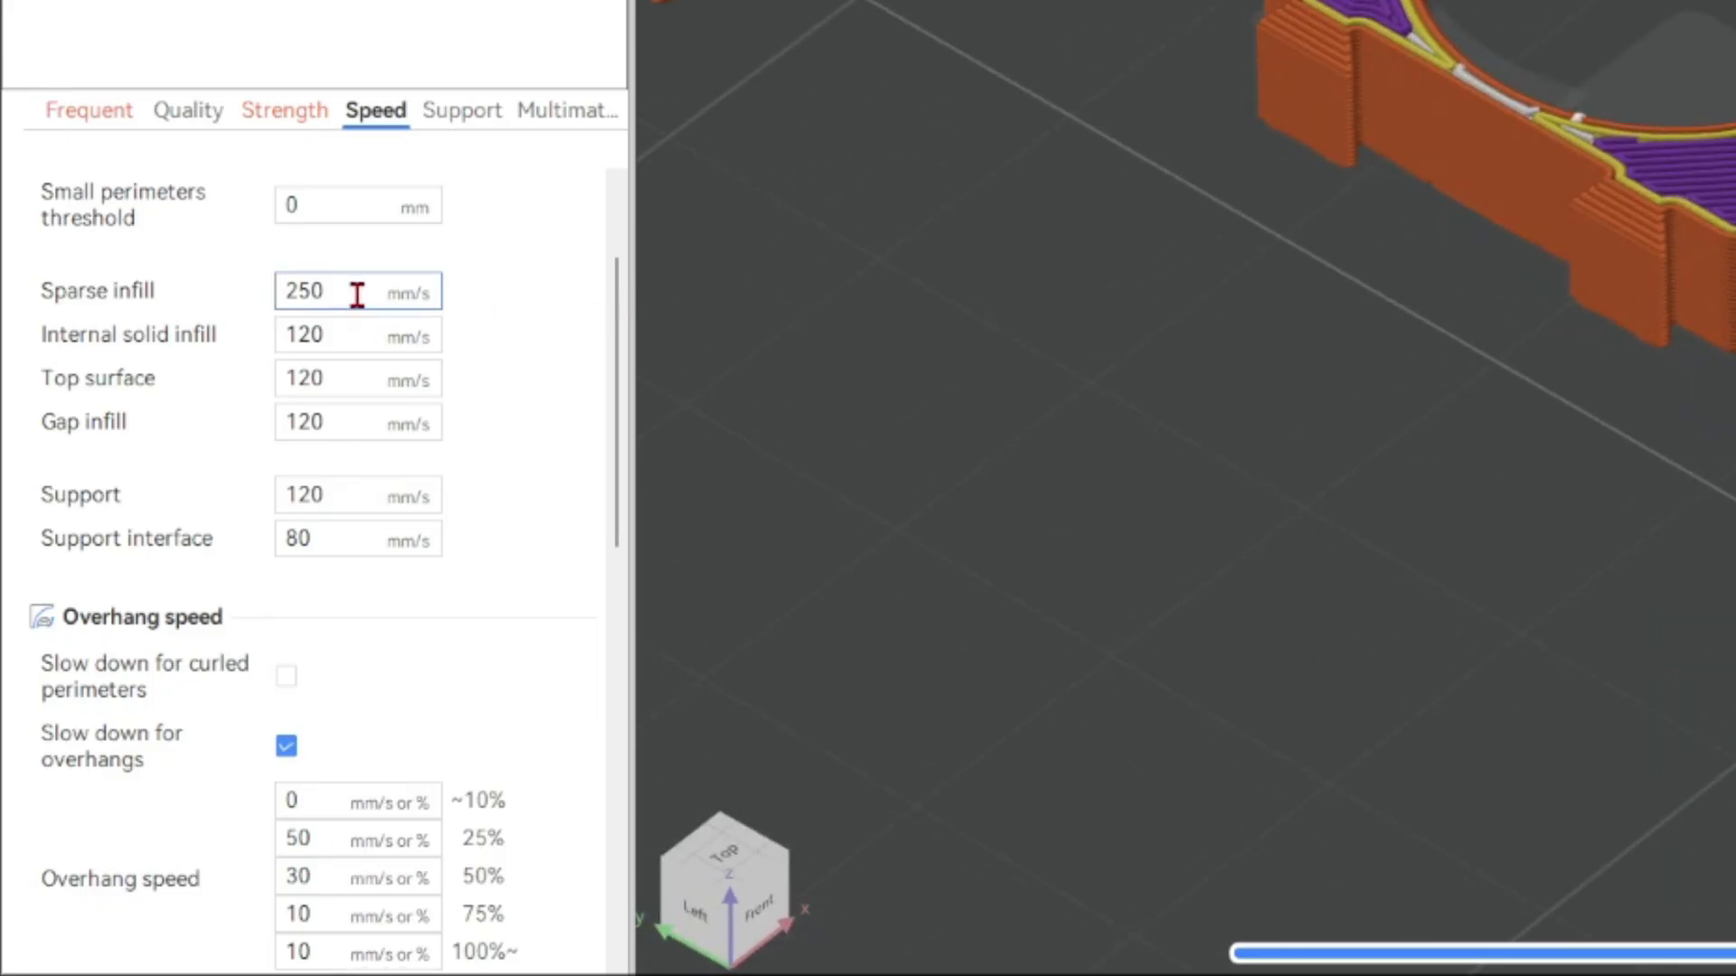
scroll(370, 303, up, 2)
click(315, 237)
click(307, 280)
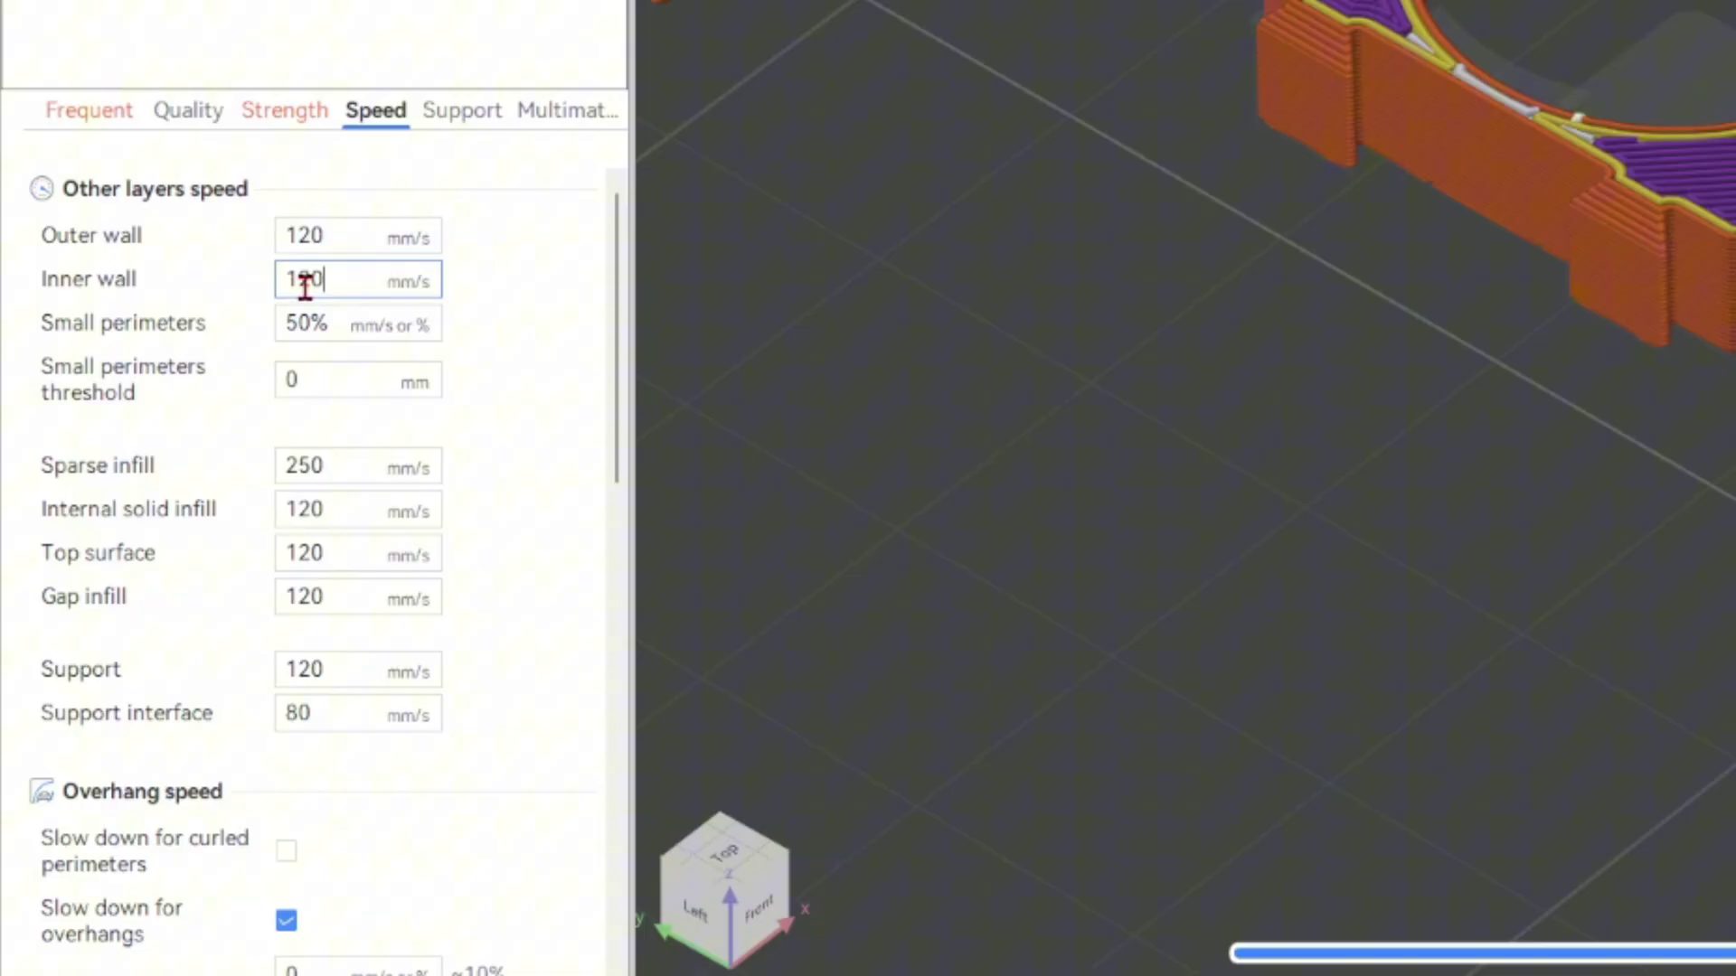
click(309, 469)
double_click(309, 469)
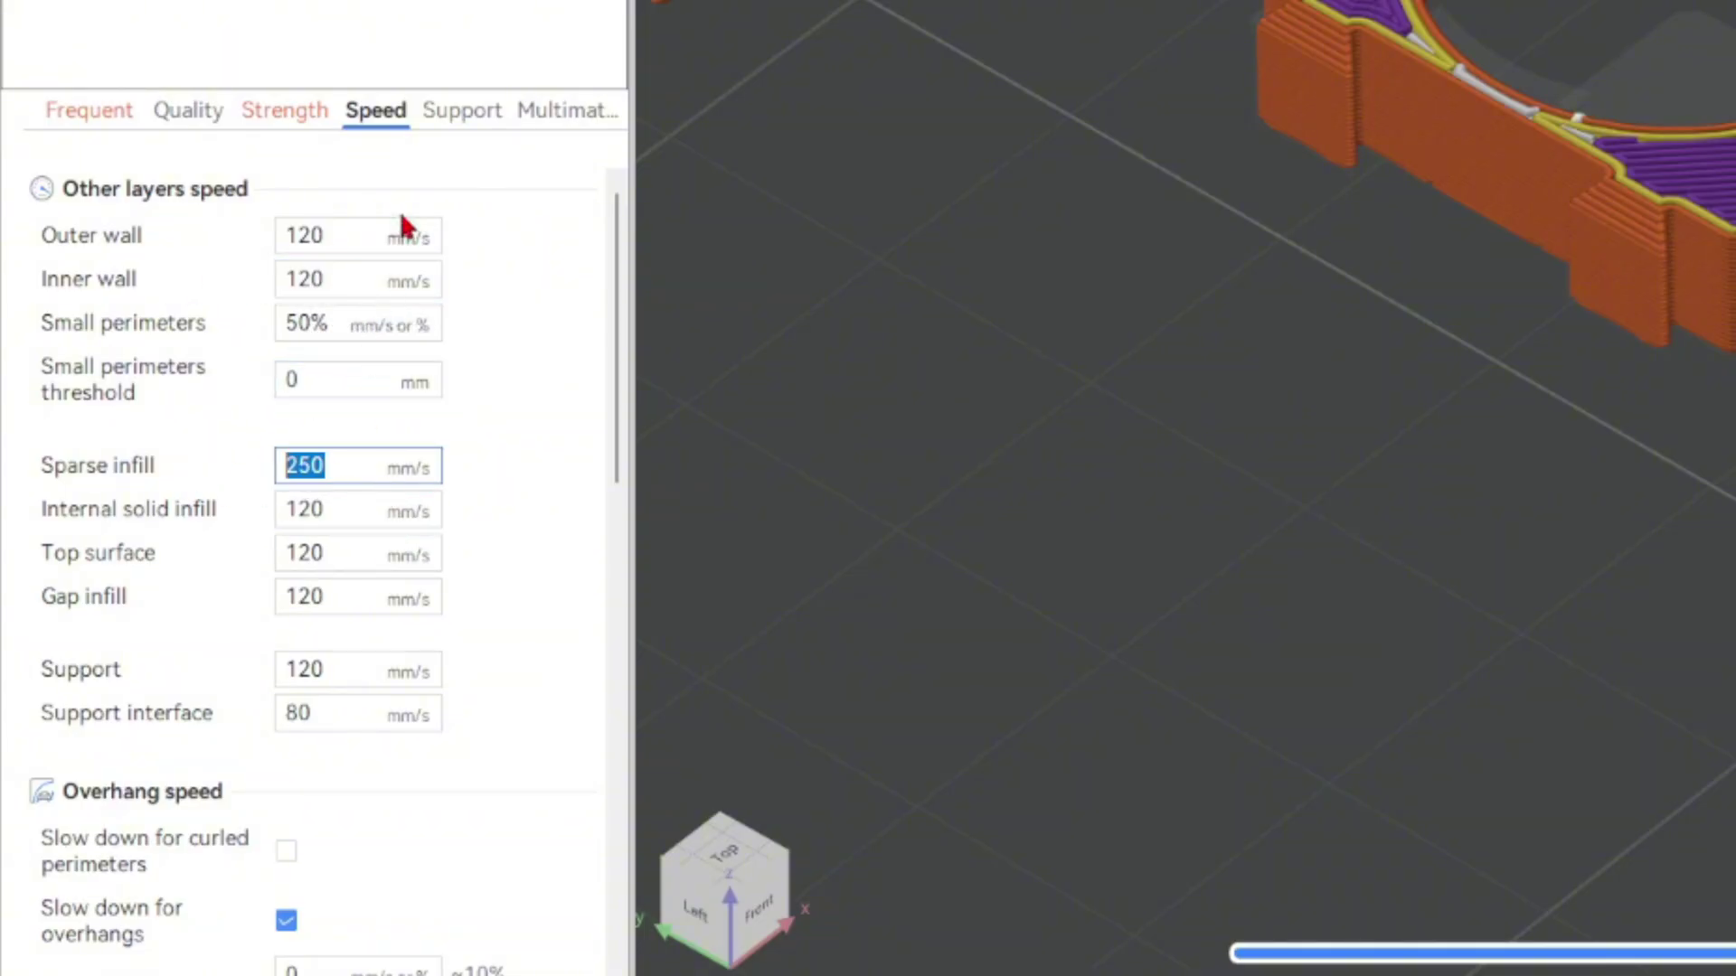
Disable support for the first test 7.stl object and set the global support type to Tree(auto)
click(456, 115)
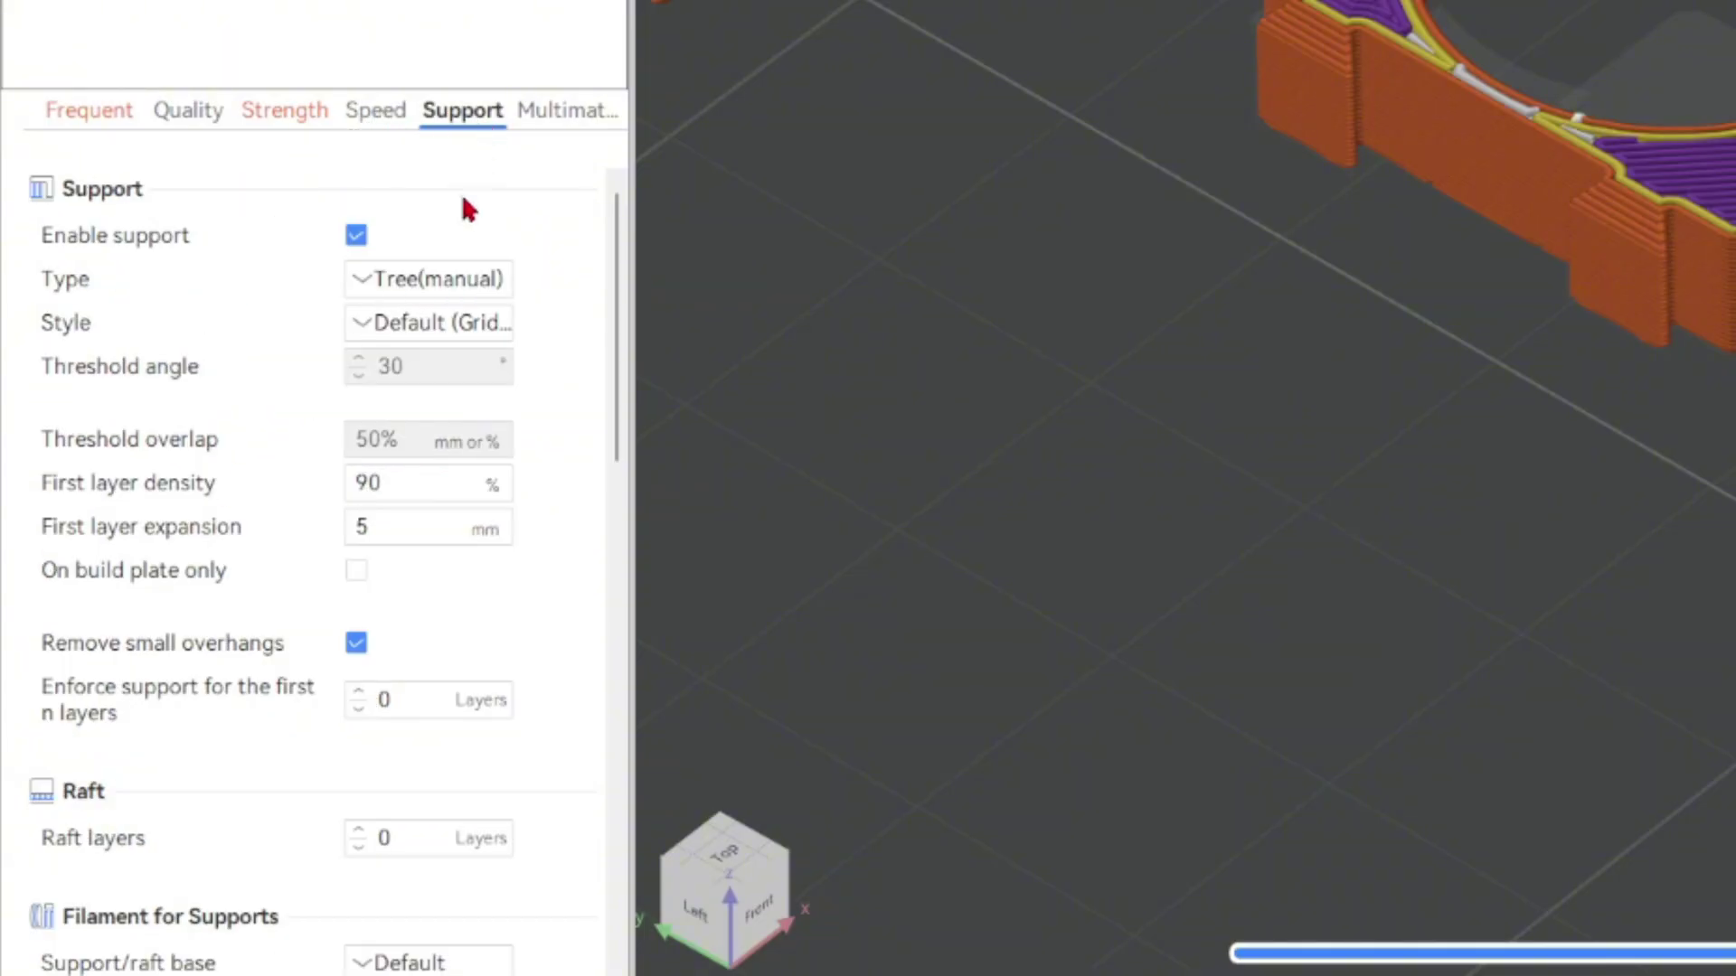
click(357, 238)
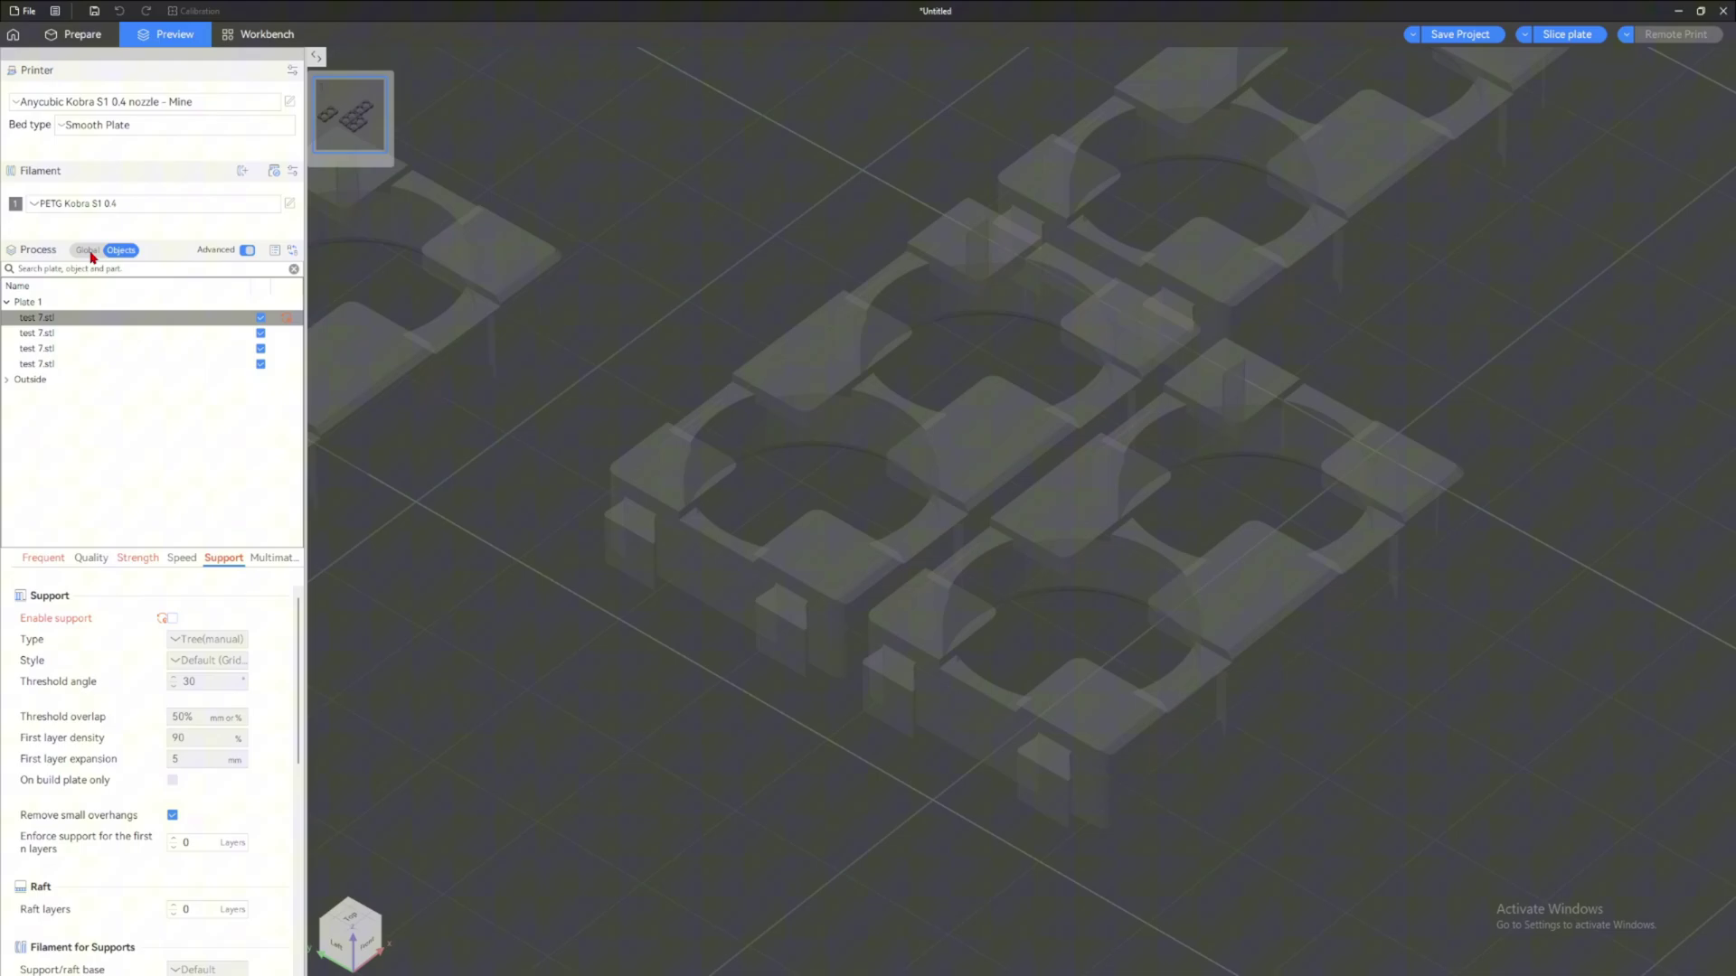
click(90, 252)
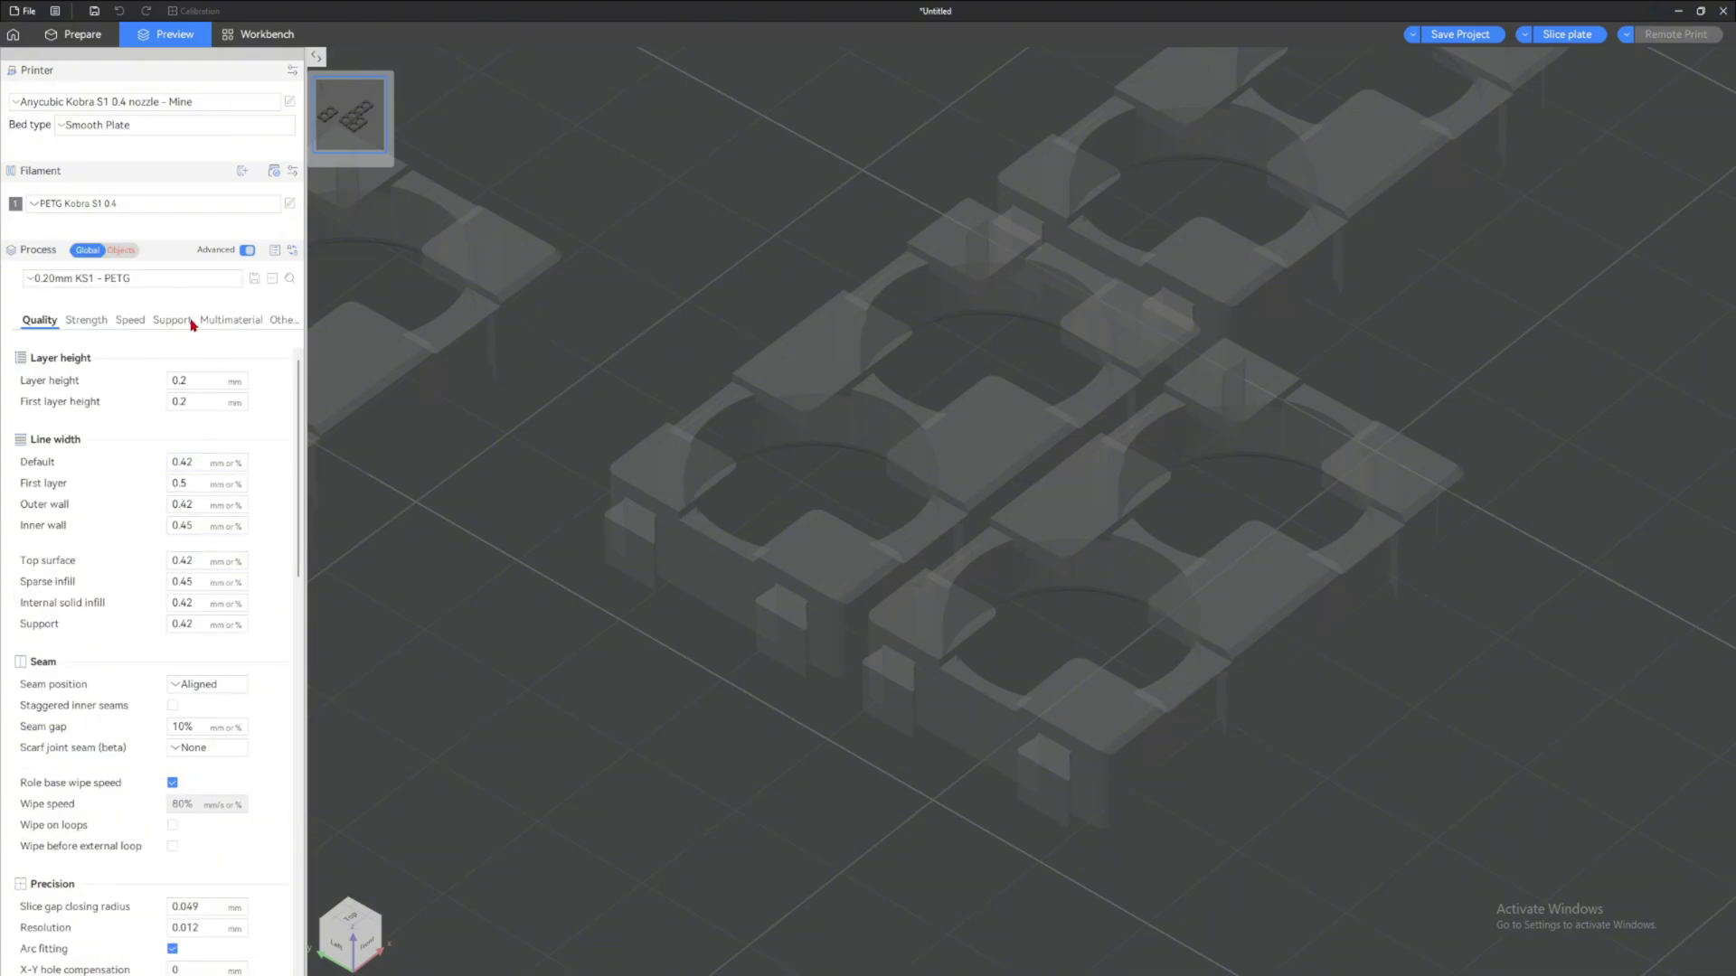
click(172, 321)
click(208, 402)
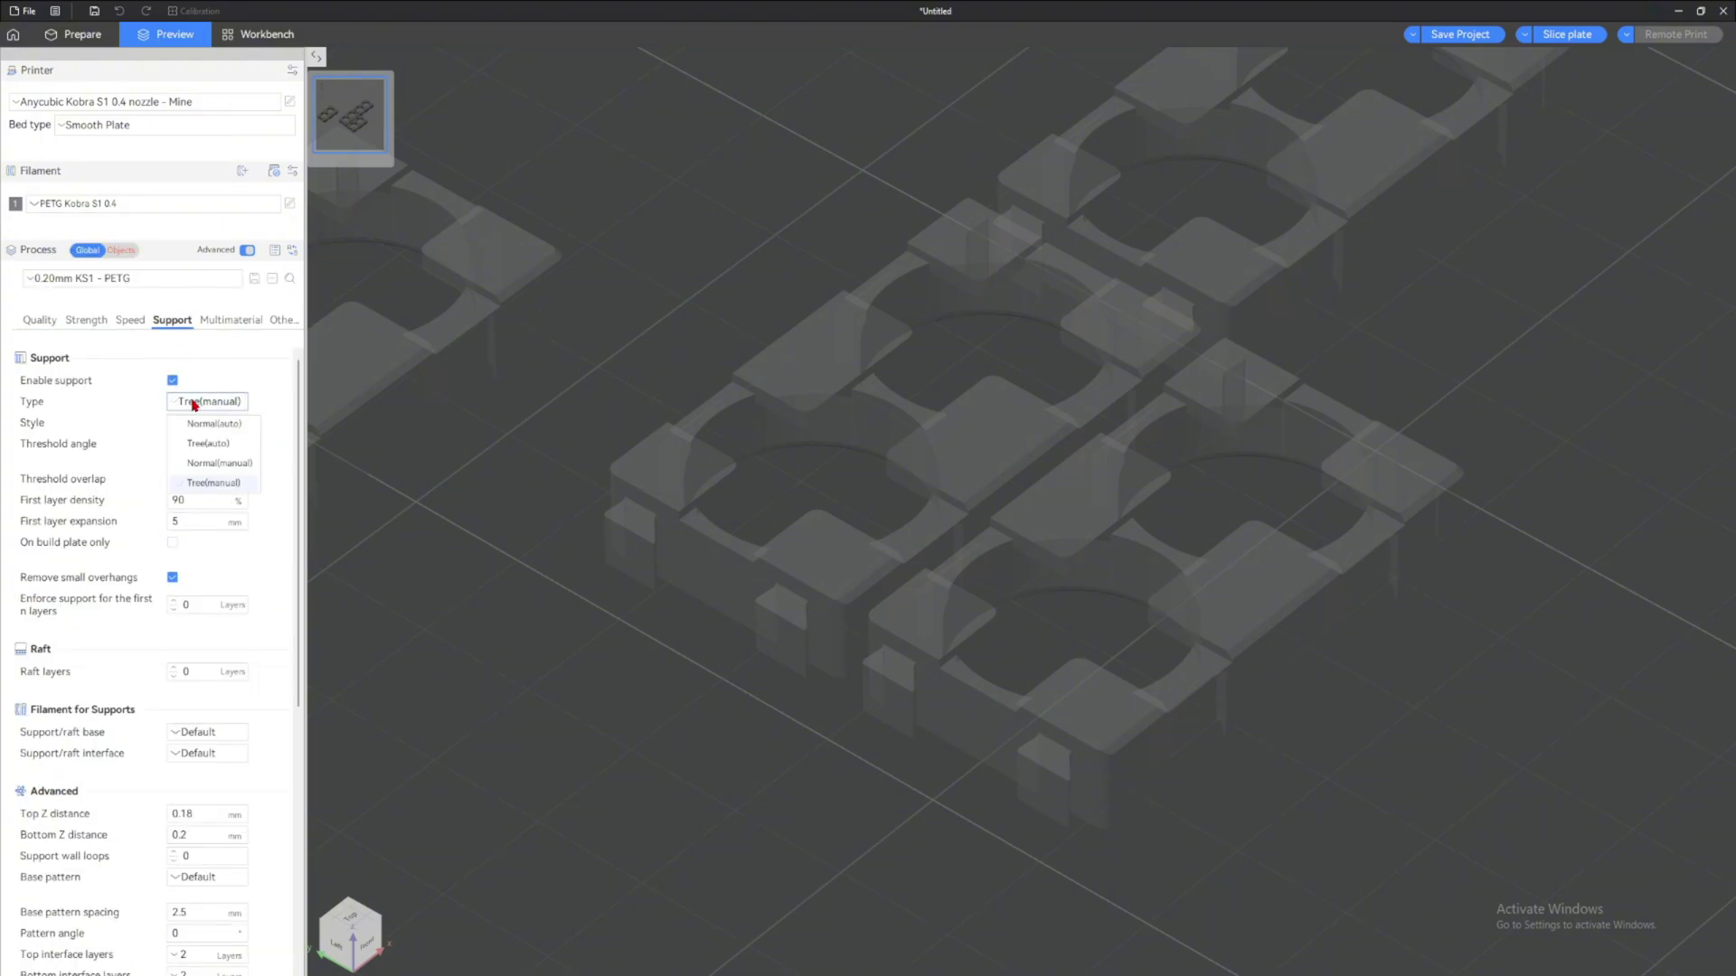
click(221, 445)
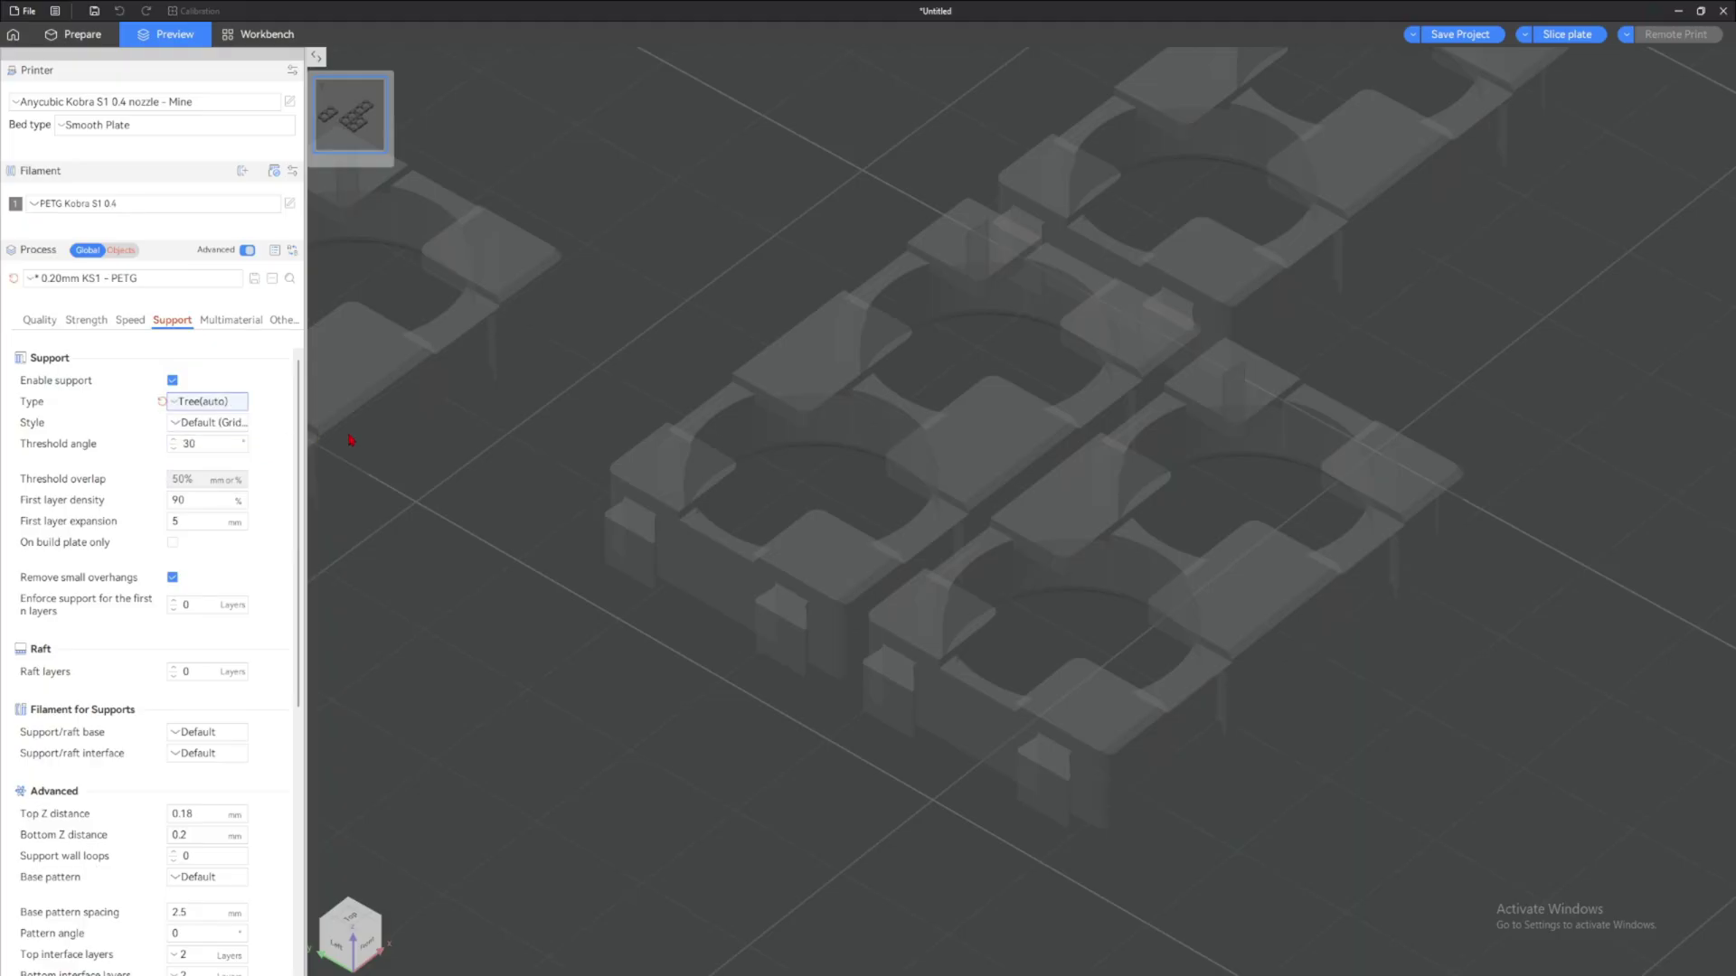
Slice the plate again and raise the preview to the top layer to inspect the supports
click(1598, 35)
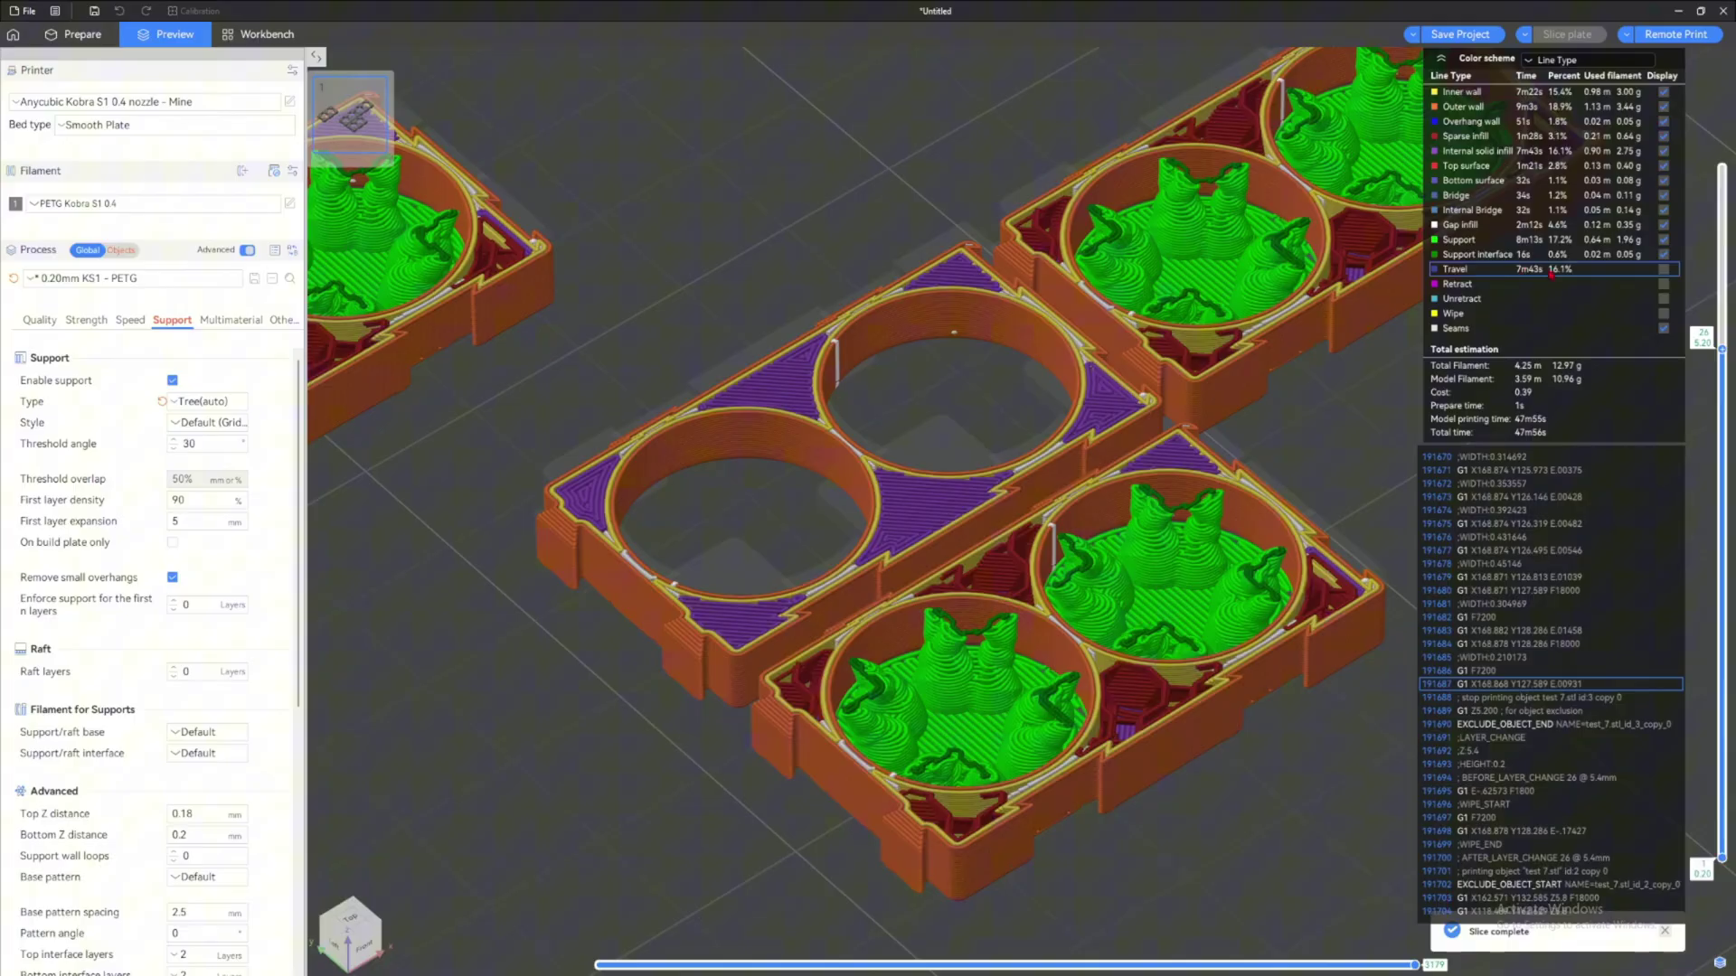
drag(1722, 347, 1721, 167)
drag(988, 371, 1022, 279)
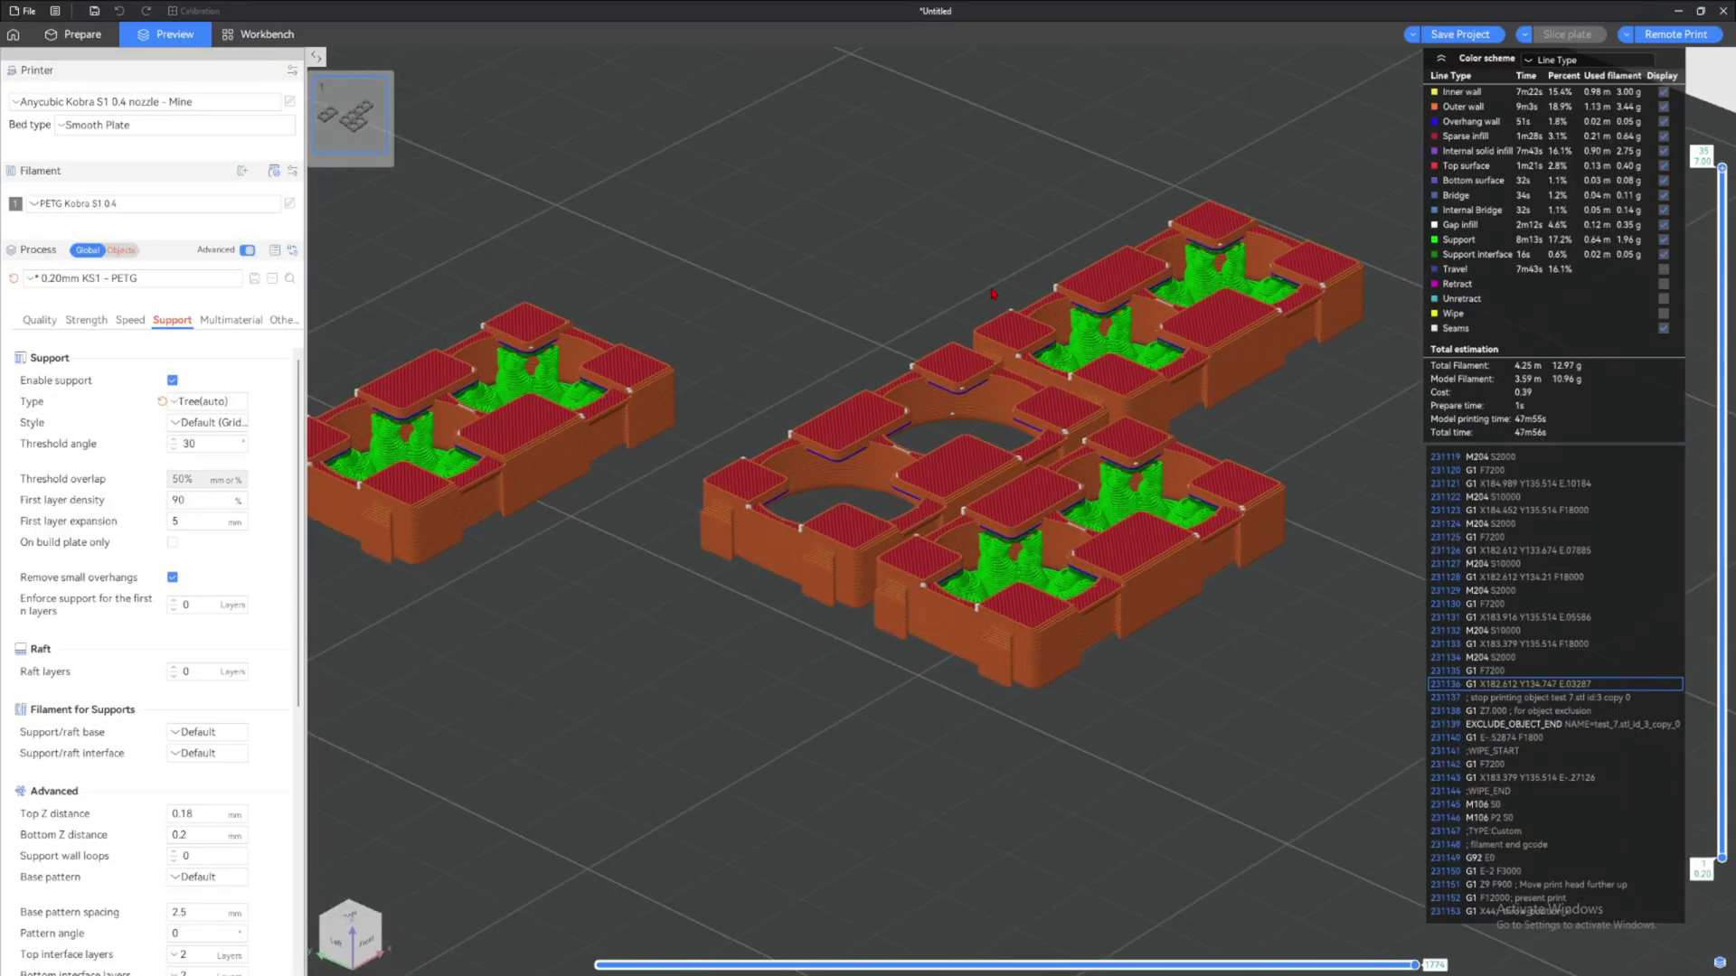
Return to the per-object settings and add three filaments to the project
click(127, 251)
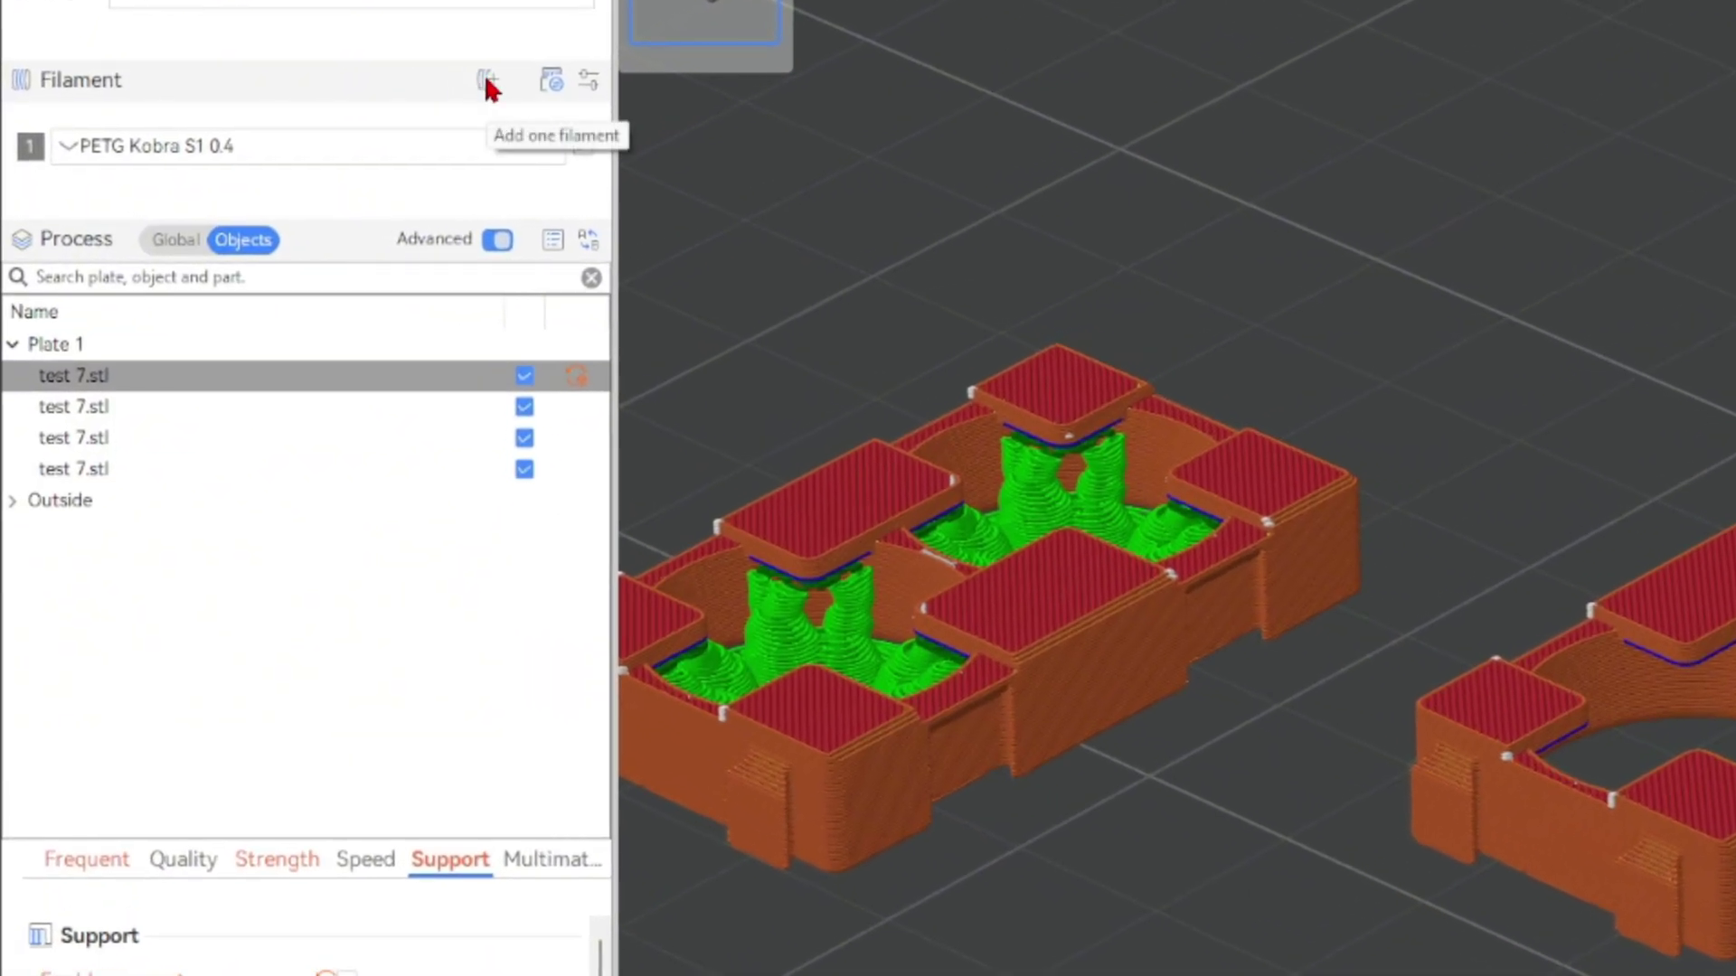
click(488, 81)
click(488, 80)
click(488, 80)
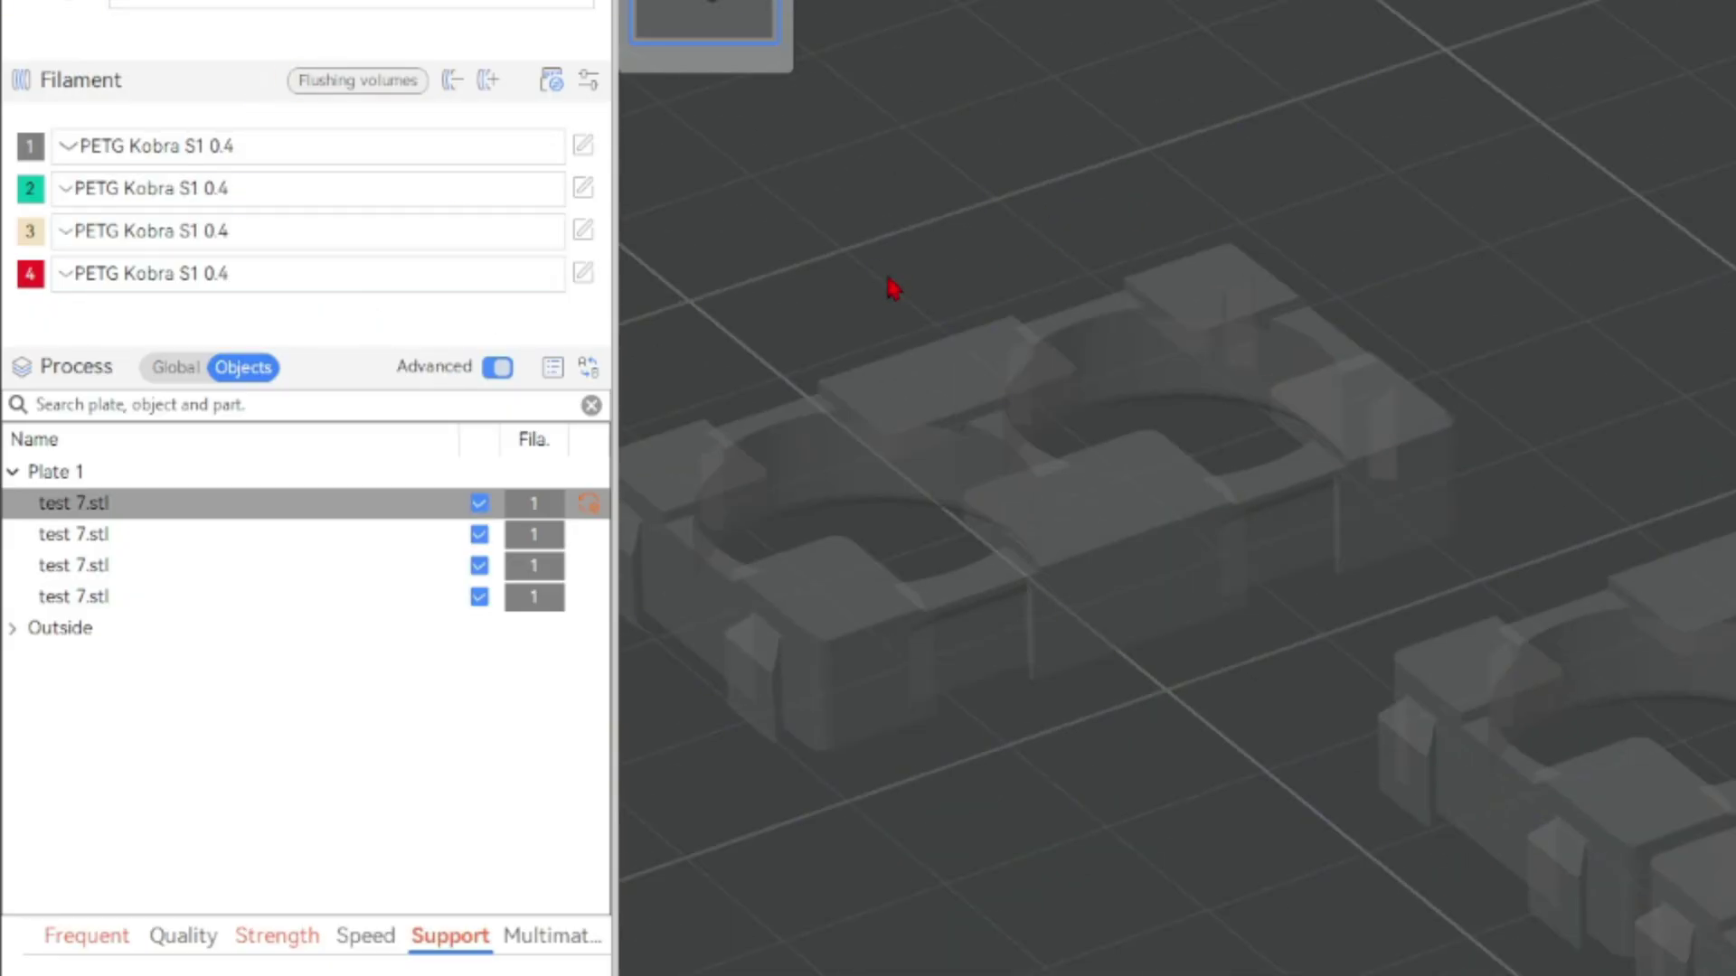
View the filament choices of the first test 7.stl object without changing them, and select the second object
click(516, 499)
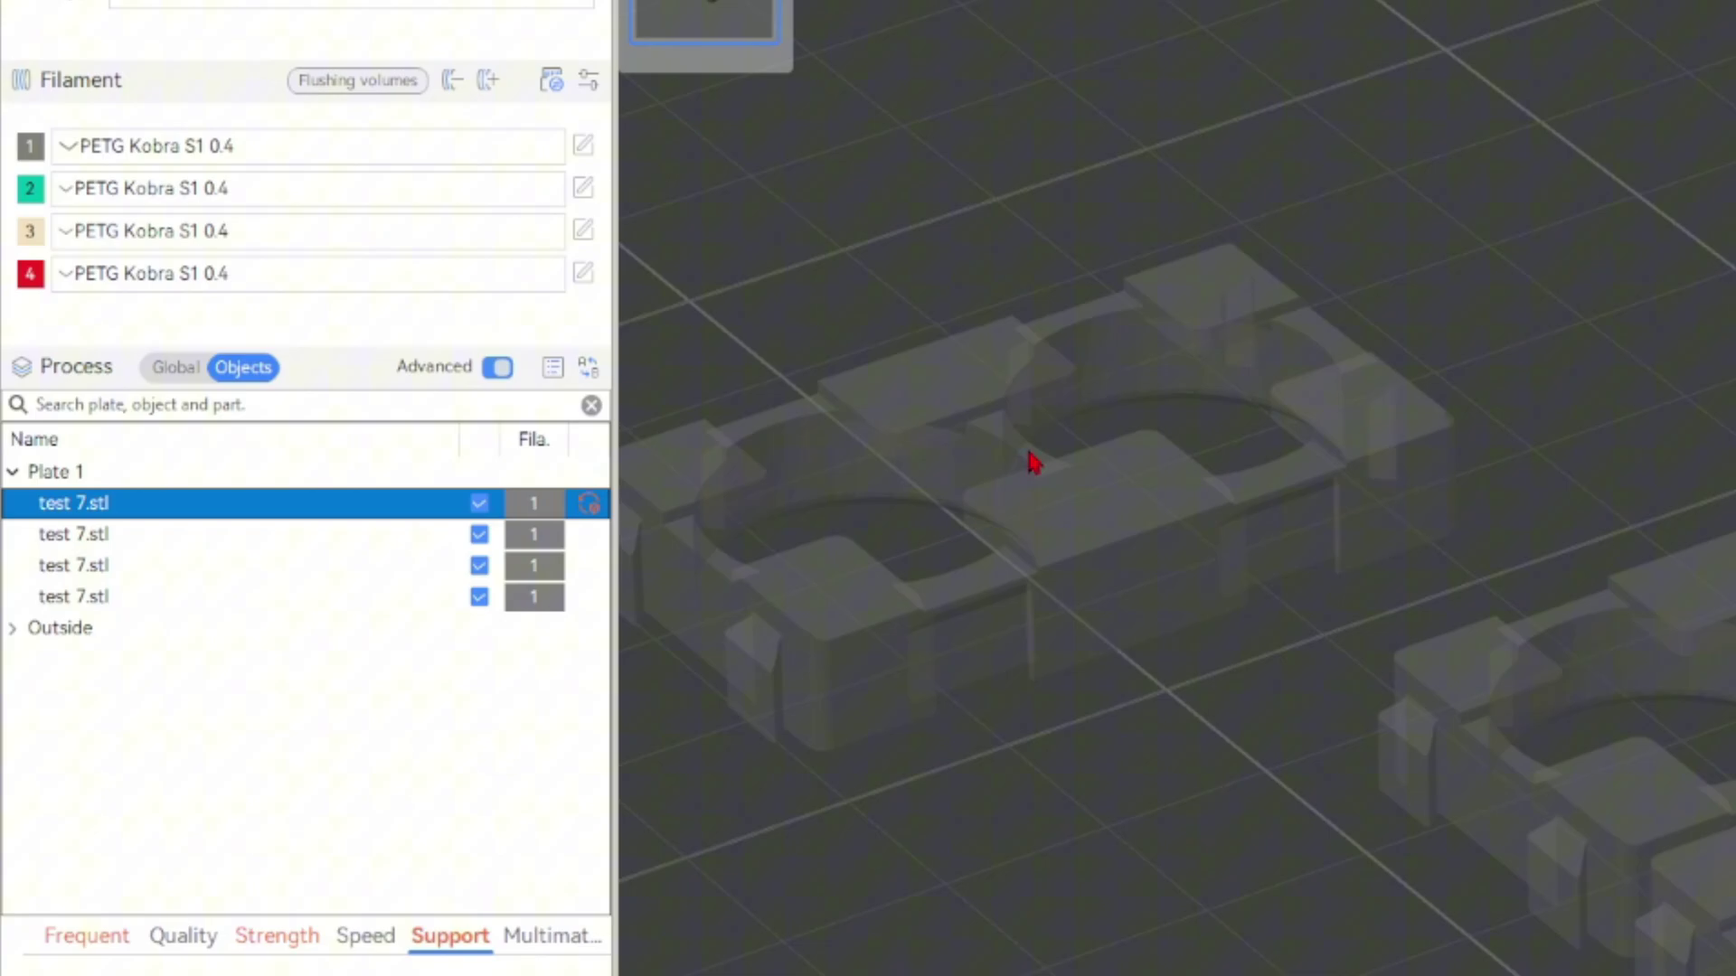
click(535, 504)
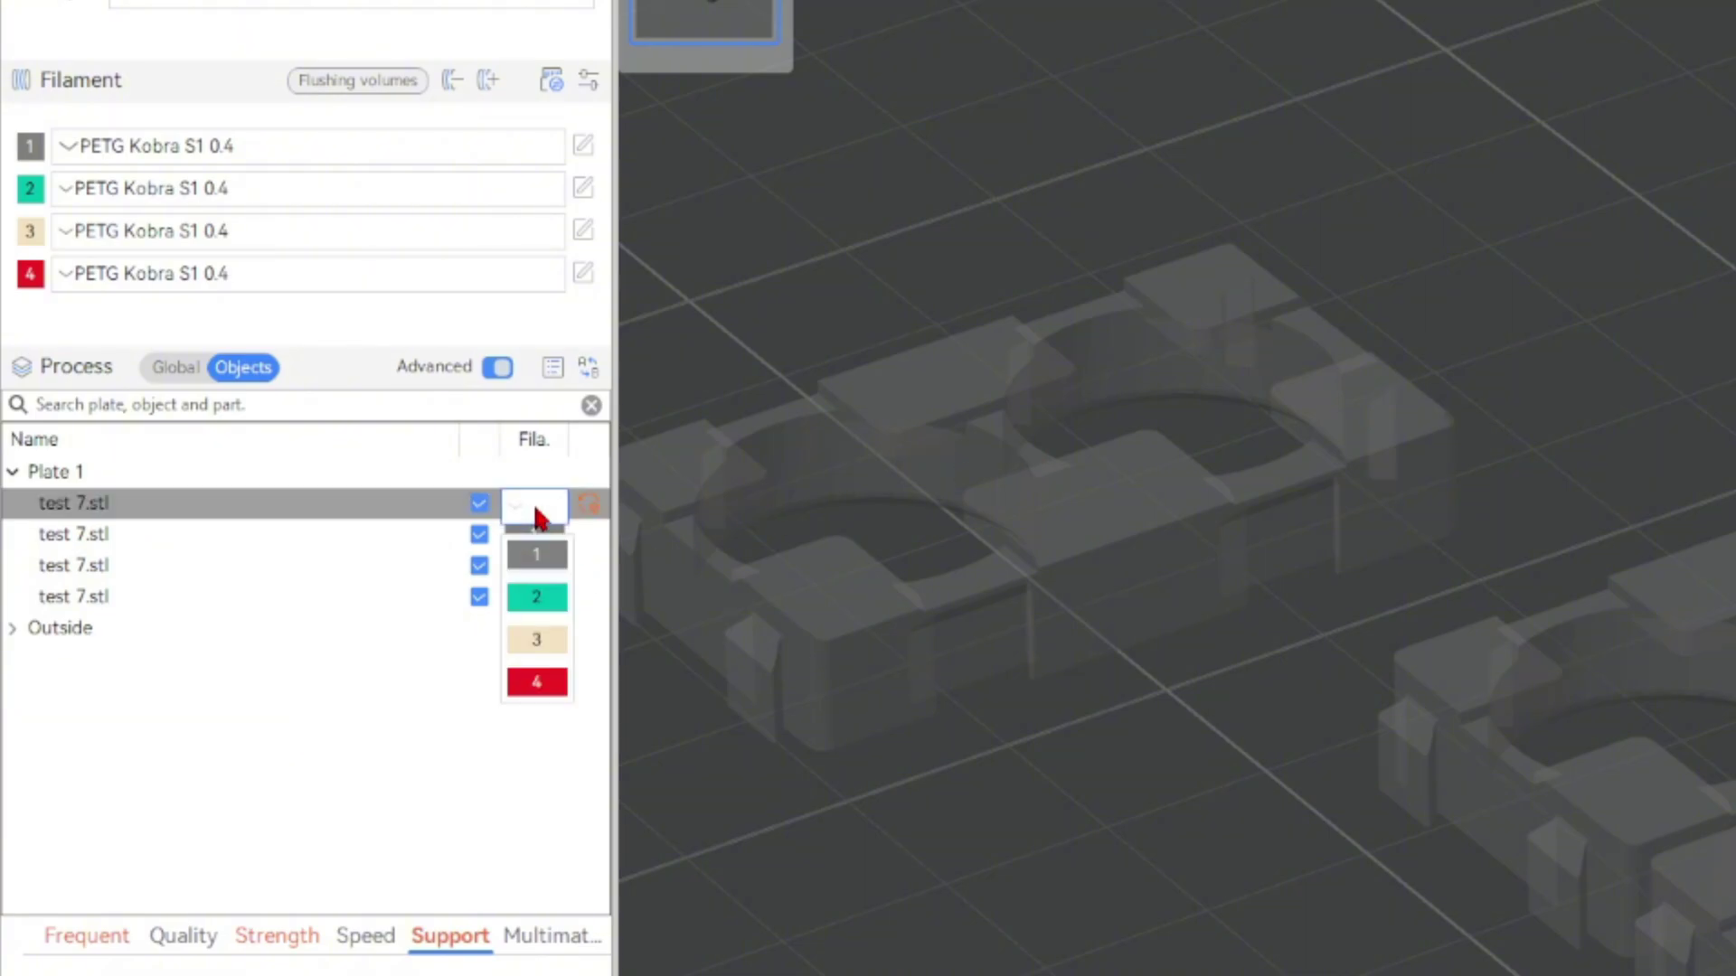
click(538, 516)
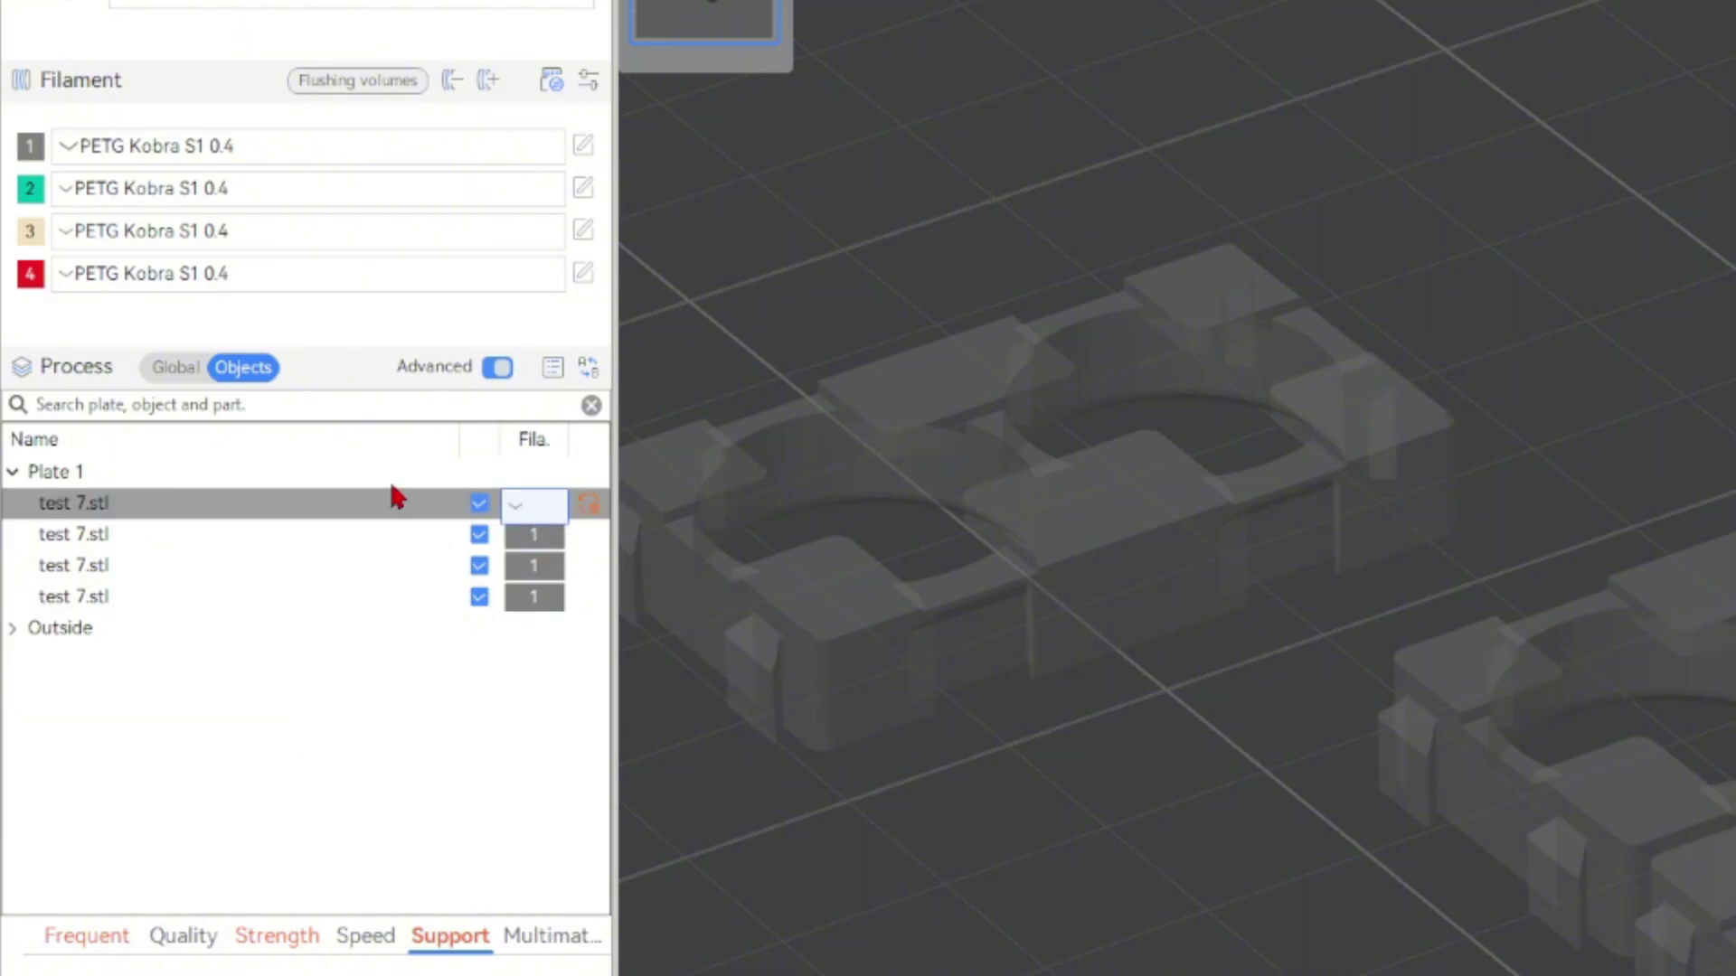
click(535, 542)
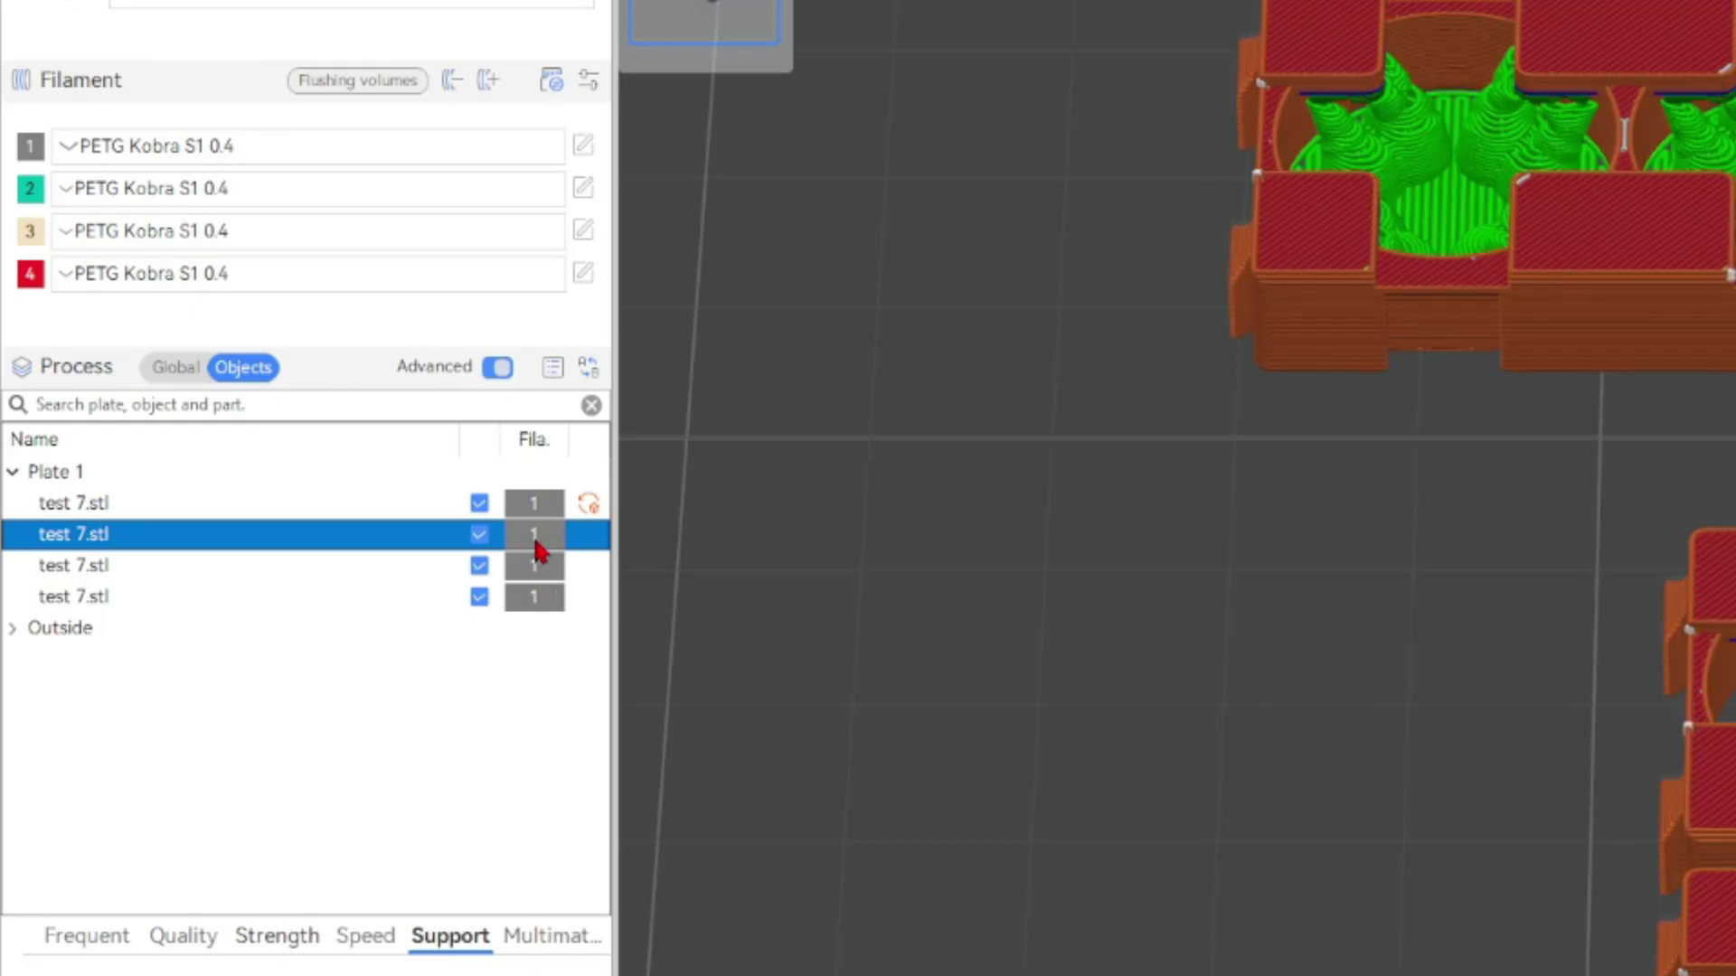
click(799, 508)
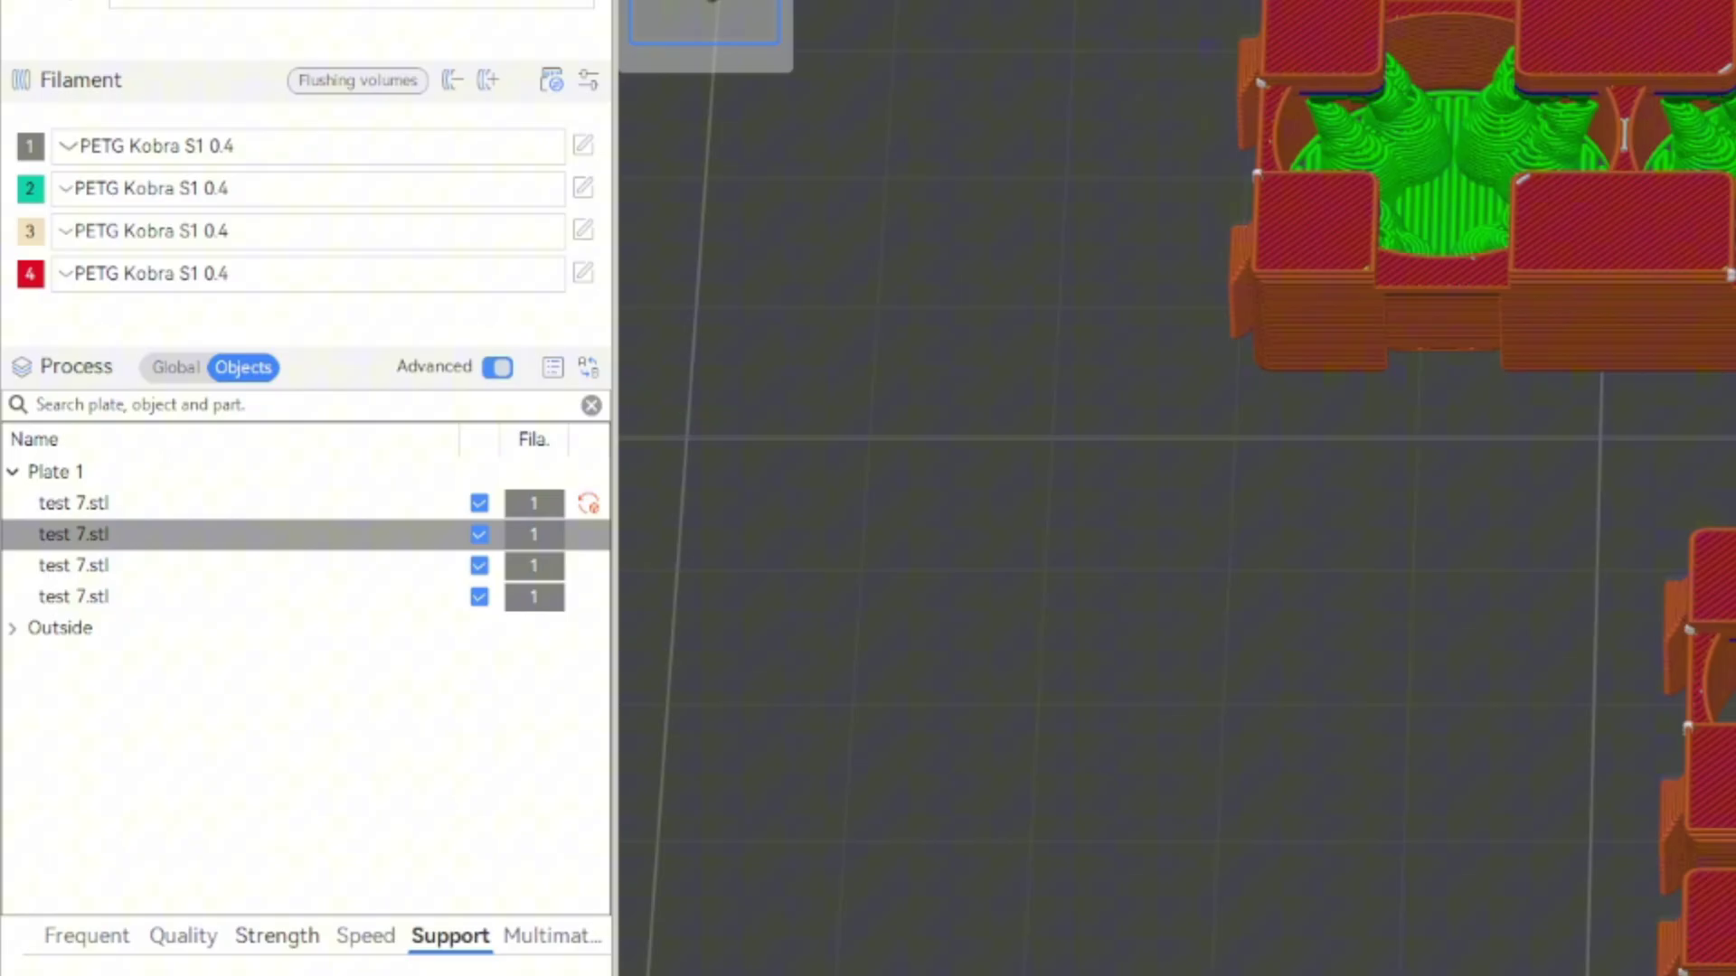
click(535, 504)
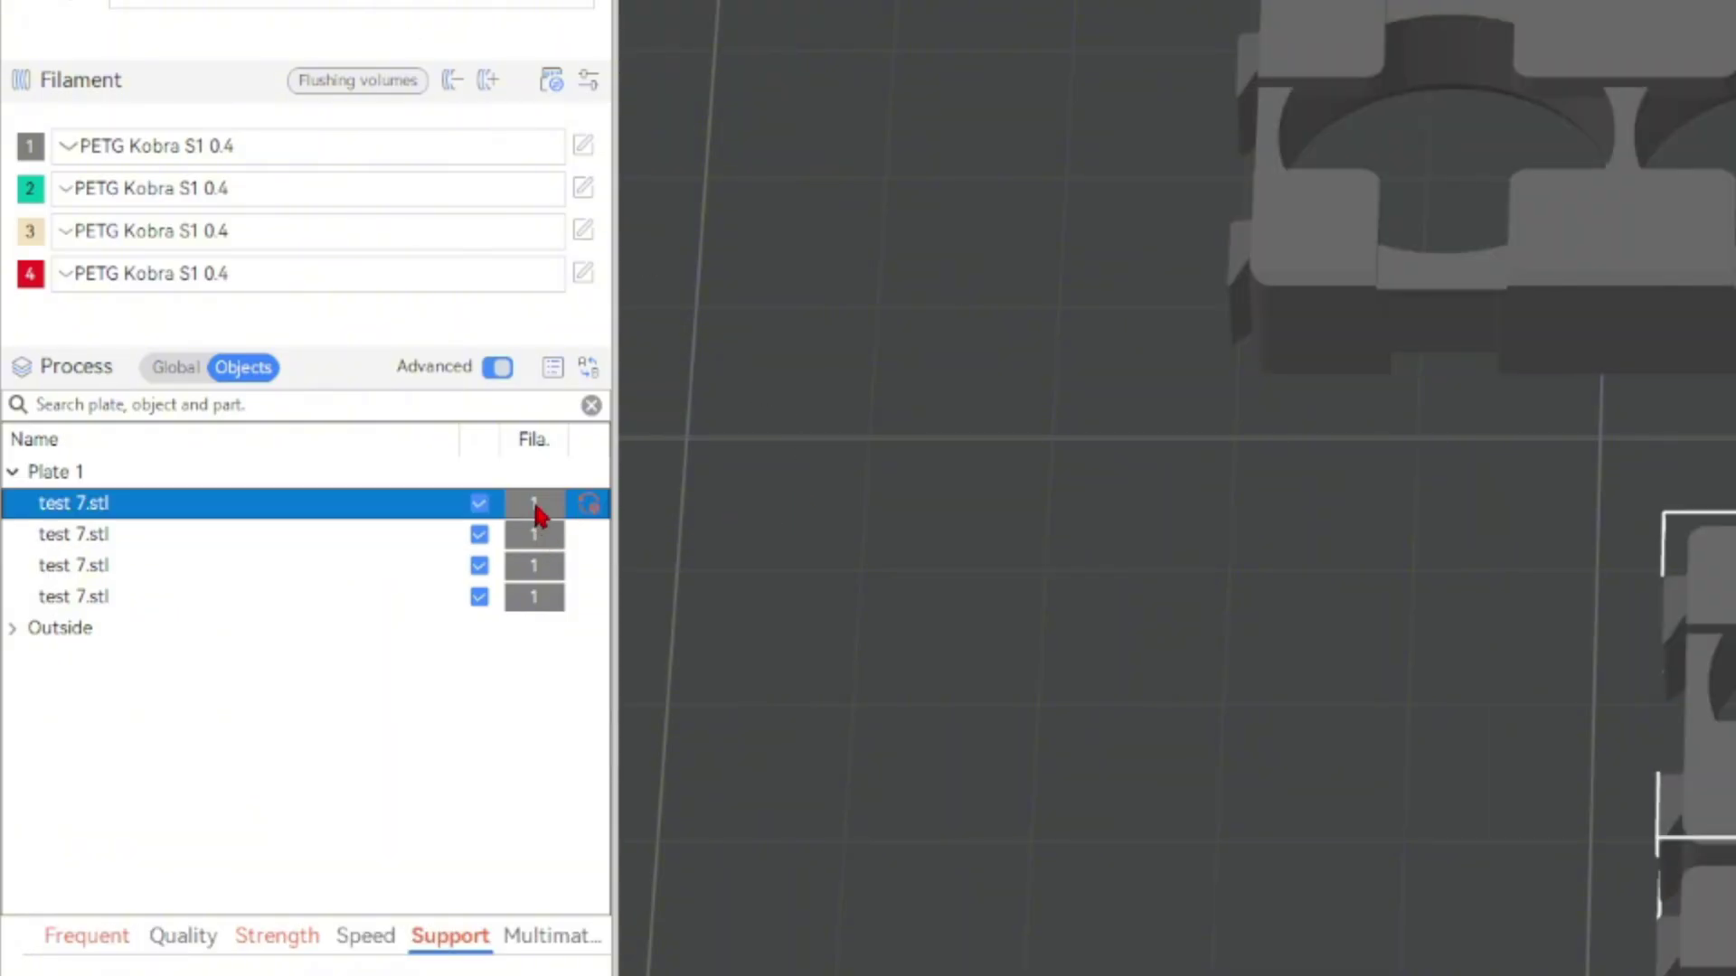
click(540, 533)
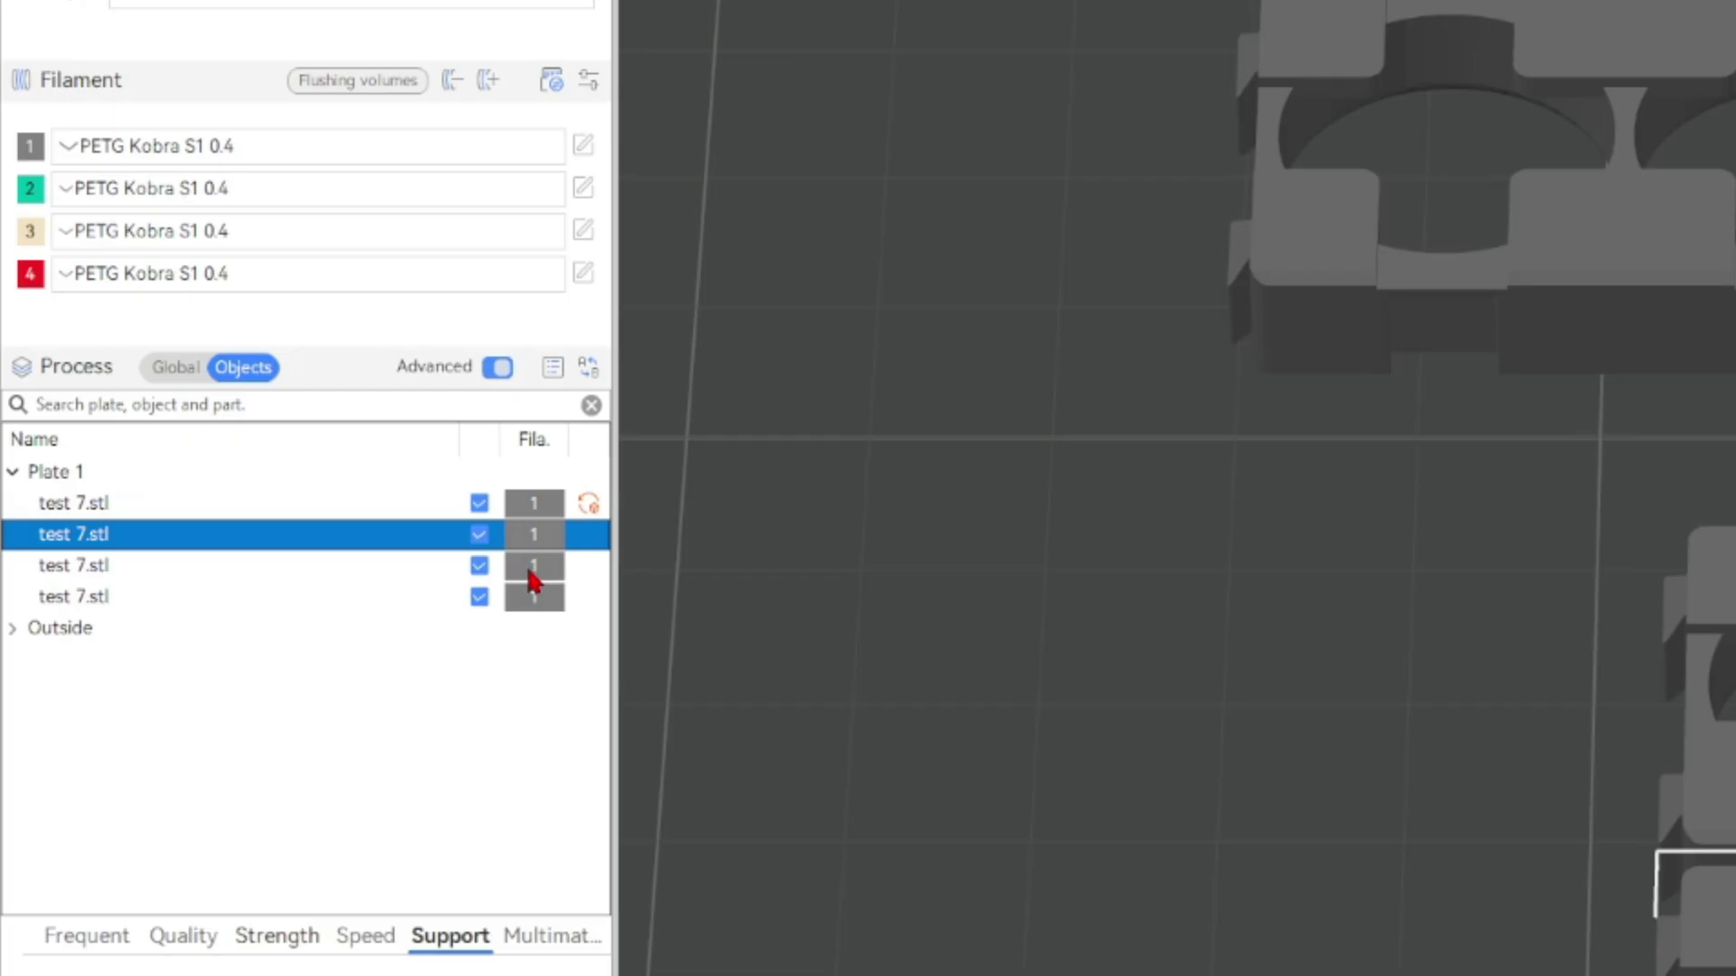
click(531, 569)
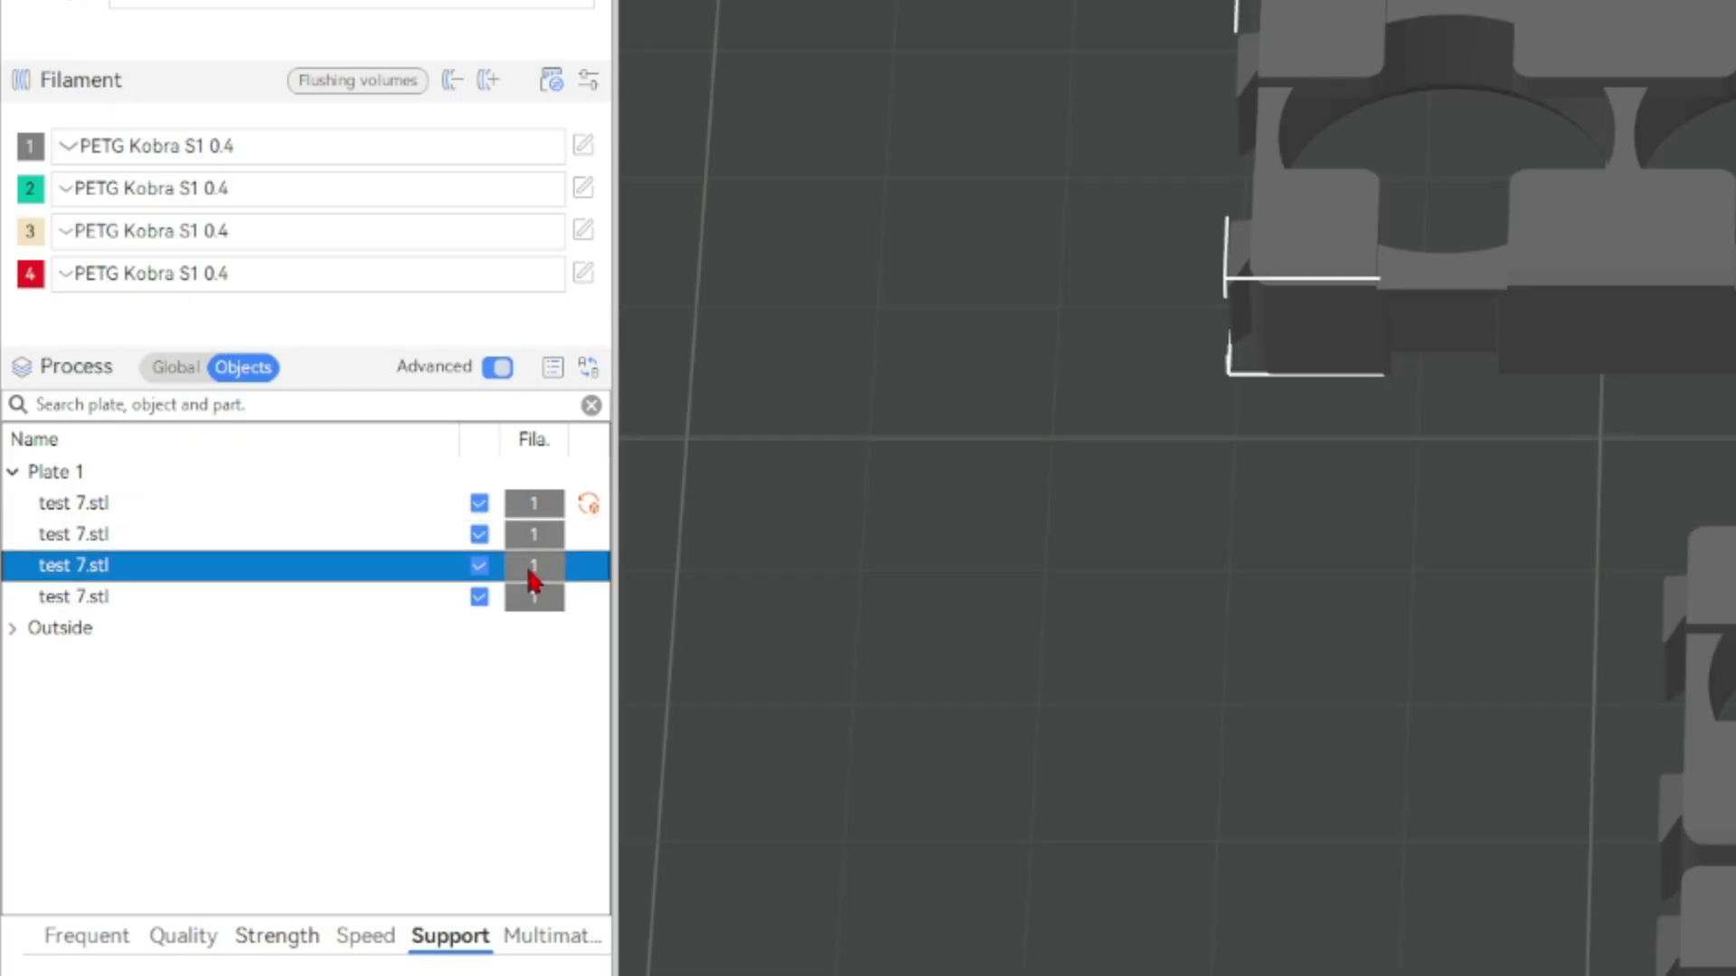
click(532, 573)
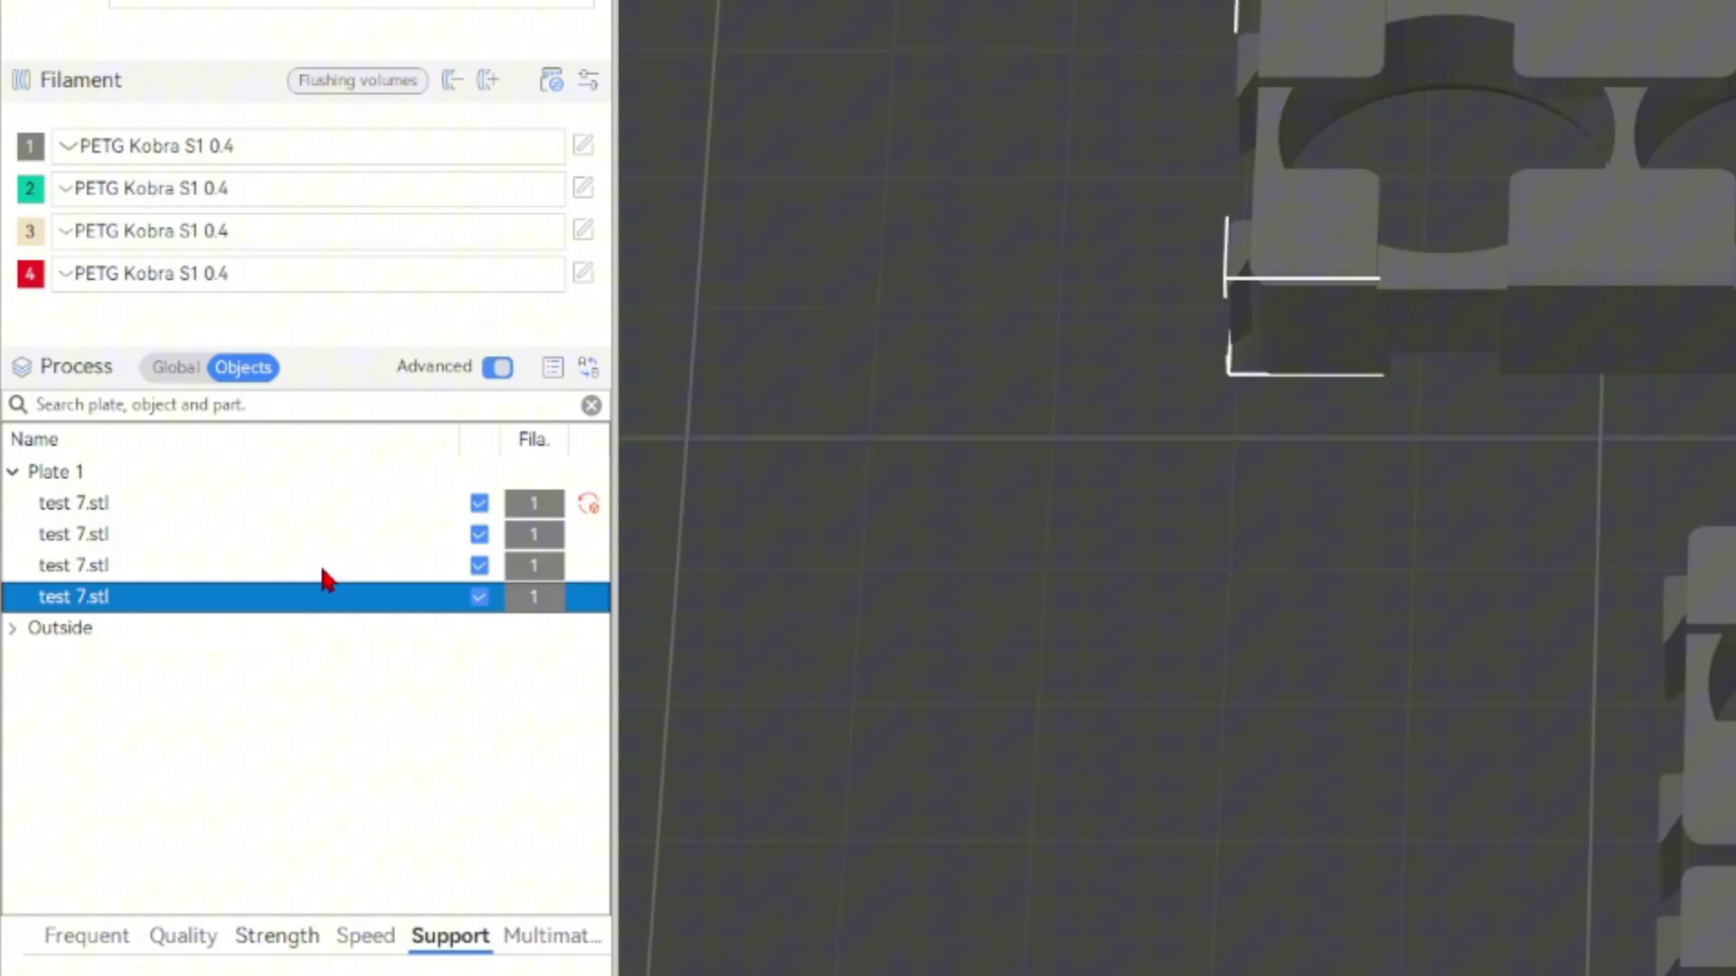
click(321, 569)
Try filaments 2, 3 and 4 on the first test 7.stl object, ending with filament 4
click(340, 502)
key(2)
key(3)
key(4)
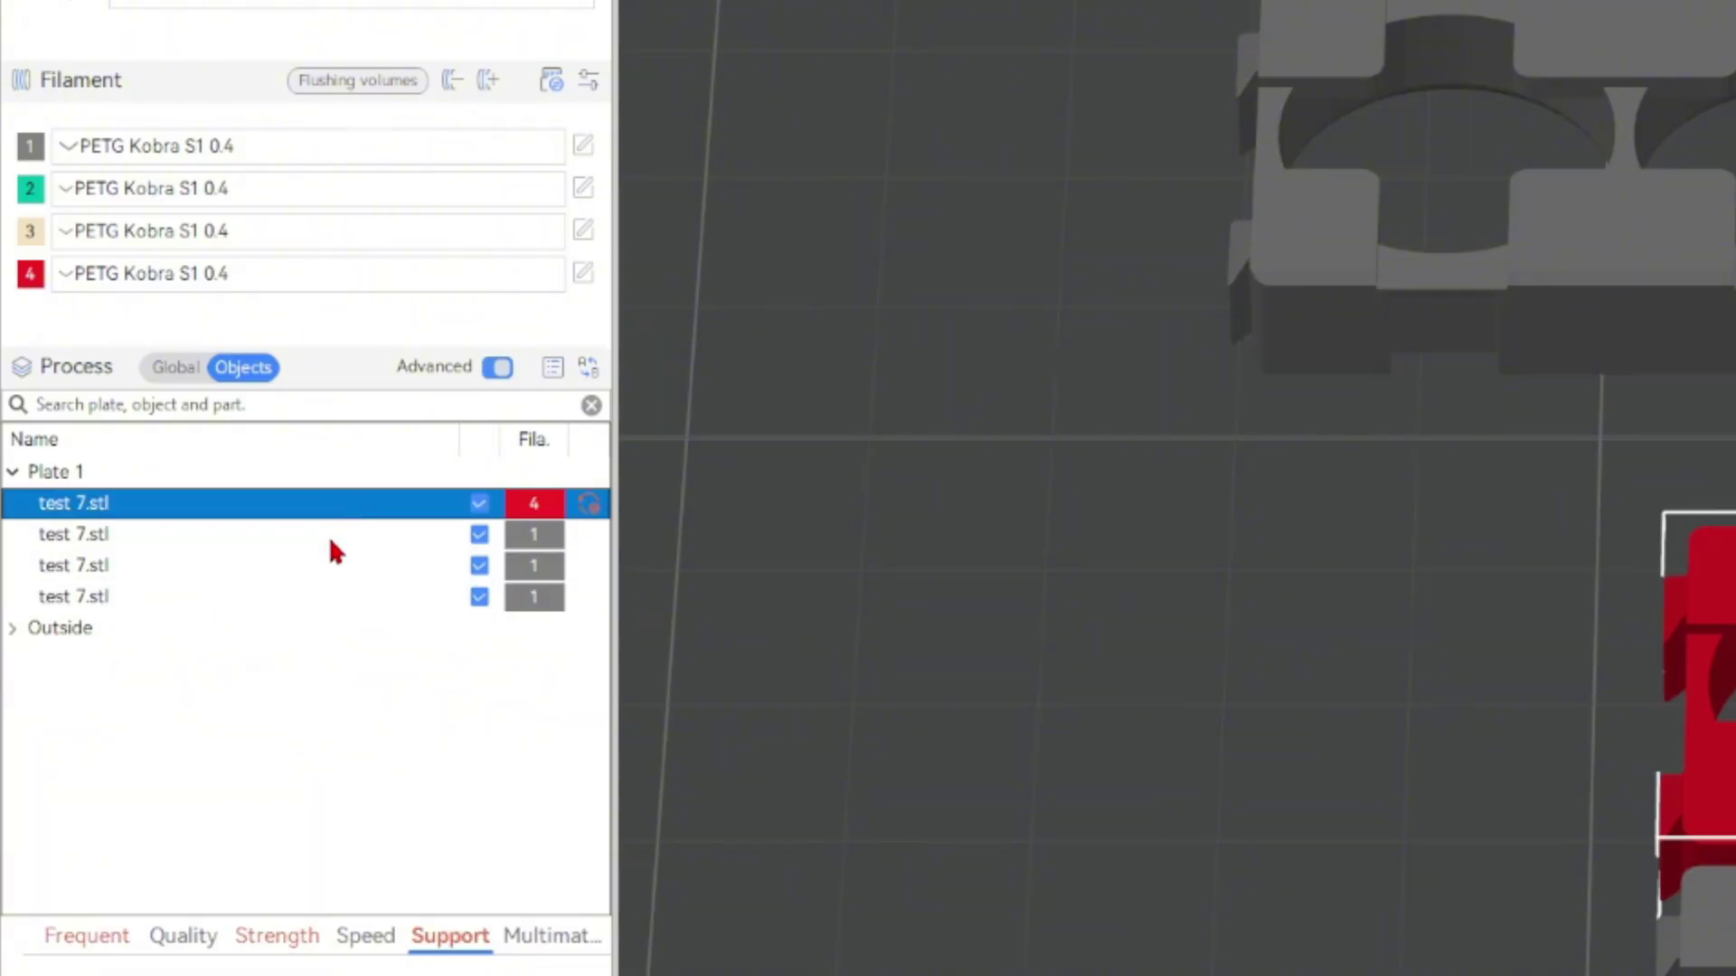
key(3)
key(4)
key(3)
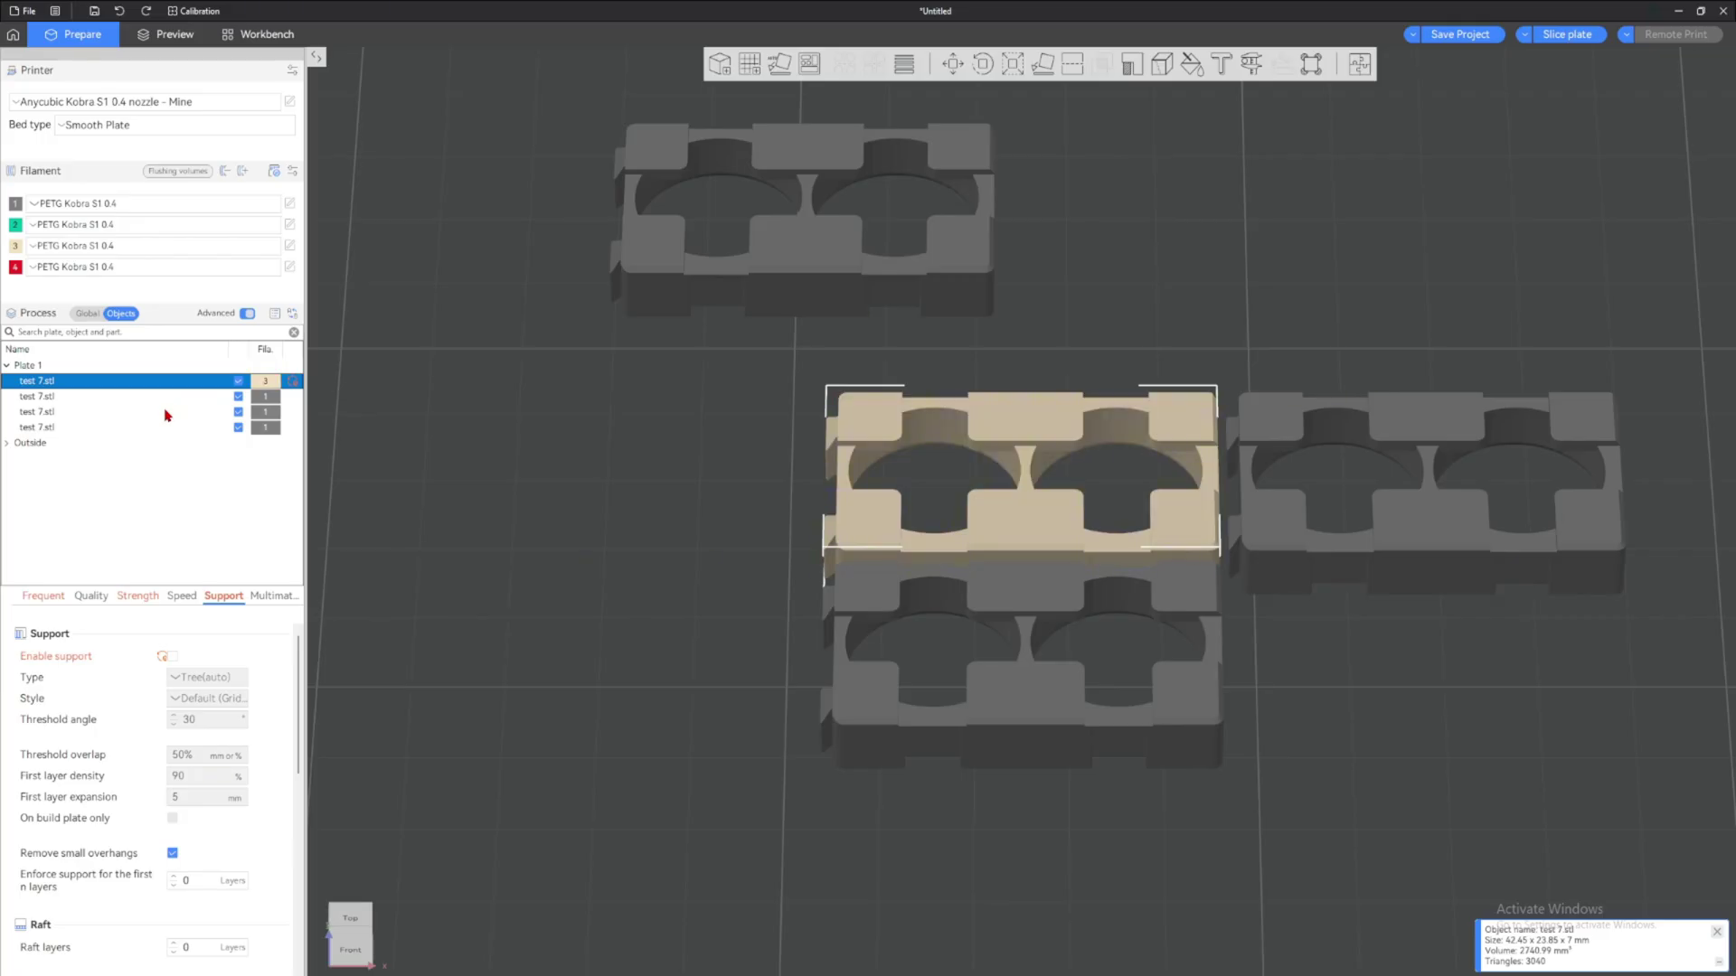
key(4)
Assign filament 3 to the second test 7.stl object, filament 4 to the third and filament 3 to the fourth
key(Down)
key(4)
key(3)
key(Down)
key(2)
key(4)
key(Down)
key(4)
key(3)
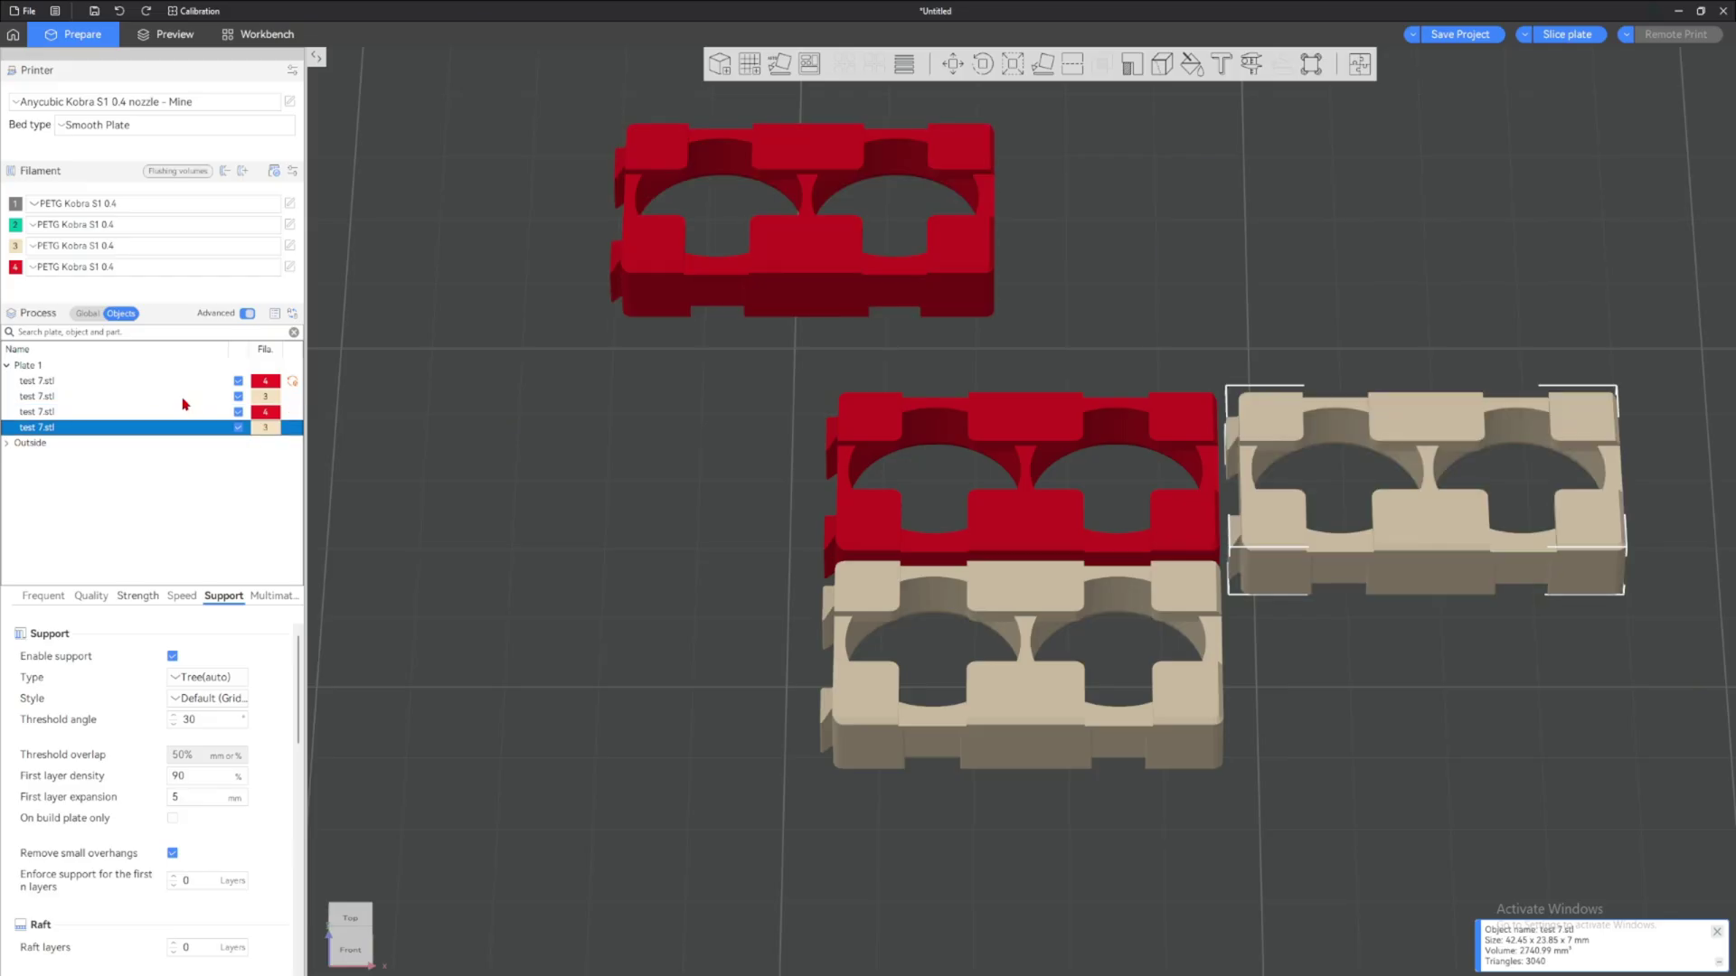
Set the fourth, third and second test 7.stl objects back to filament 1
key(2)
key(3)
key(1)
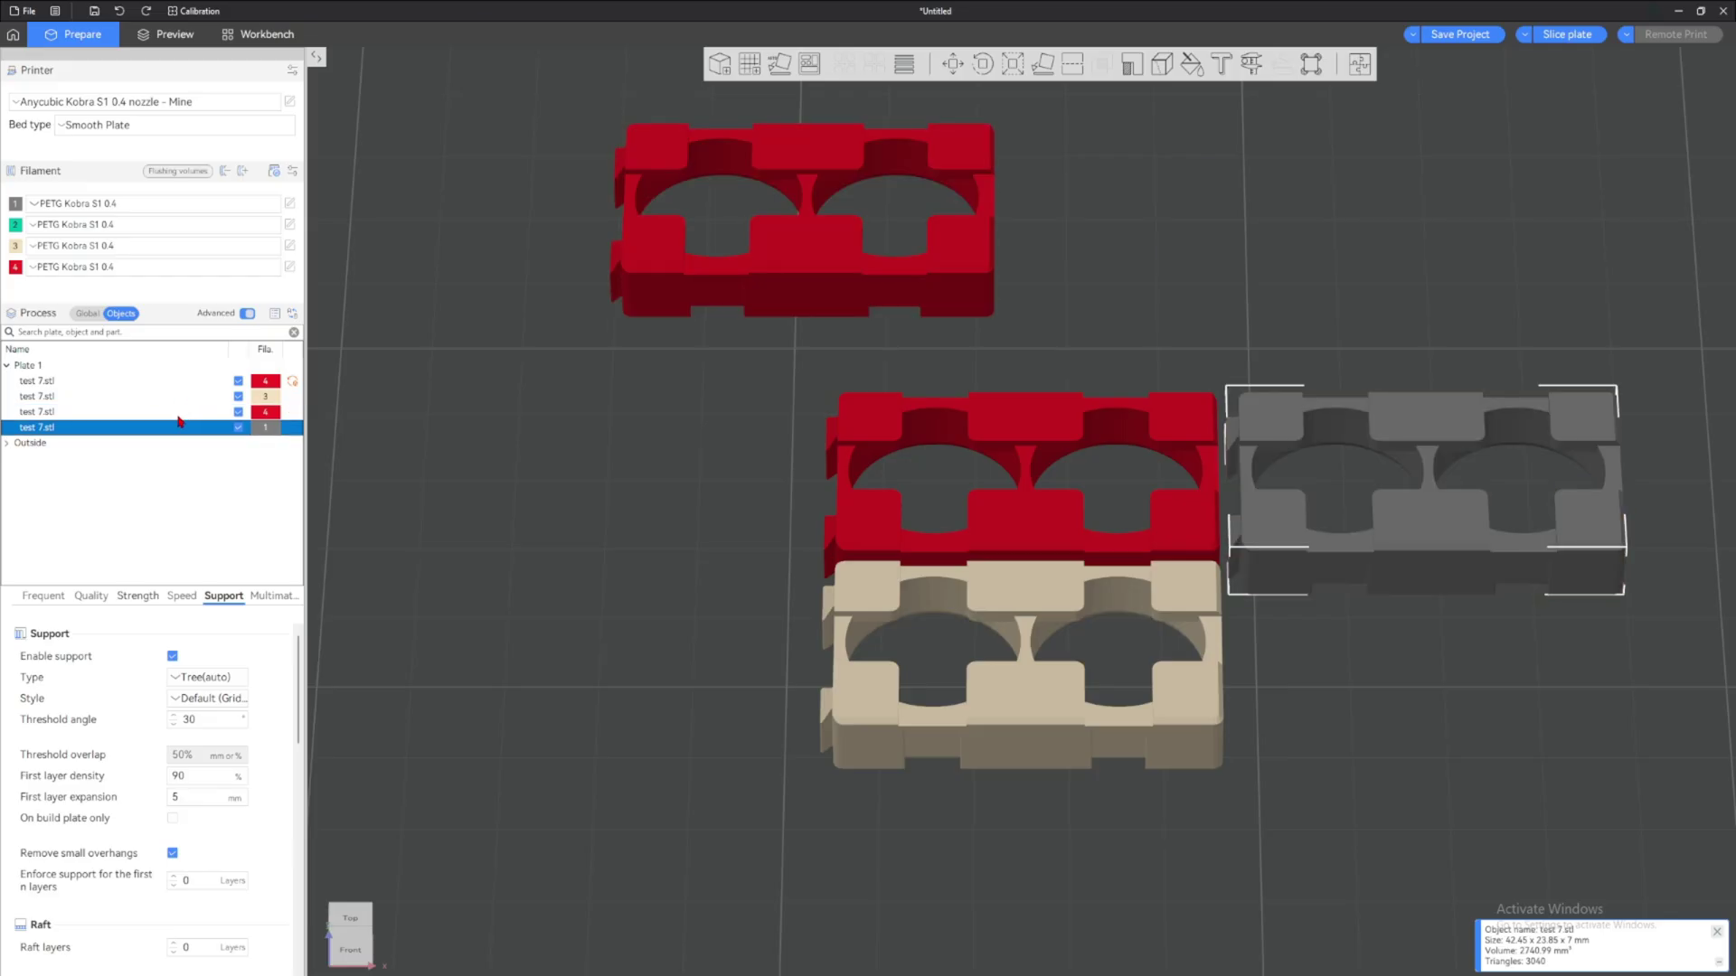
key(Up)
key(1)
key(Up)
key(1)
Cycle the first test 7.stl object through the available filaments and leave it on filament 4
key(Up)
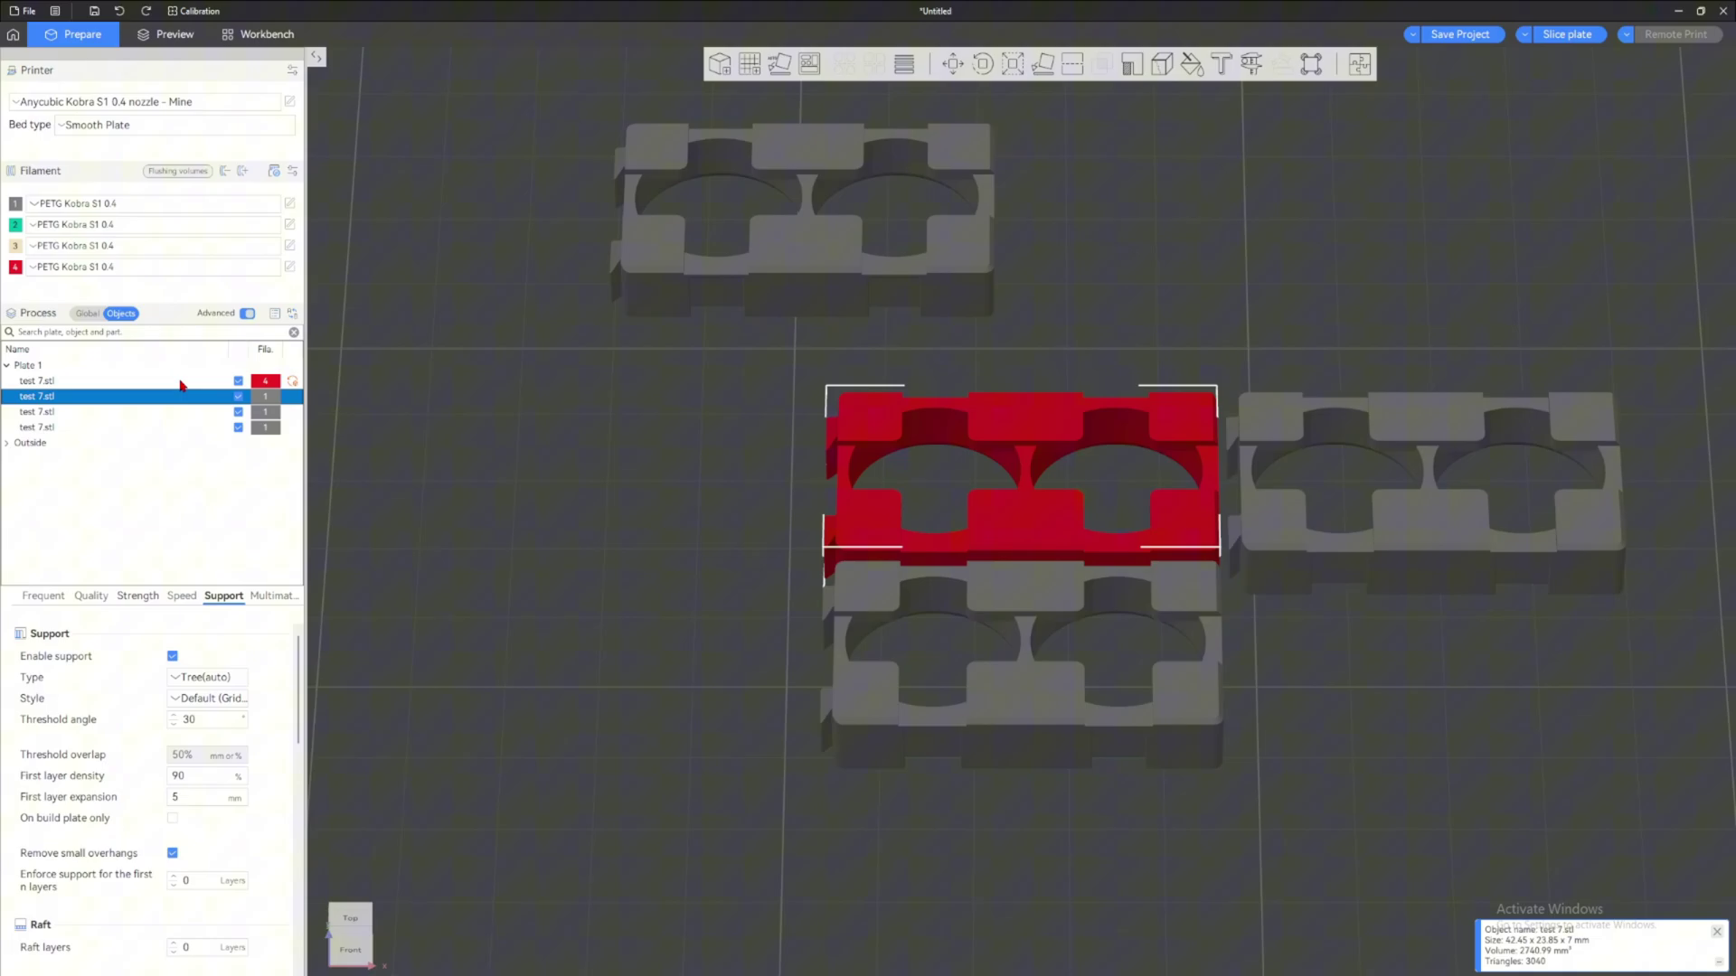
key(1)
key(2)
key(4)
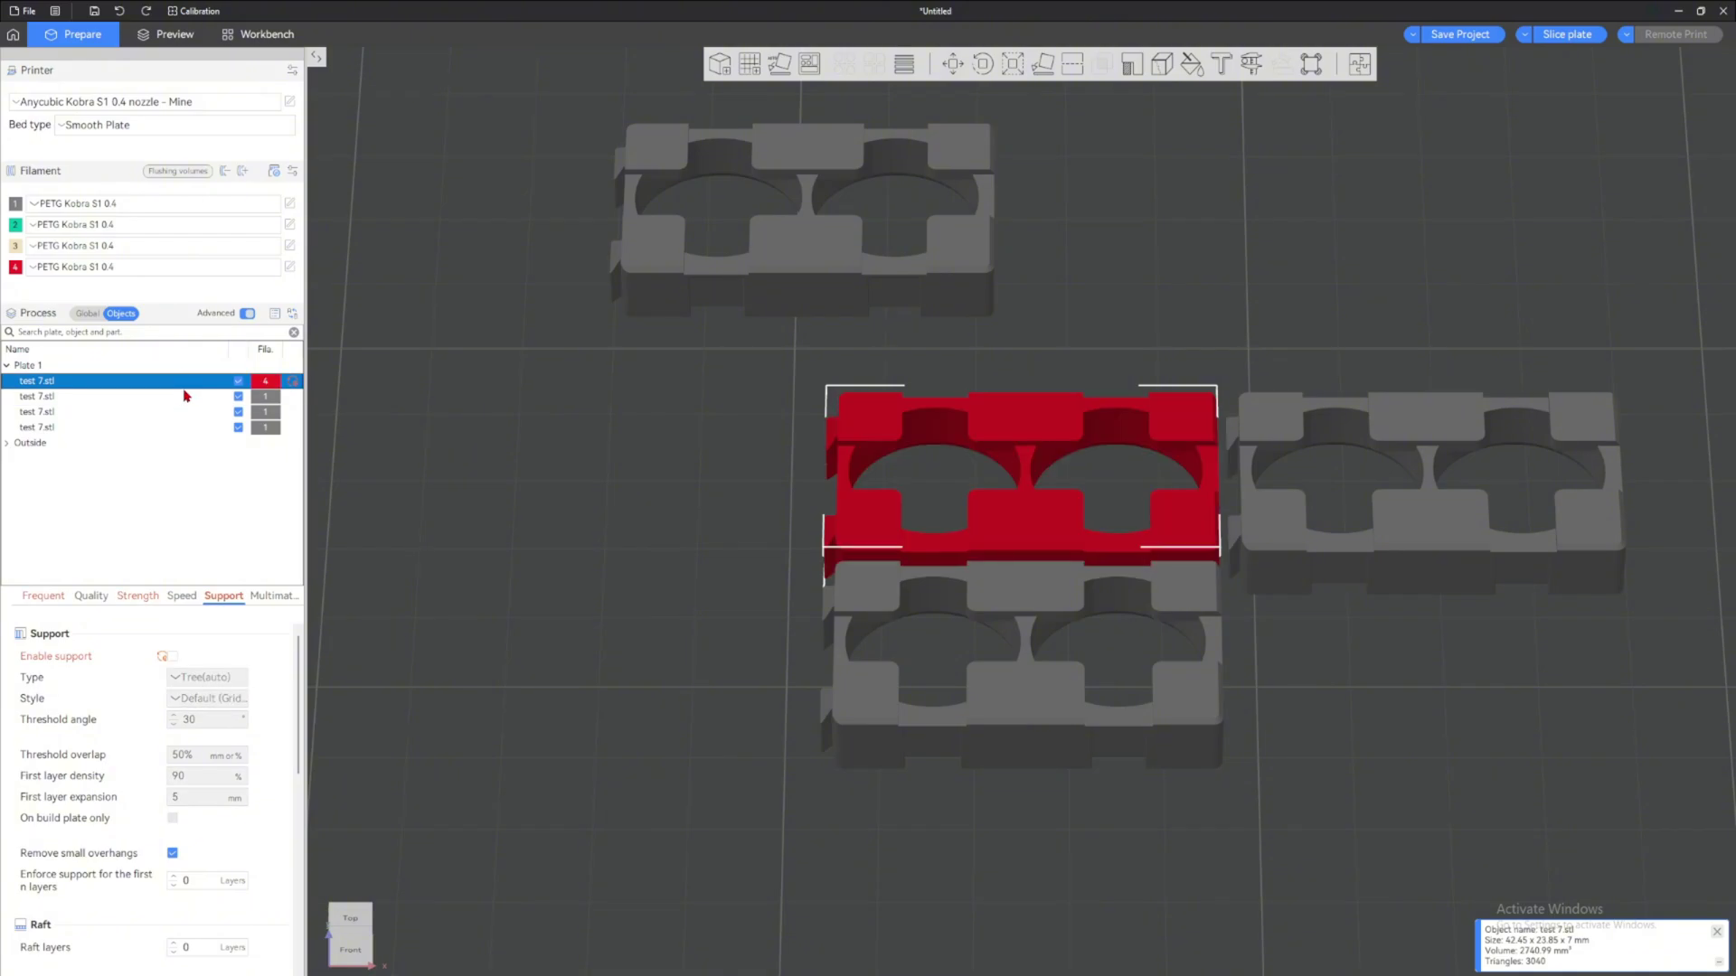
key(2)
key(4)
key(3)
key(4)
Assign filament 2 to the second test 7.stl object, filament 3 to the third and filament 1 to the fourth
click(268, 399)
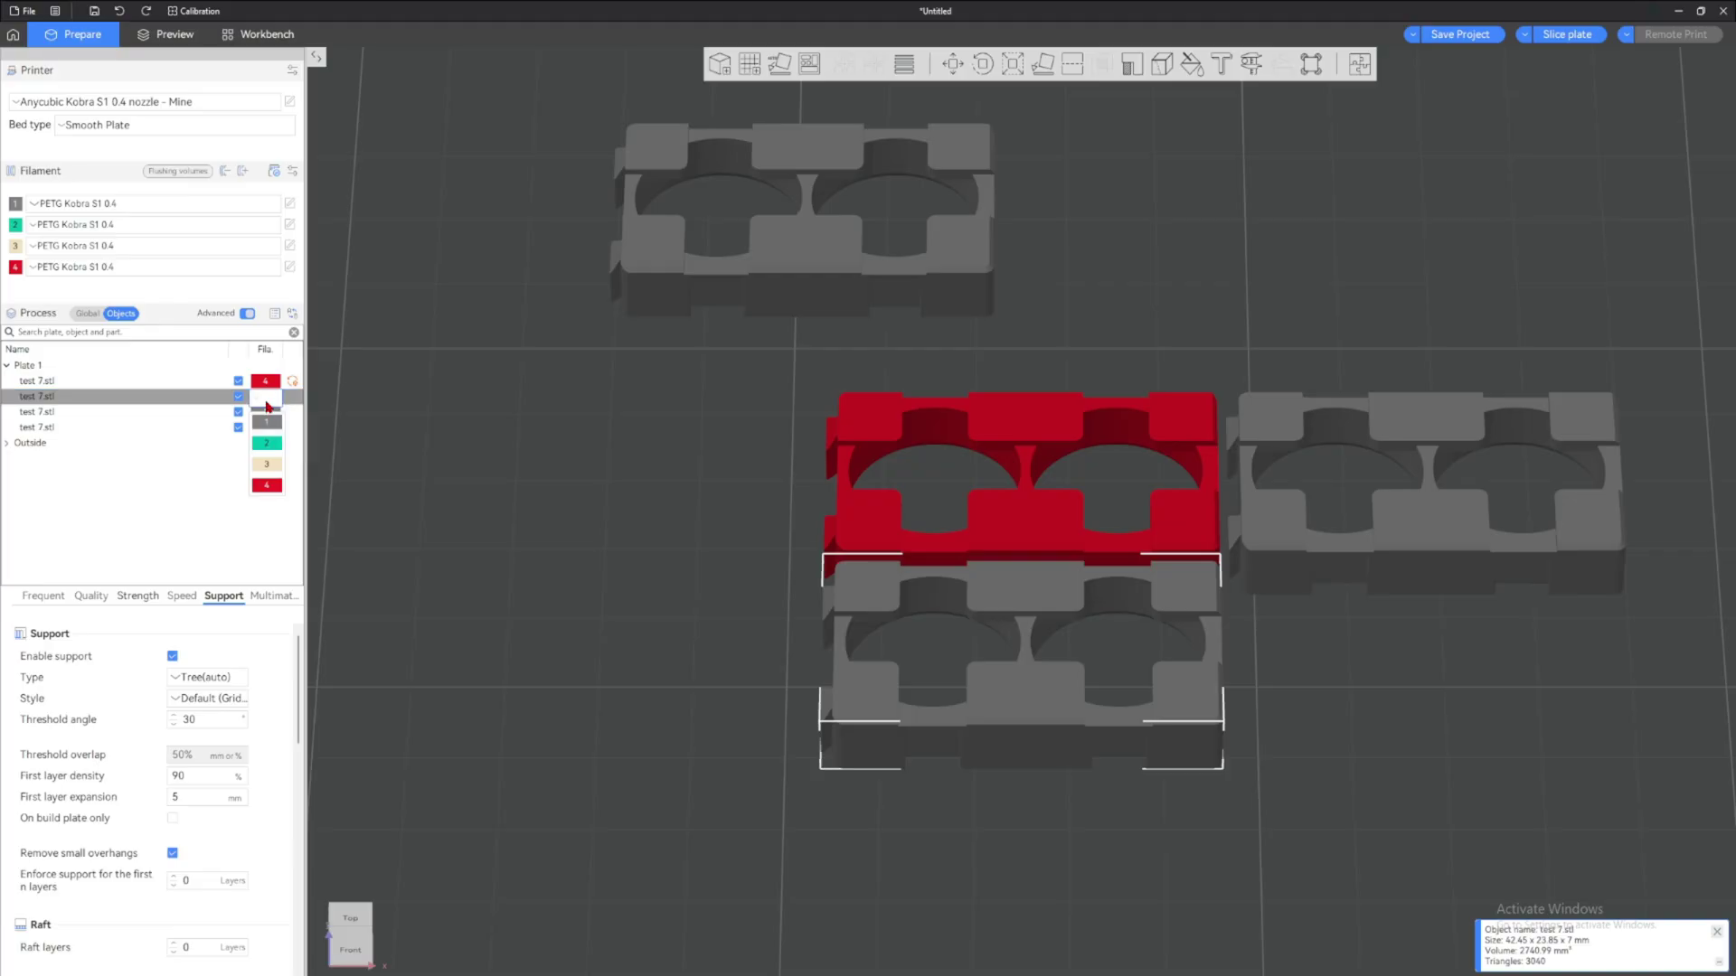
click(237, 523)
click(208, 397)
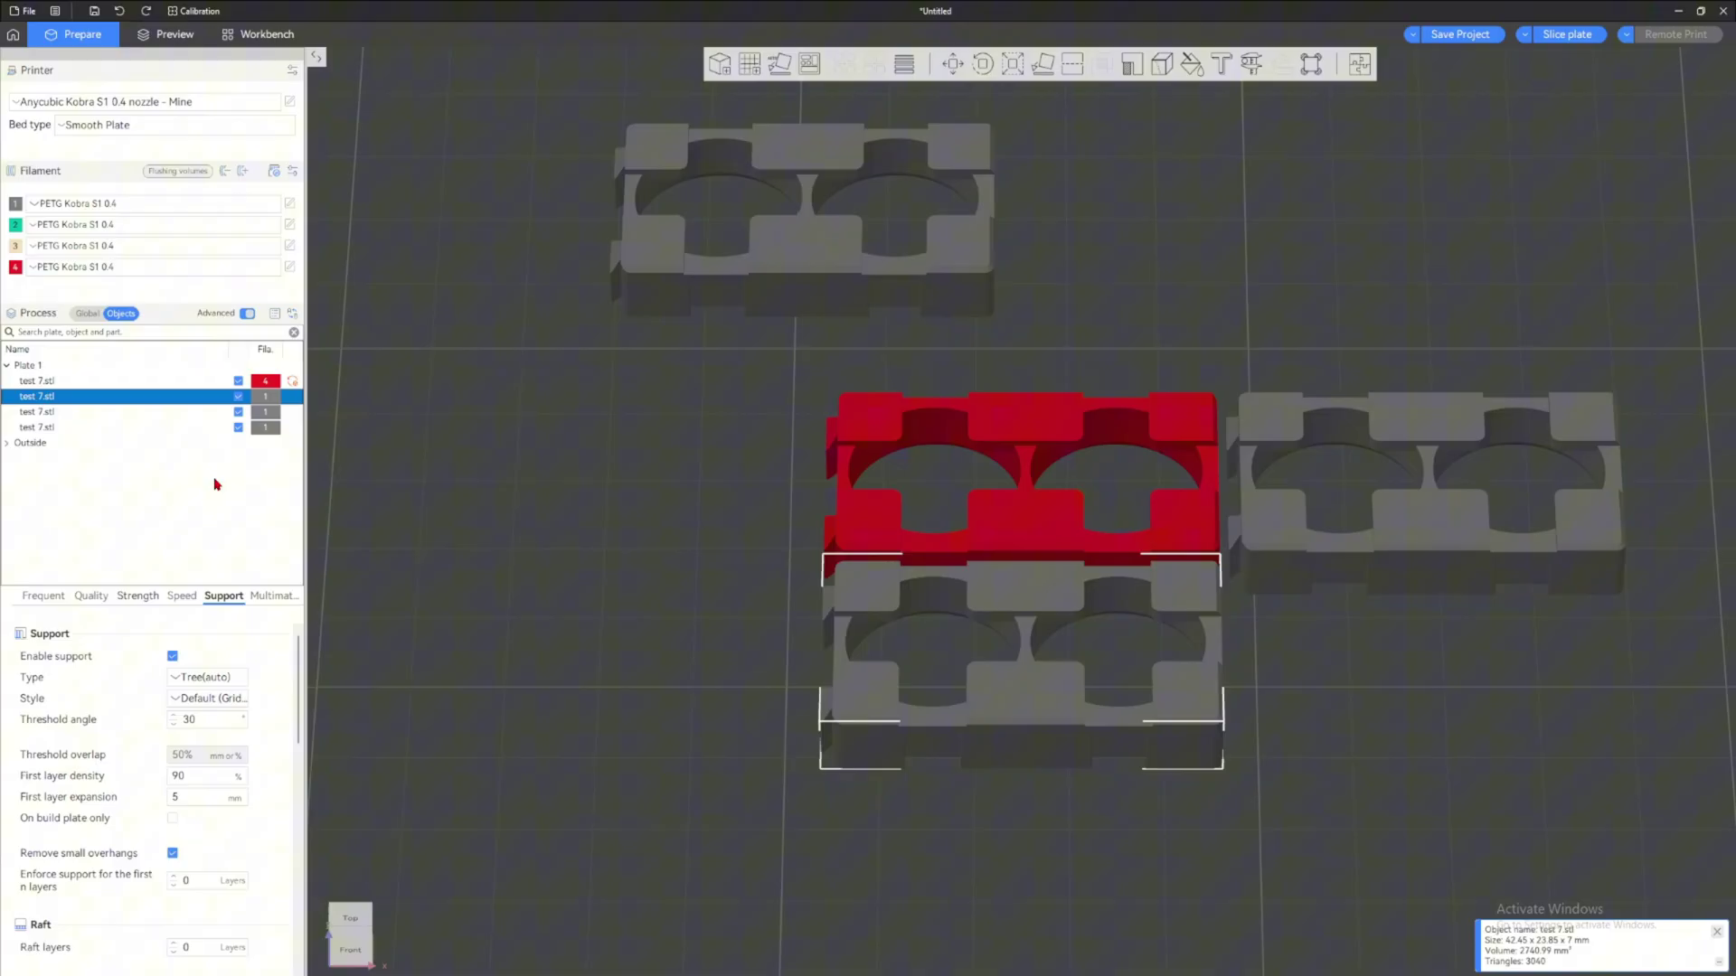
key(2)
click(212, 413)
key(3)
click(212, 427)
key(4)
key(1)
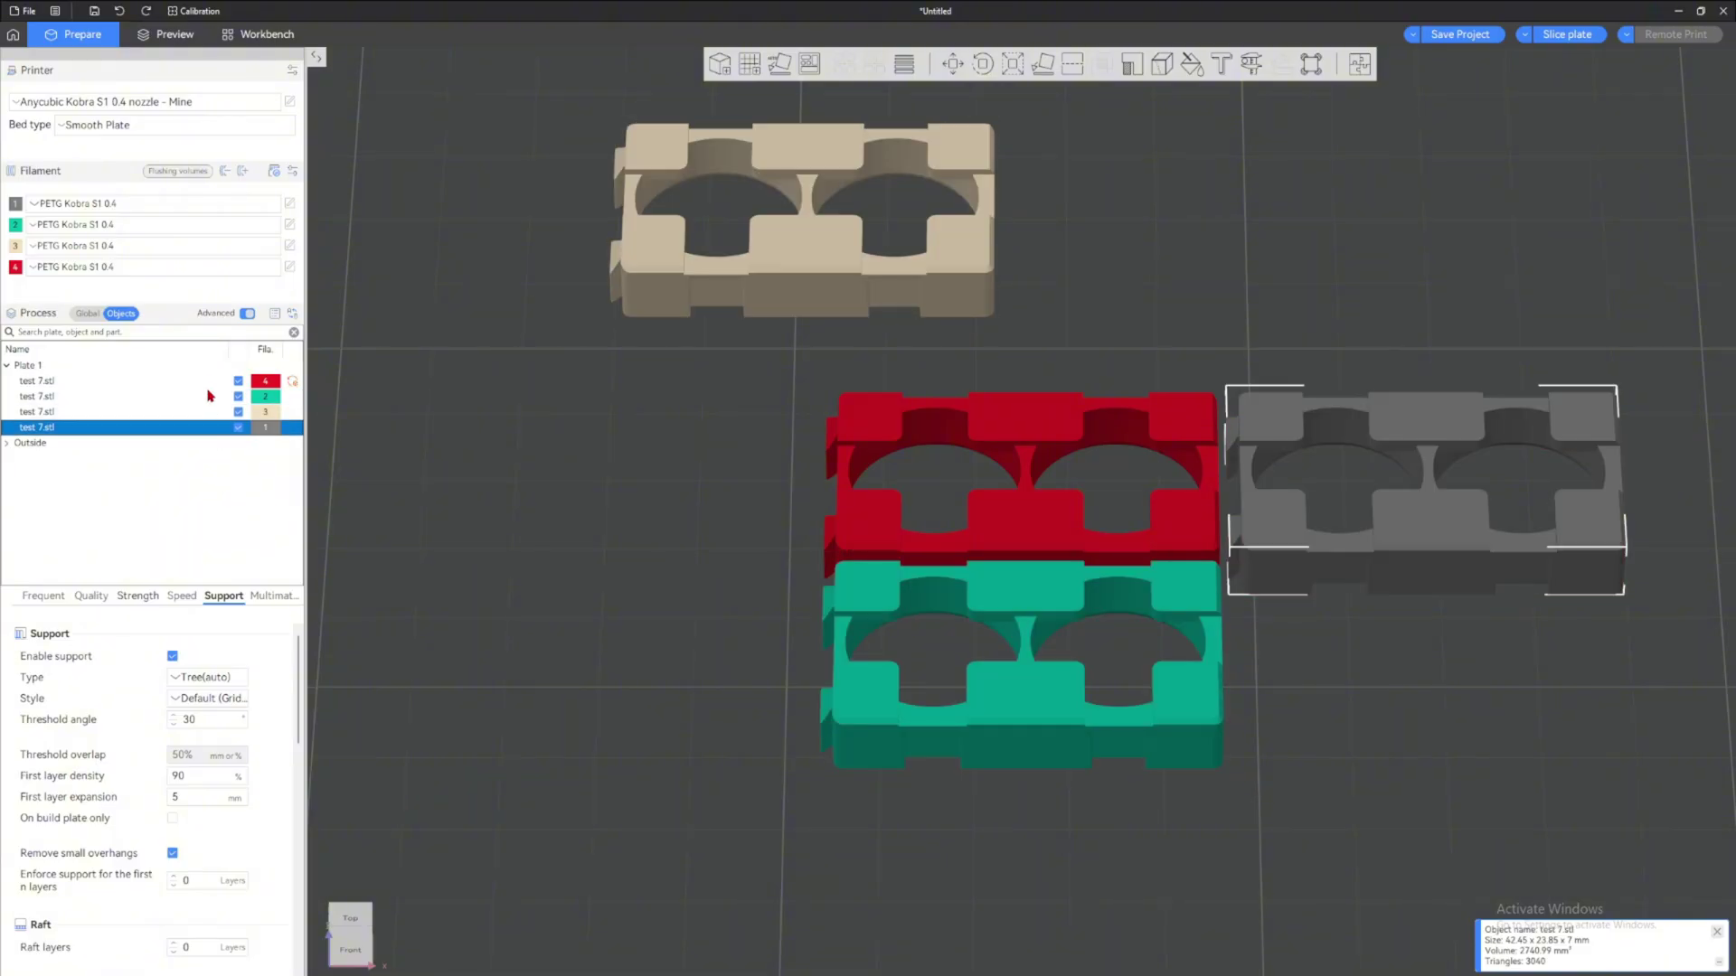
Slice the plate with the four test 7.stl objects in their assigned filaments
click(1573, 35)
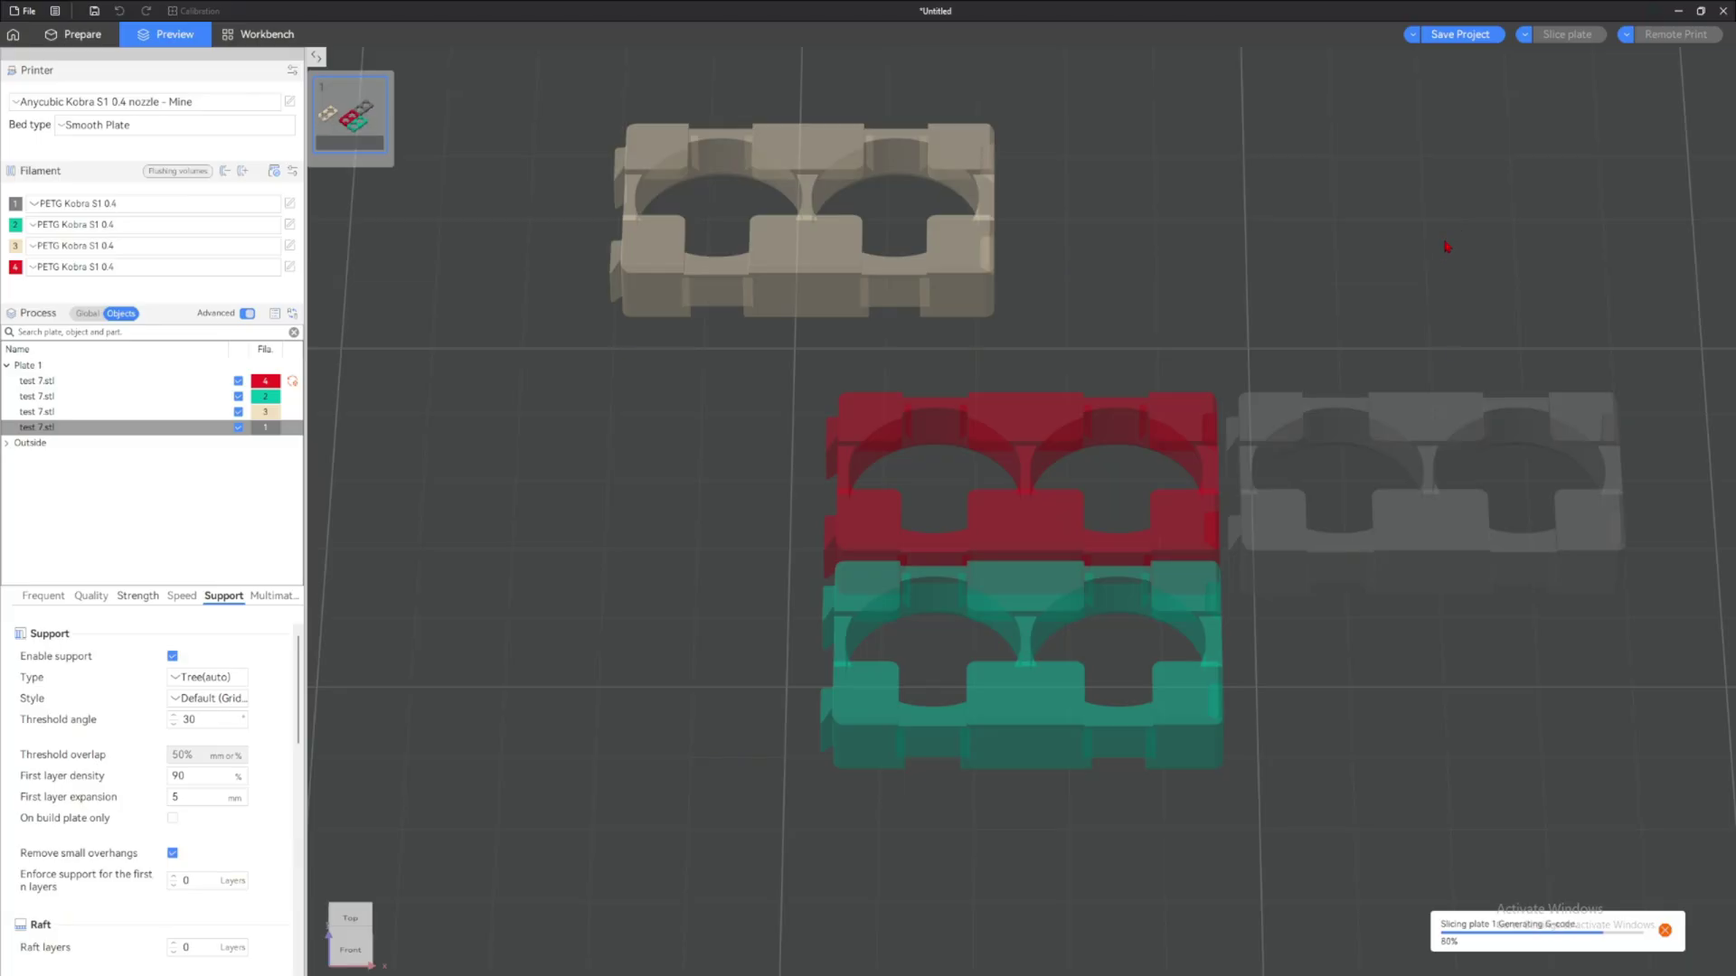
drag(1302, 256, 1244, 384)
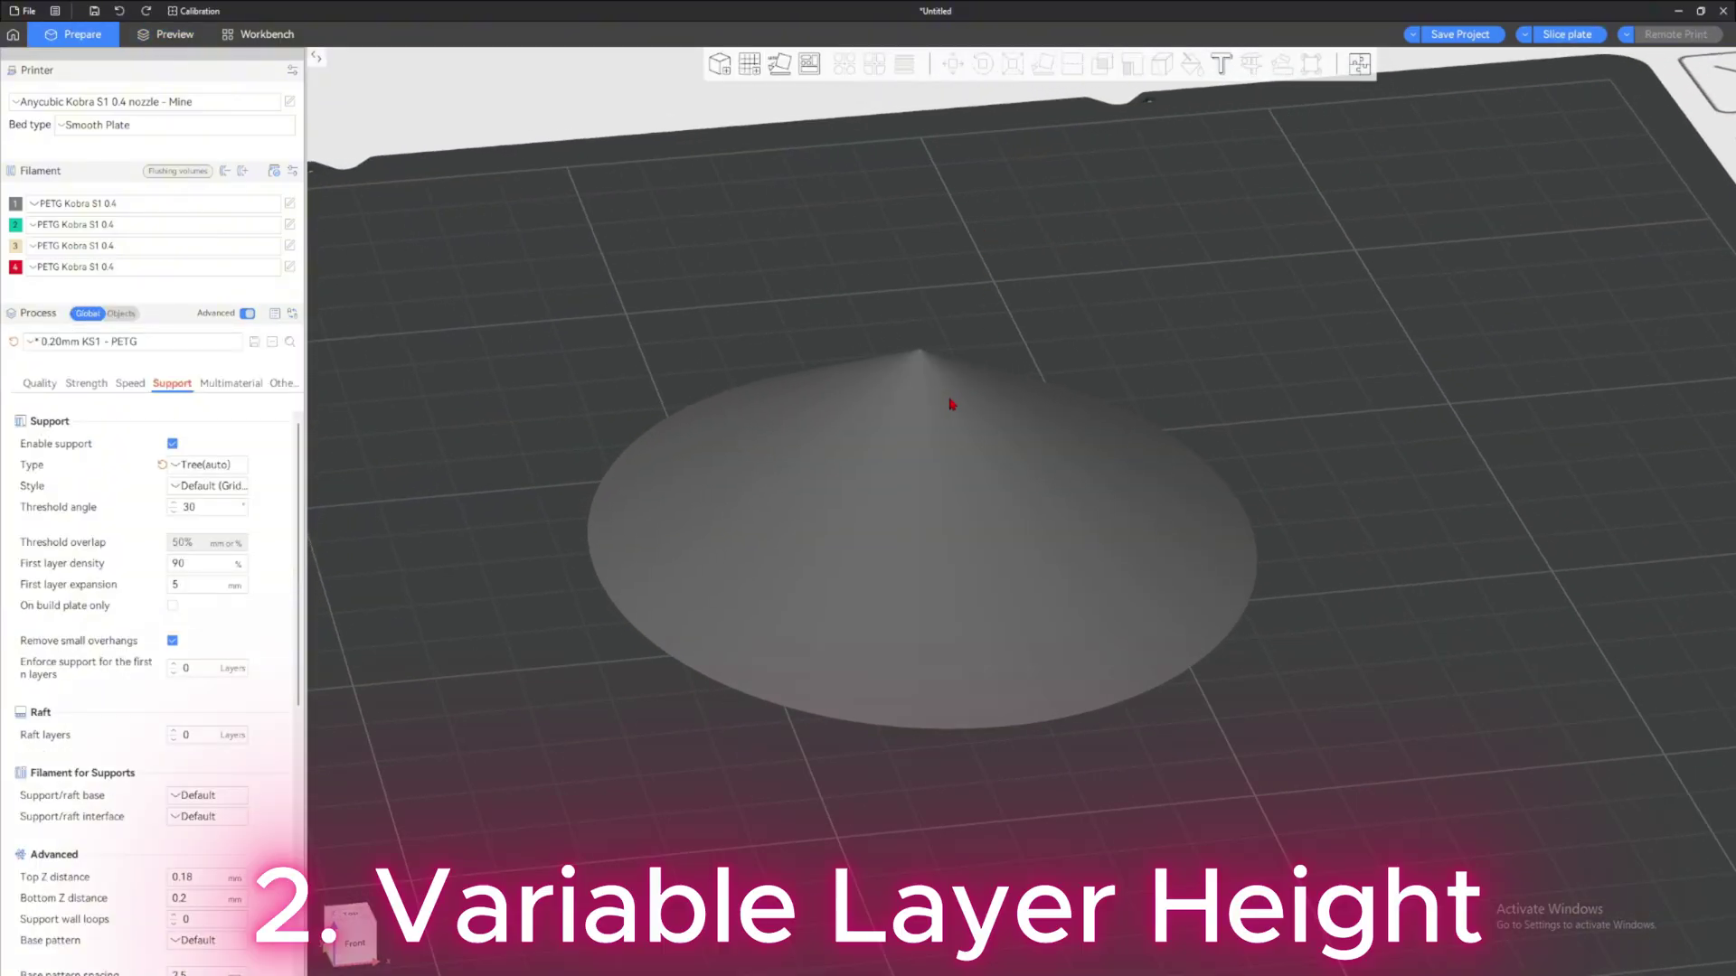
Slice the cone at its uniform layer height and examine the layer lines near its tip in the preview
drag(919, 271, 931, 425)
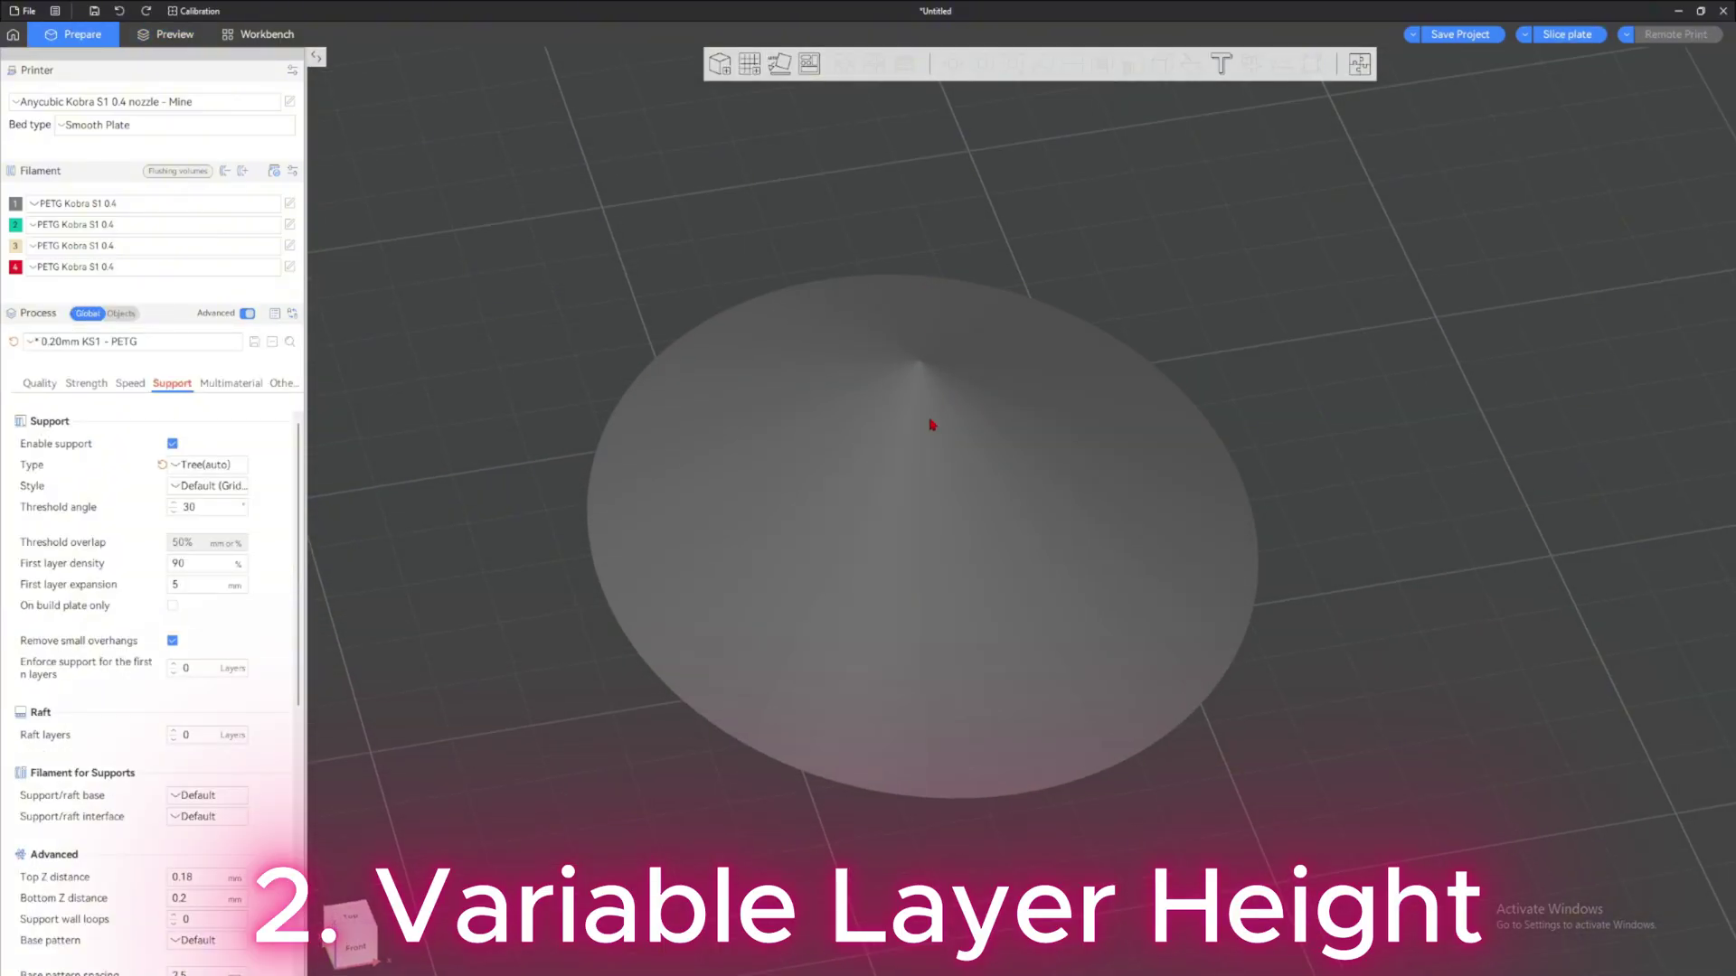
click(1567, 34)
scroll(1080, 255, up, 5)
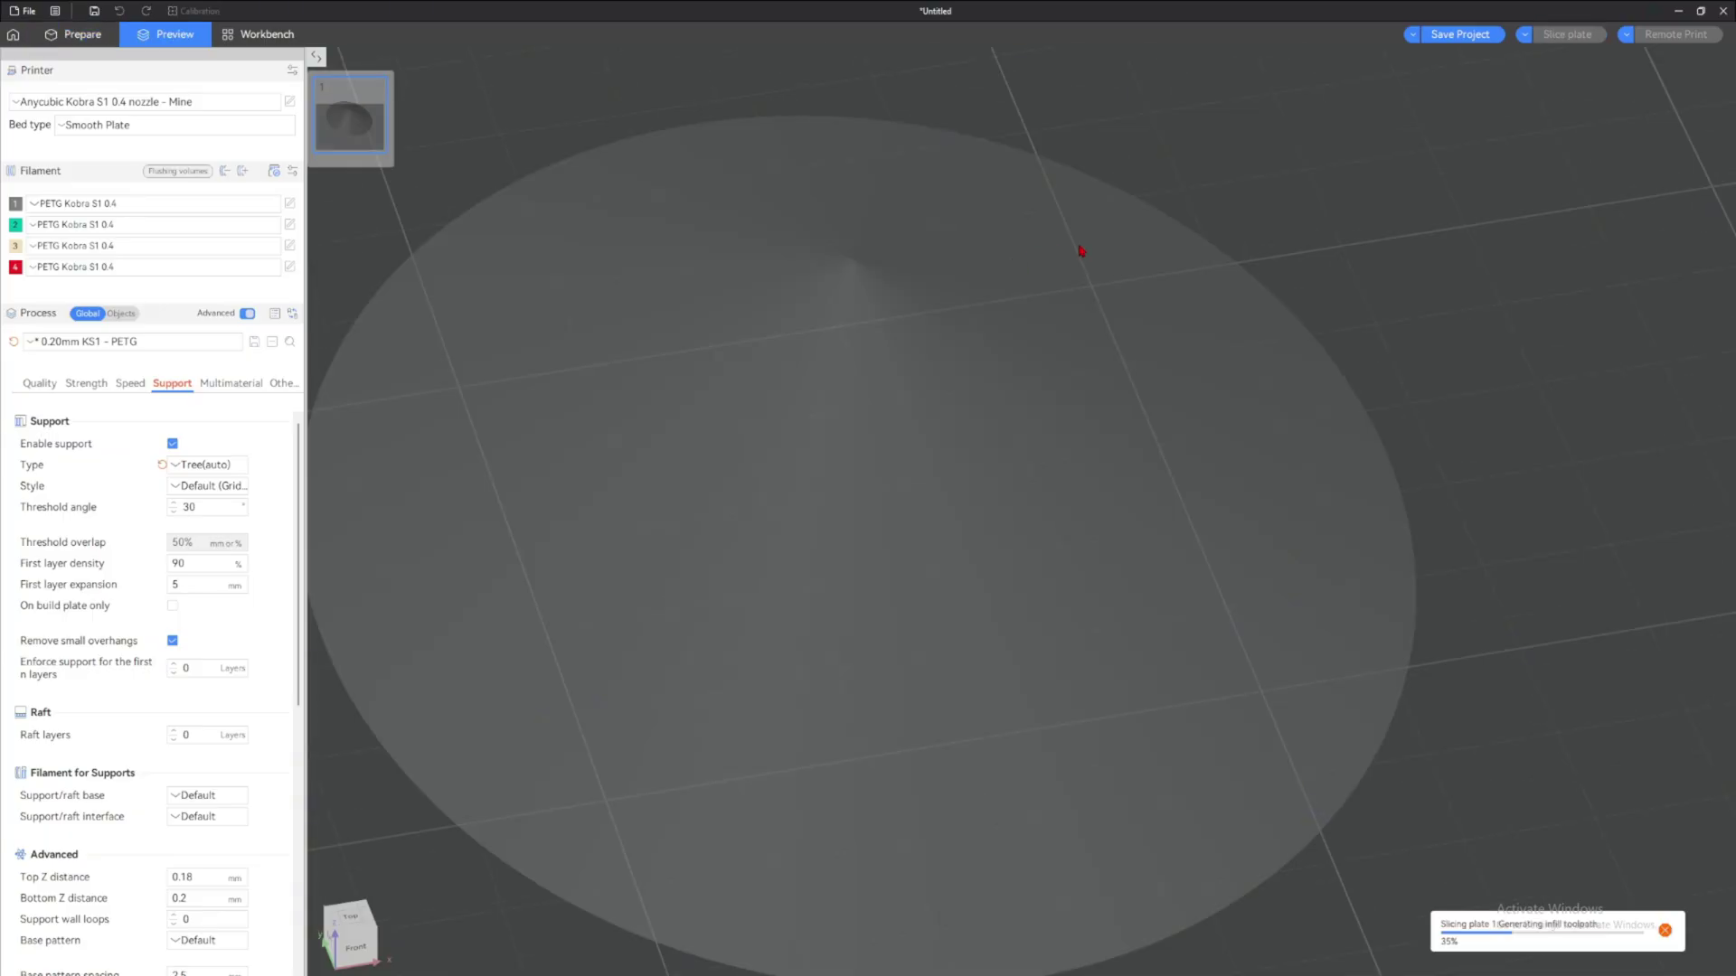
scroll(1134, 226, down, 3)
drag(1096, 217, 1089, 184)
scroll(1094, 292, up, 3)
scroll(1193, 361, up, 5)
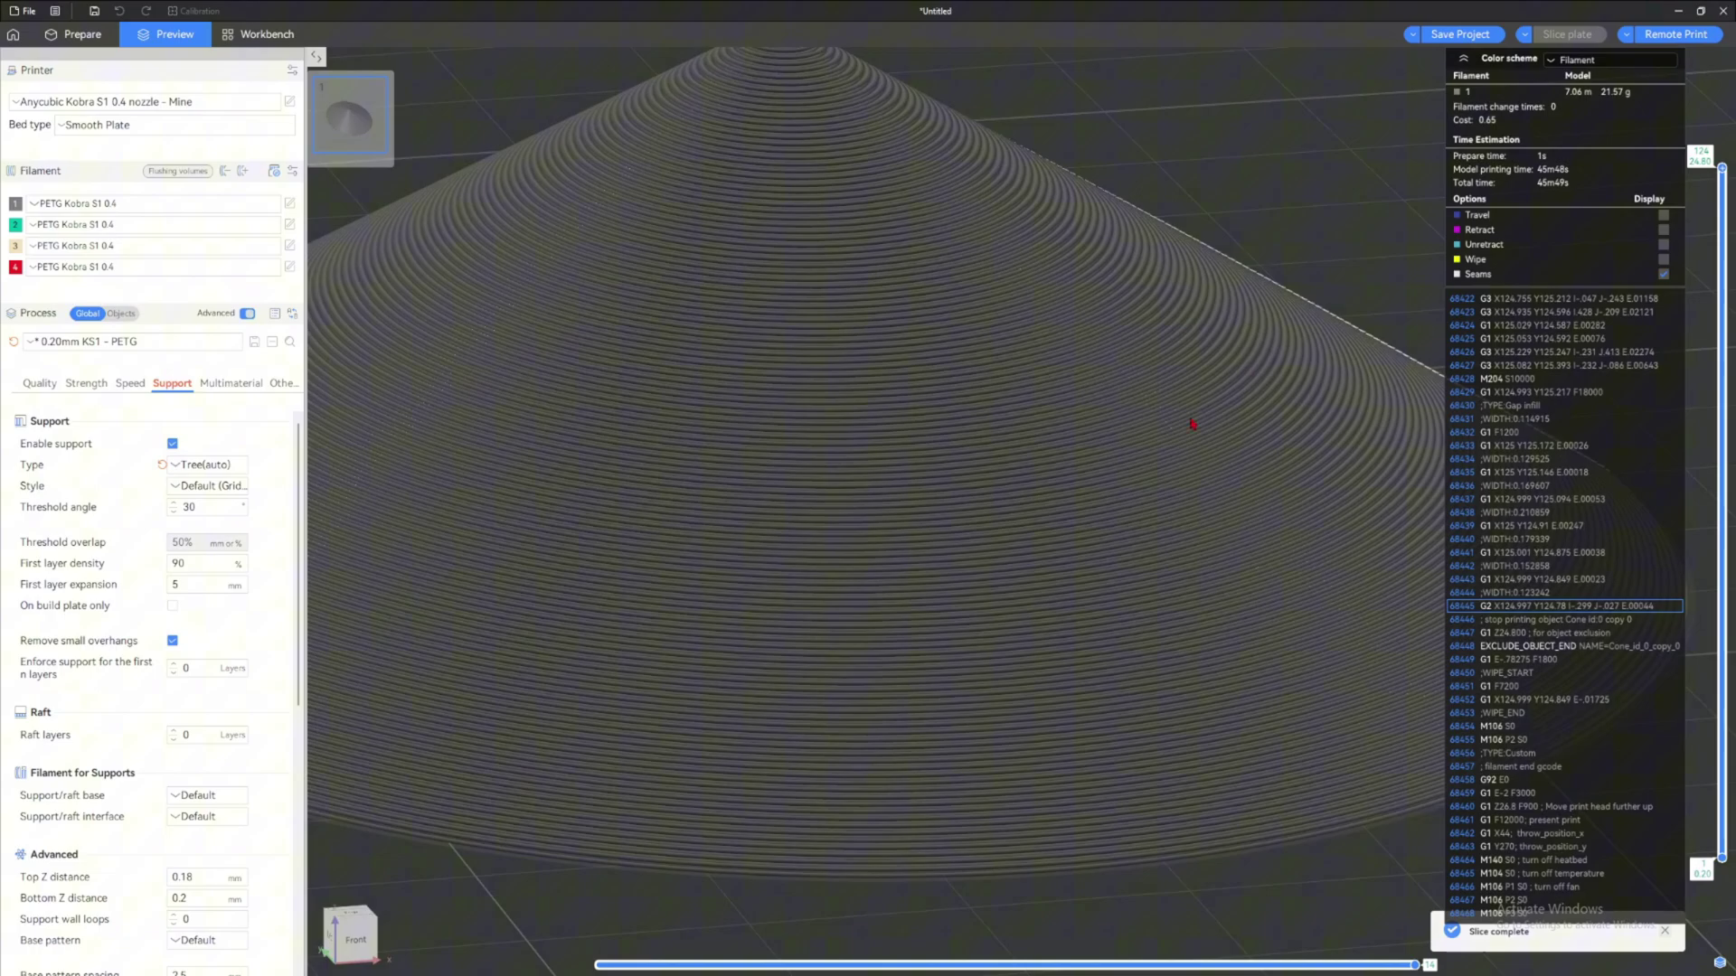
drag(960, 165, 880, 166)
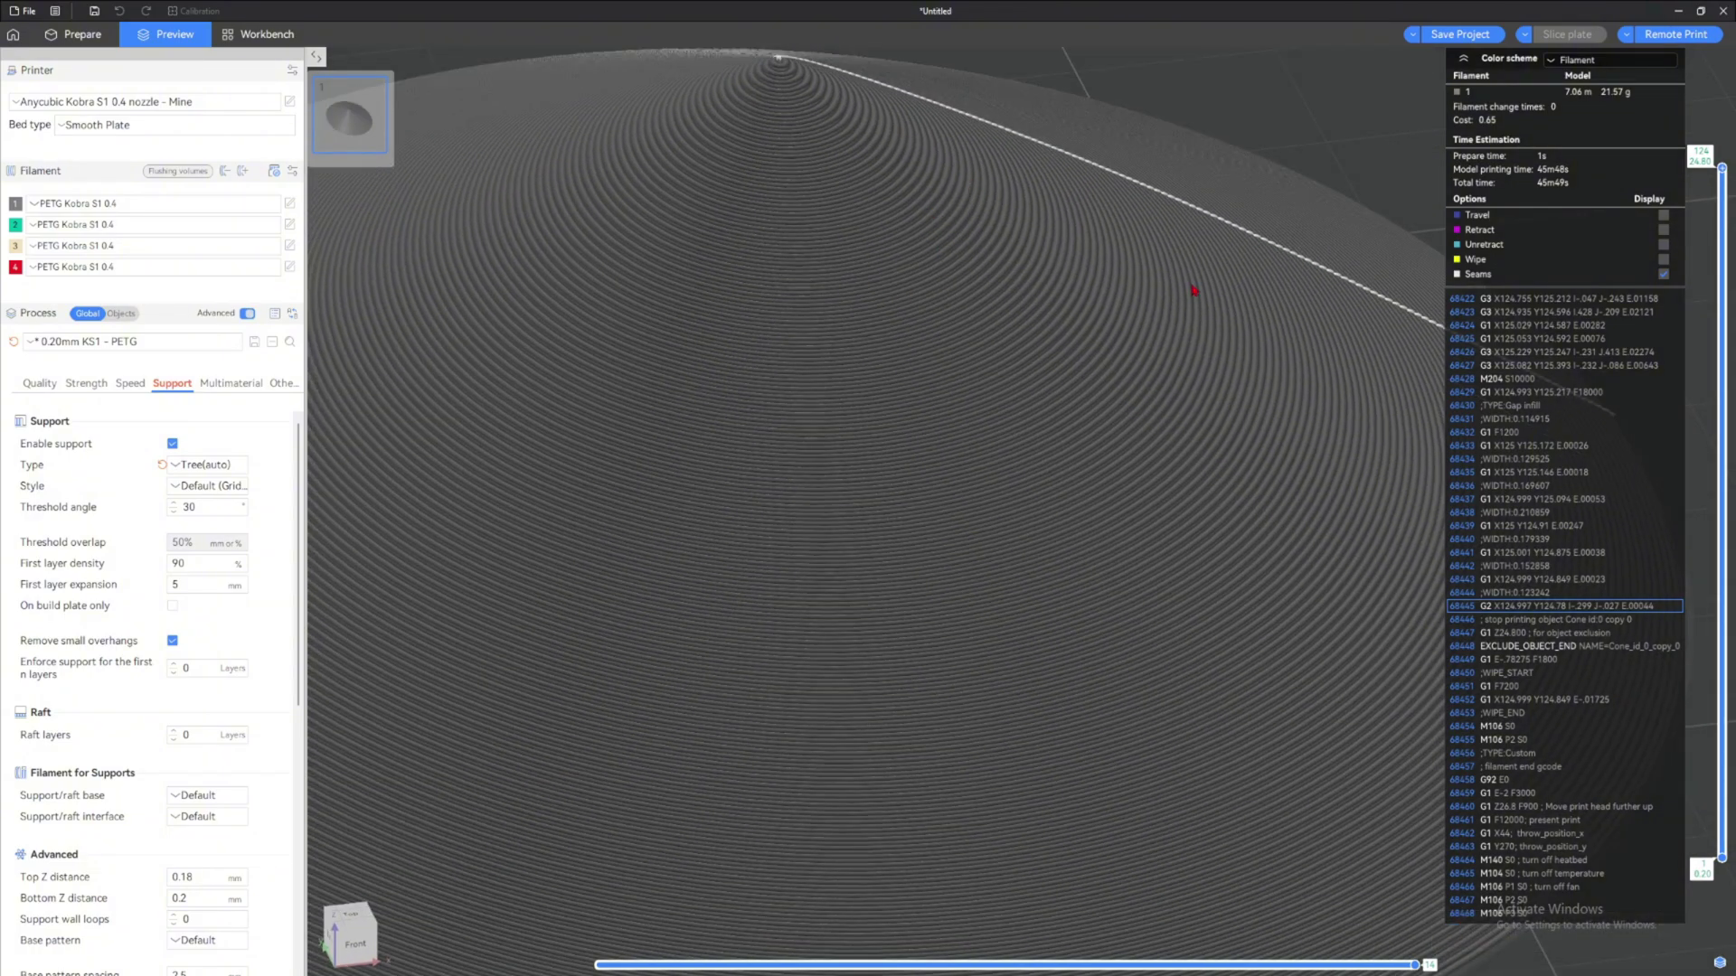
Return to model preparation and use Variable layer height to apply finer layers across the cone's middle band
click(81, 34)
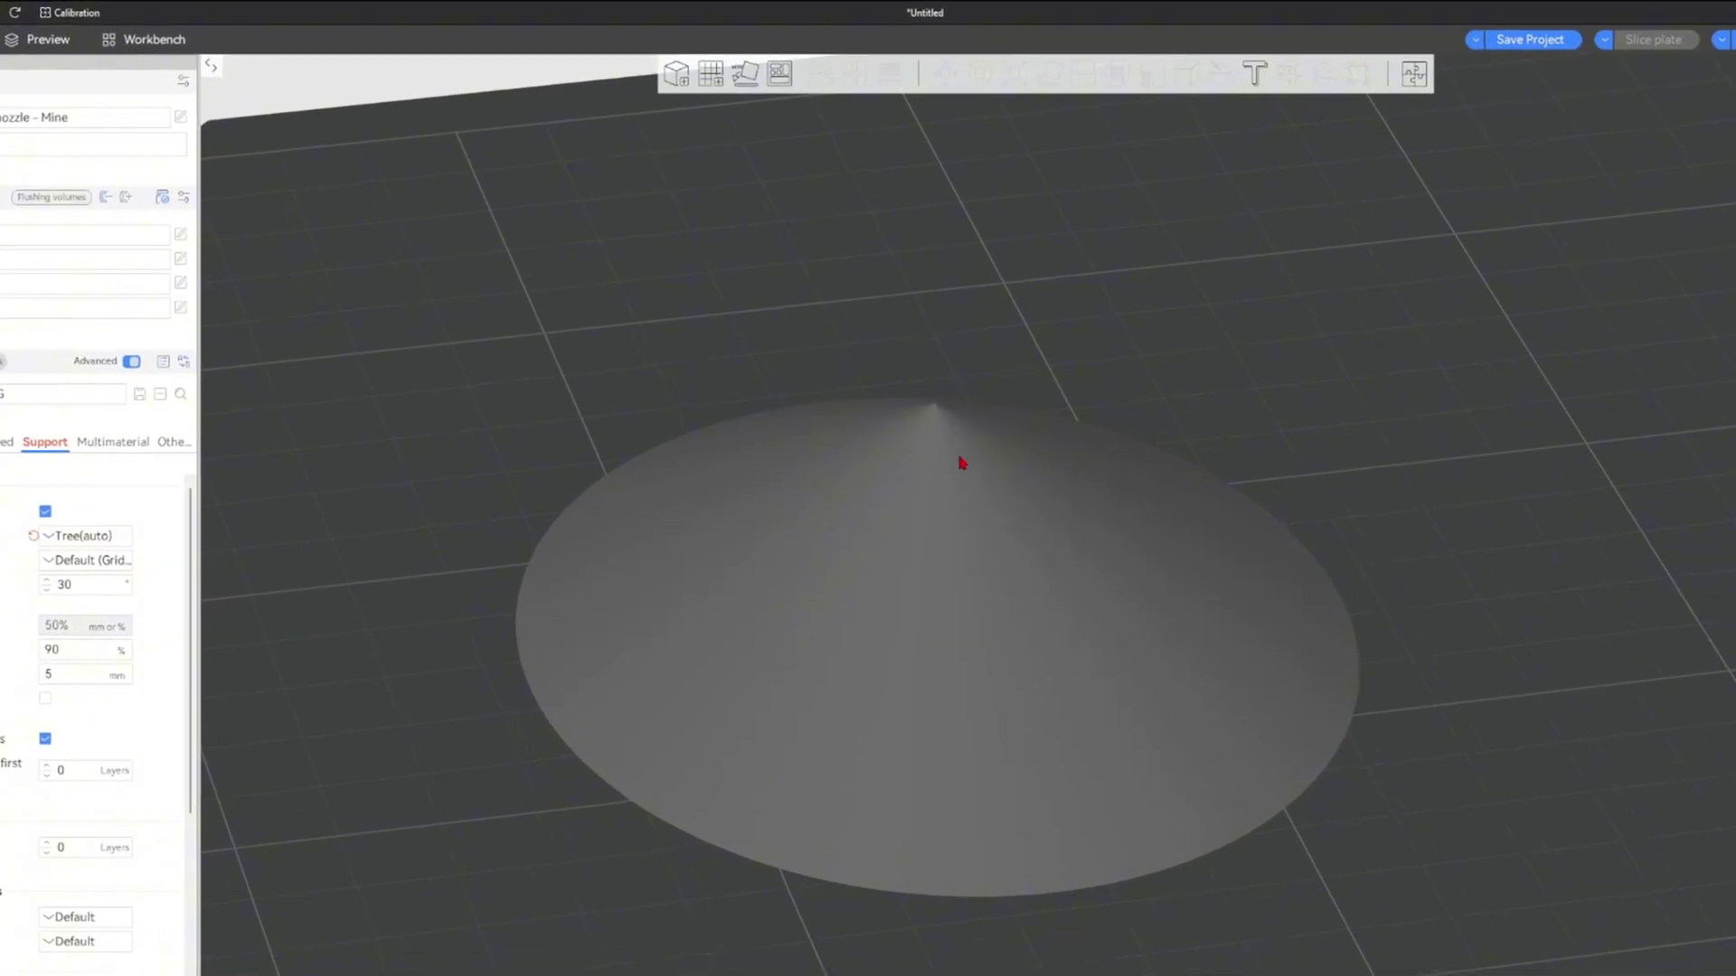
click(961, 463)
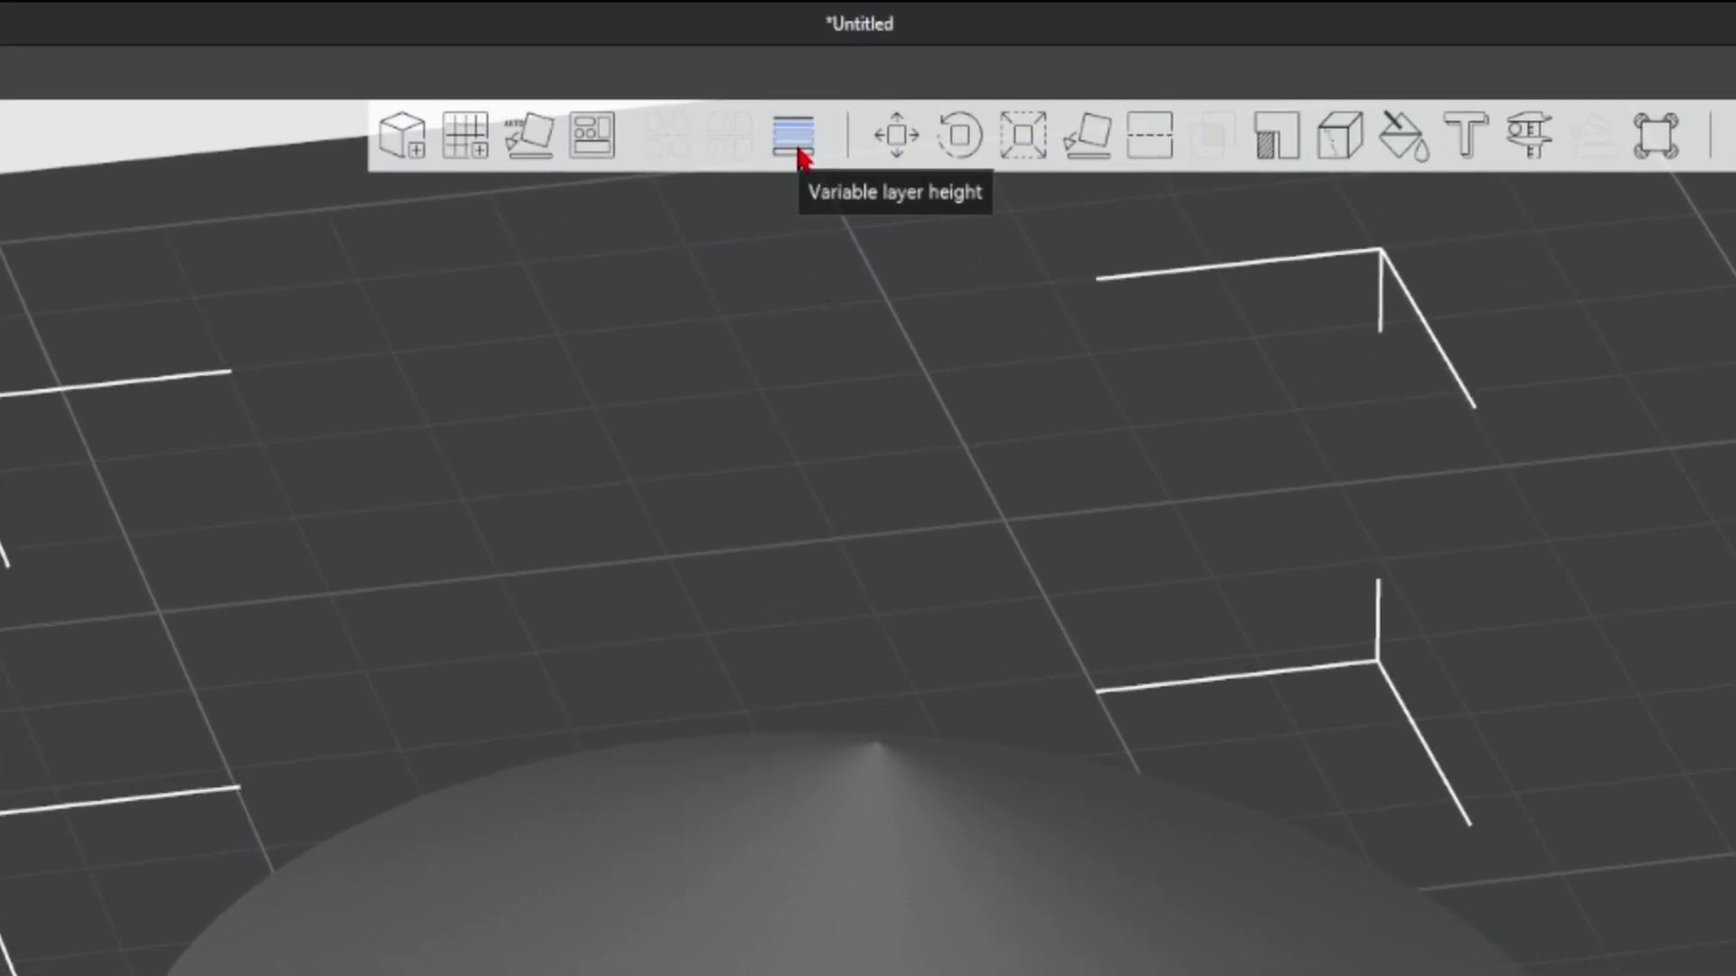
click(799, 149)
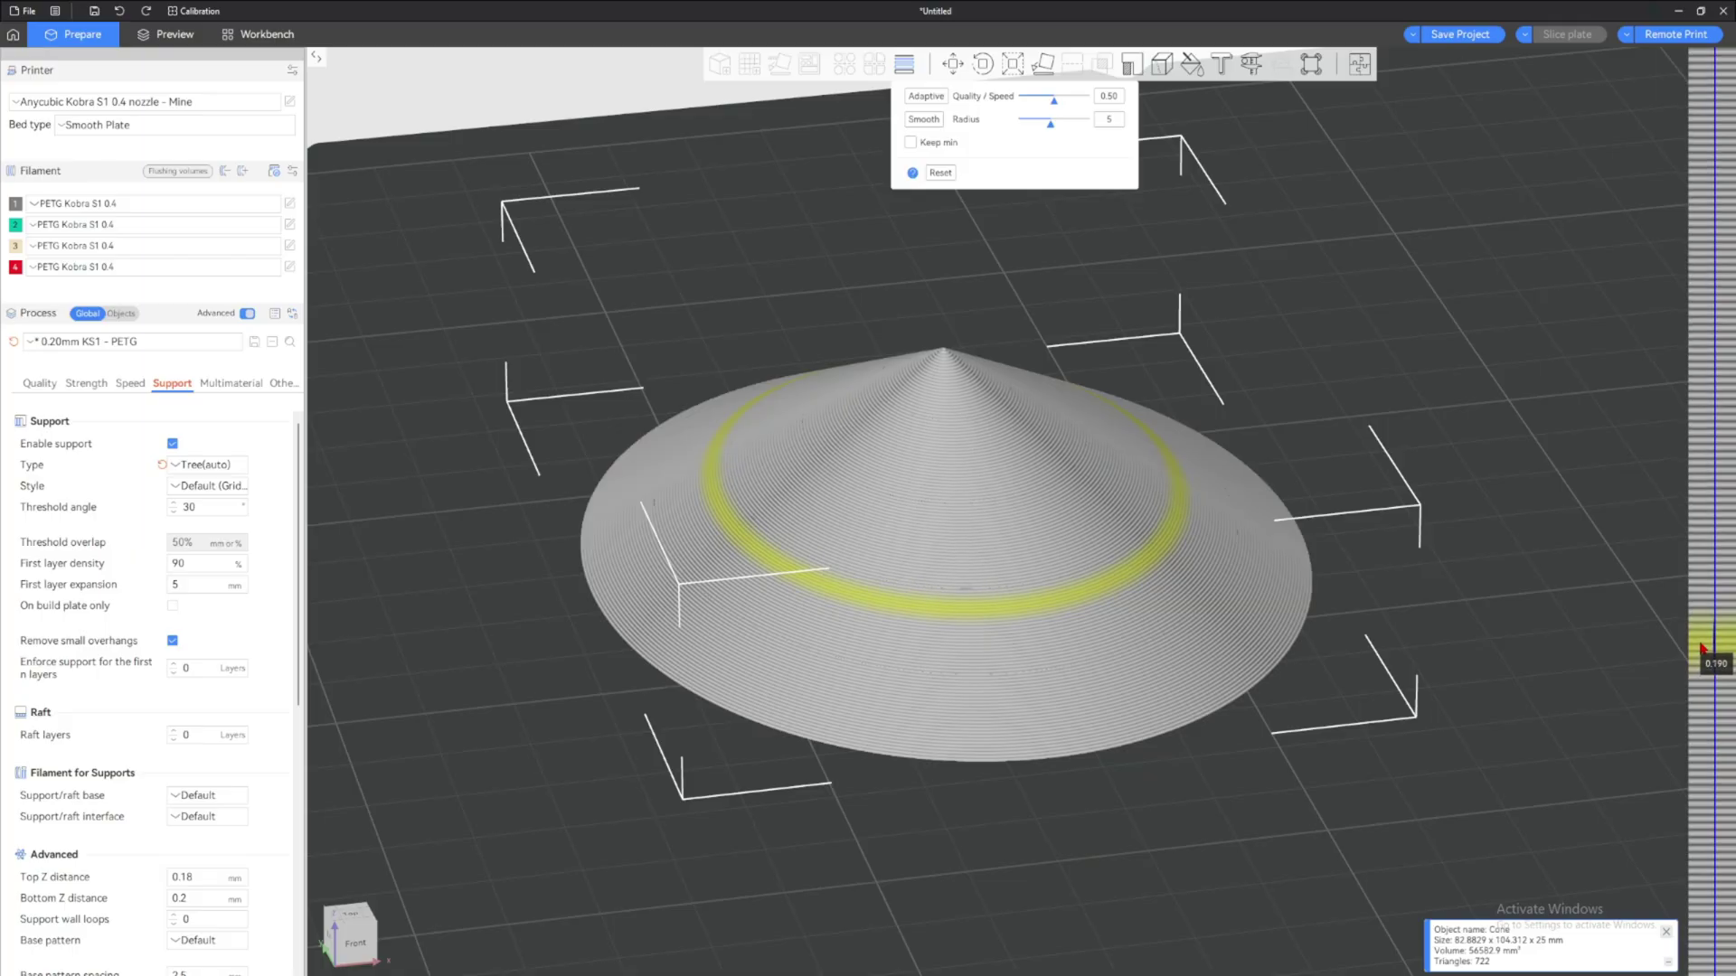
mouse_move(1702, 648)
mouse_down()
mouse_move(1700, 318)
mouse_move(1687, 369)
mouse_up()
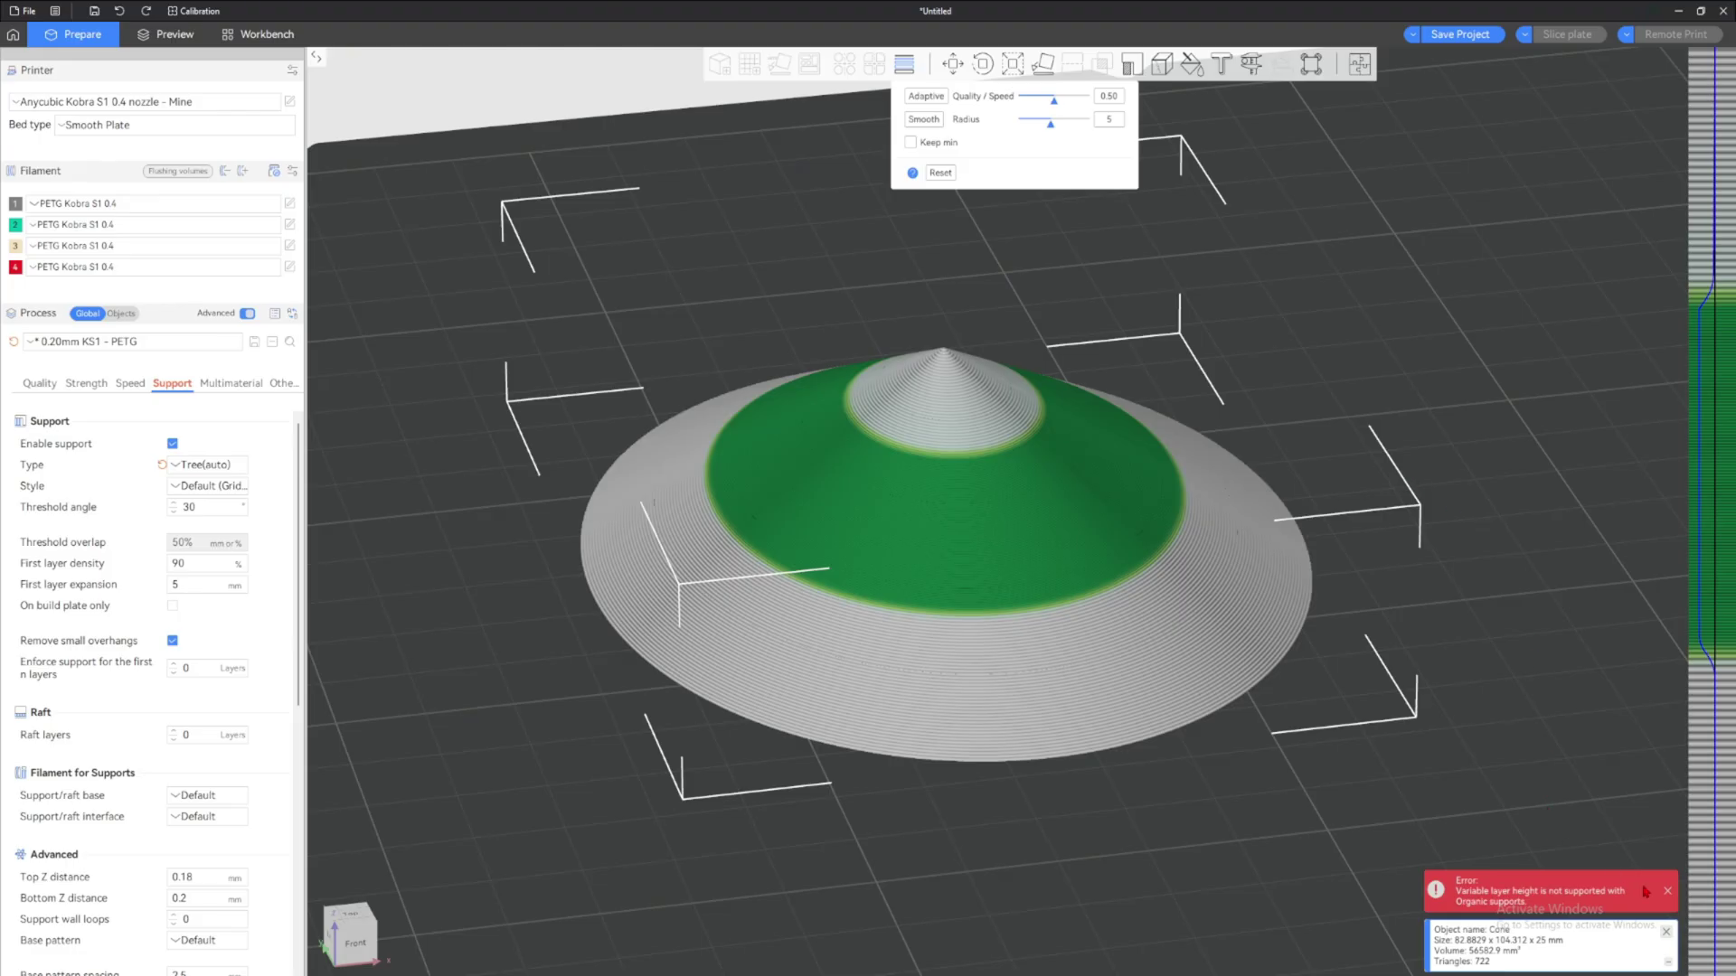
Disable support in the global settings and slice the cone with its variable layer heights
drag(1508, 848, 1506, 843)
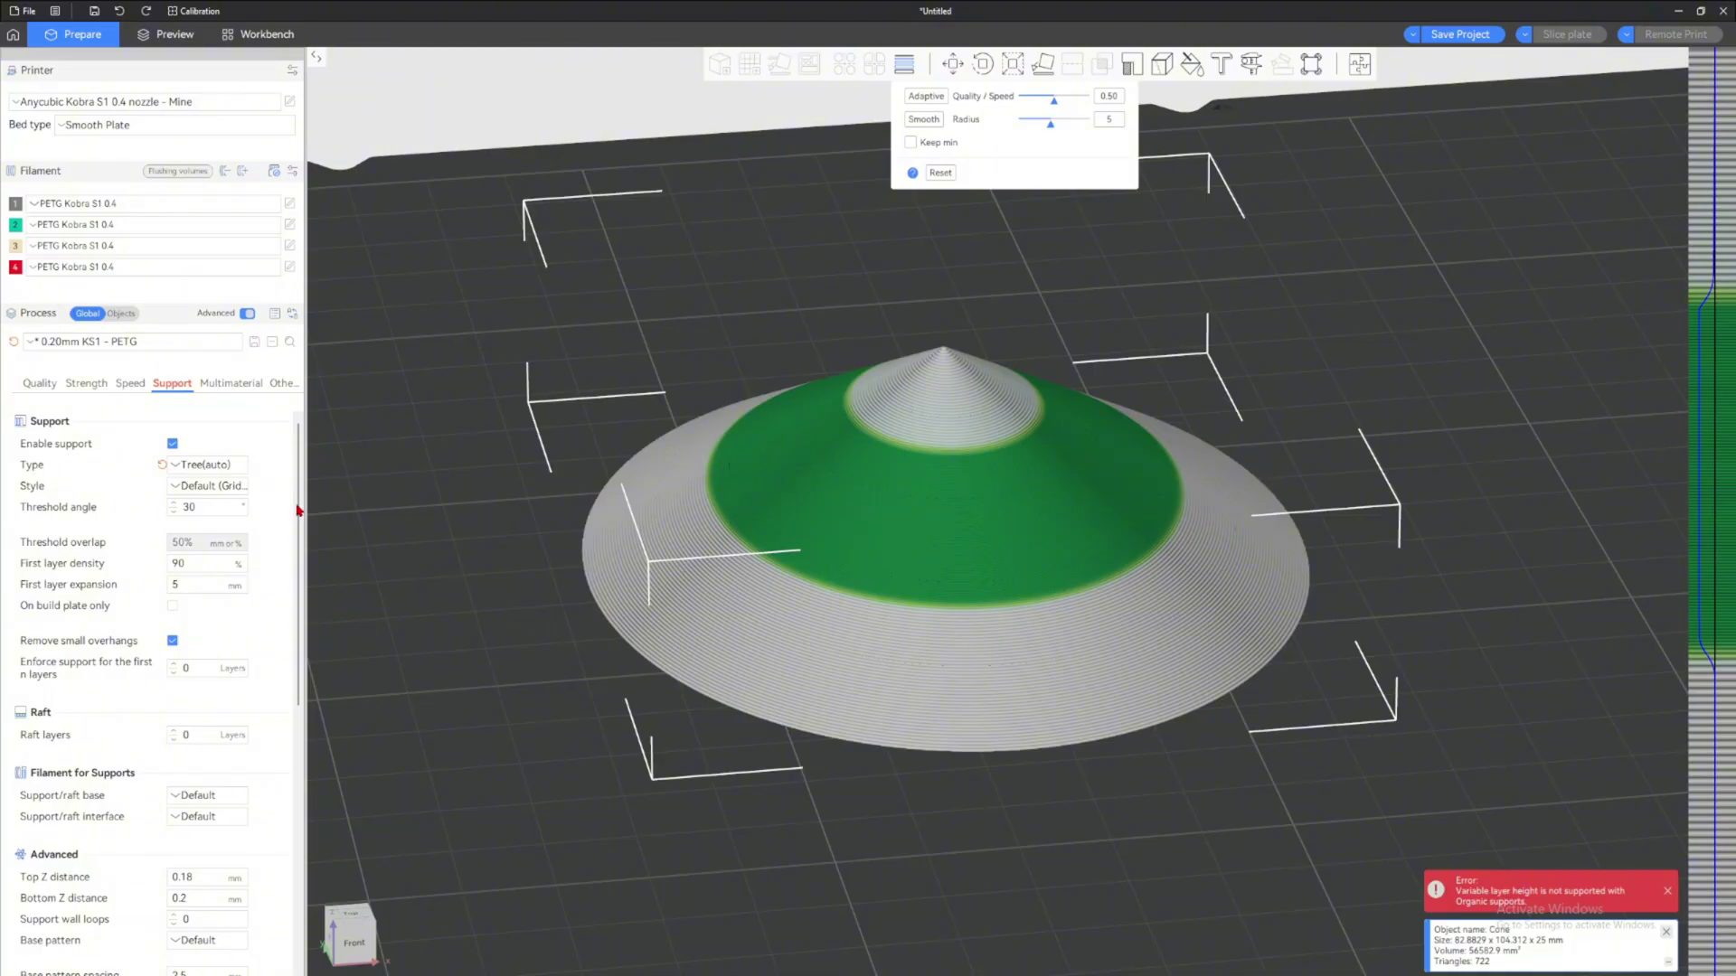
click(172, 444)
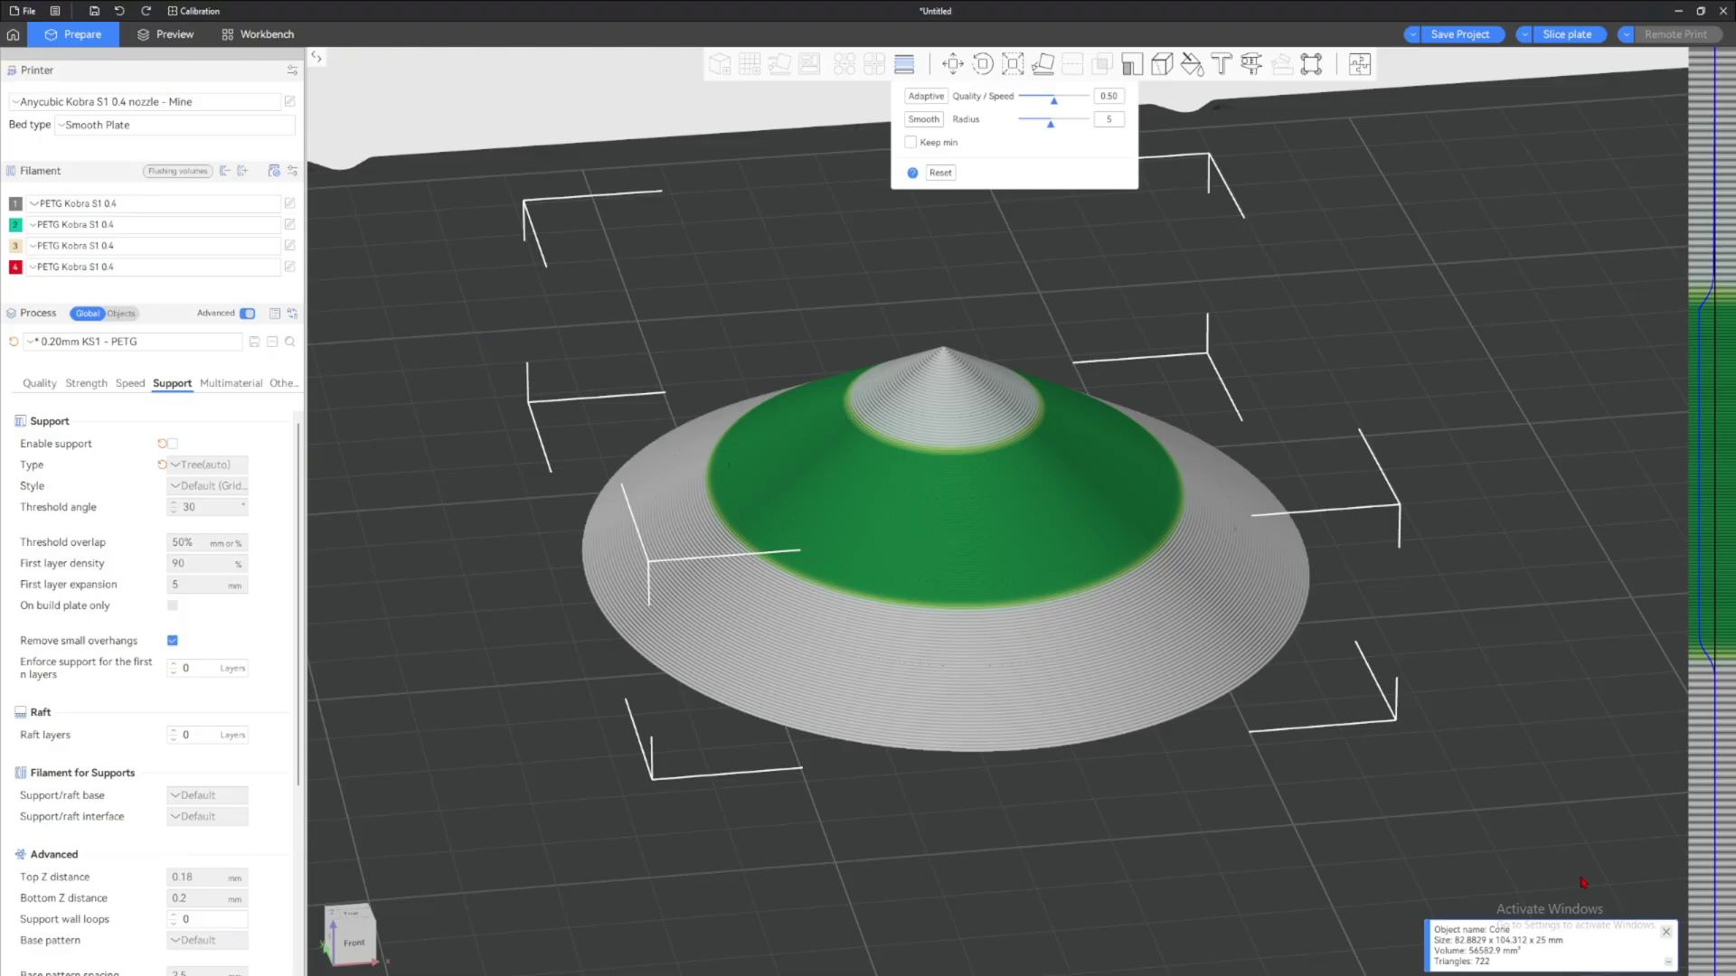
scroll(1283, 434, up, 5)
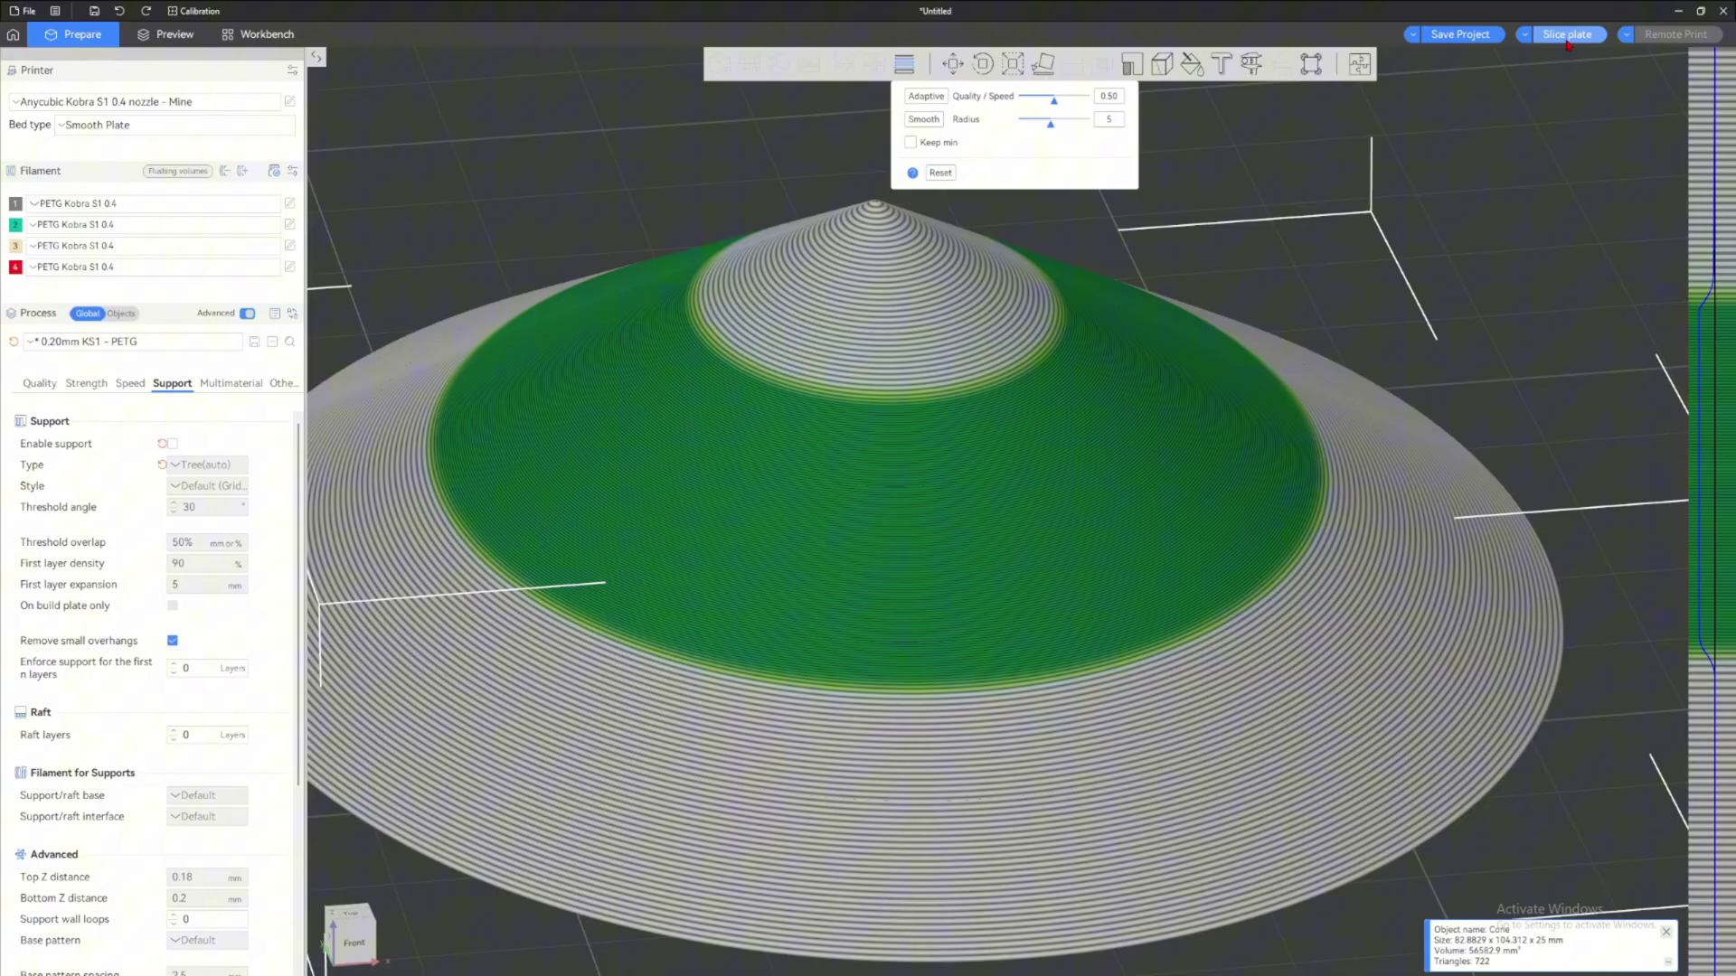
click(1566, 37)
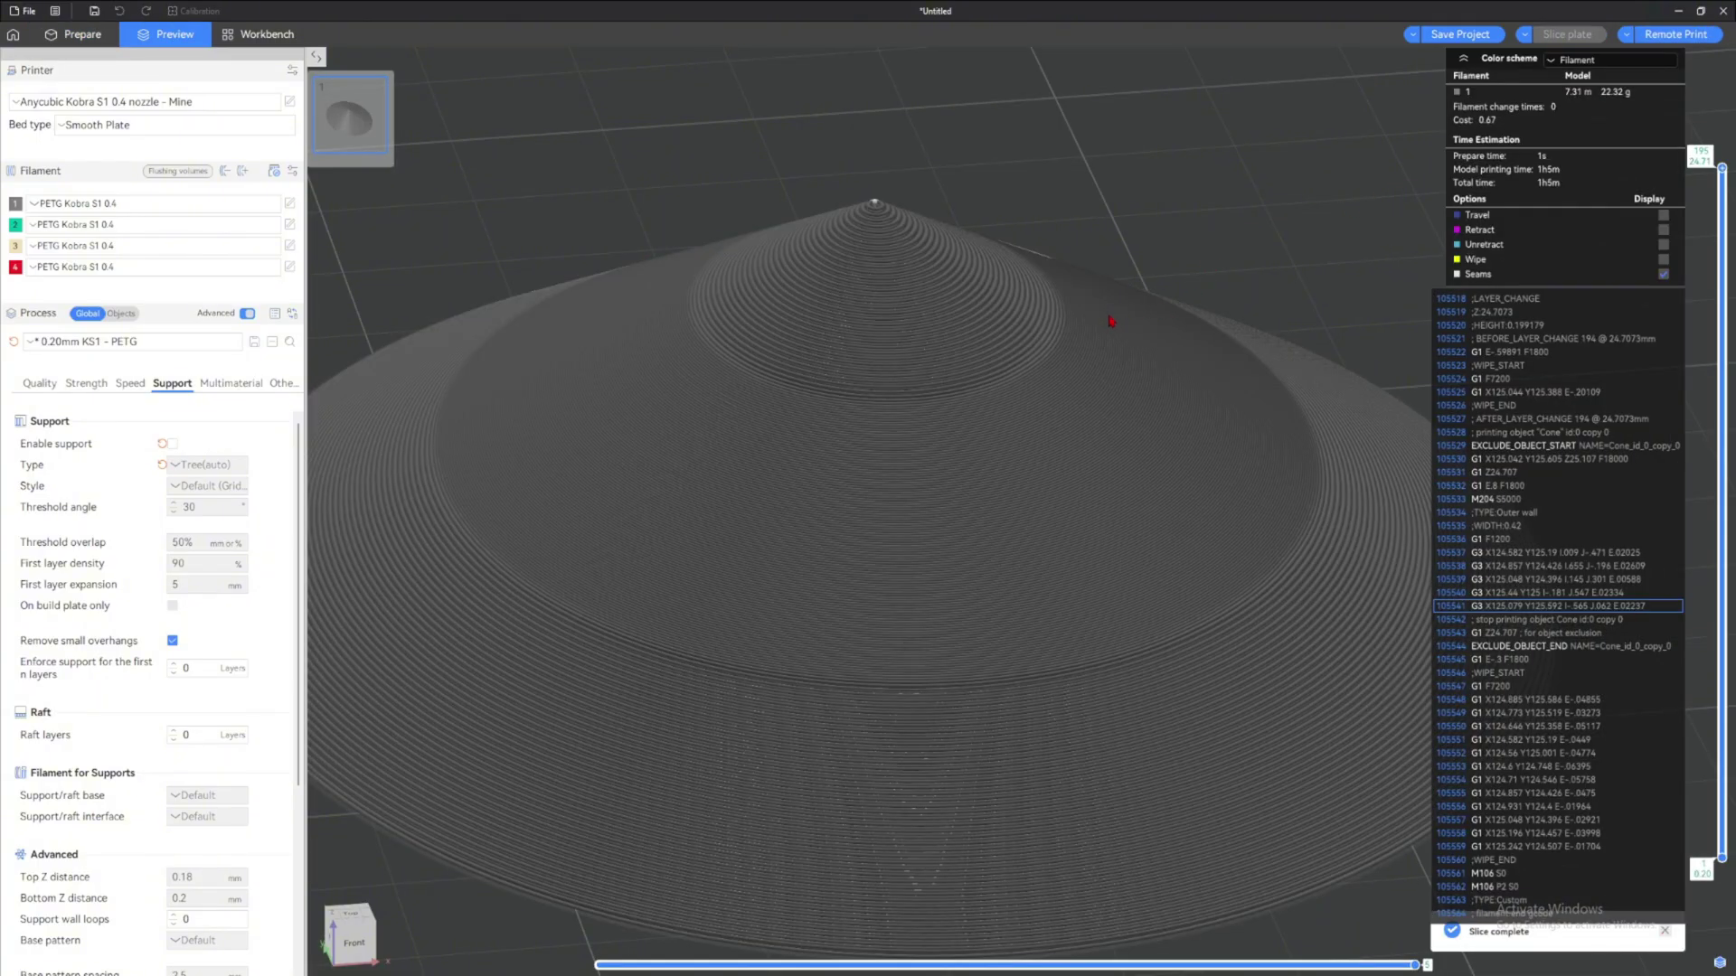
Examine the cone's sliced preview up close, comparing the layer lines of the middle band with those above and below
scroll(1110, 321, up, 5)
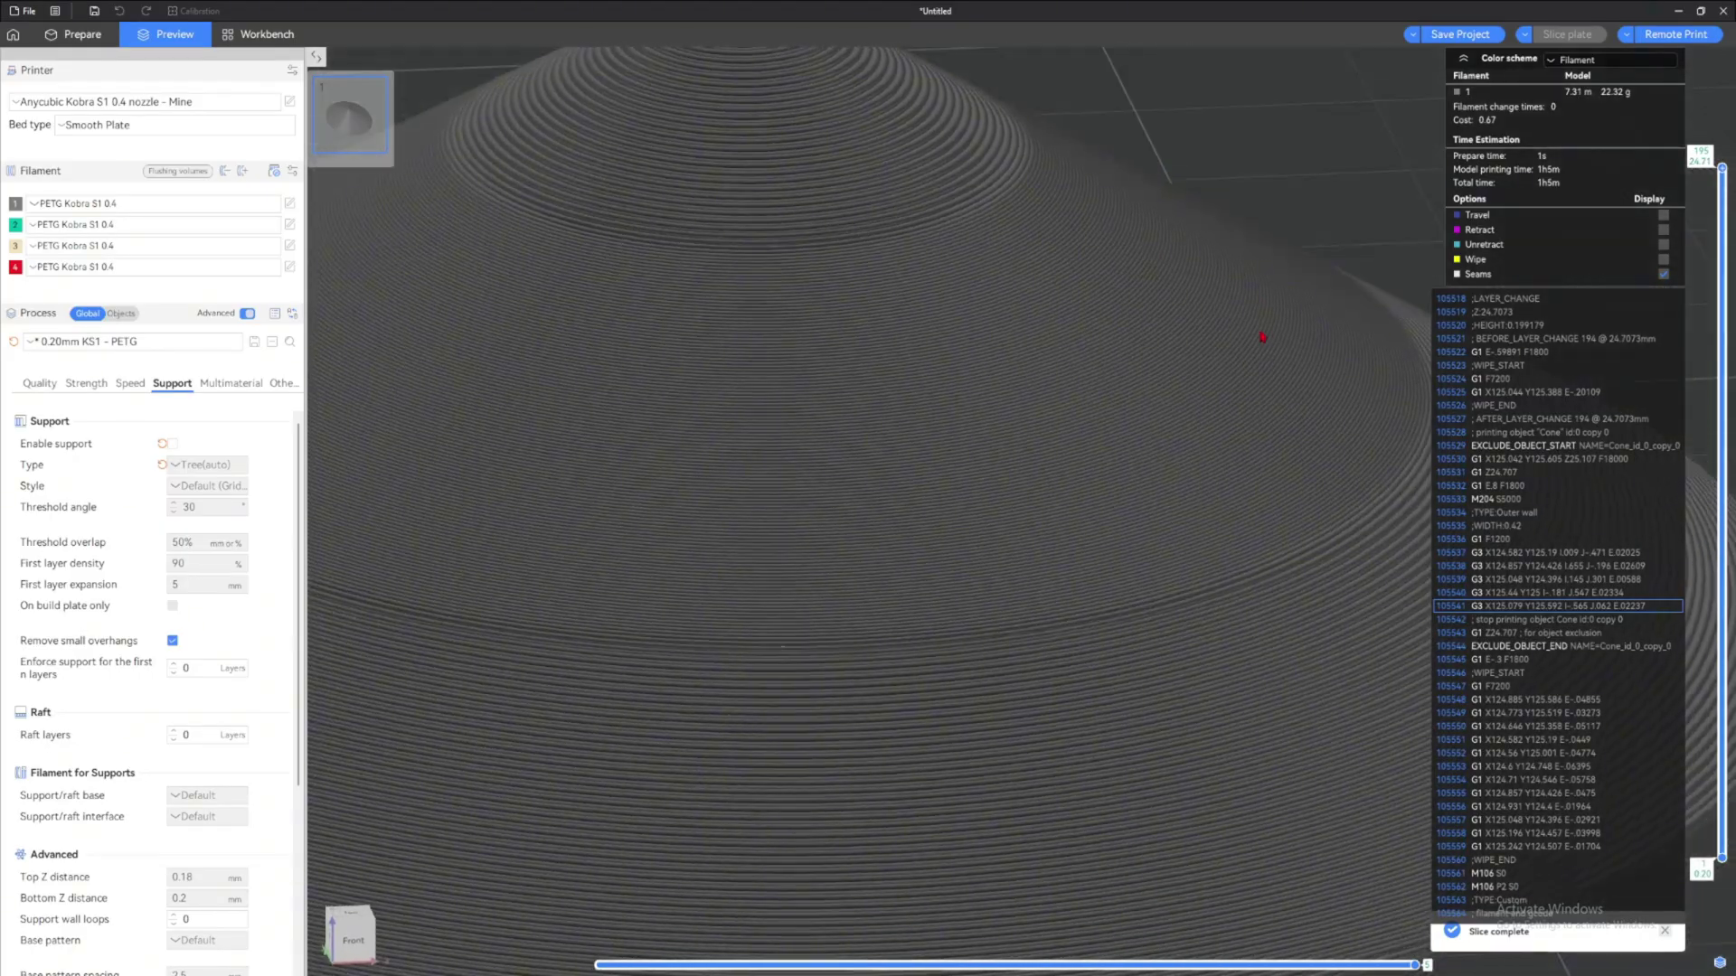
scroll(1262, 332, down, 3)
scroll(1332, 395, up, 2)
scroll(1389, 647, up, 3)
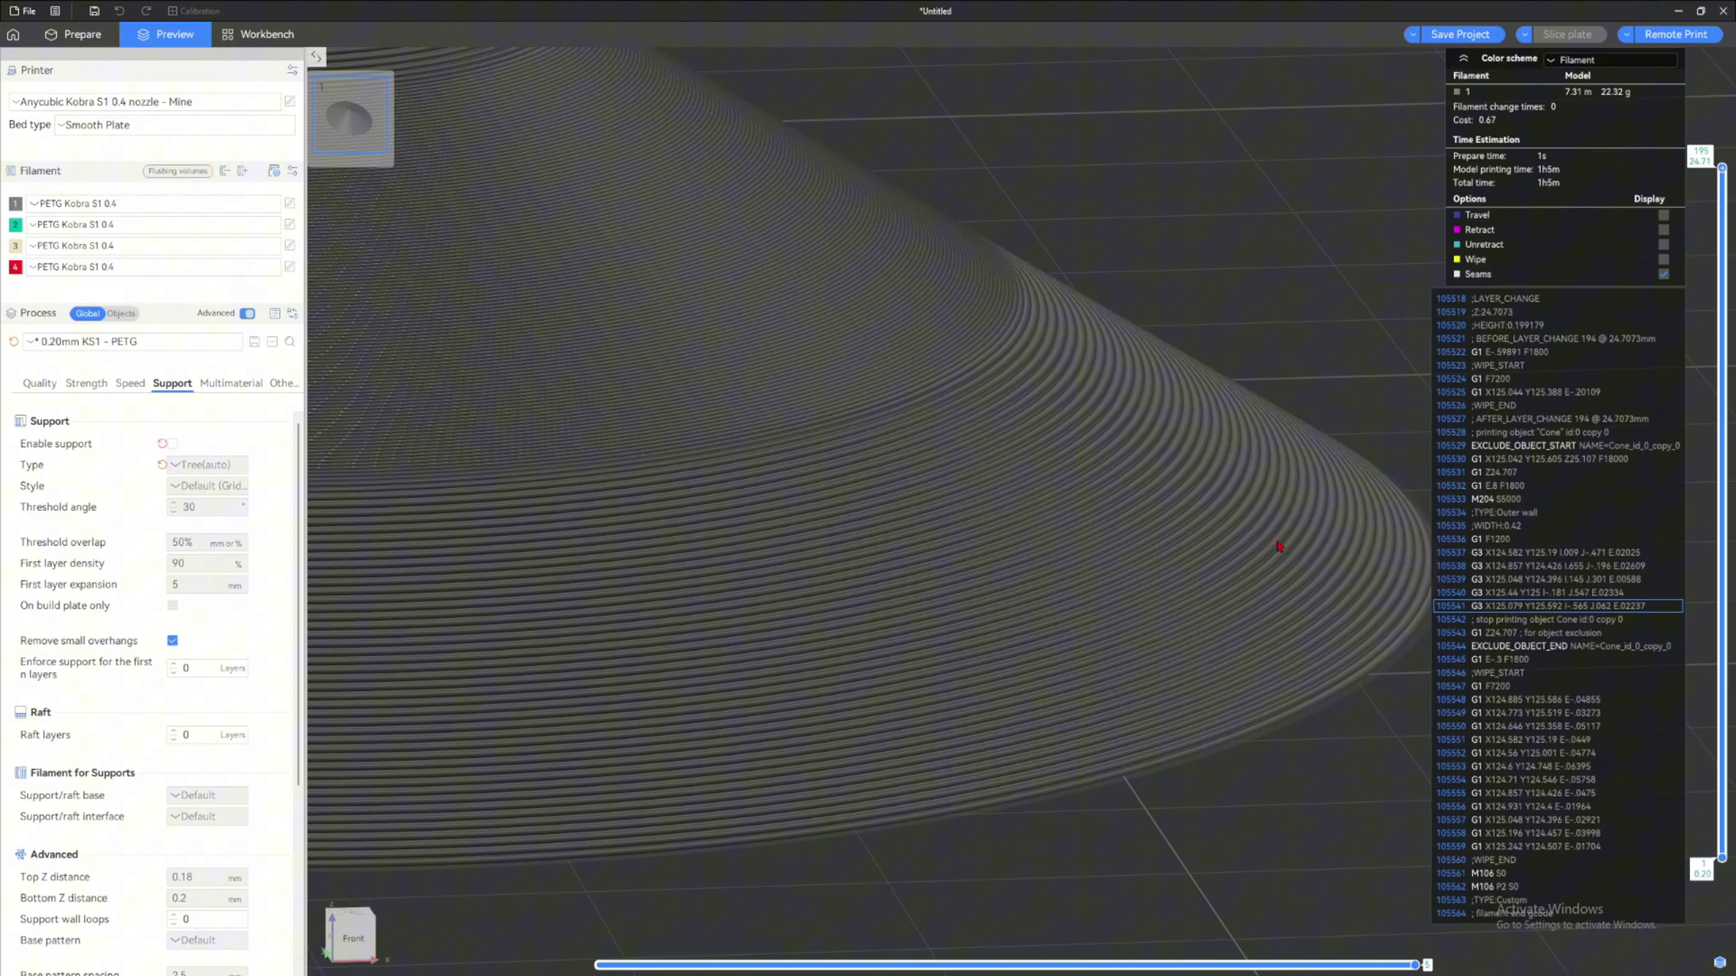
middle_drag(981, 353, 1229, 528)
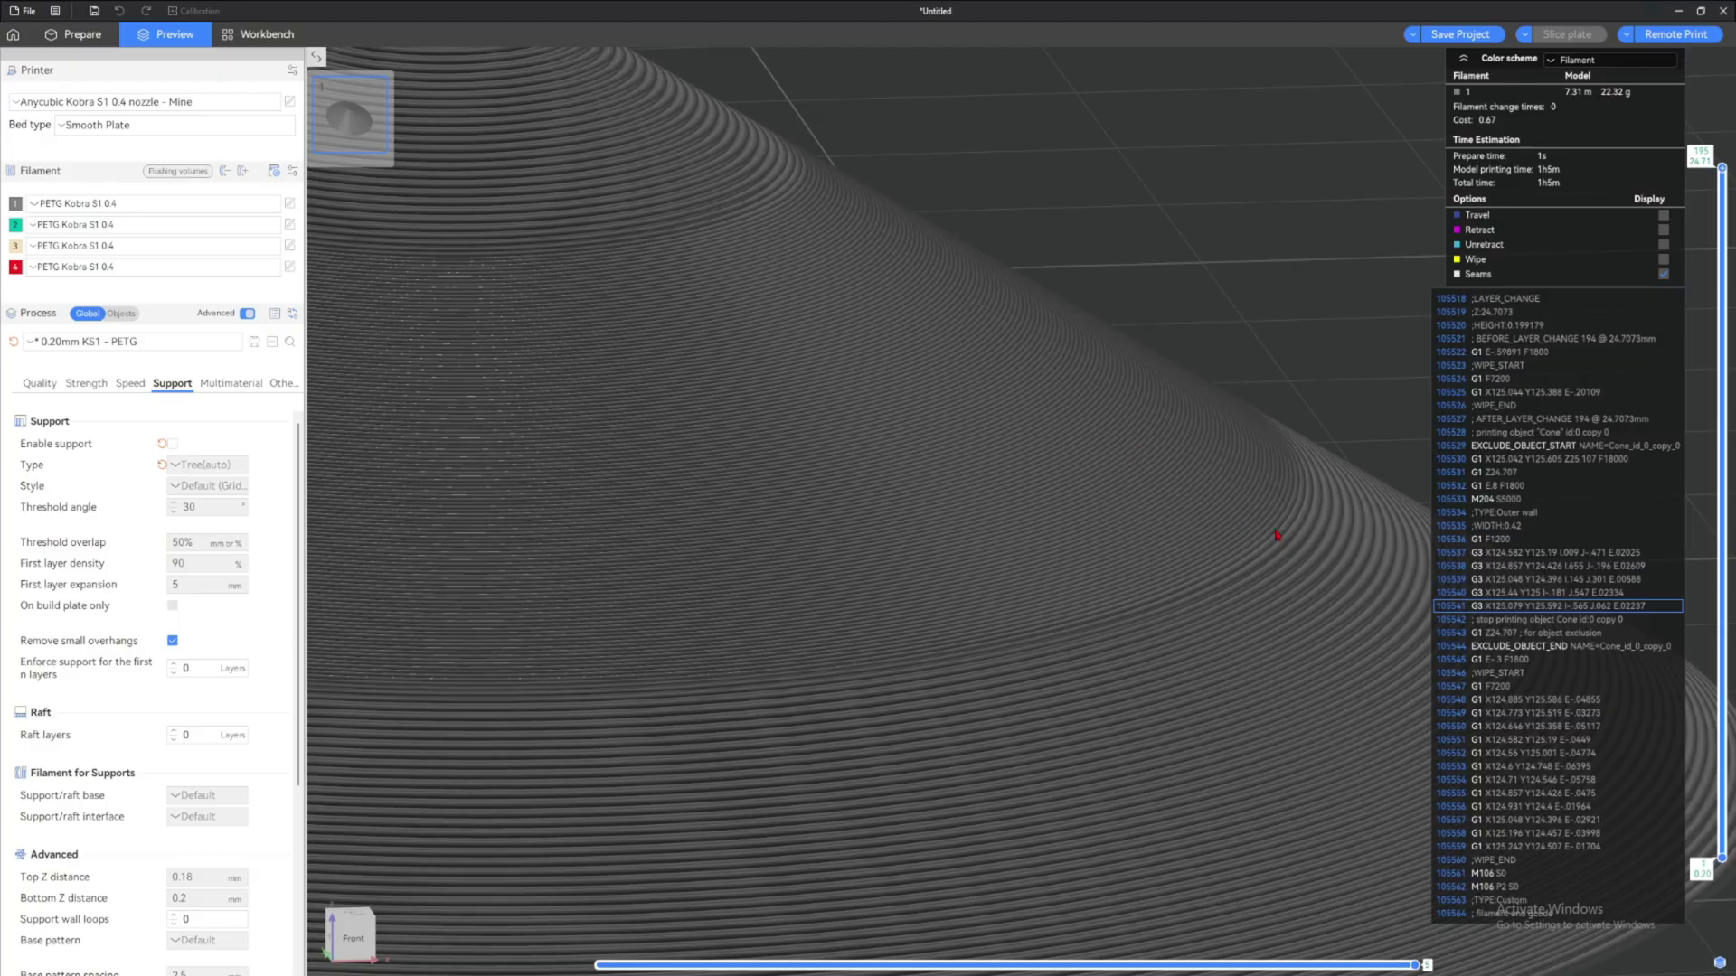
scroll(1276, 534, down, 5)
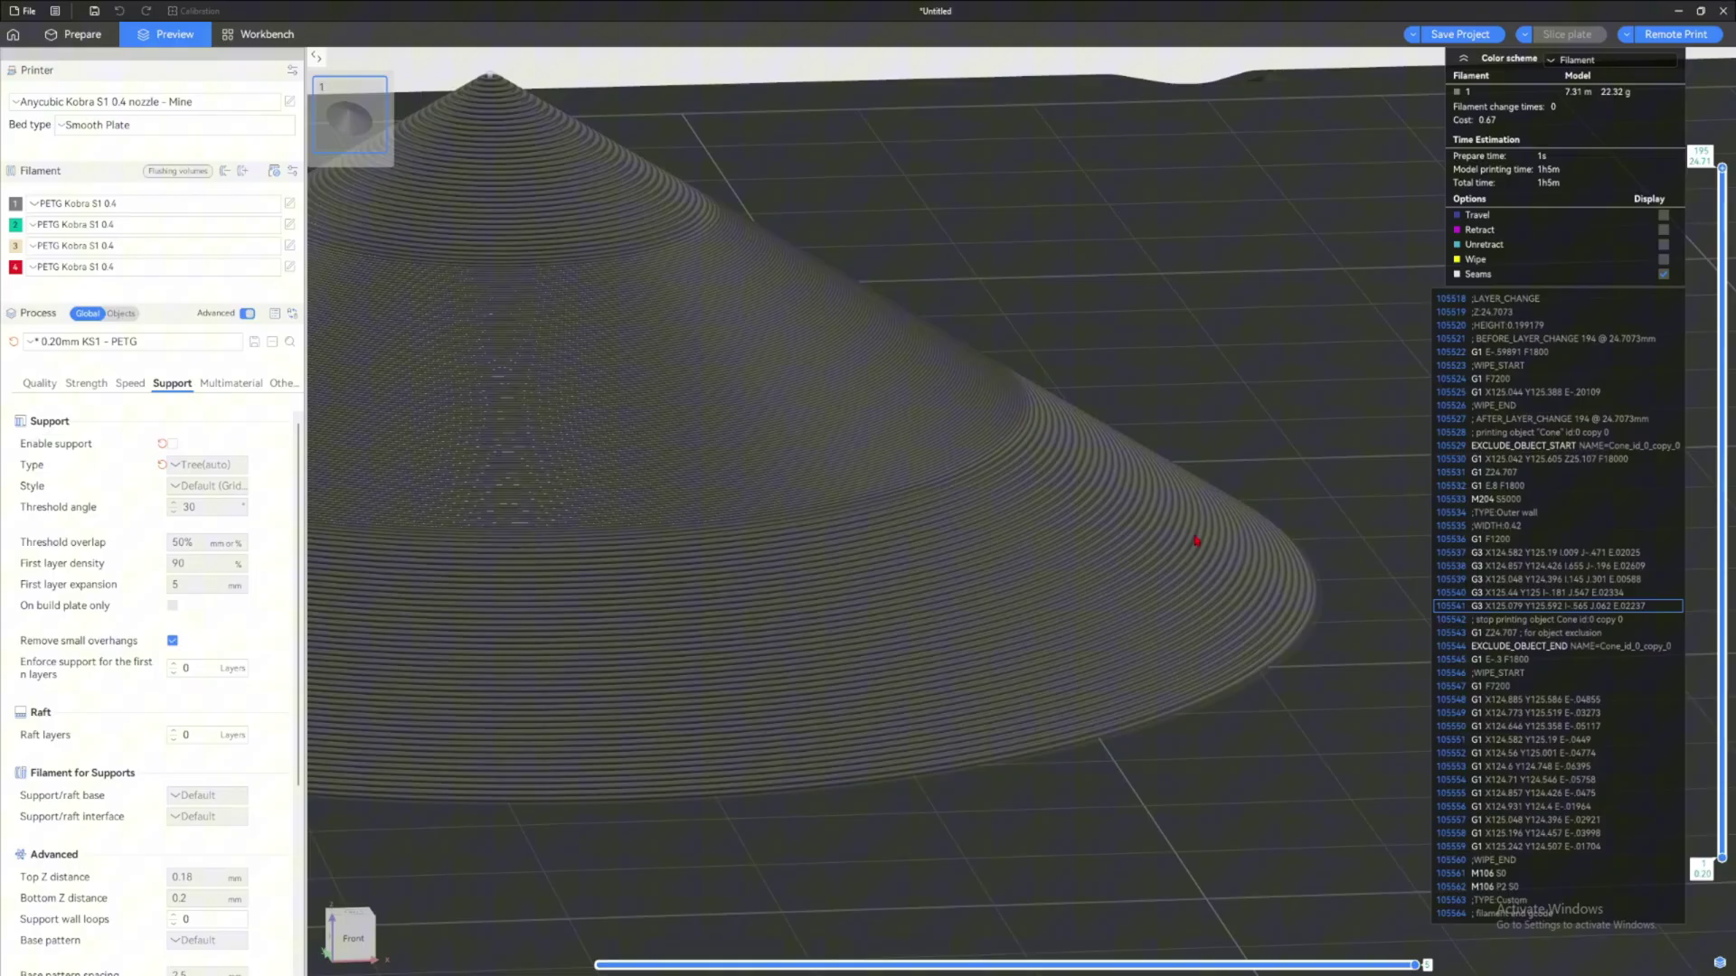
scroll(1128, 500, up, 5)
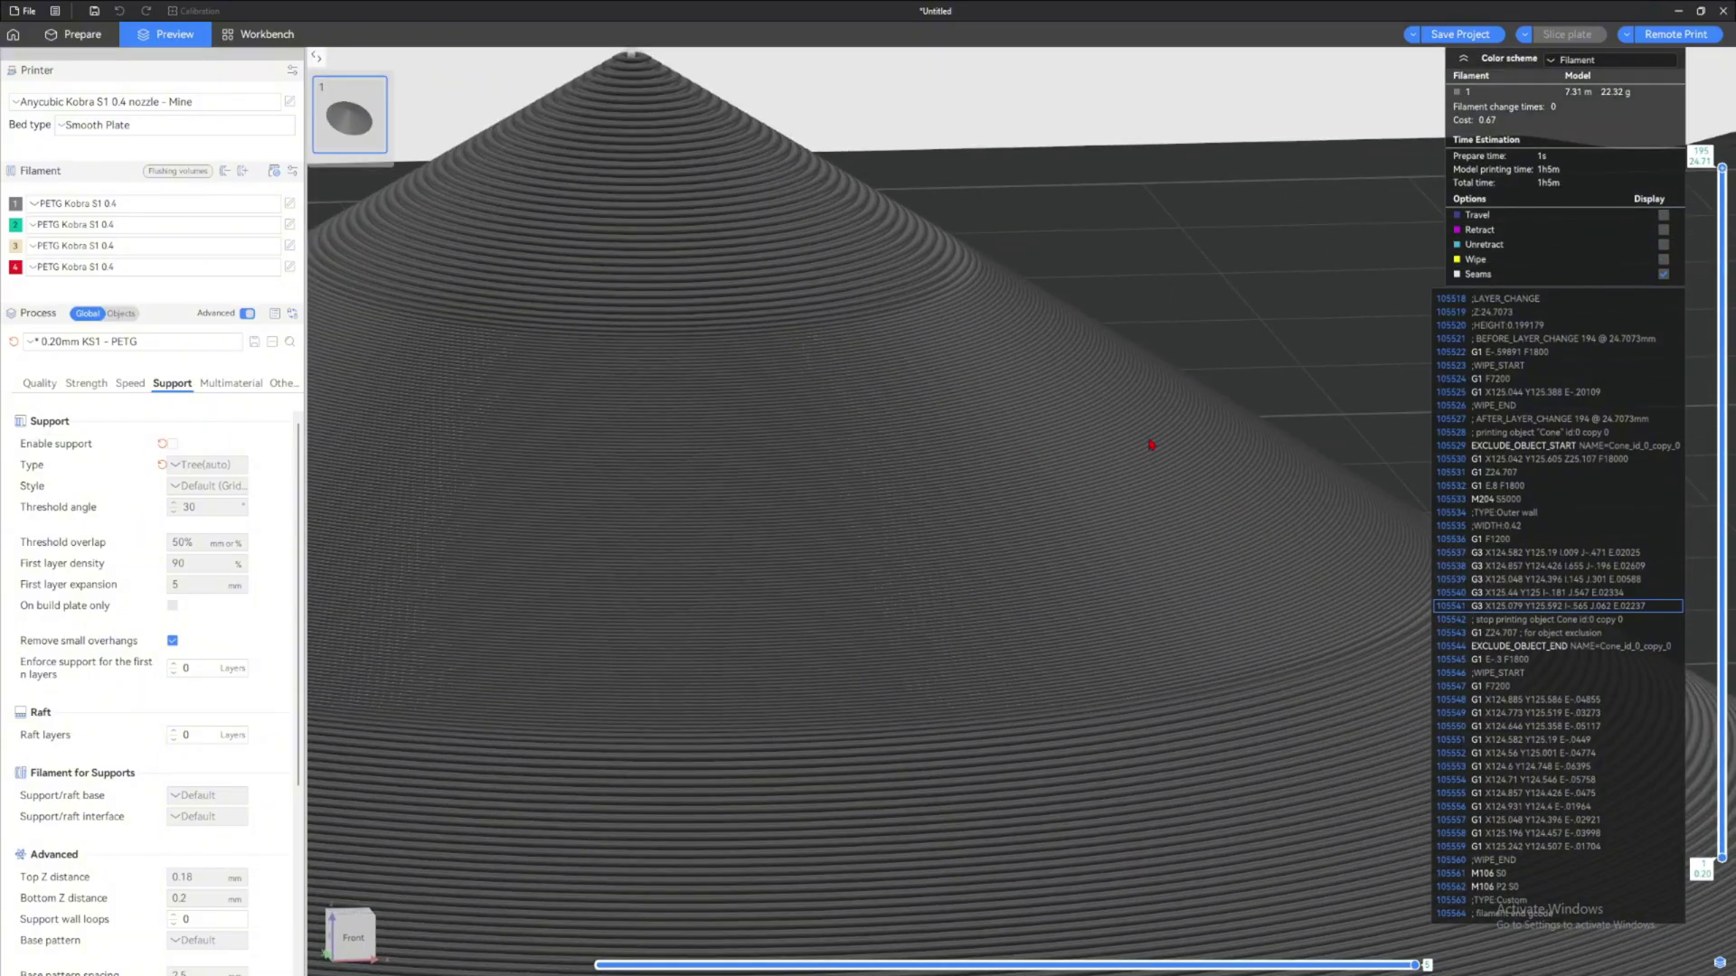
scroll(1151, 445, down, 2)
scroll(1046, 418, down, 2)
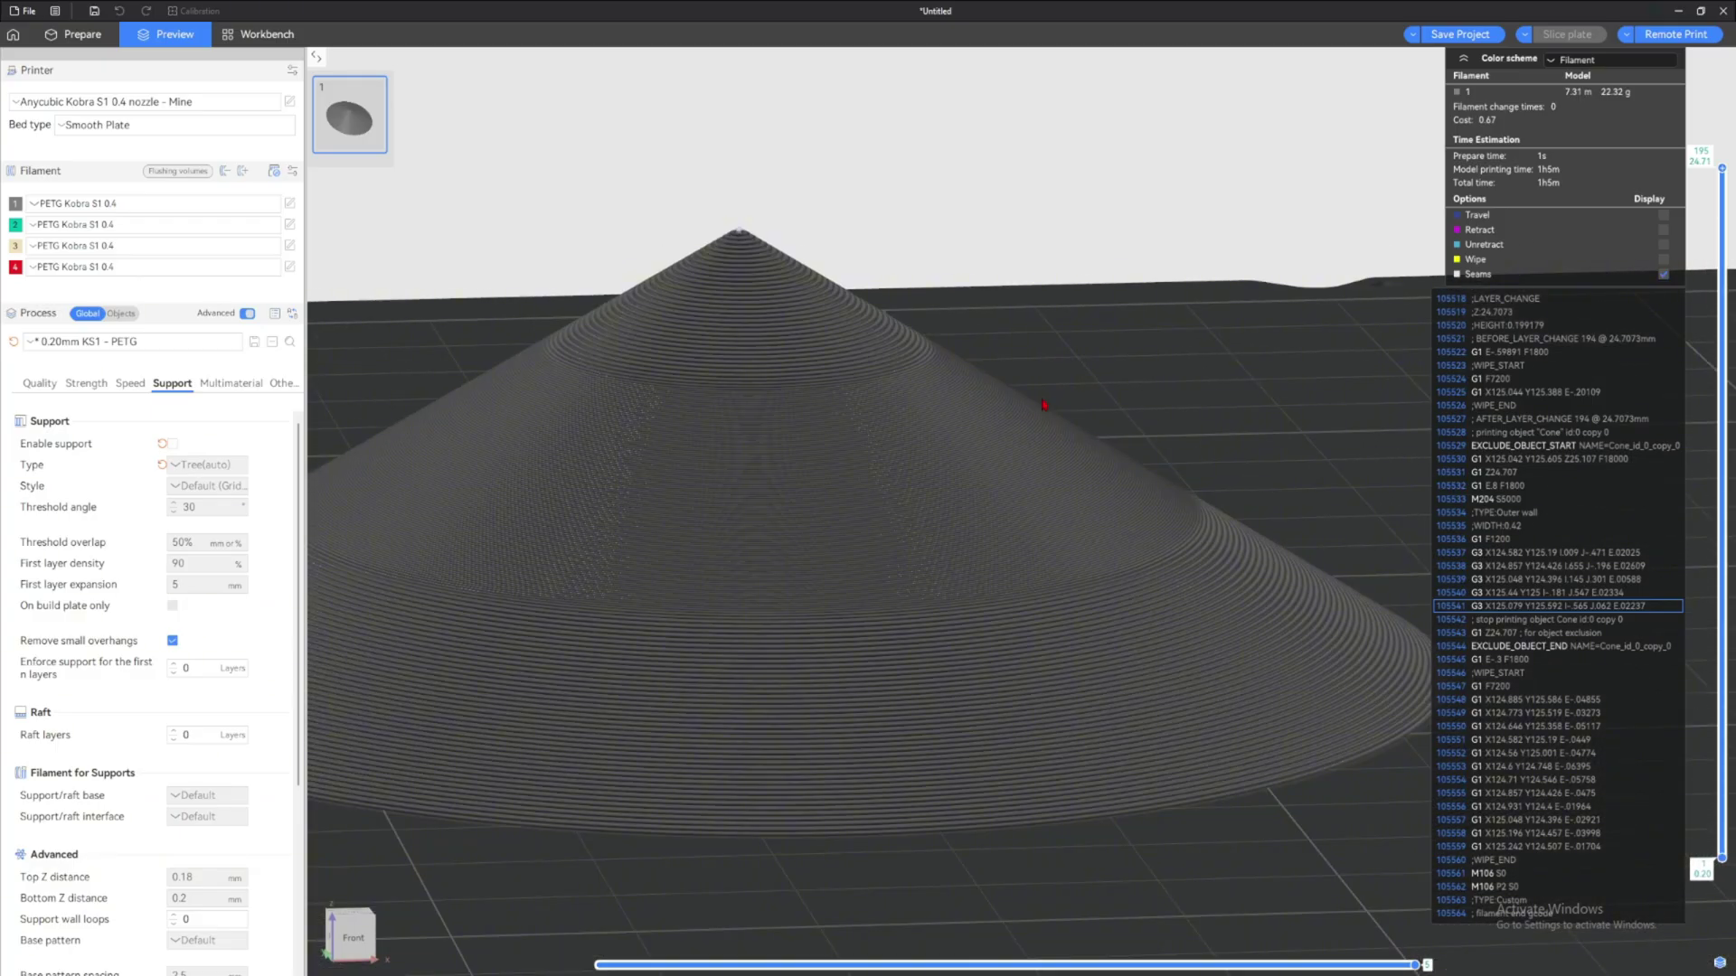
scroll(1008, 387, up, 2)
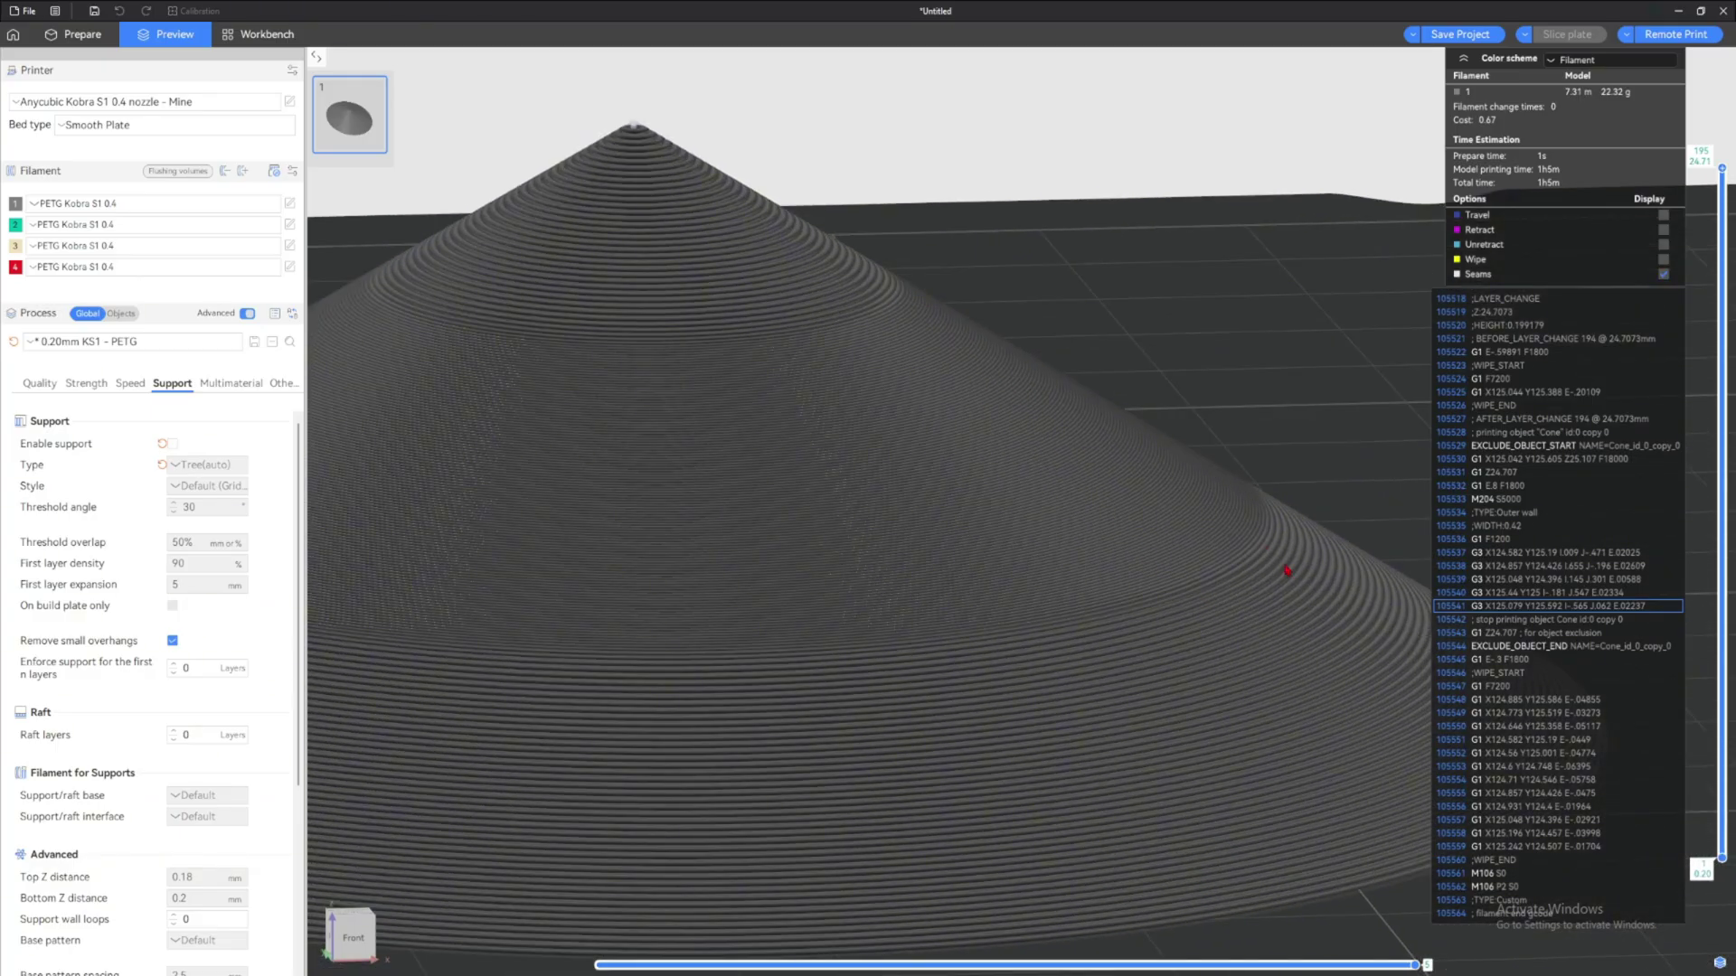
scroll(1093, 548, up, 2)
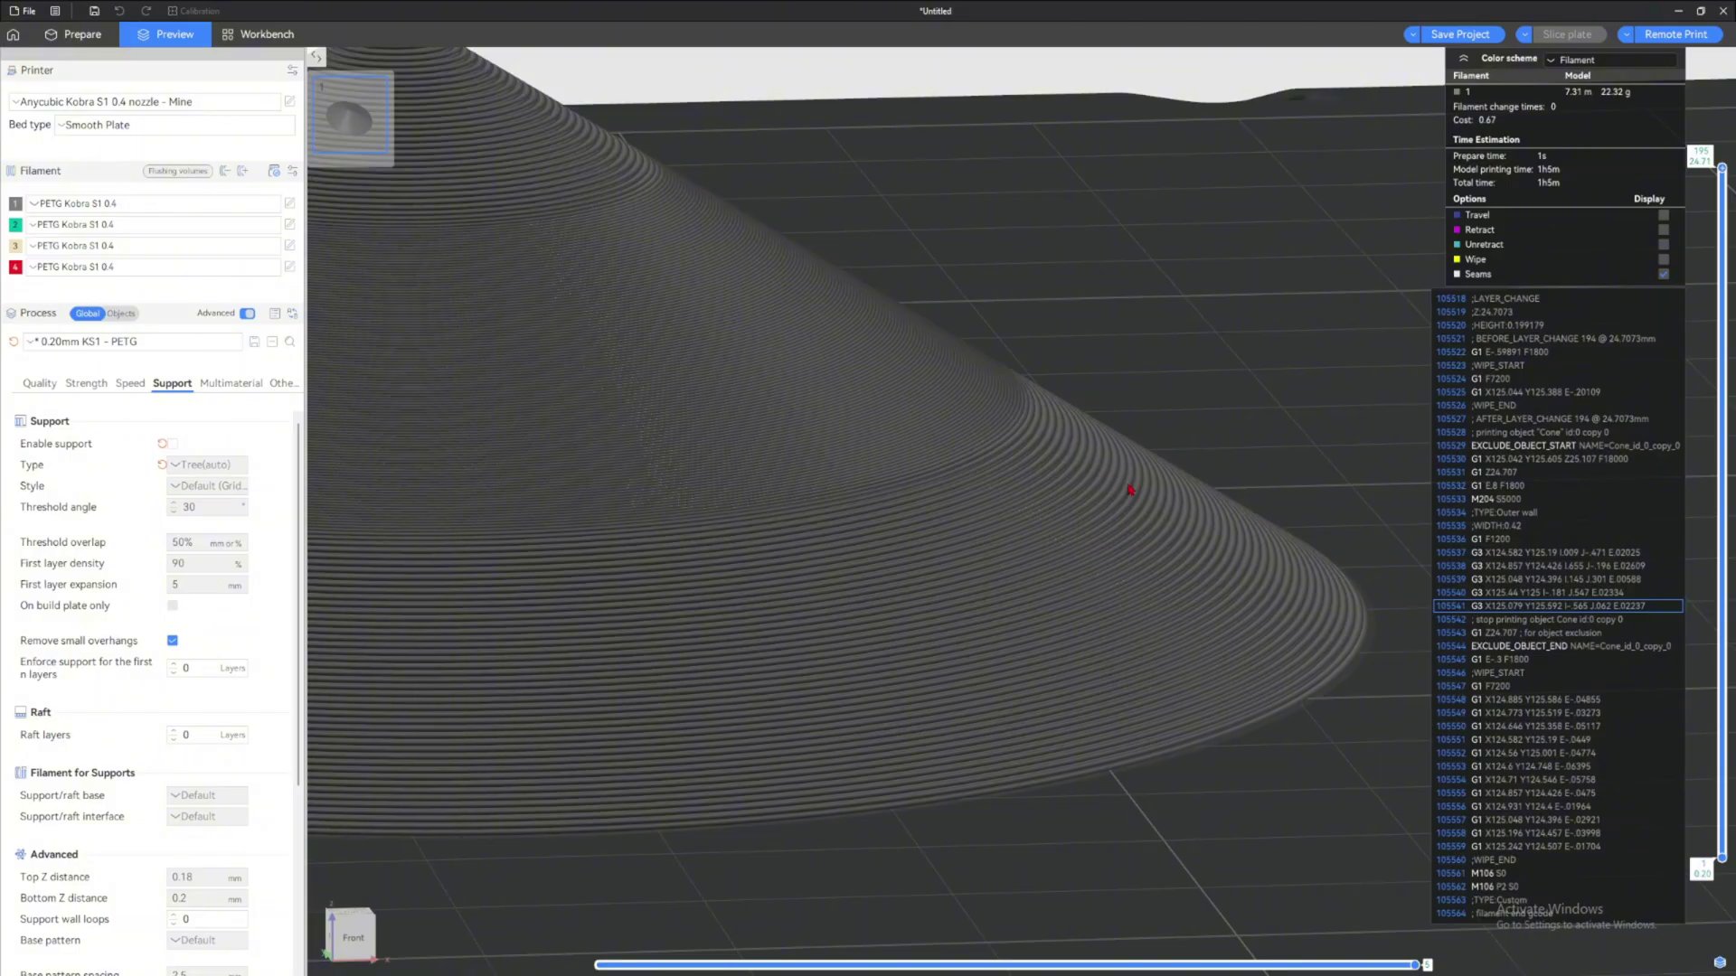
Examine the whole sliced cone from farther out and from above, checking the transitions between its layer-height bands
scroll(1129, 490, down, 4)
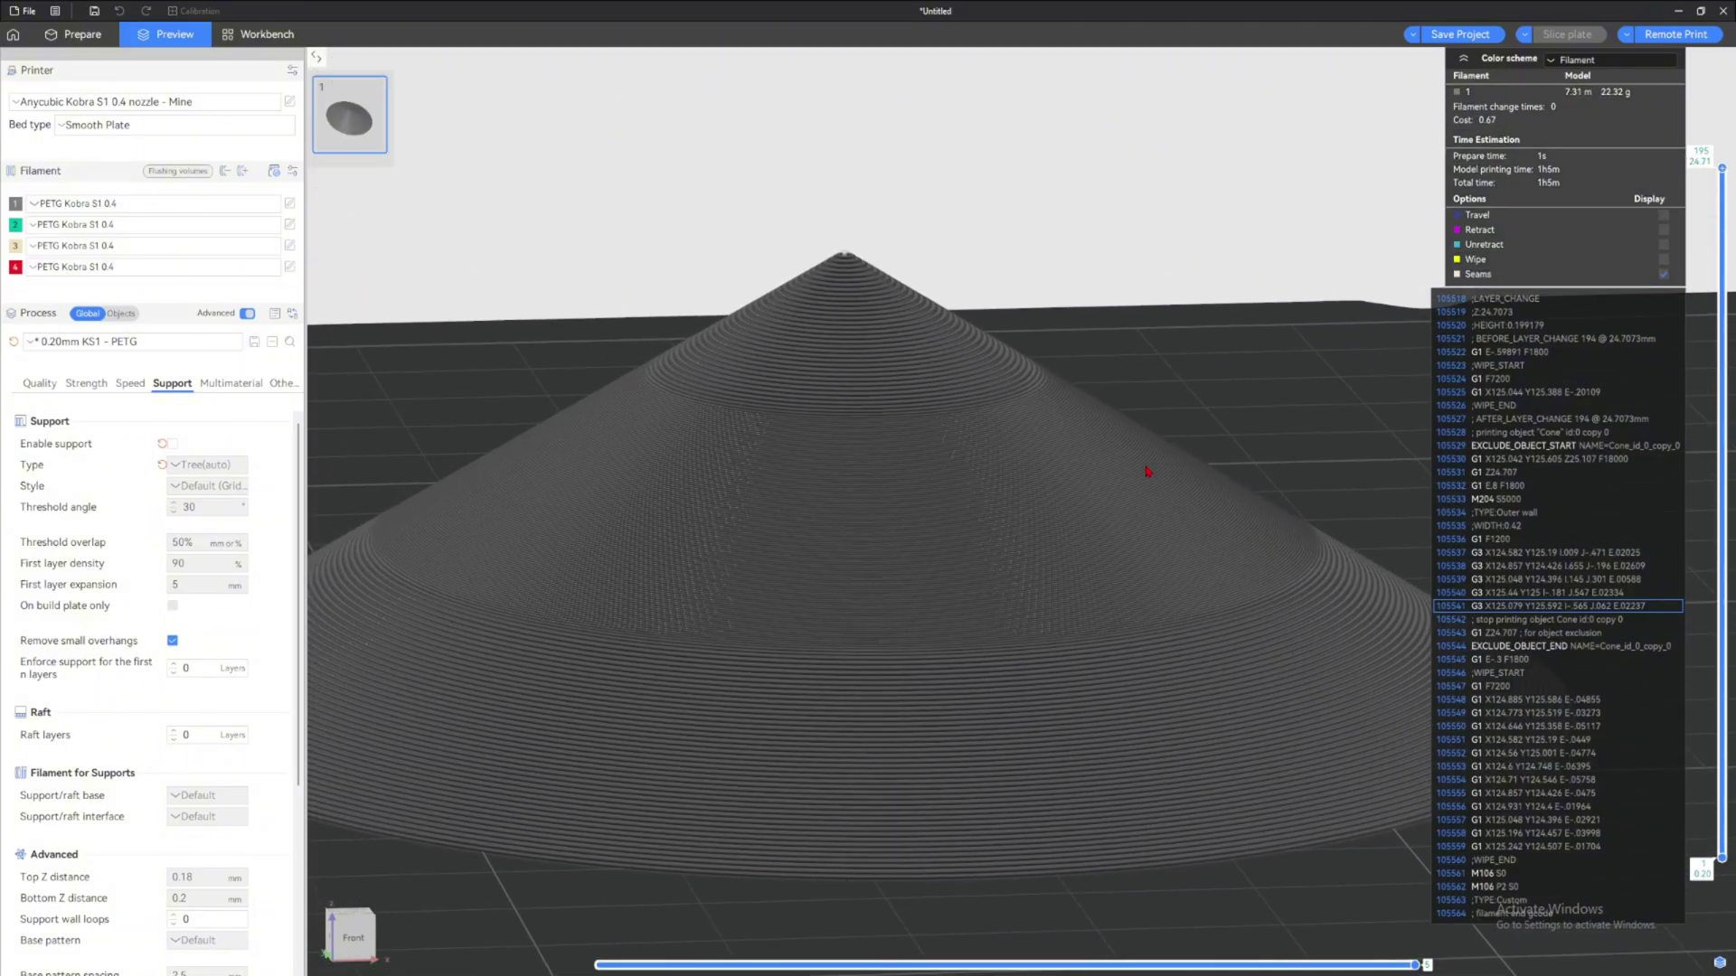
scroll(1235, 571, up, 2)
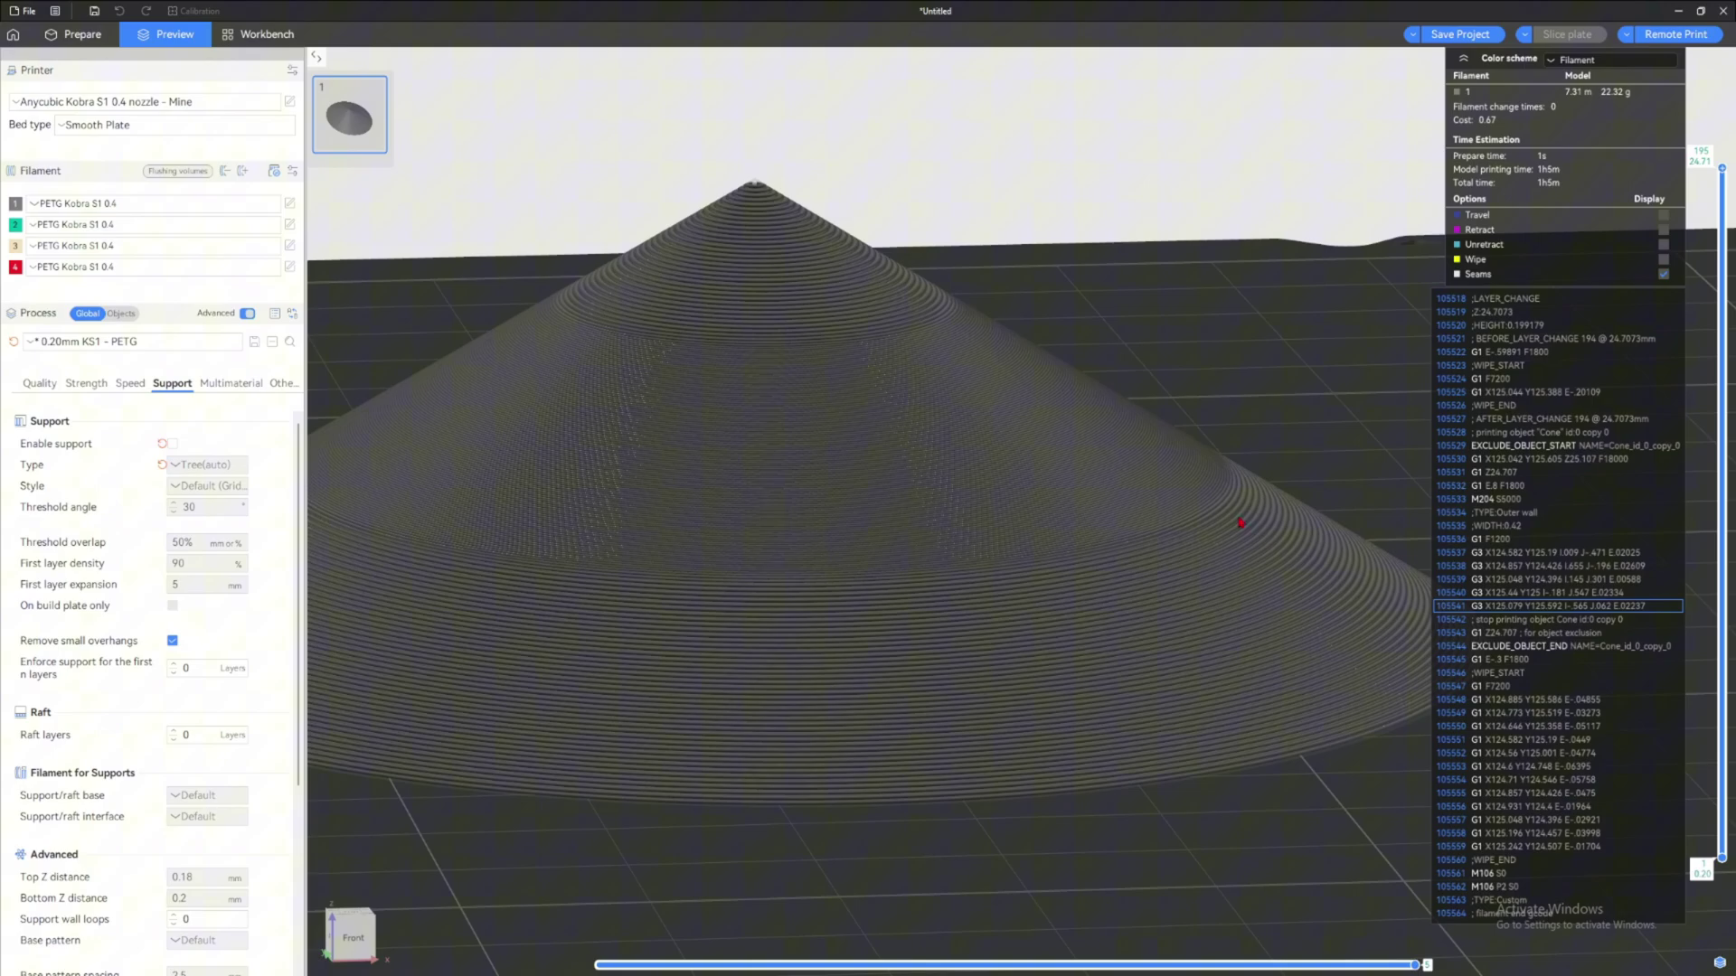
scroll(1241, 523, down, 2)
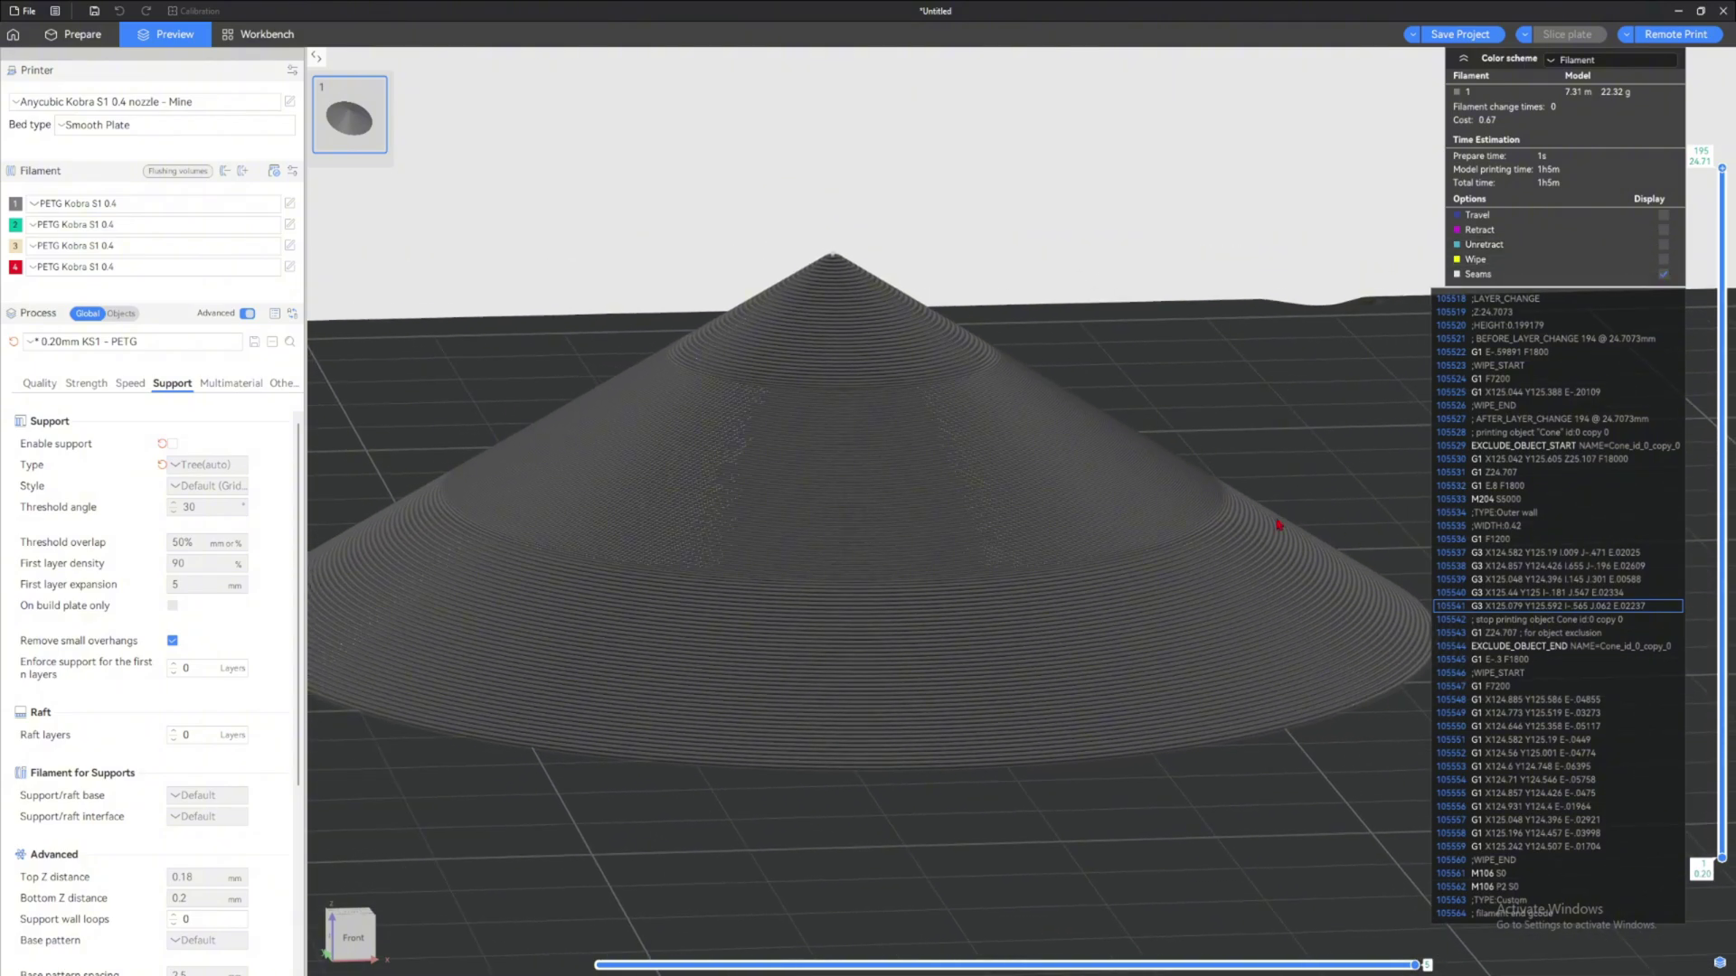
drag(1279, 525, 1194, 499)
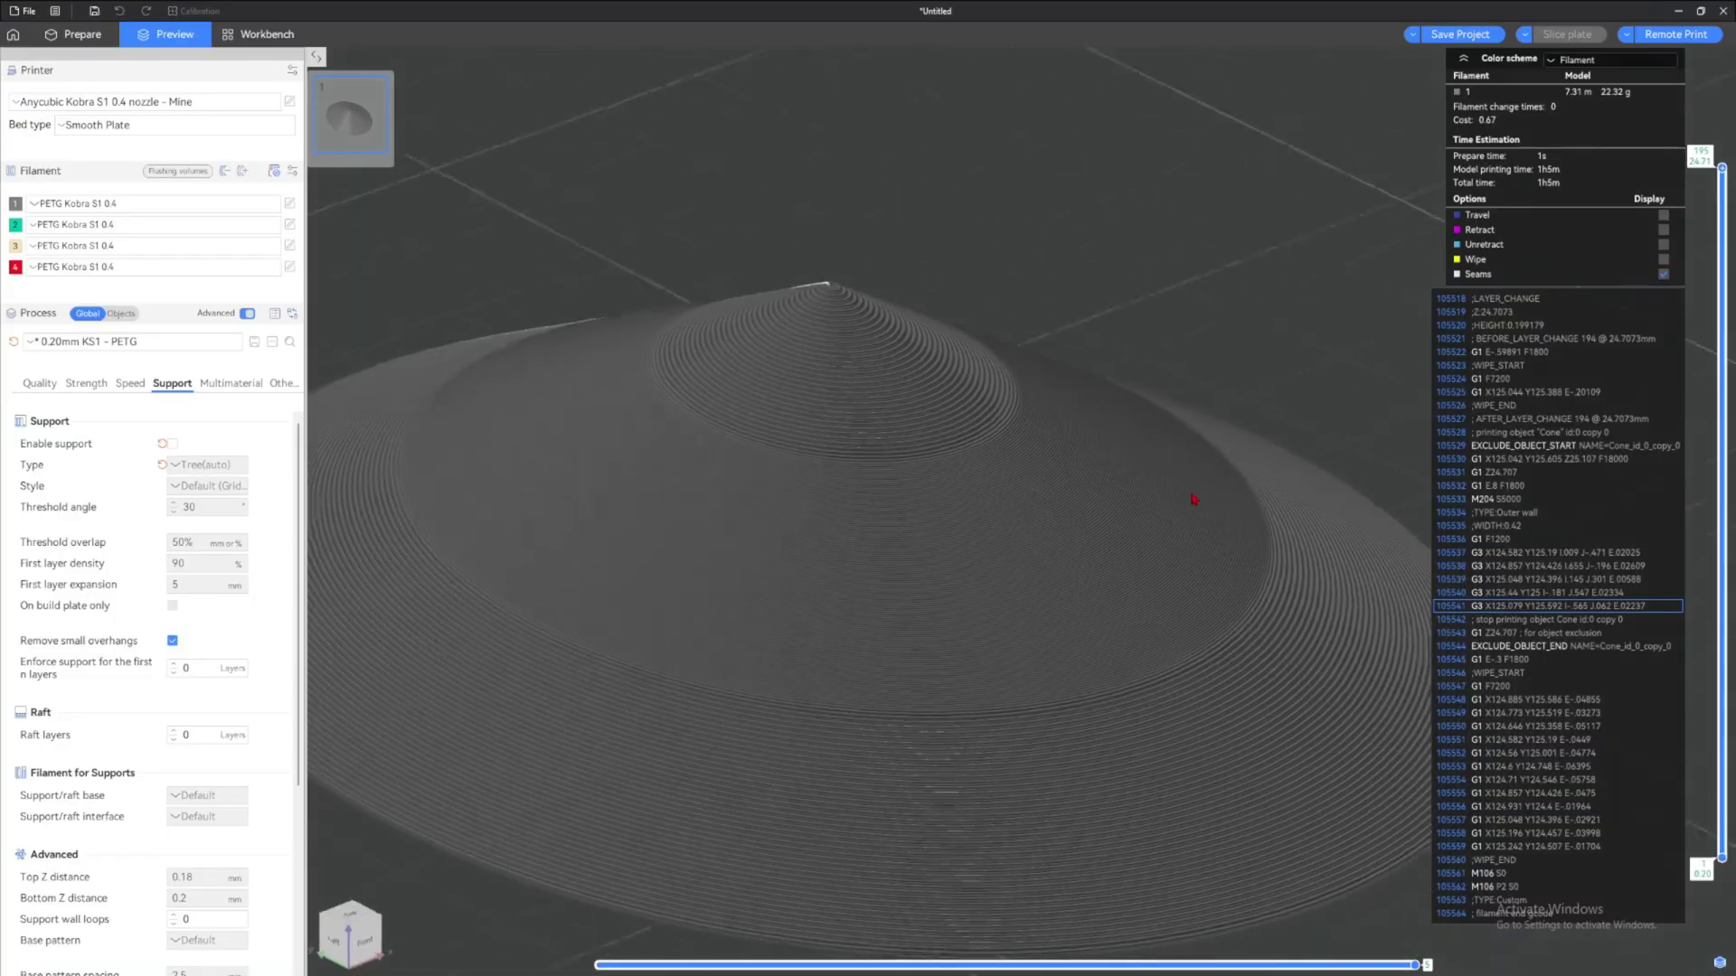
scroll(1163, 496, down, 2)
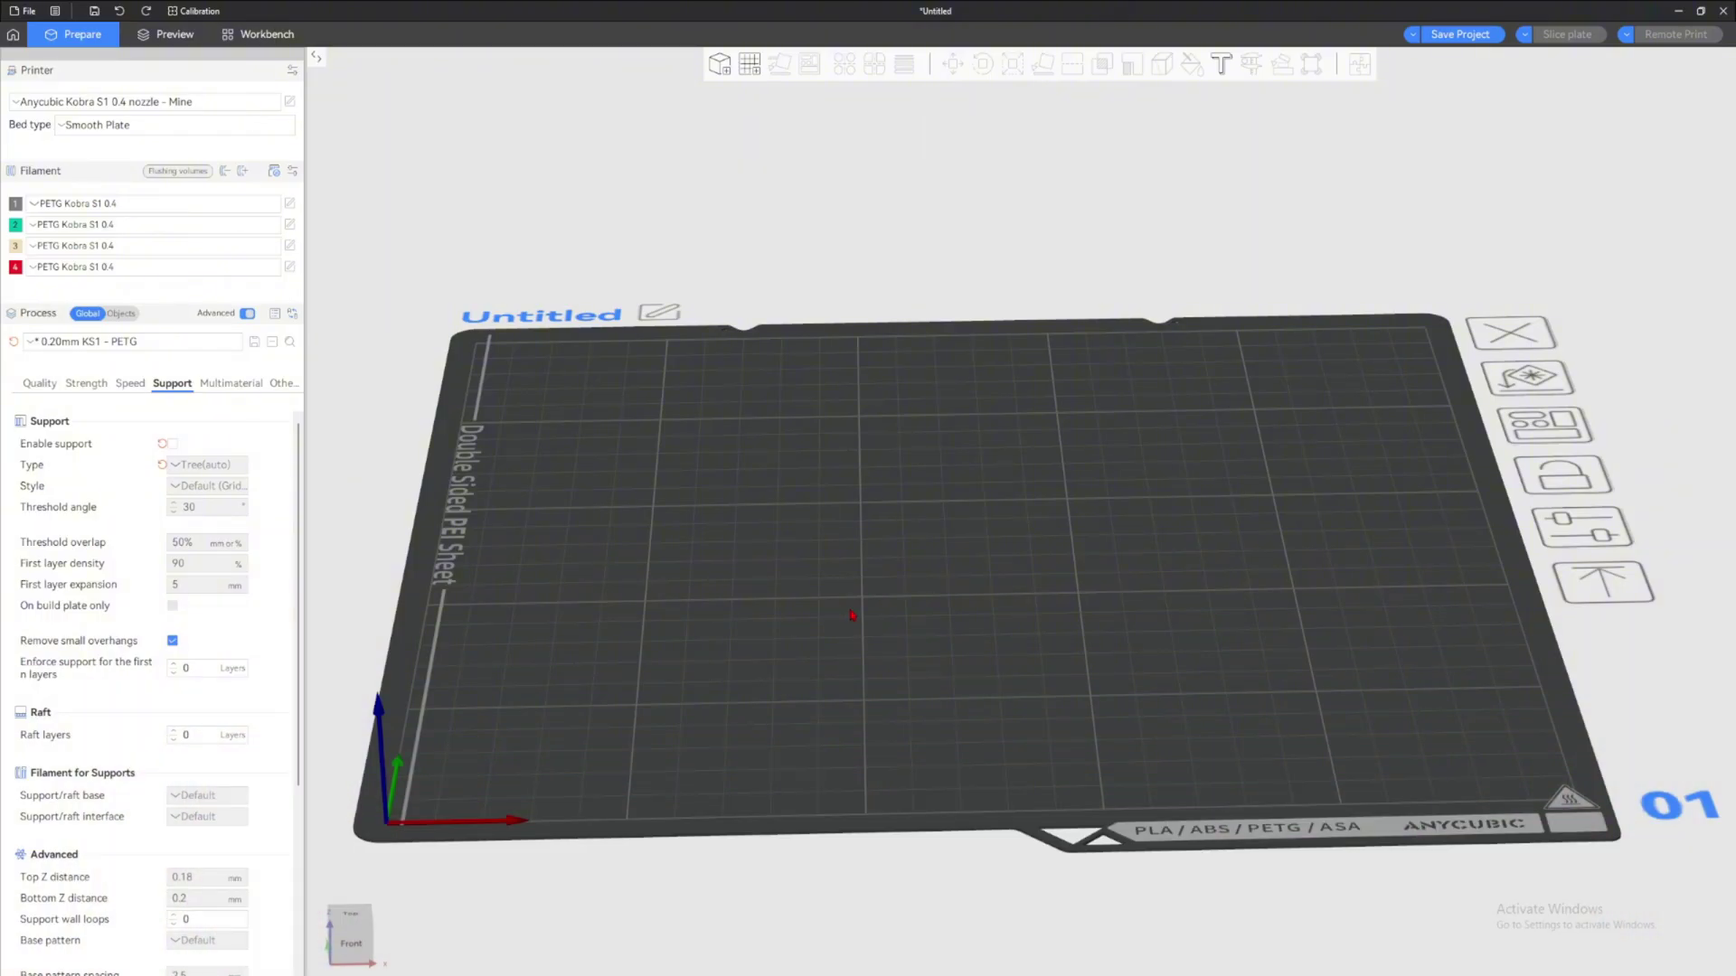
drag(885, 404, 863, 348)
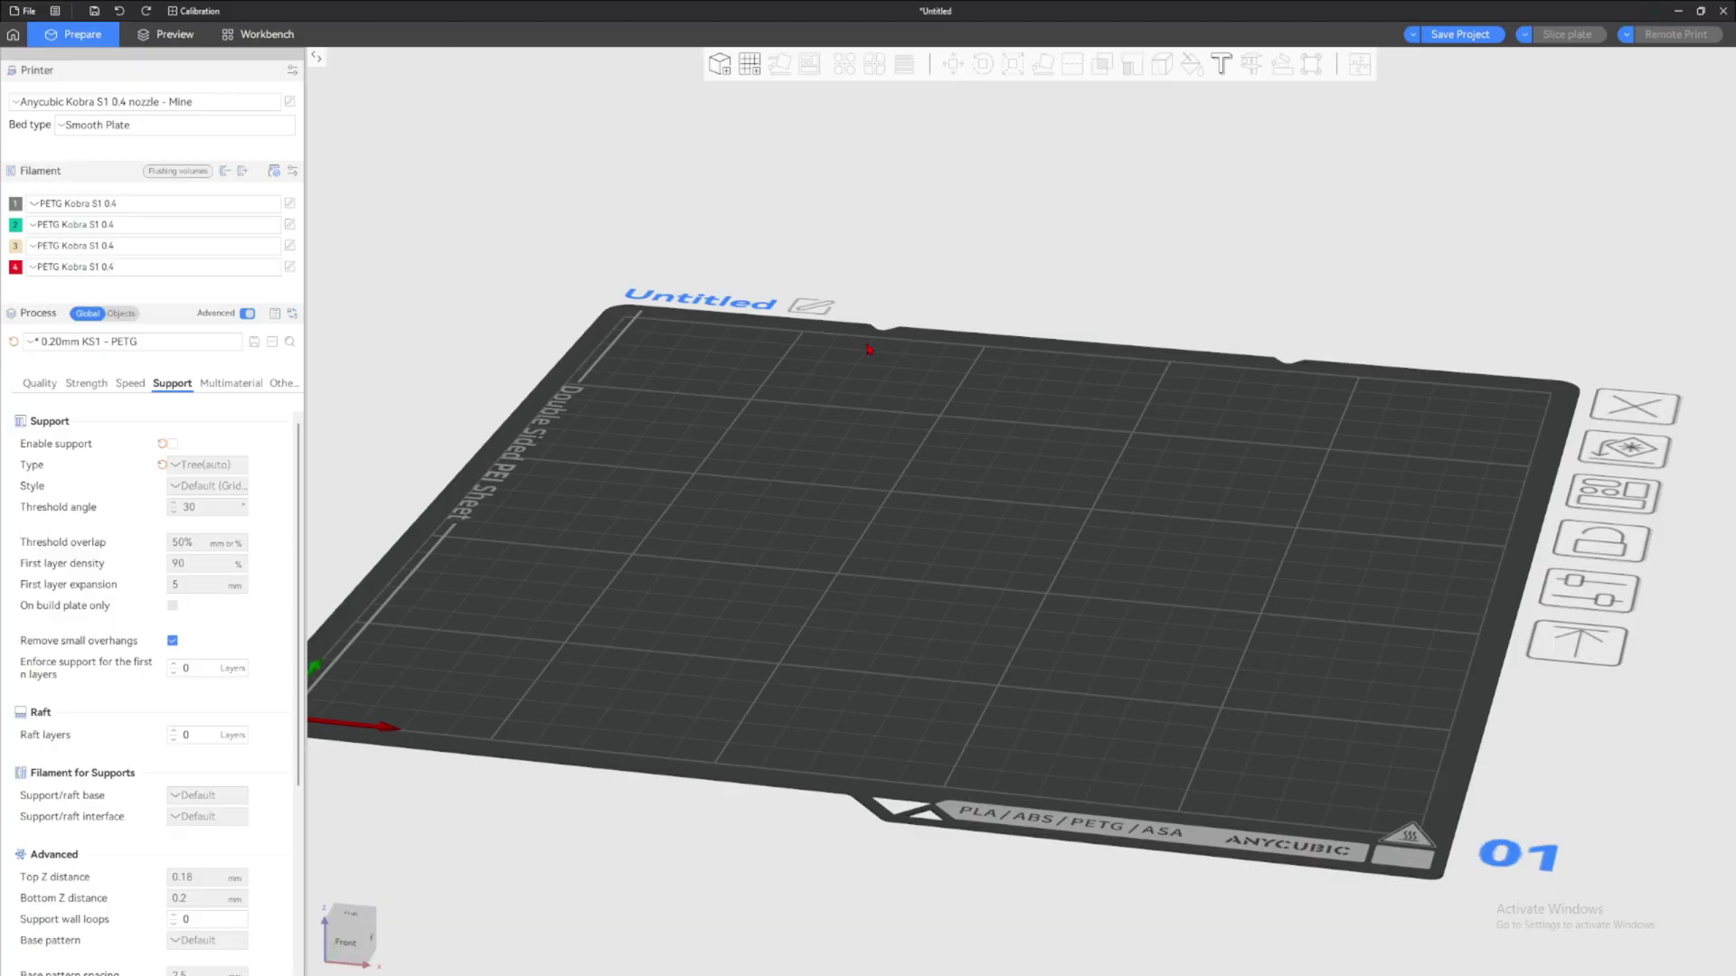
drag(890, 373, 917, 394)
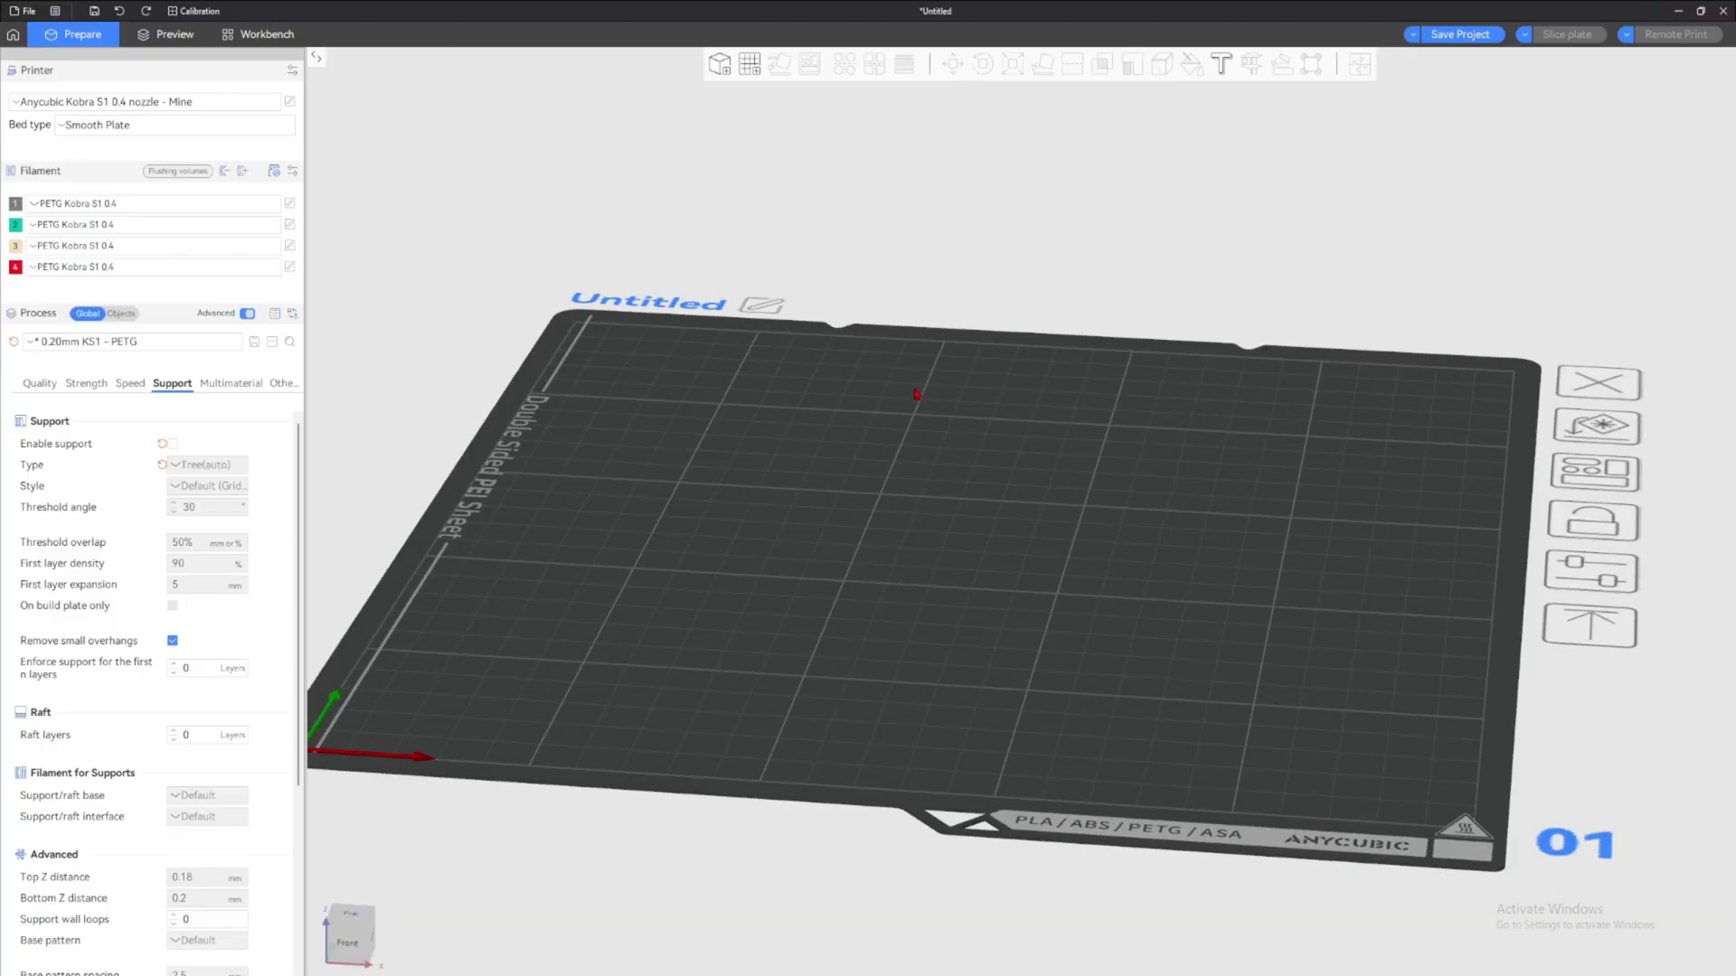
scroll(918, 418, down, 3)
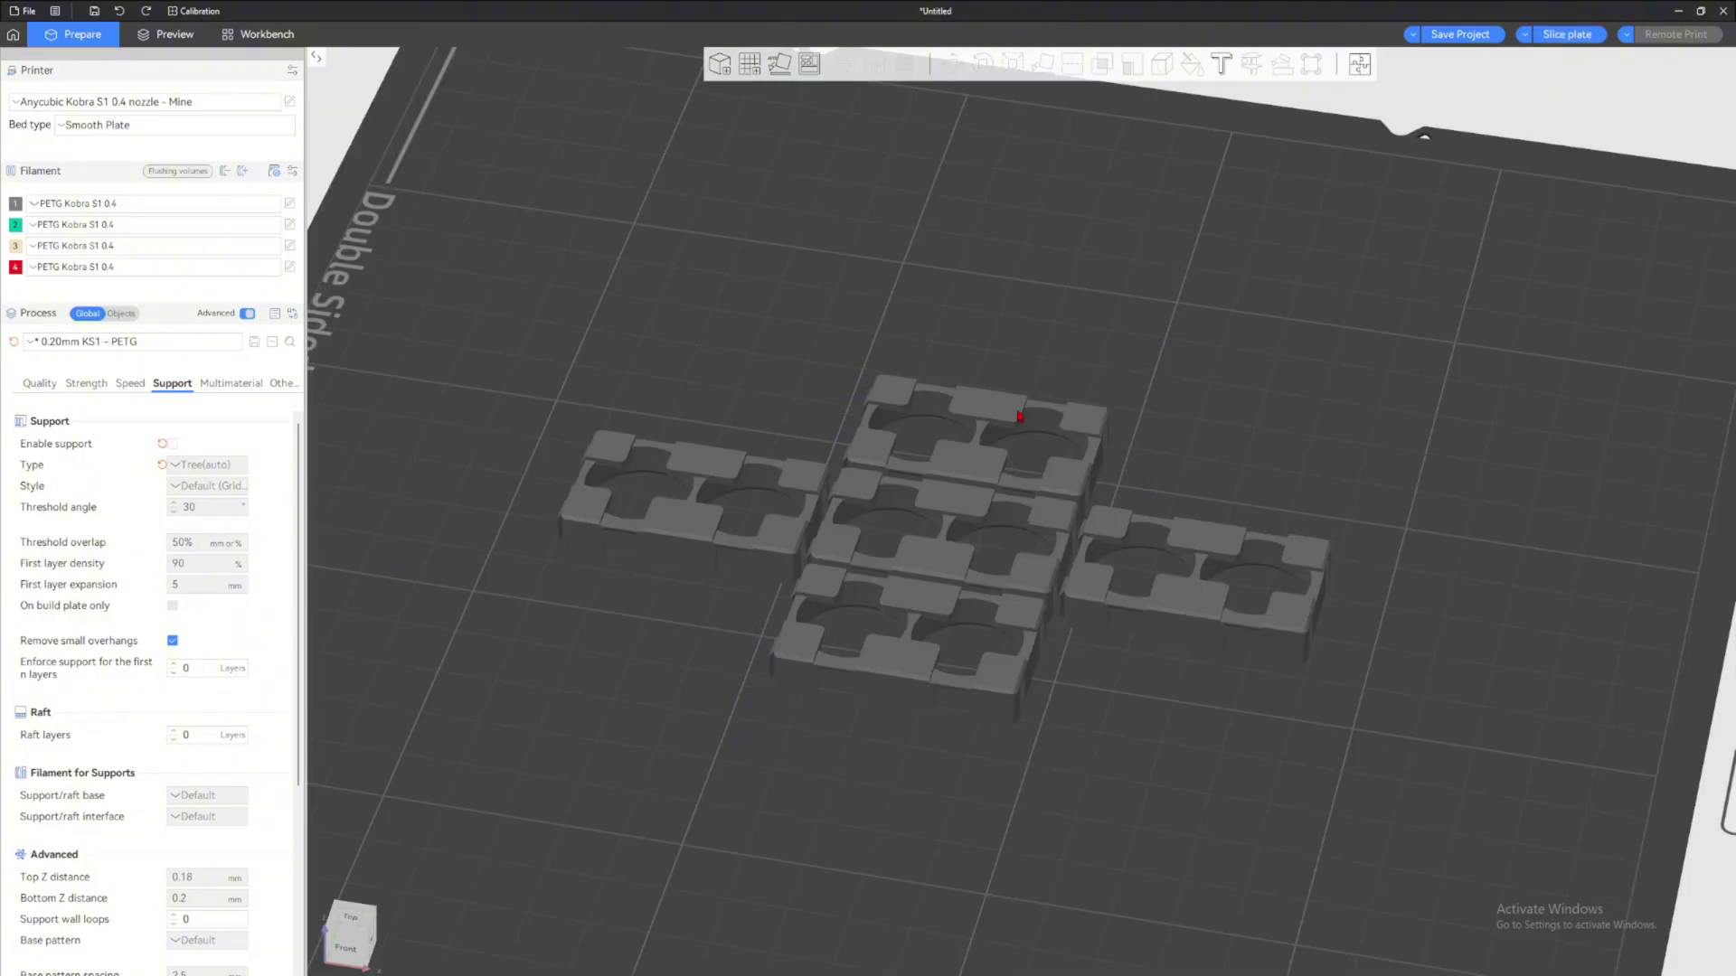
Spread the clustered copies of the part apart across the build plate by moving them individually
drag(1020, 415, 1020, 282)
drag(705, 488, 563, 291)
scroll(1018, 515, down, 1)
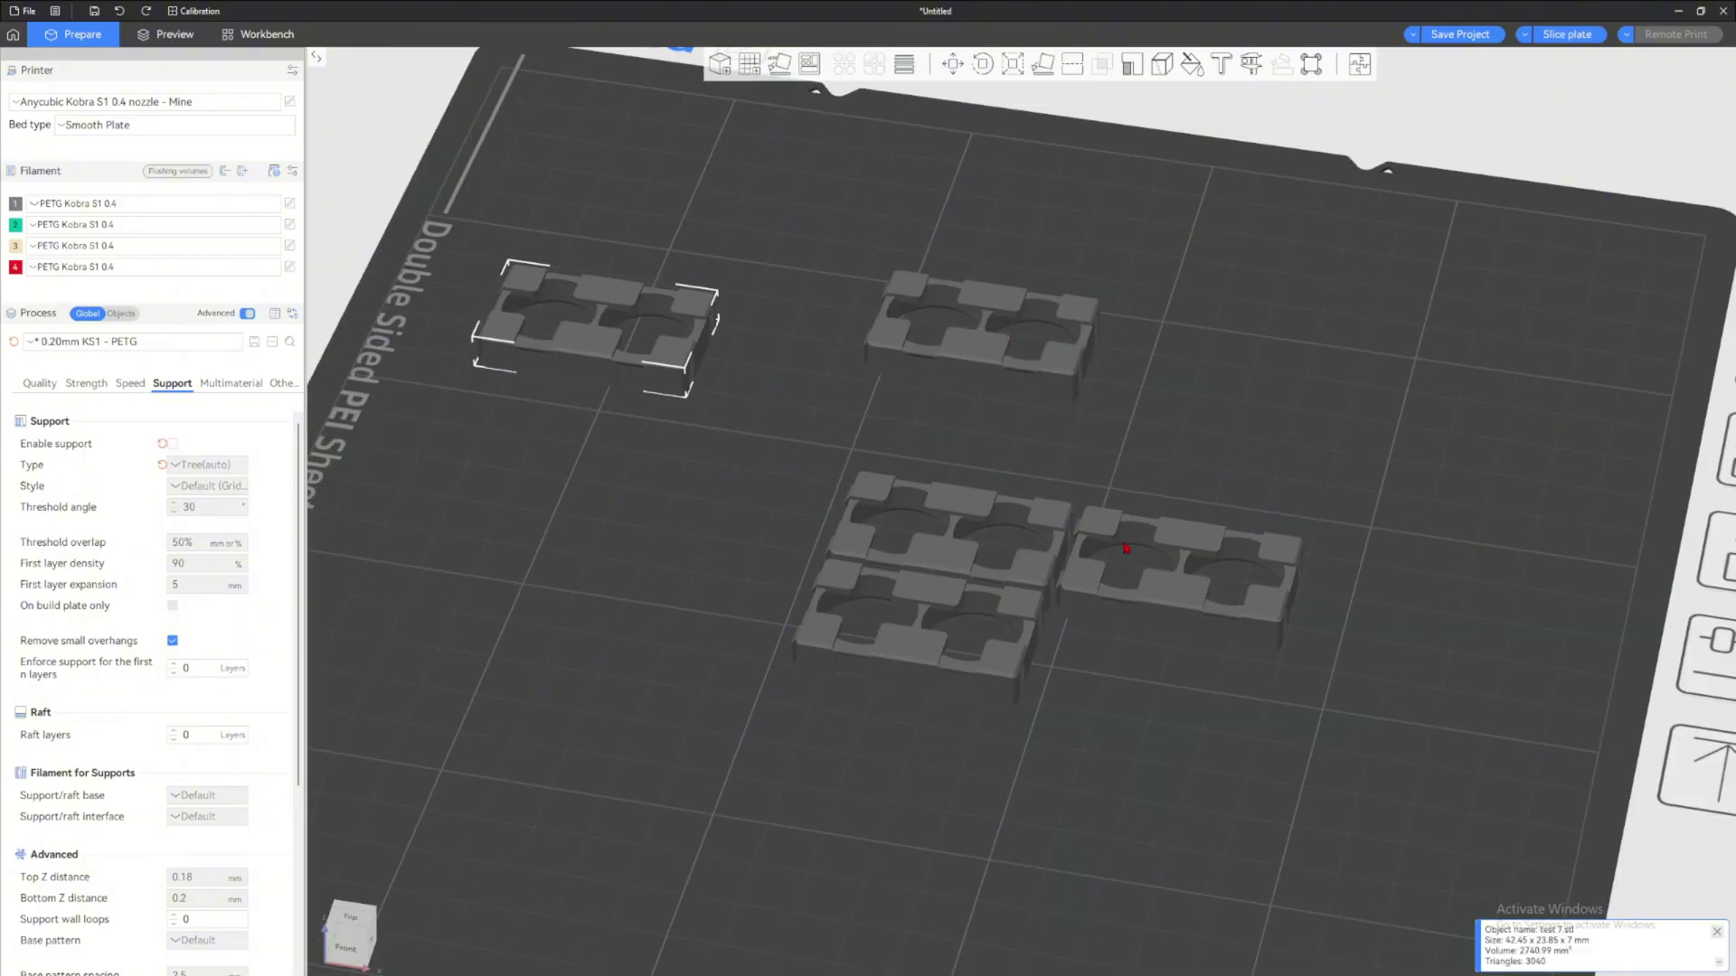
drag(1124, 546, 1287, 383)
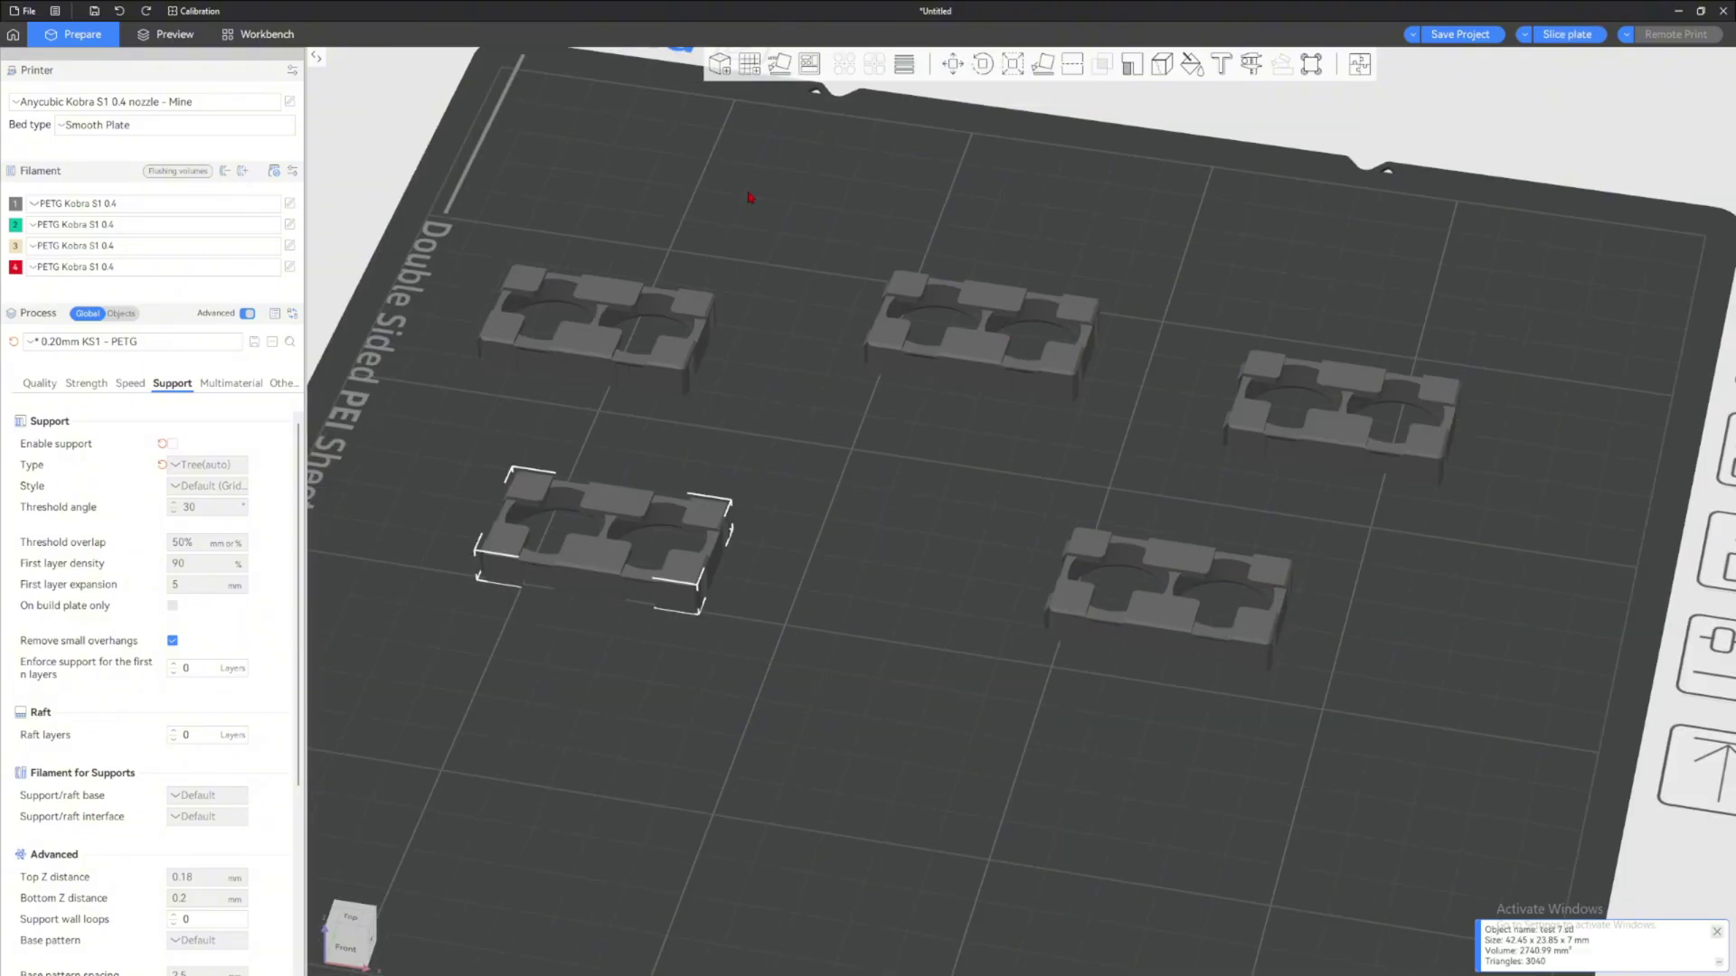
Line up four of the parts roughly in a front-to-back column and place the fifth just left of it
drag(840, 355, 964, 491)
click(938, 386)
drag(975, 412, 1000, 519)
drag(1105, 665, 900, 574)
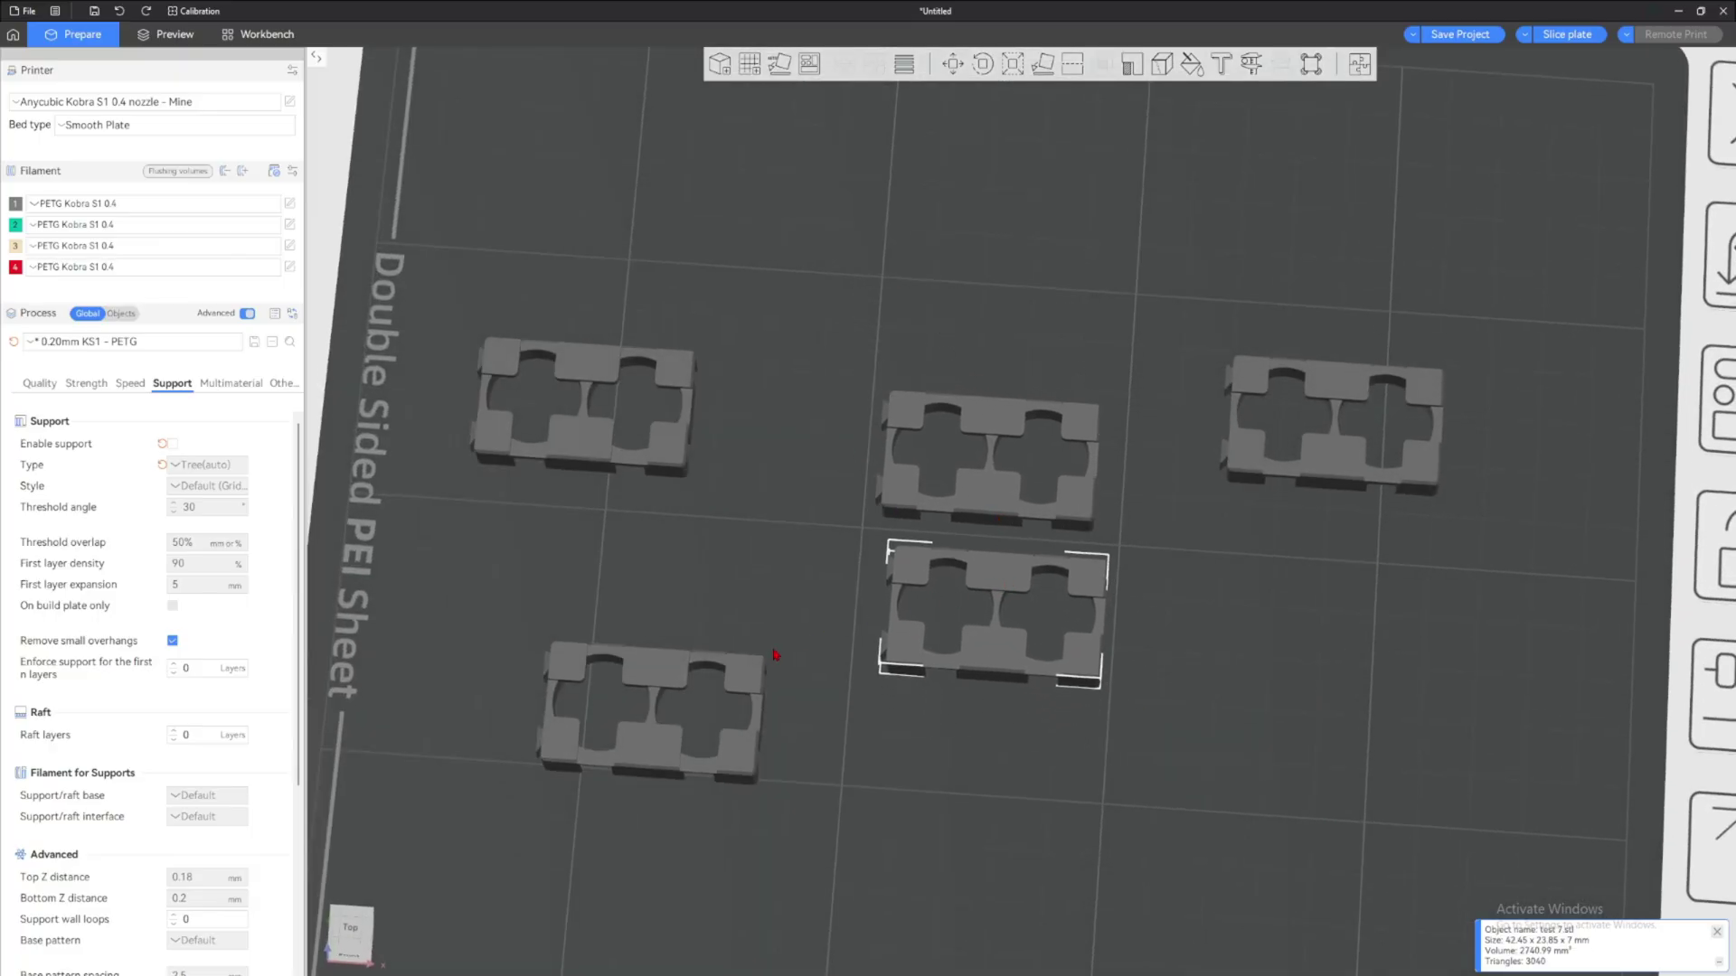
drag(764, 680, 1063, 743)
drag(1311, 397, 1000, 264)
drag(641, 377, 806, 542)
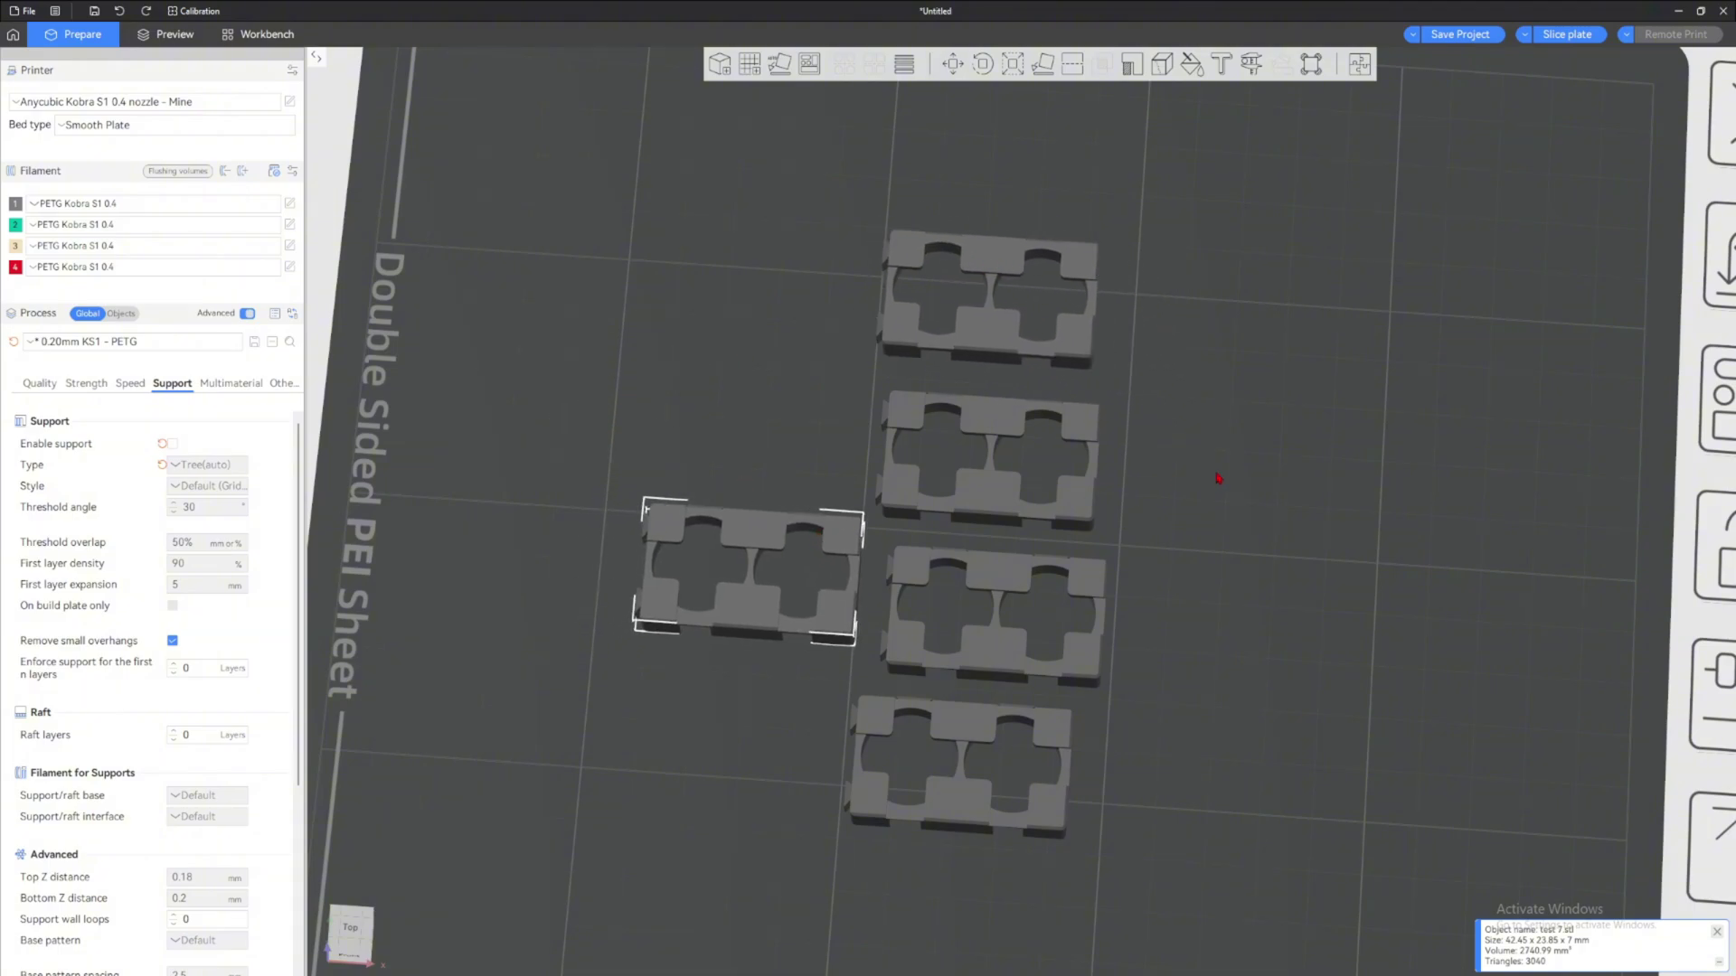
Set the X position to 120 mm for each of the two middle parts in the column
drag(1221, 480, 1229, 502)
drag(1091, 583, 1116, 578)
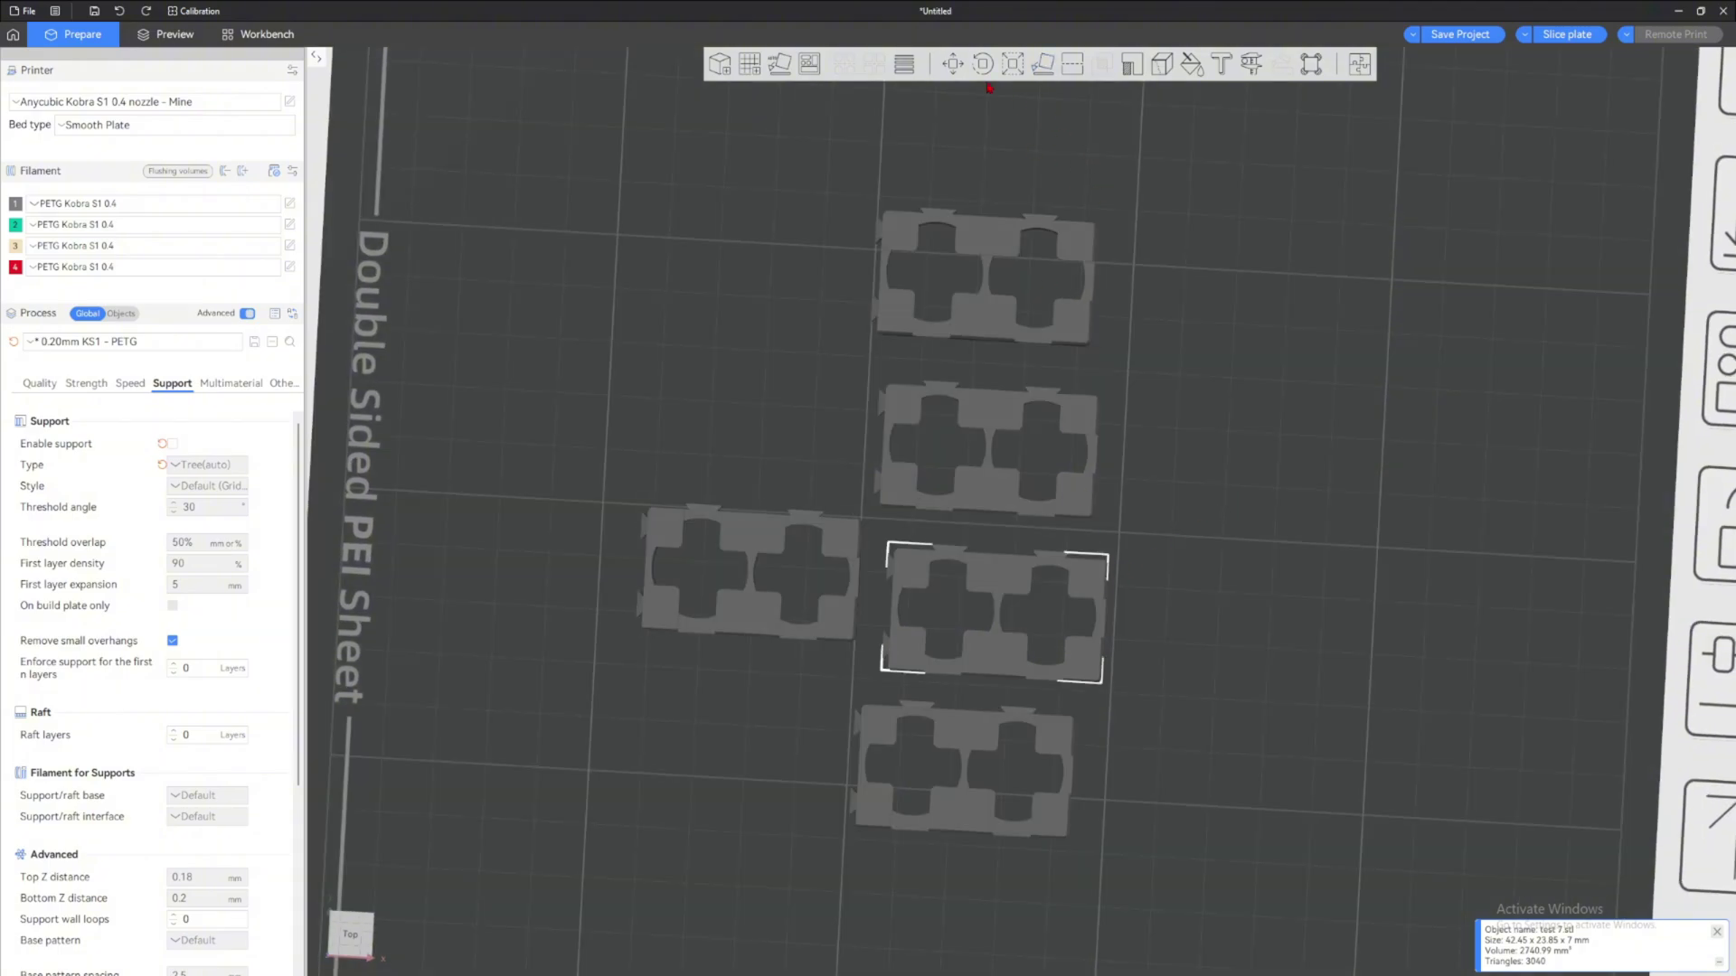
click(953, 64)
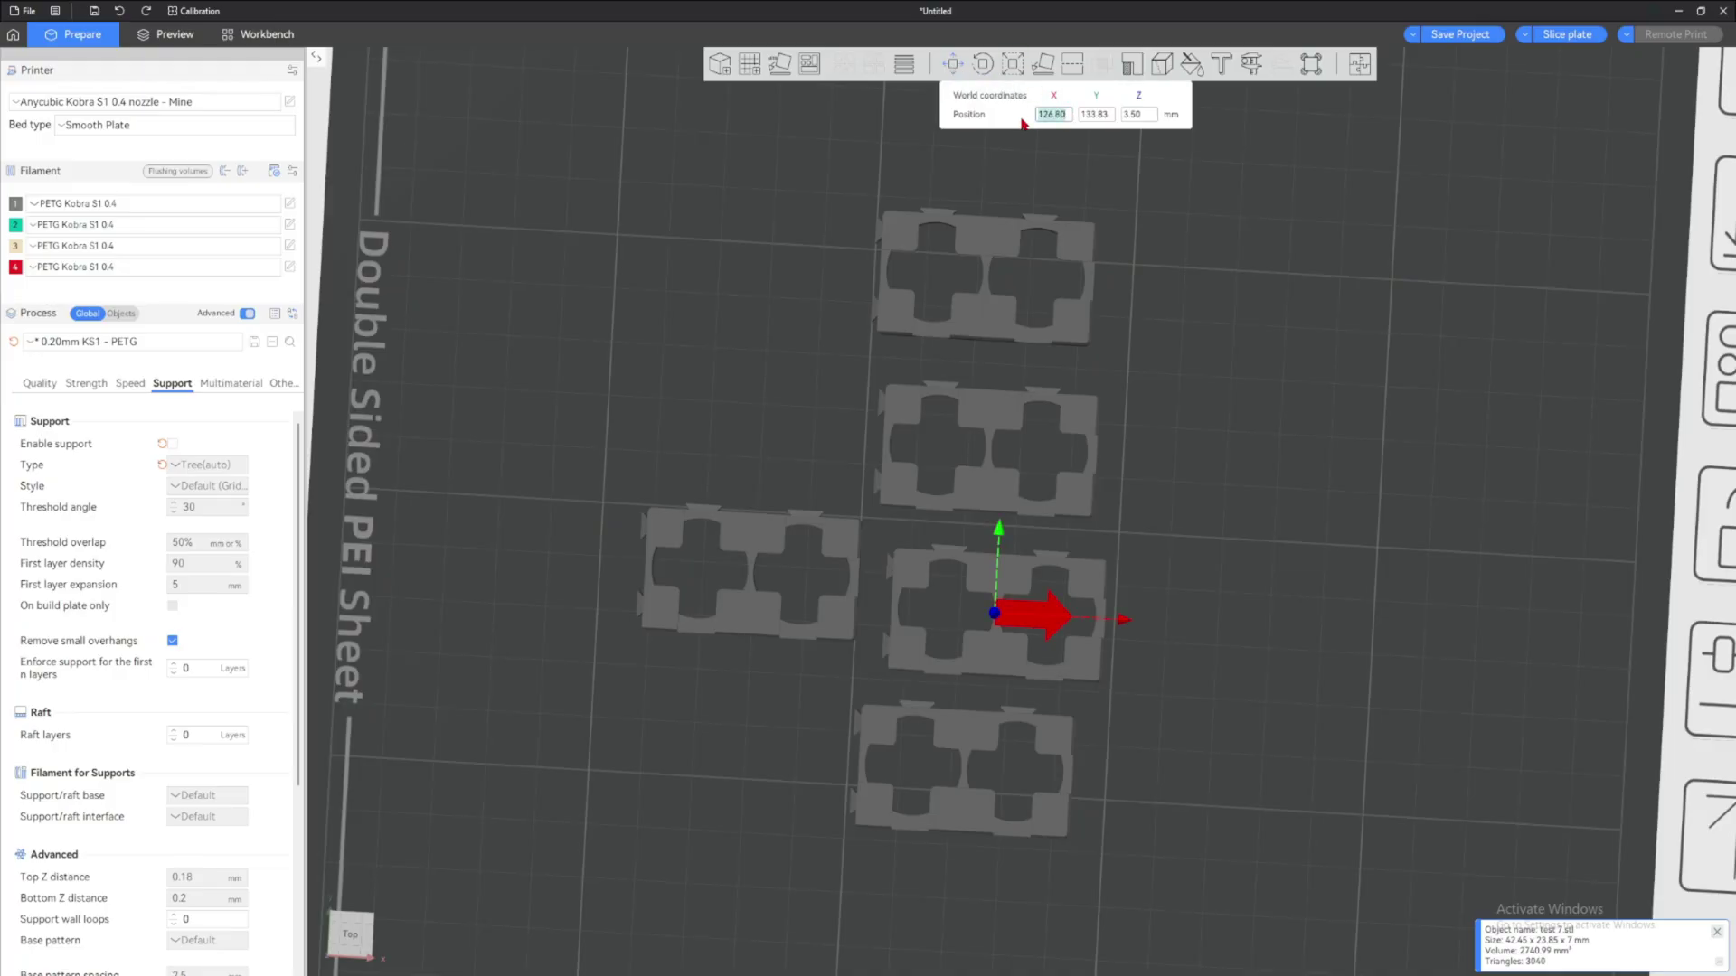
text(120)
key(Return)
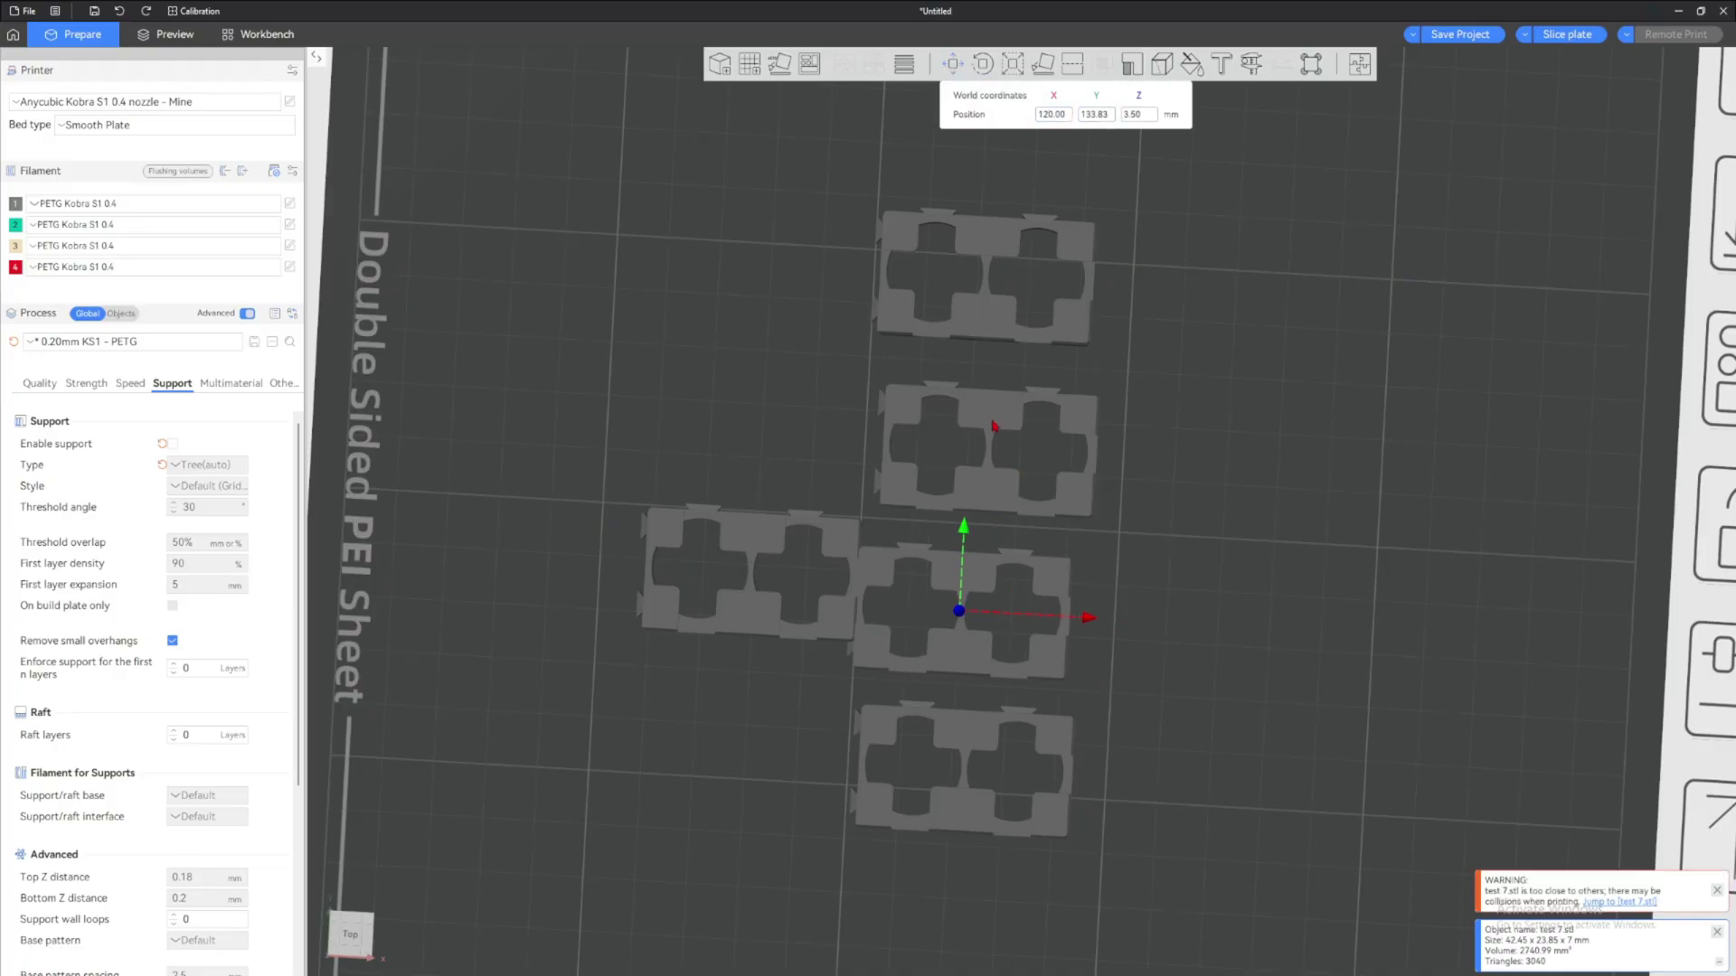
click(993, 426)
drag(1062, 116, 961, 117)
text(120)
key(Return)
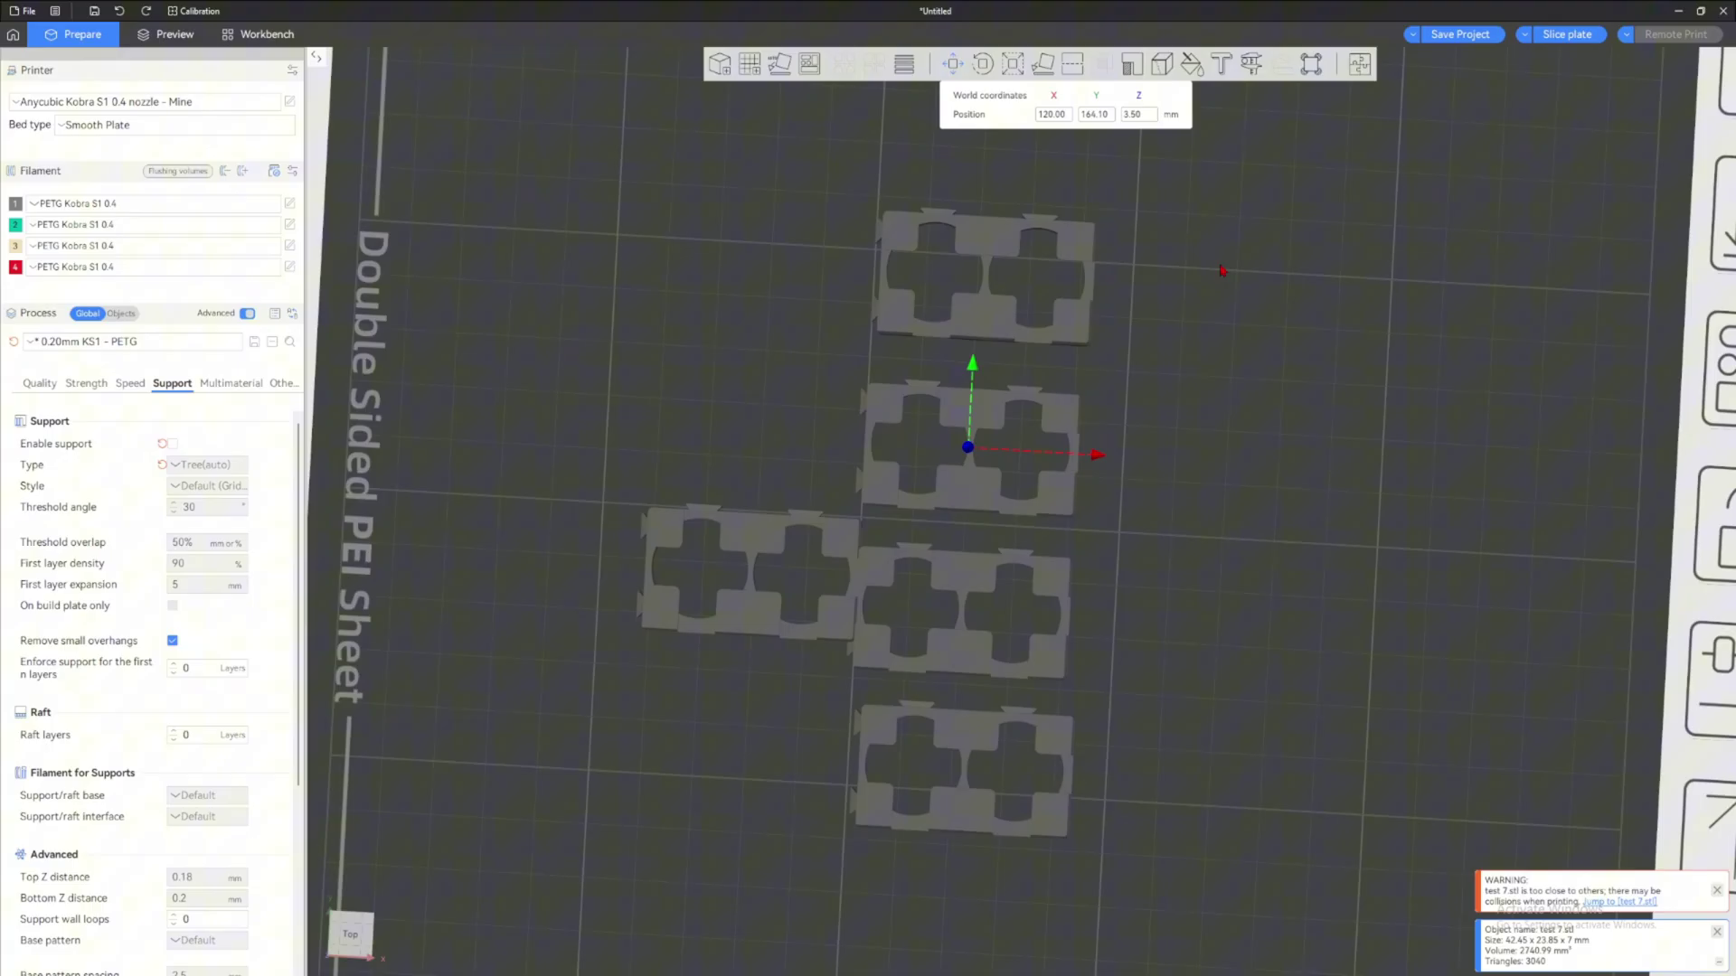
Move one part out of the column to the right, and auto-arrange all five parts on the plate
click(1221, 270)
drag(1220, 270, 920, 154)
drag(934, 570, 1201, 620)
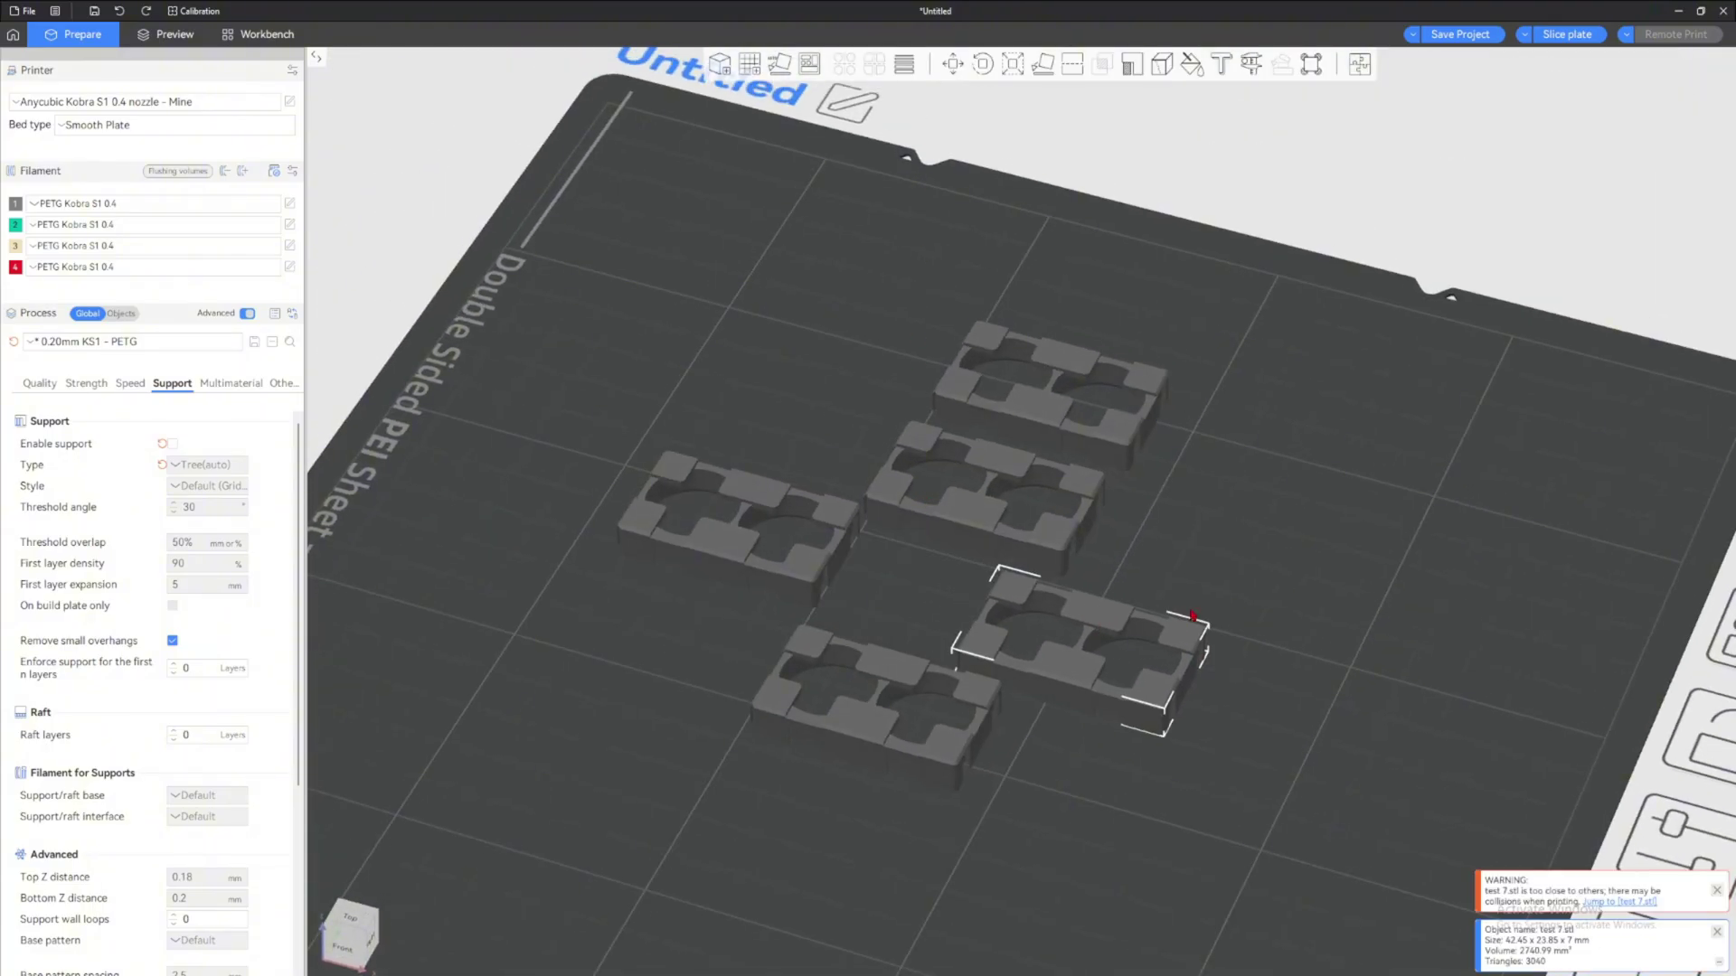
click(1235, 570)
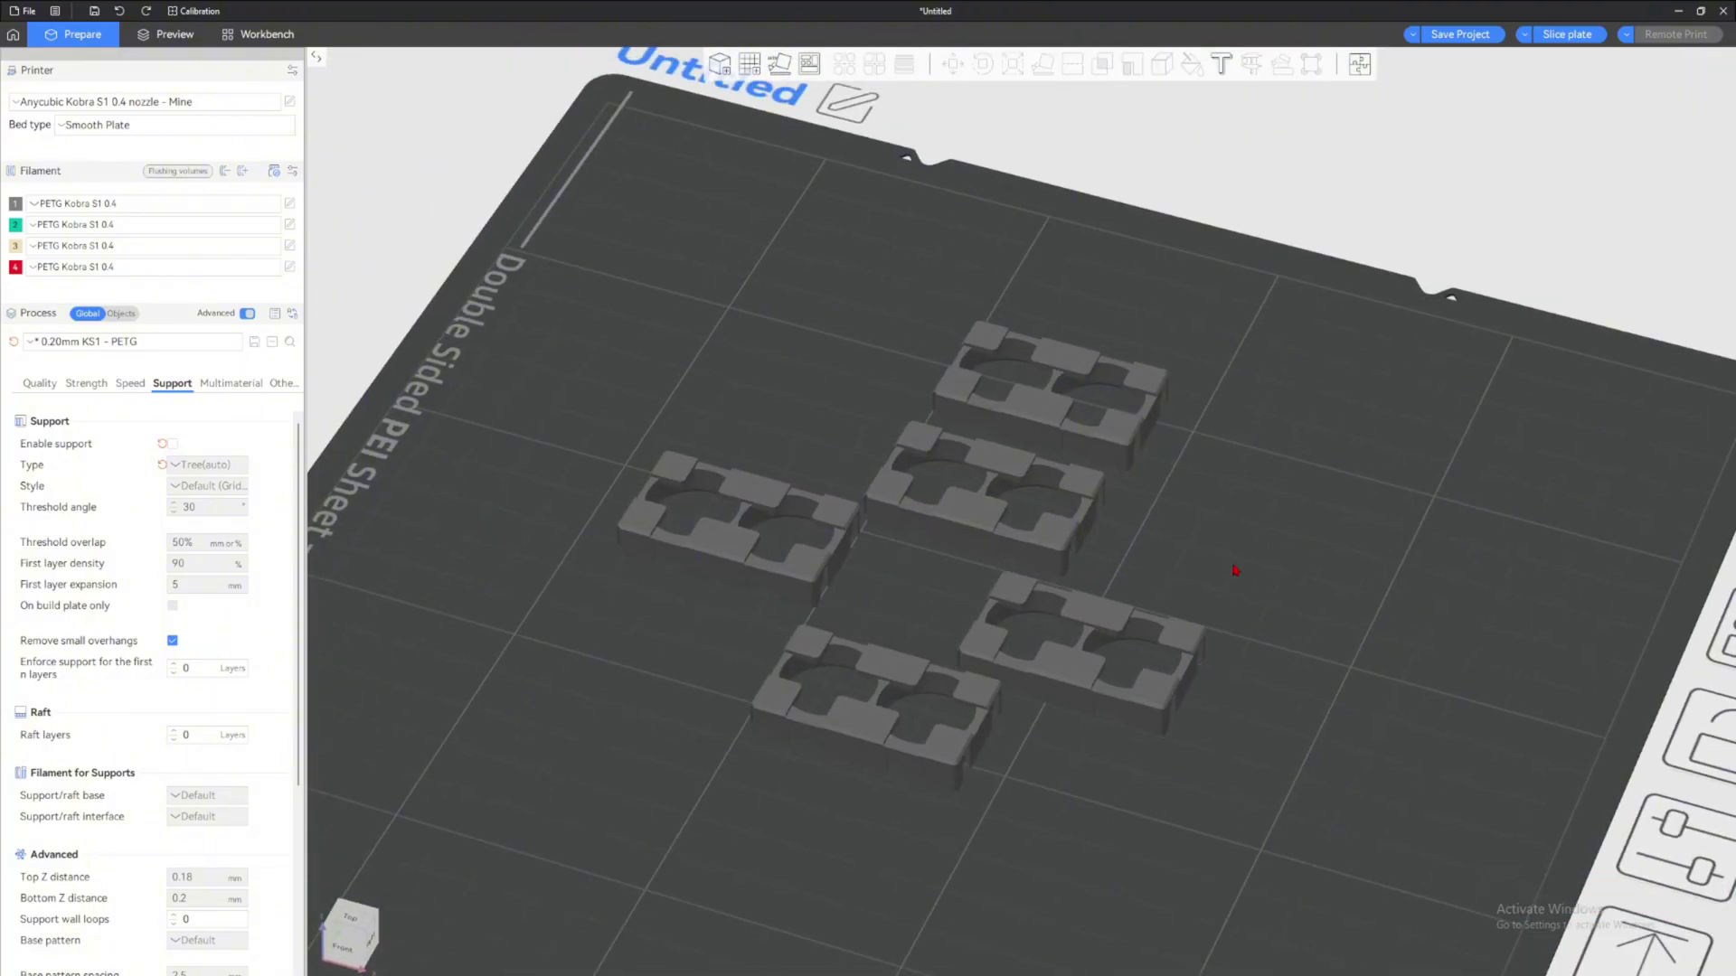
key(ctrl+a)
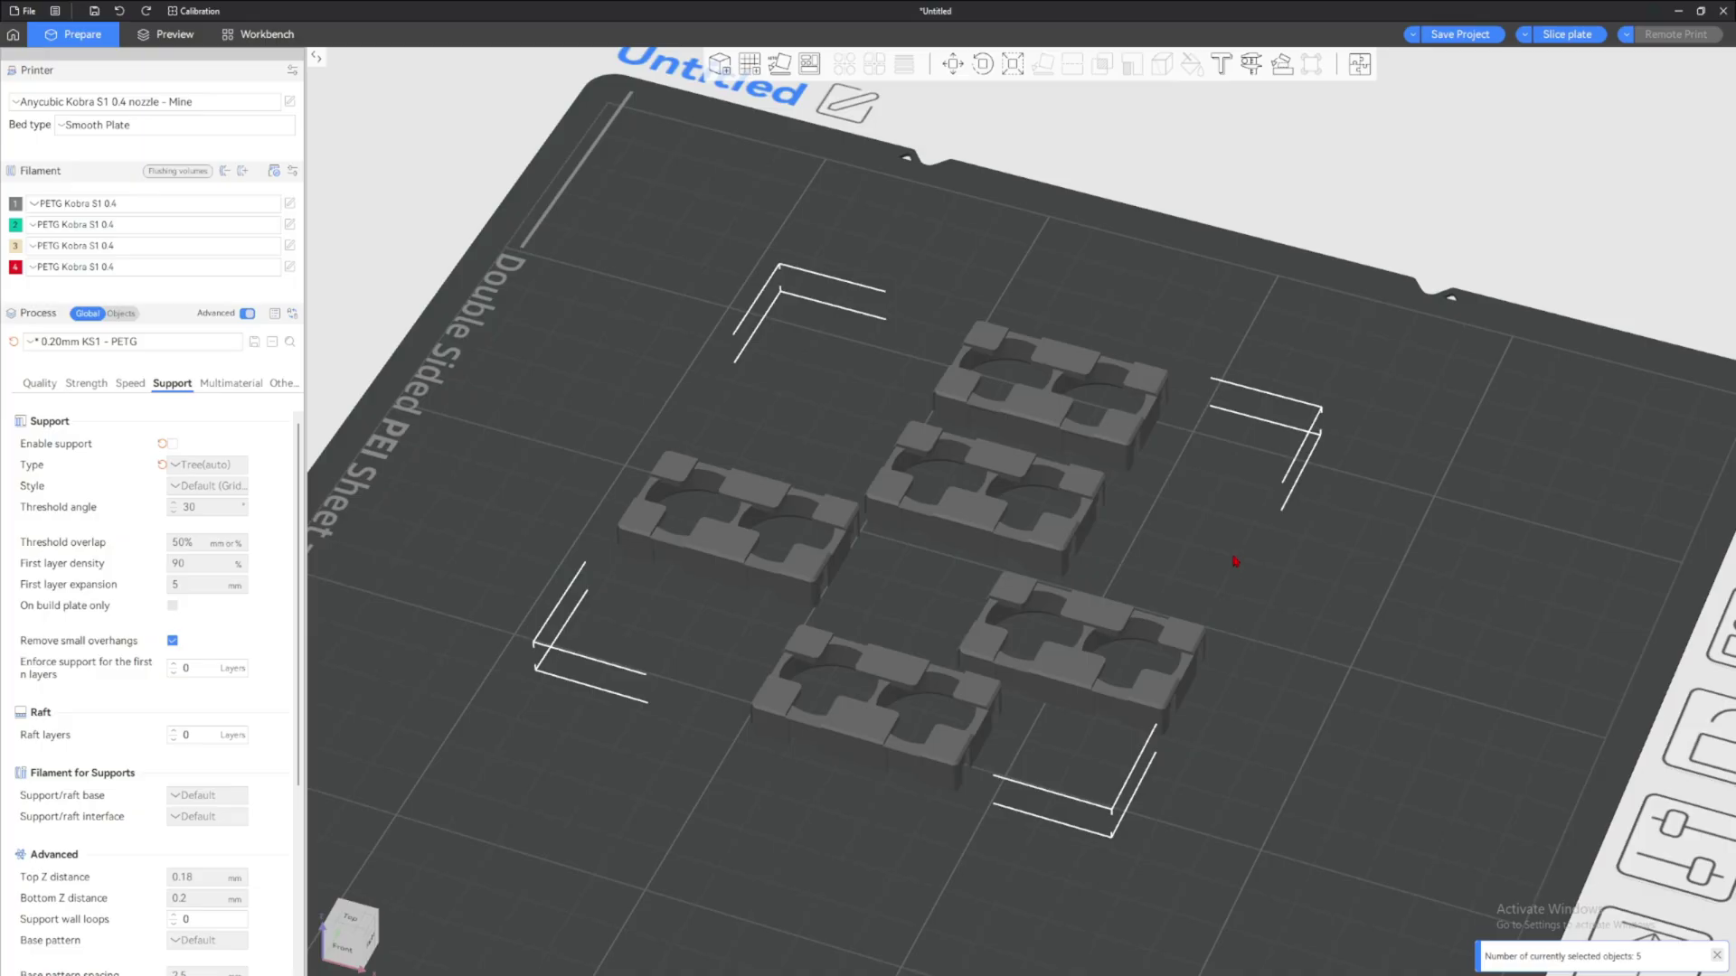
key(a)
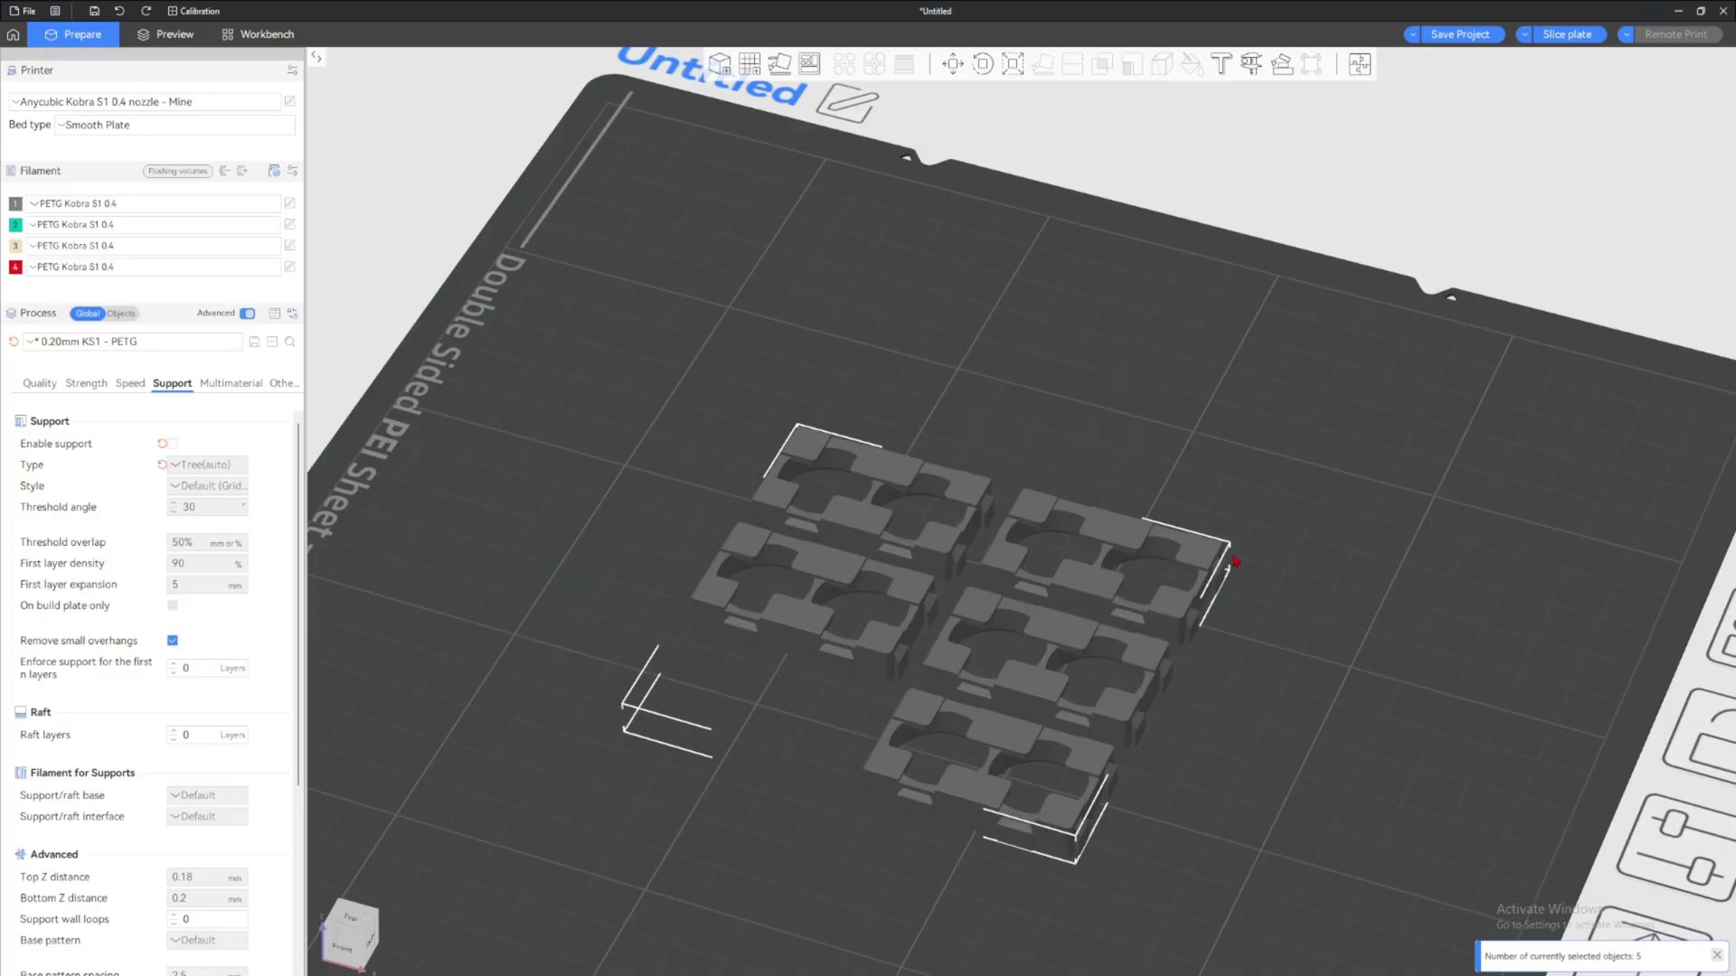
key(1)
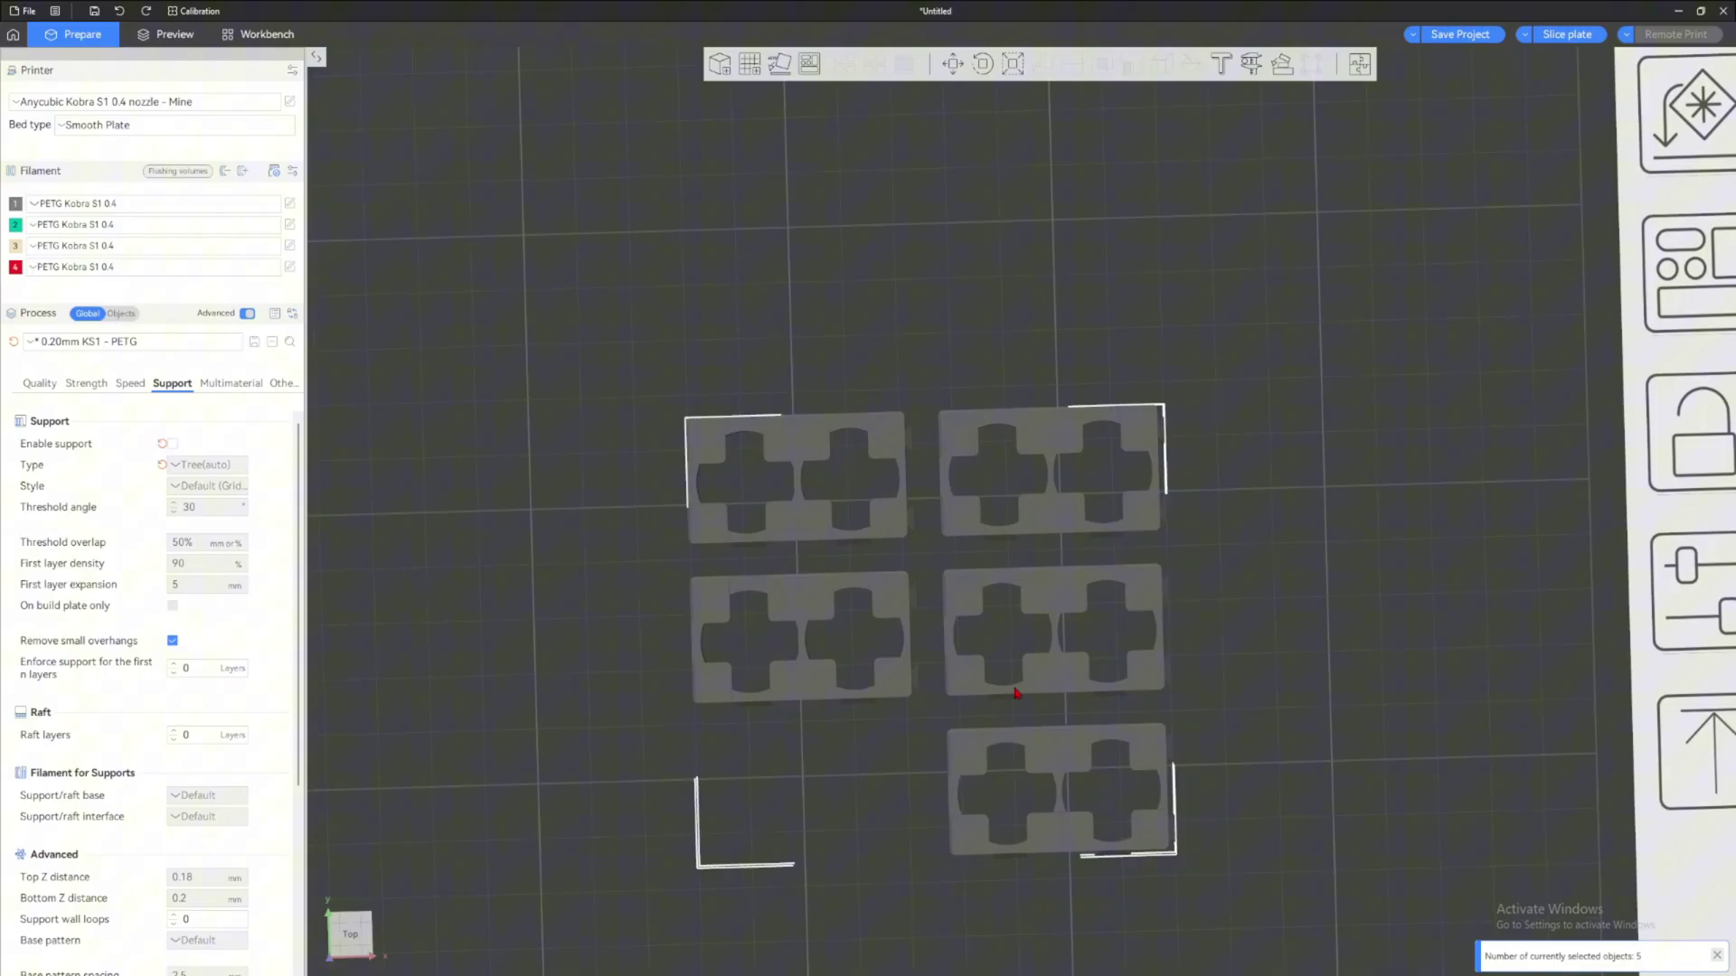
scroll(1014, 459, down, 3)
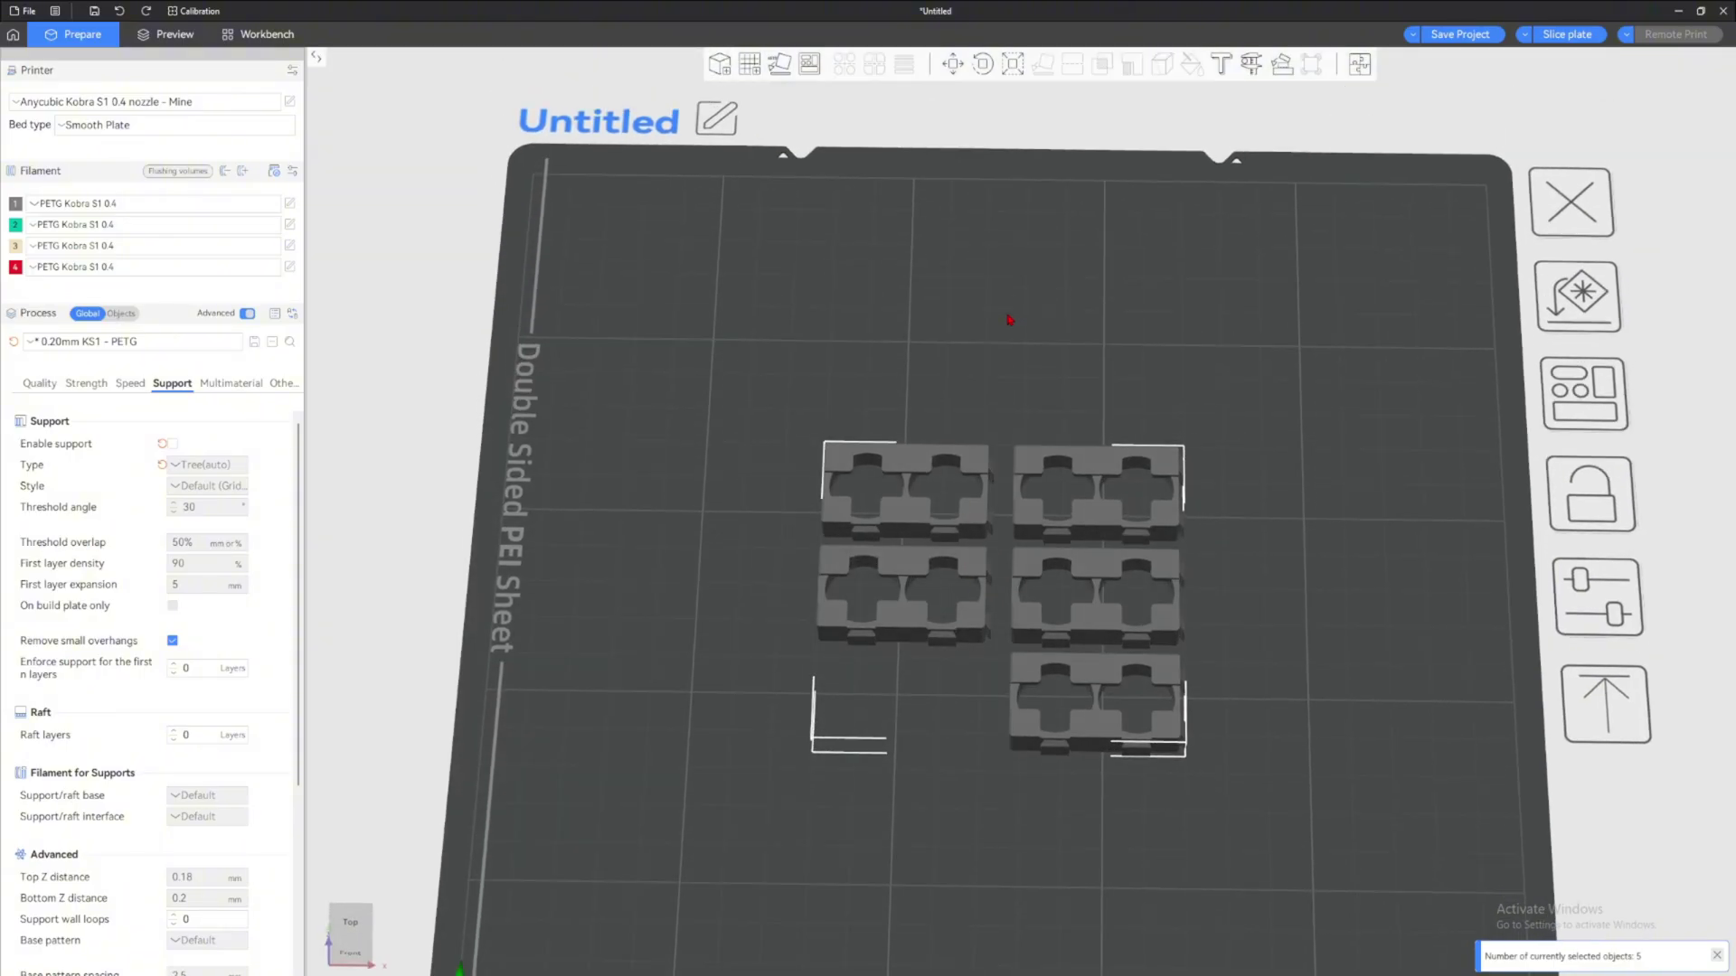
Select all five parts and auto-orient them on the build plate
scroll(1028, 310, up, 5)
click(1052, 328)
drag(1051, 328, 1045, 314)
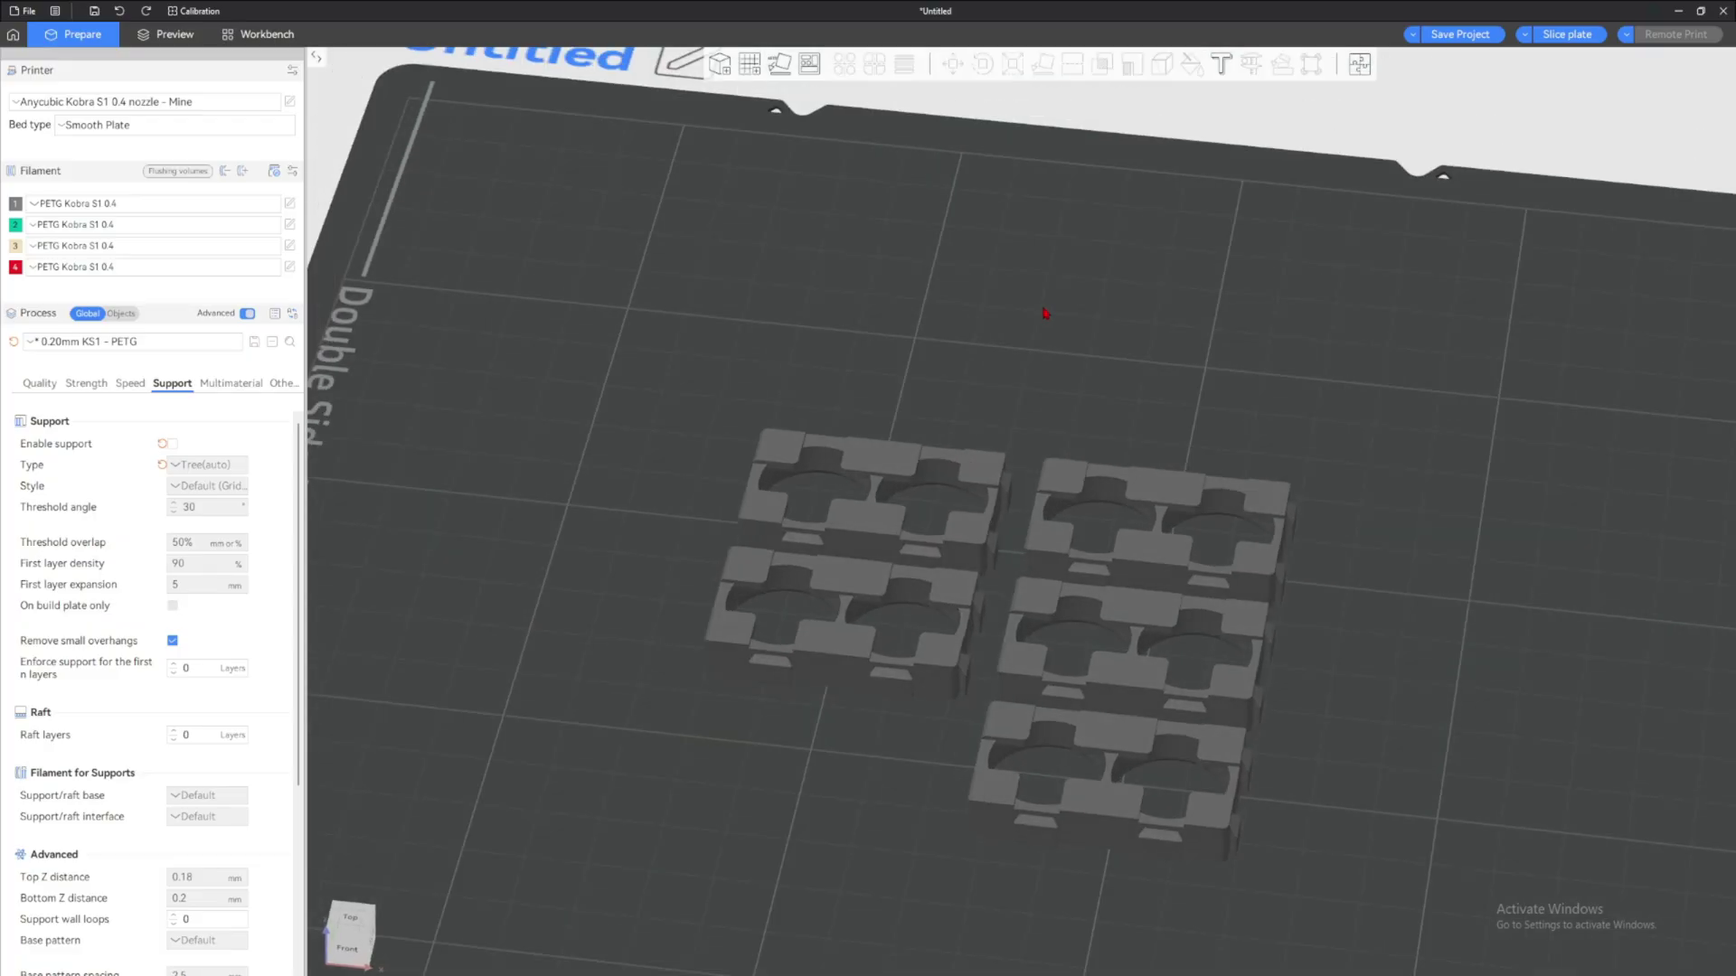
key(ctrl+a)
drag(1073, 376, 1090, 389)
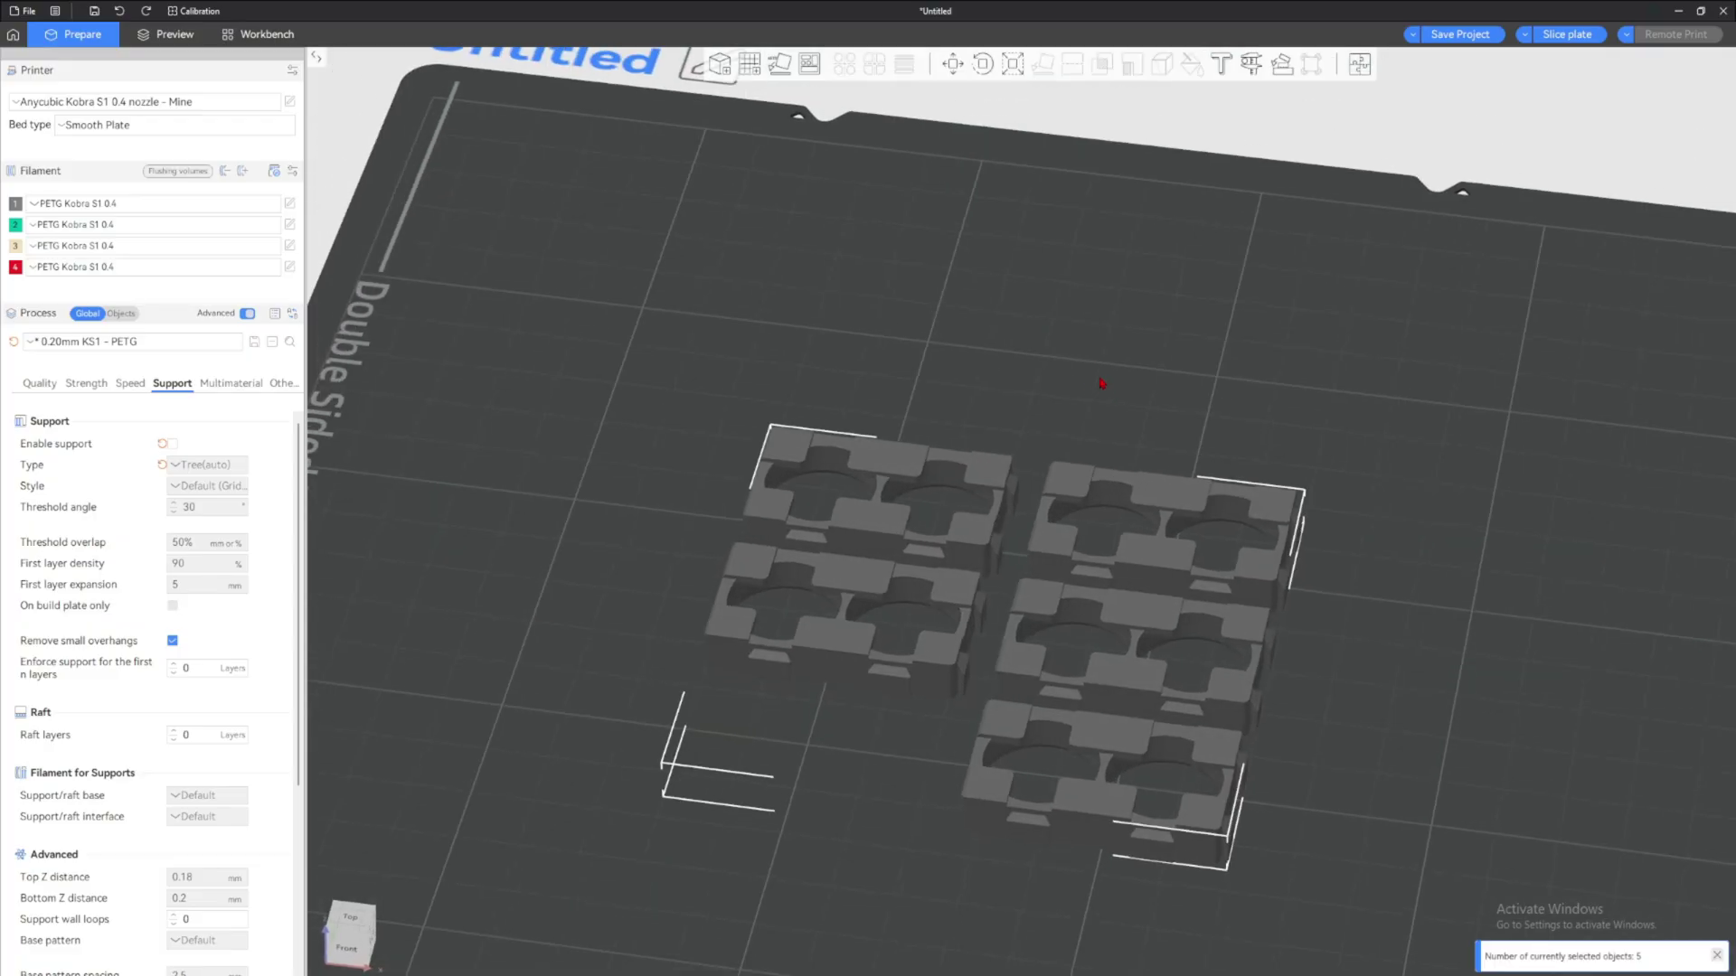
click(1102, 384)
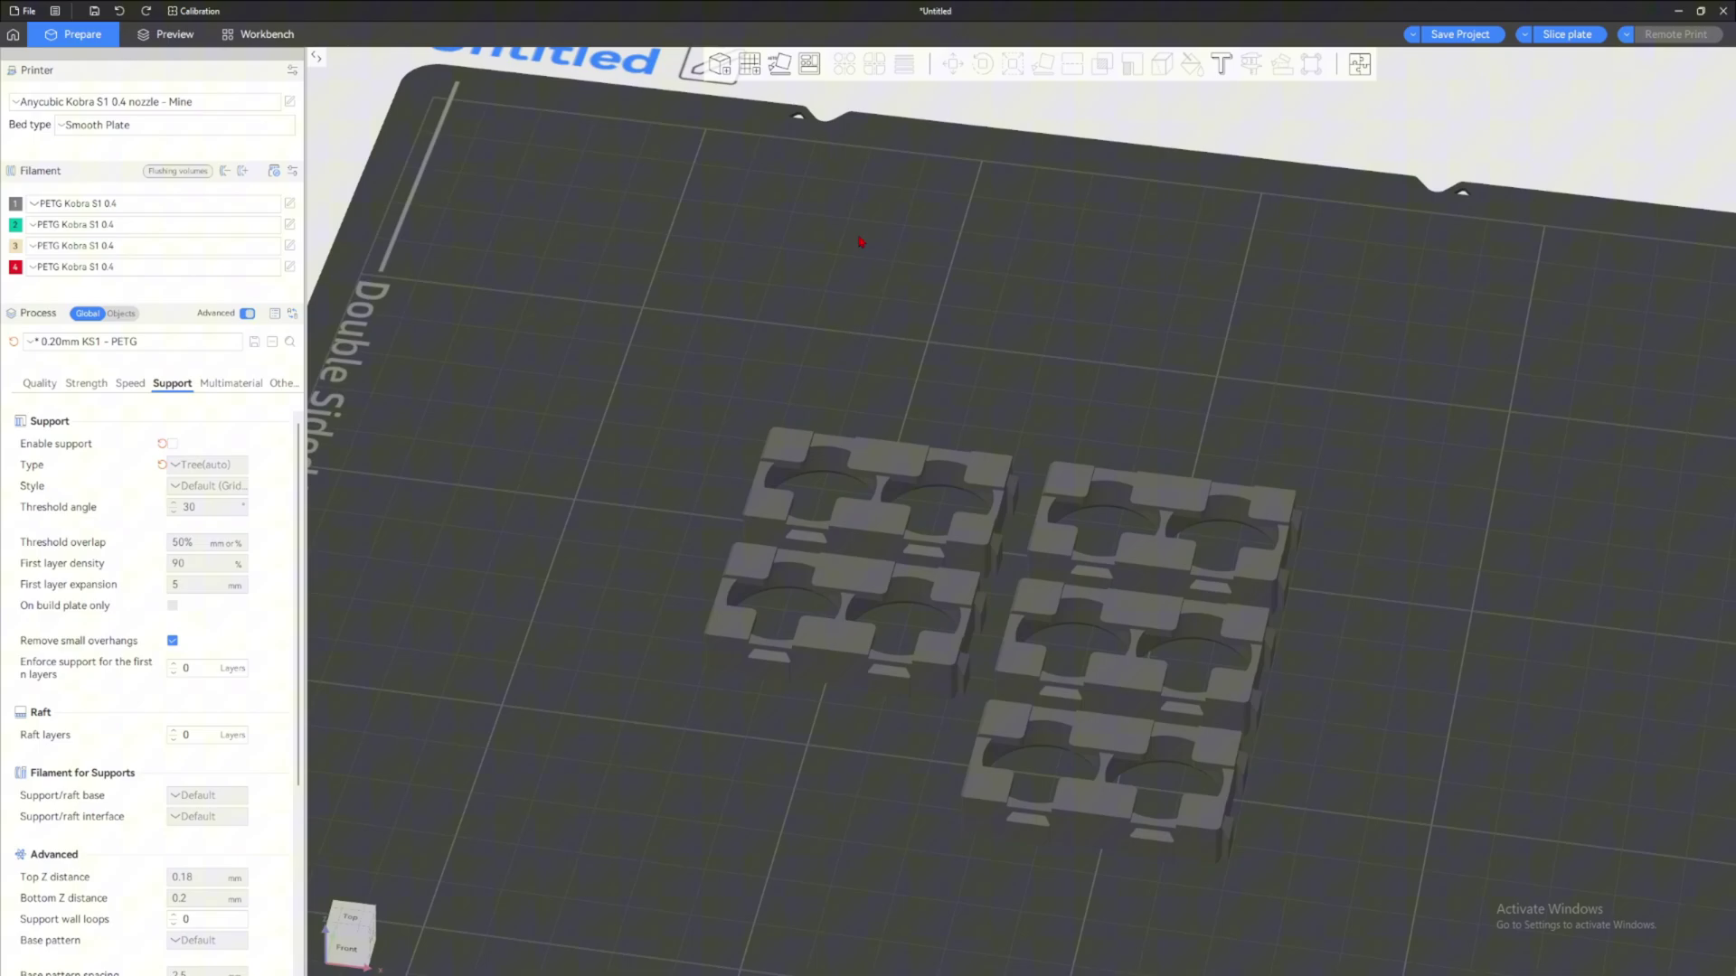
key(ctrl+a)
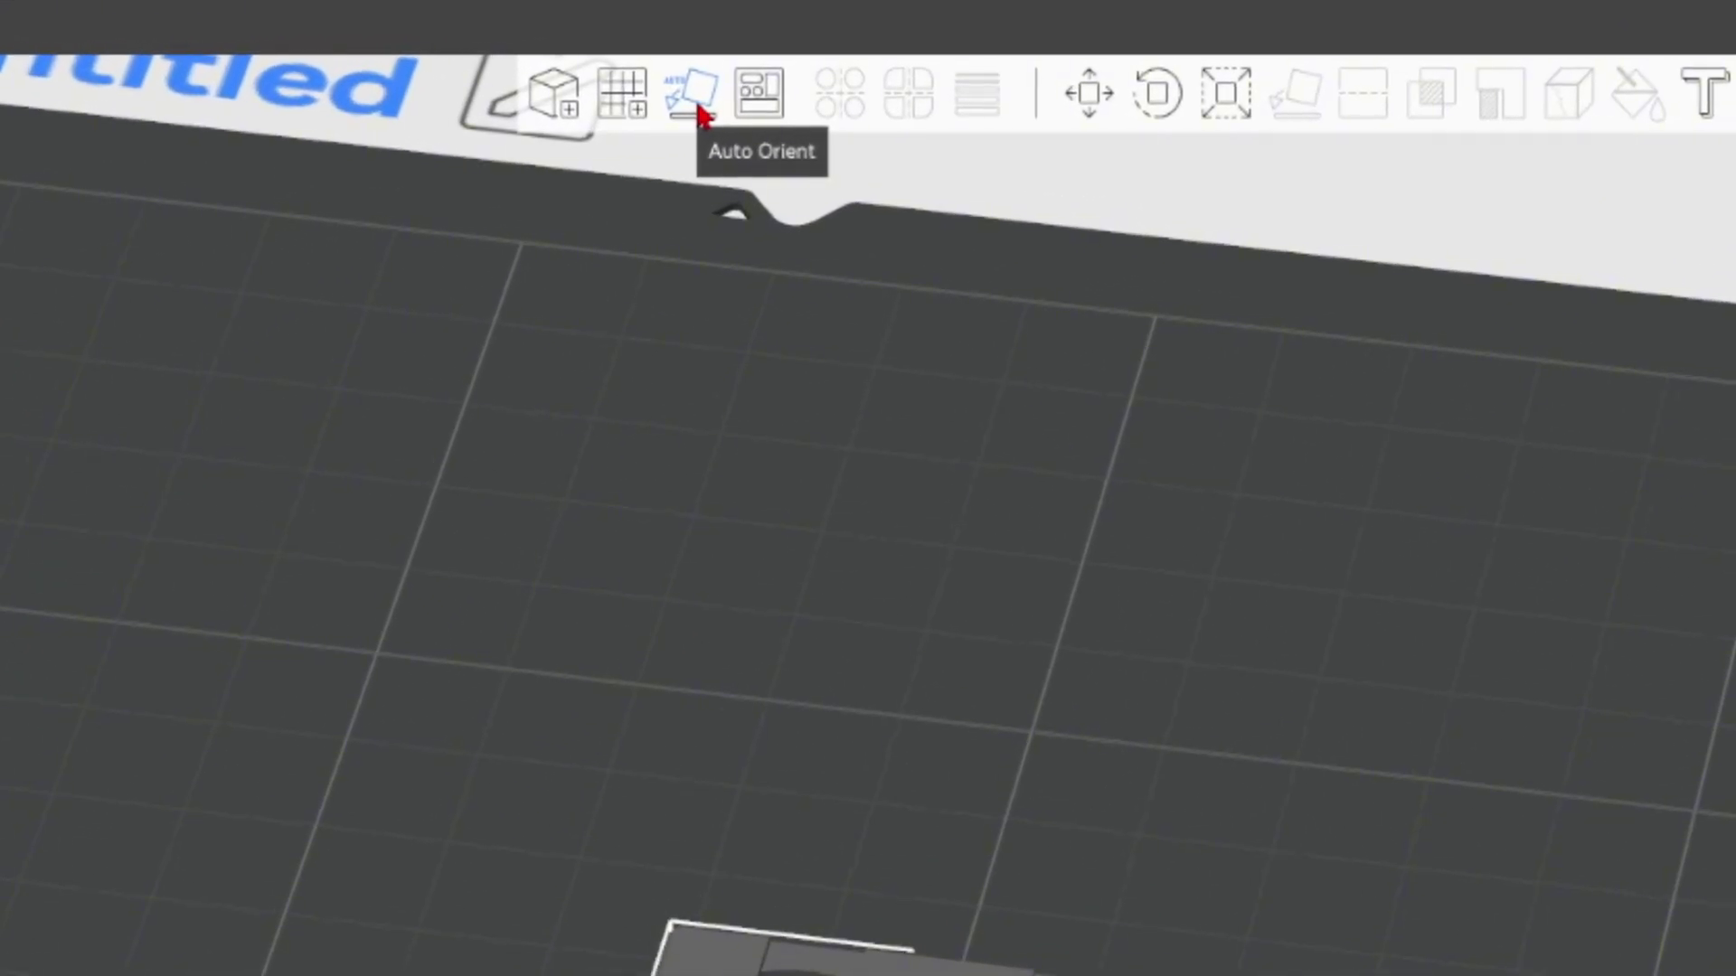
click(703, 113)
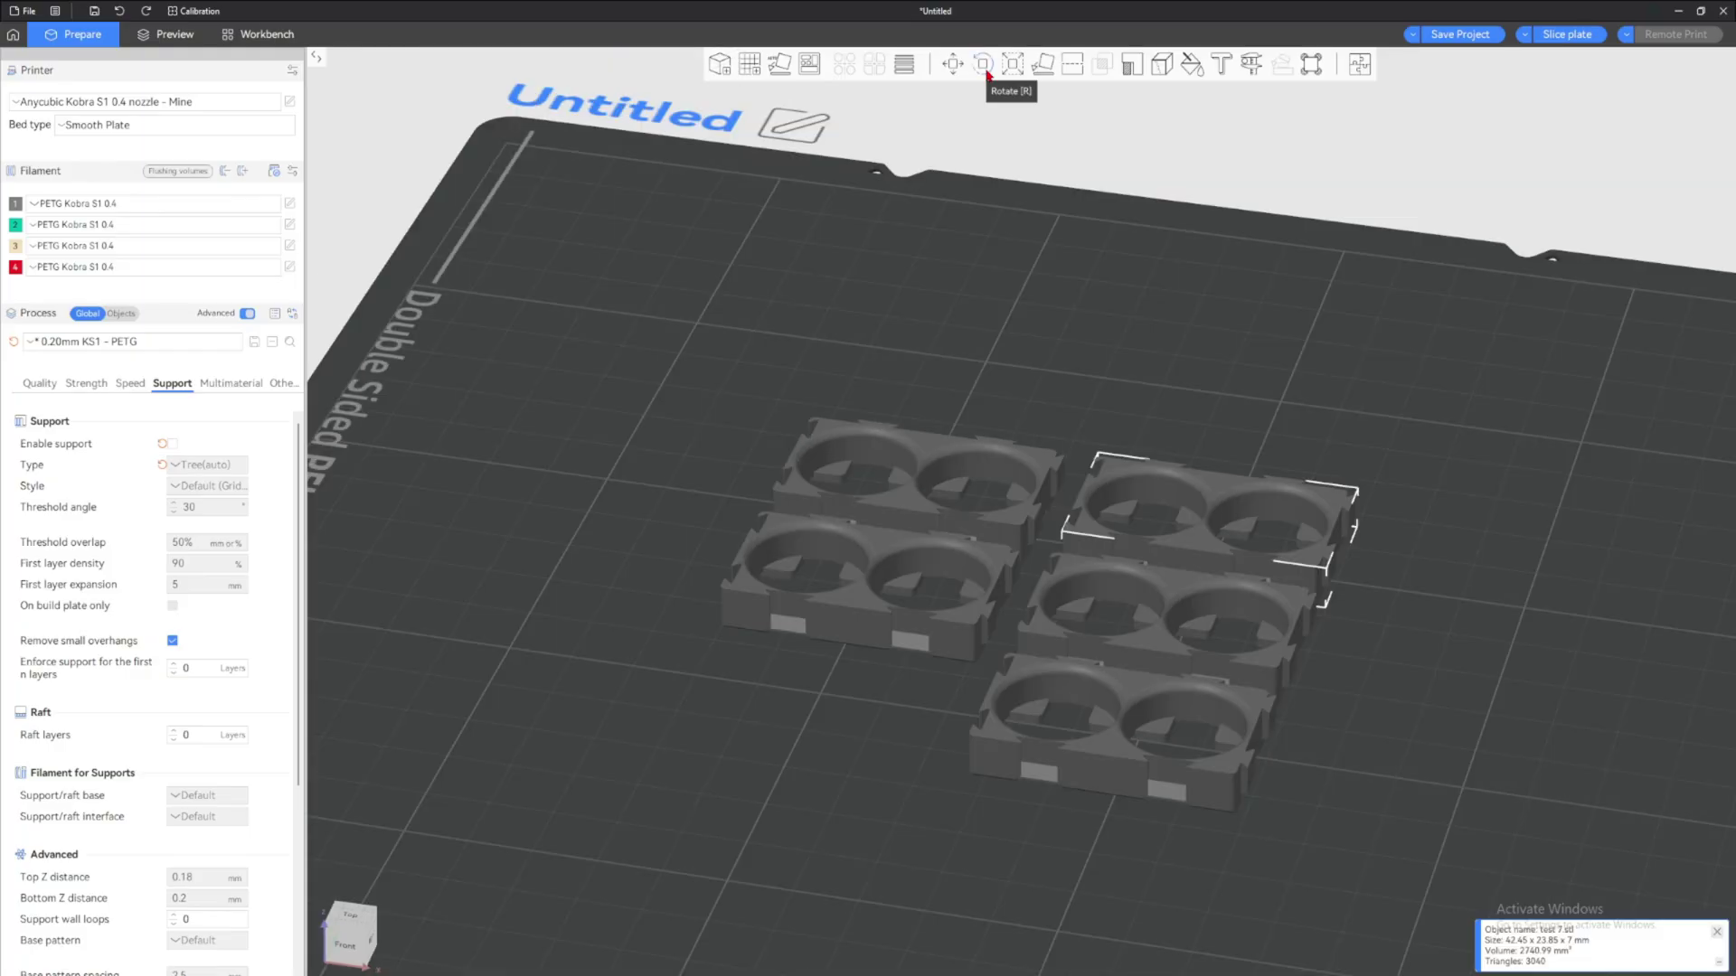
Rotate the rear right part about the Y axis to about 85 degrees and check it from the front
click(984, 64)
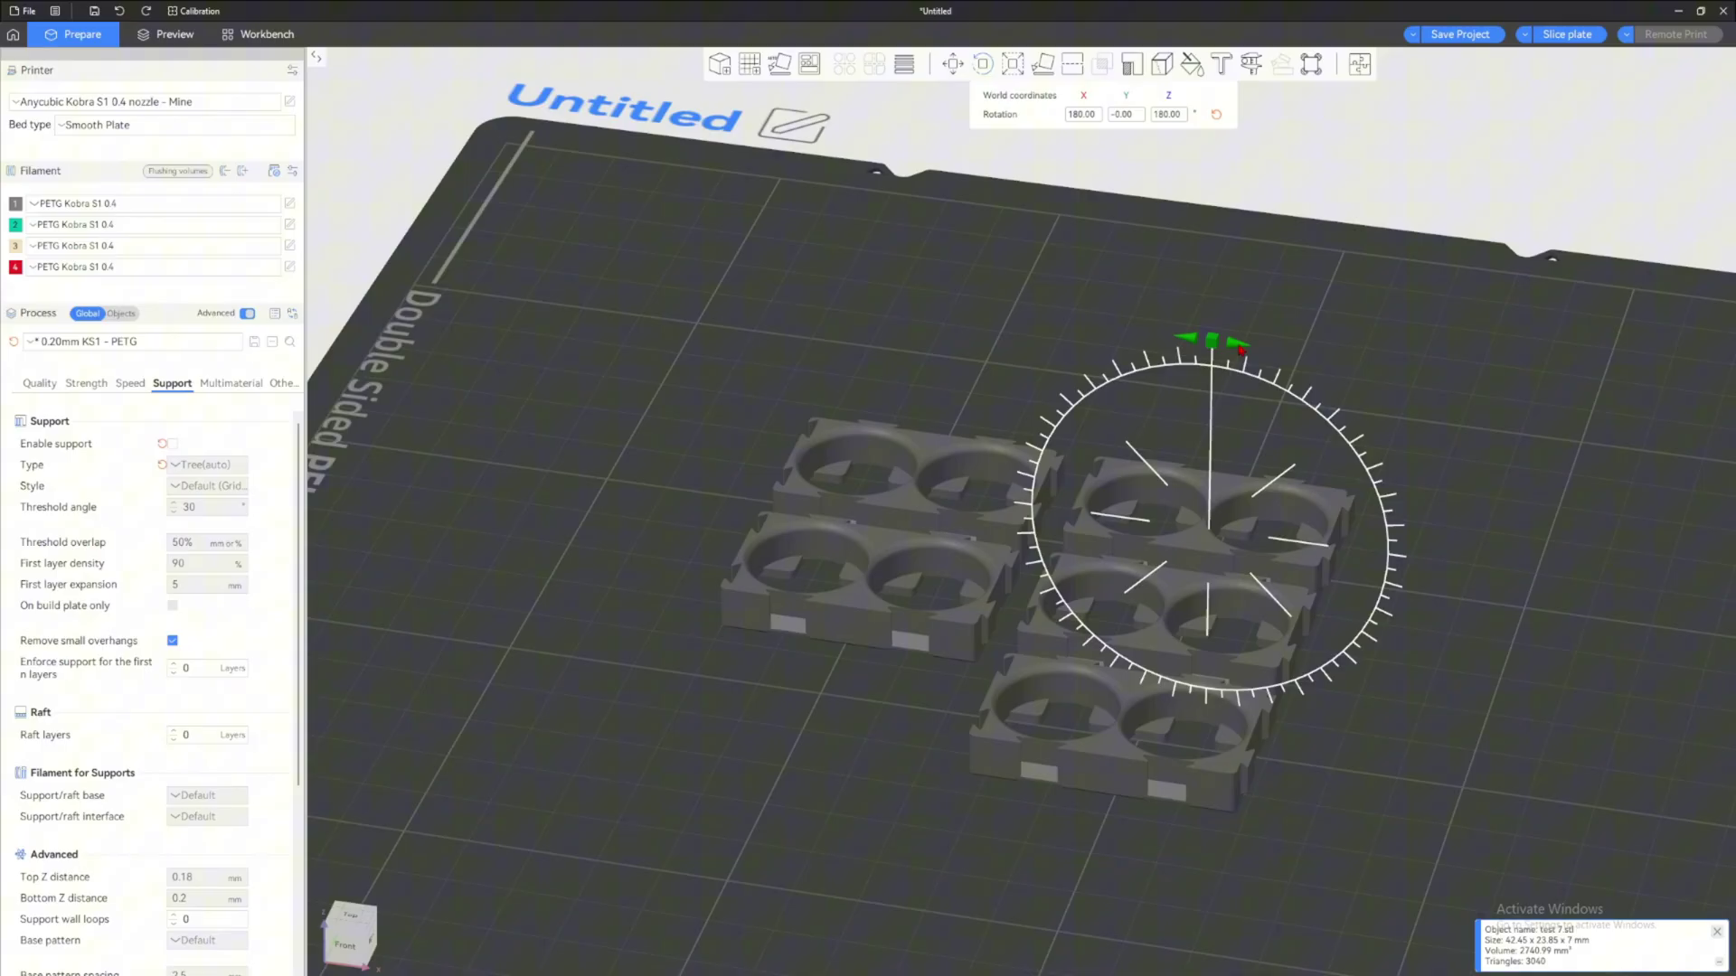
drag(1241, 348, 1036, 475)
key(3)
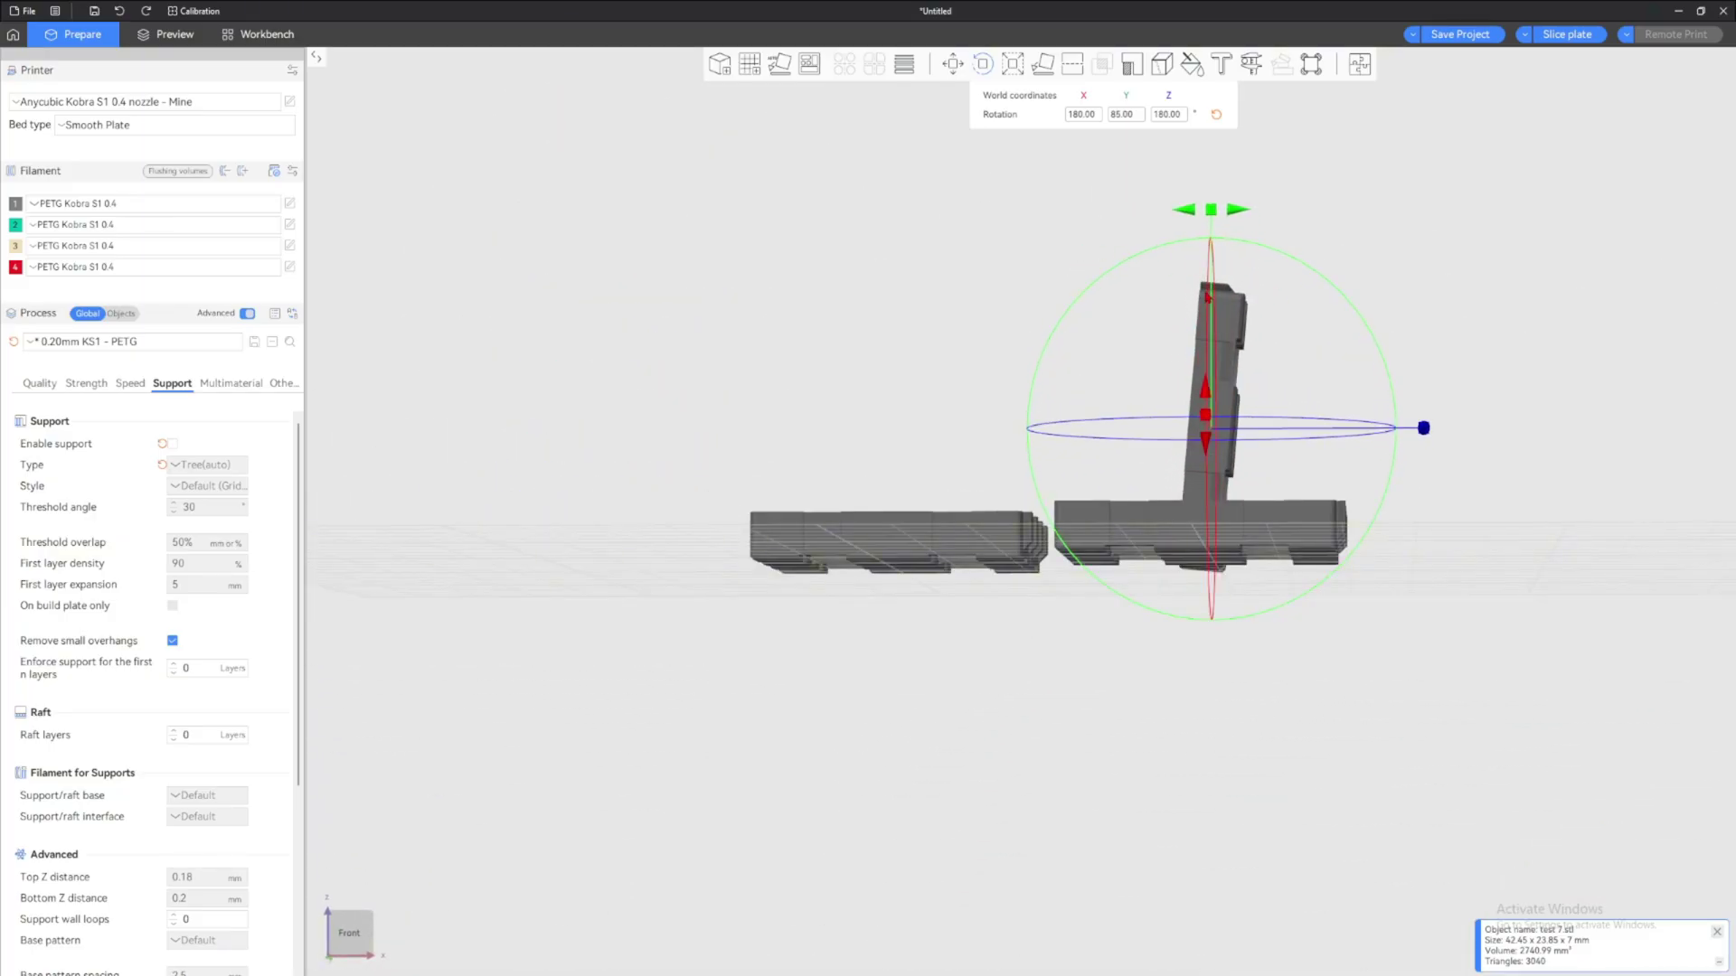
Auto-orient all five parts again, including the tilted one, and deselect them
key(ctrl+a)
key(0)
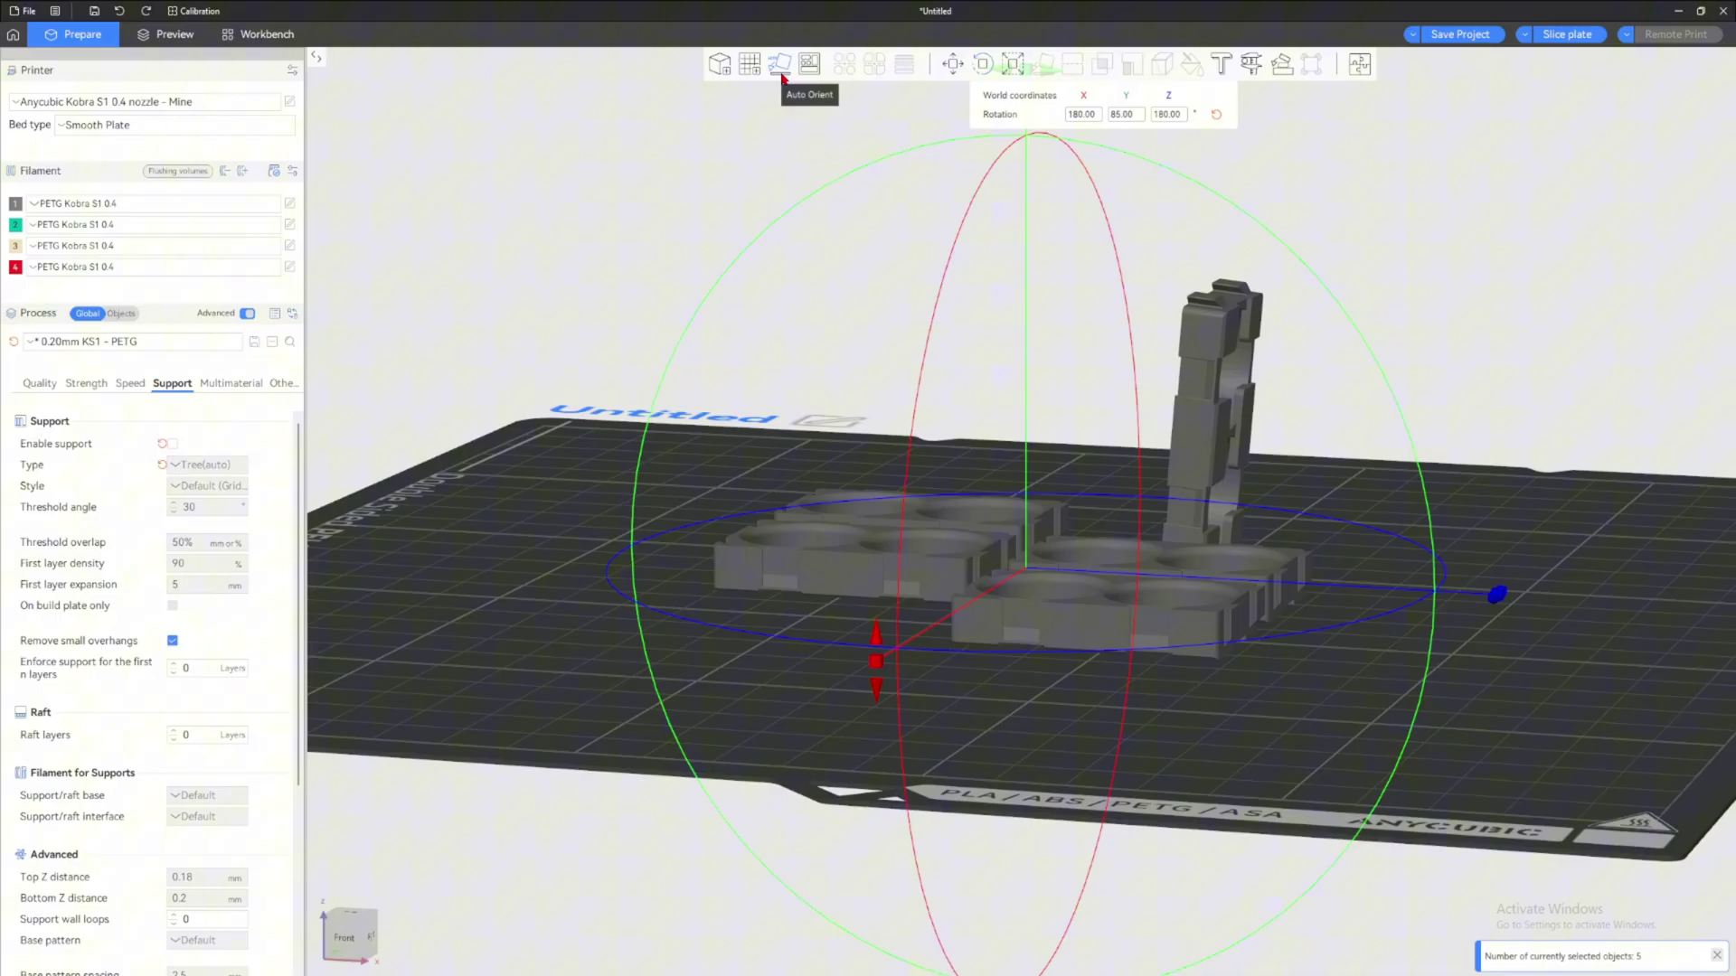
click(782, 74)
drag(1395, 192, 1406, 372)
scroll(1406, 371, up, 1)
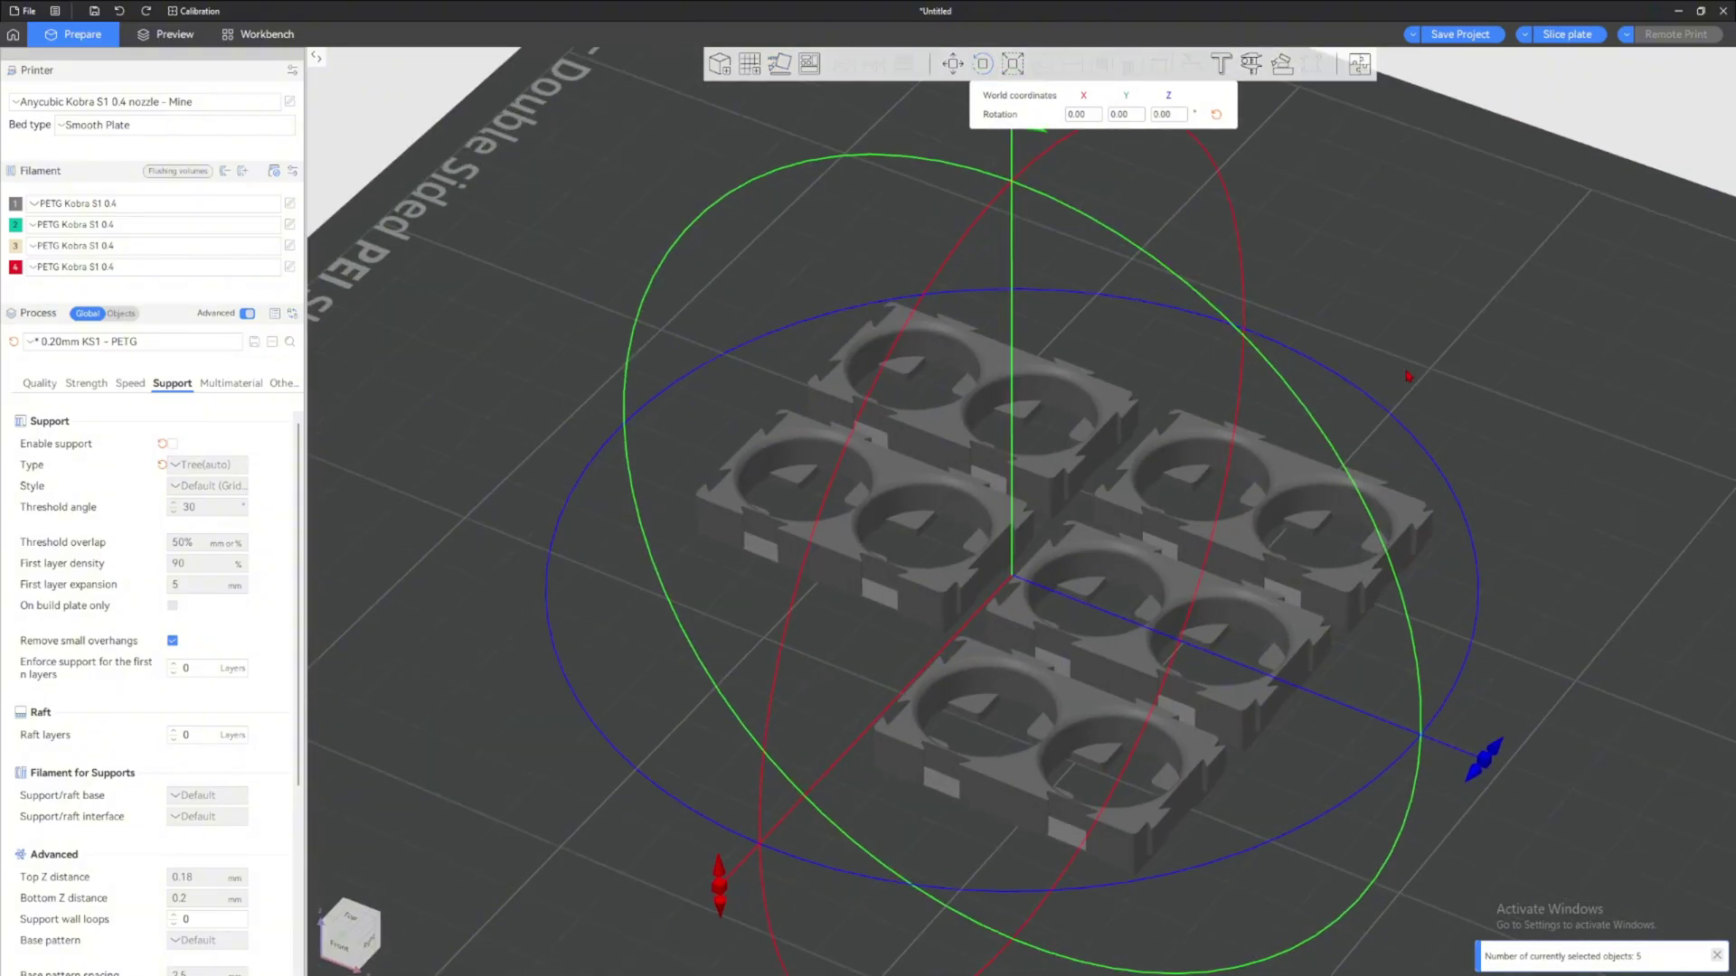
scroll(1407, 375, up, 3)
key(Escape)
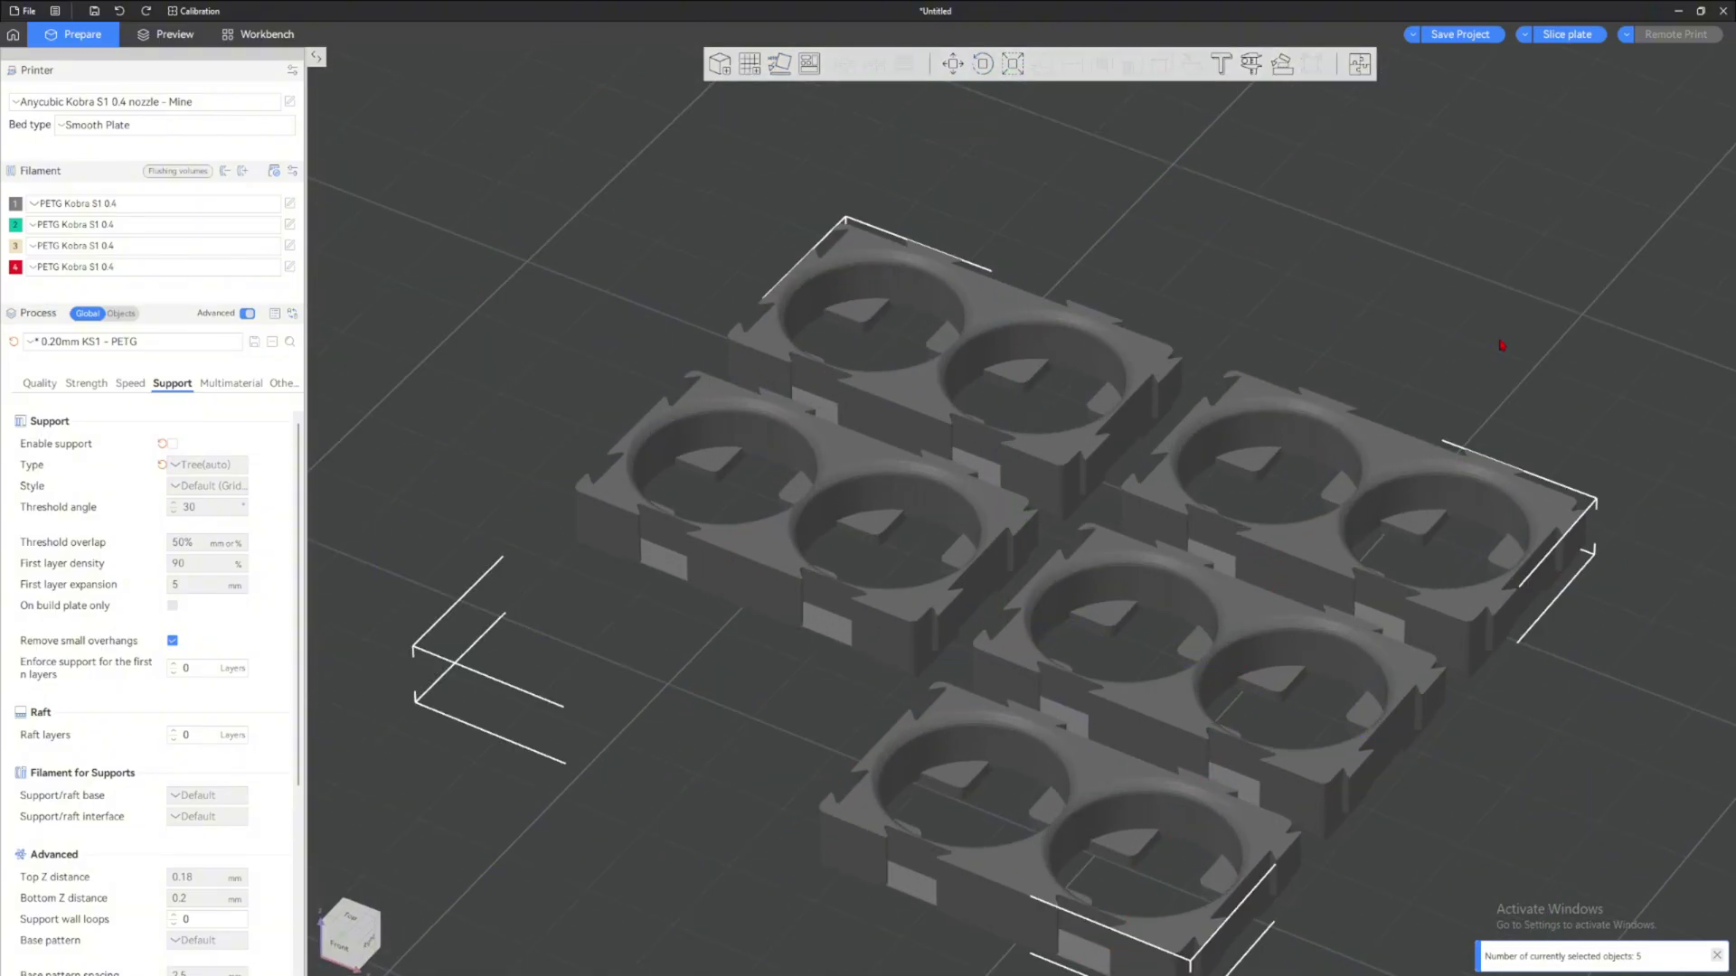
click(1493, 366)
Select the rear right part and lay it upside down on its broad ring-side face
scroll(1388, 370, down, 2)
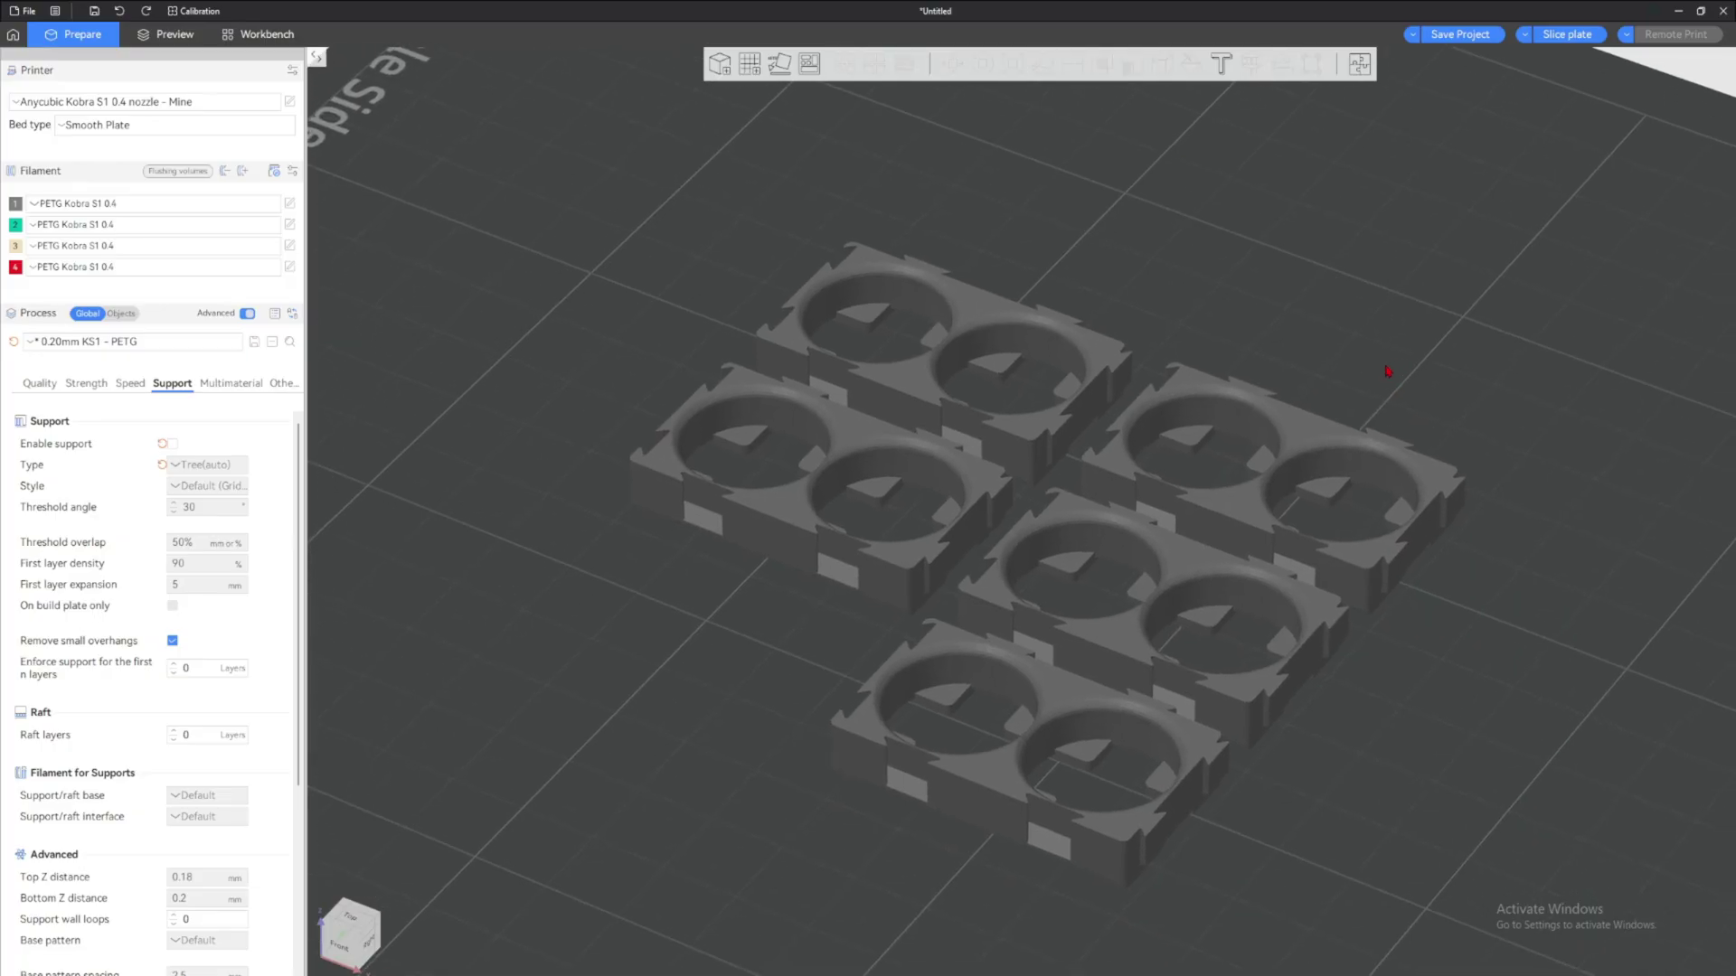
click(1304, 434)
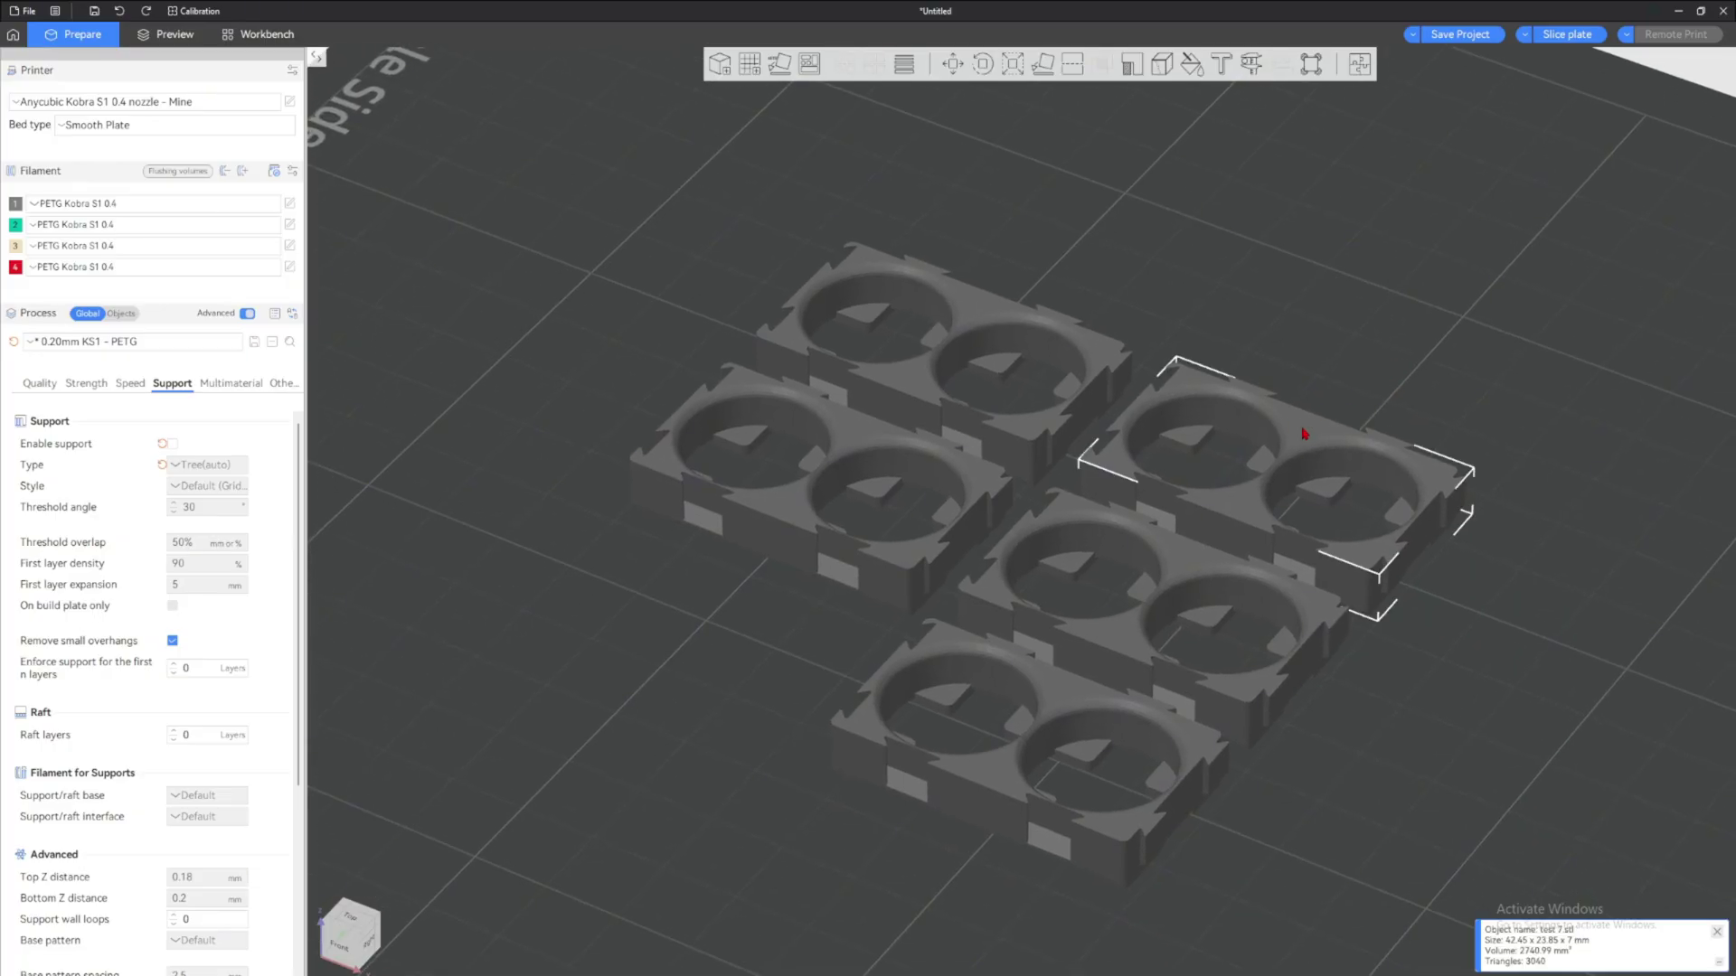
key(f)
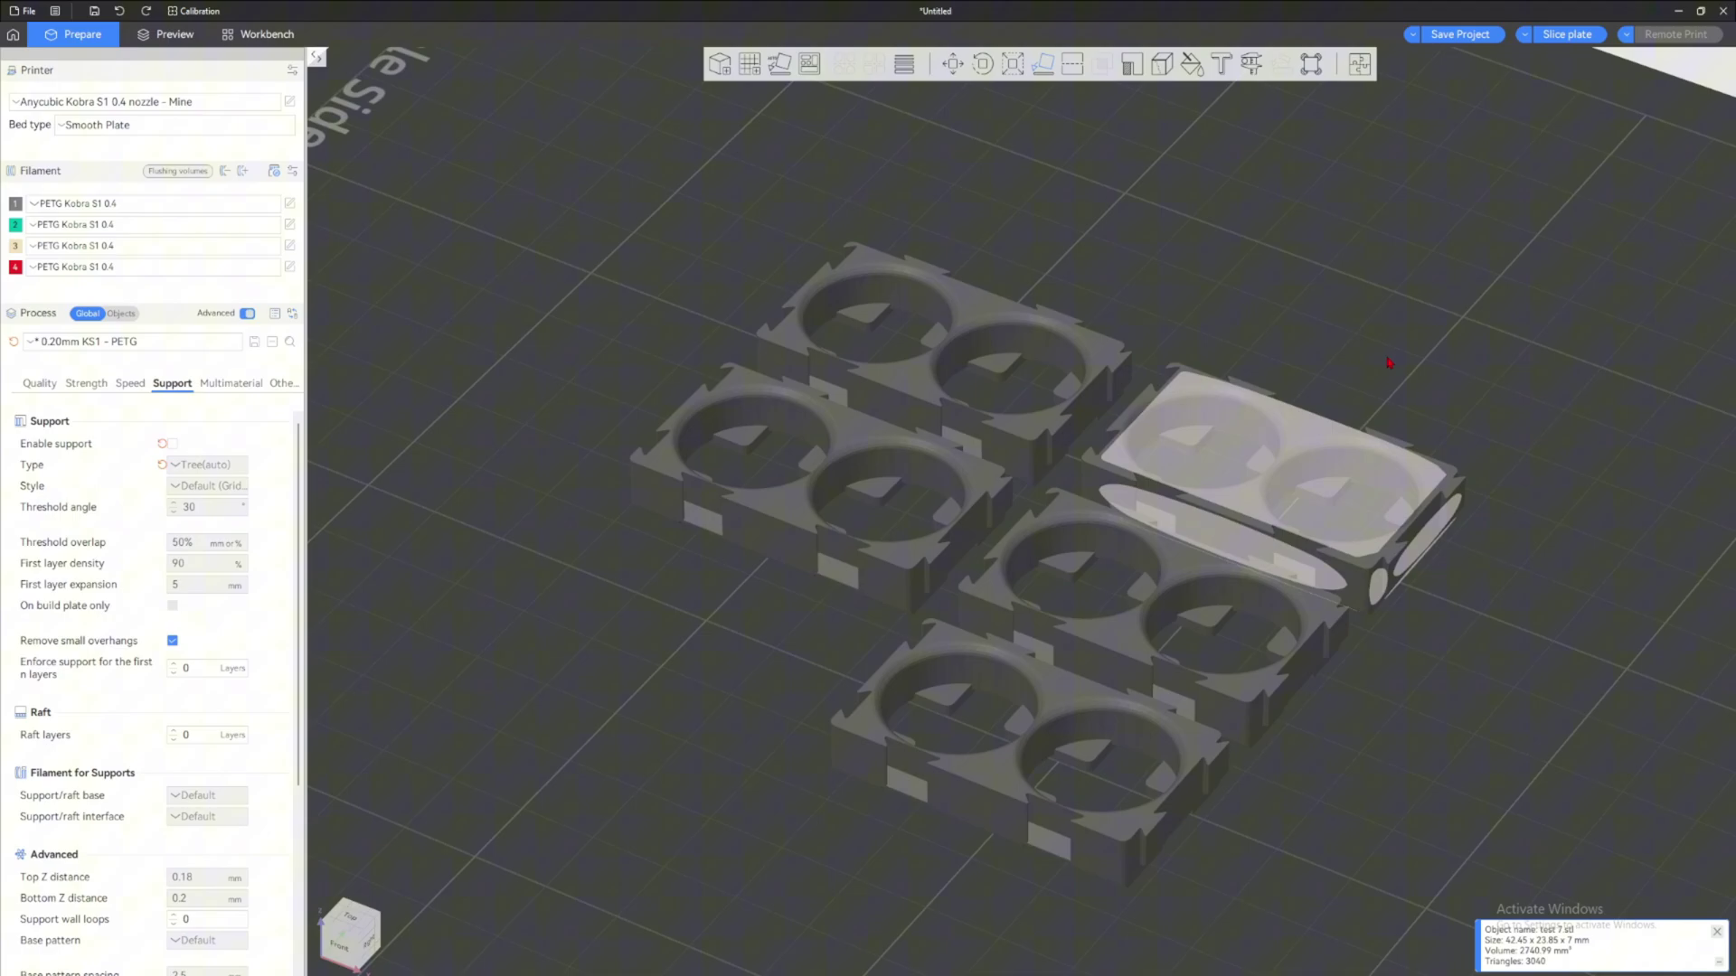
mouse_move(1392, 363)
mouse_down()
mouse_move(1371, 358)
mouse_move(1380, 344)
mouse_up()
click(1305, 445)
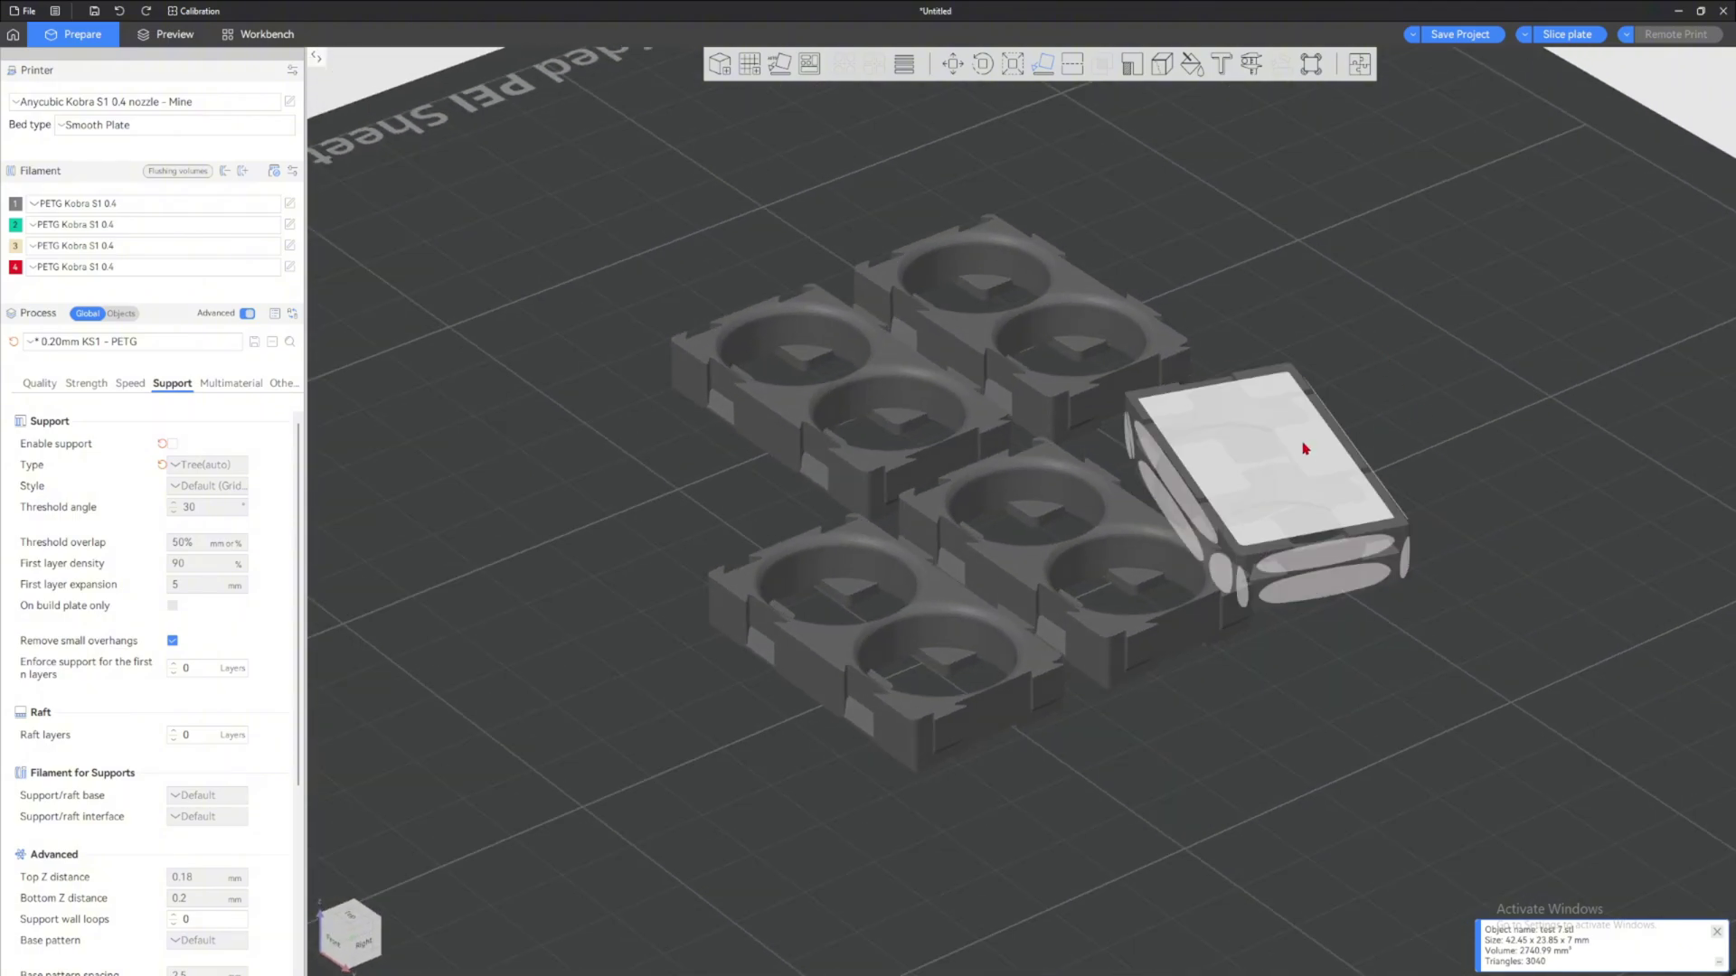
scroll(1538, 292, up, 3)
click(1538, 291)
drag(1538, 291, 1557, 342)
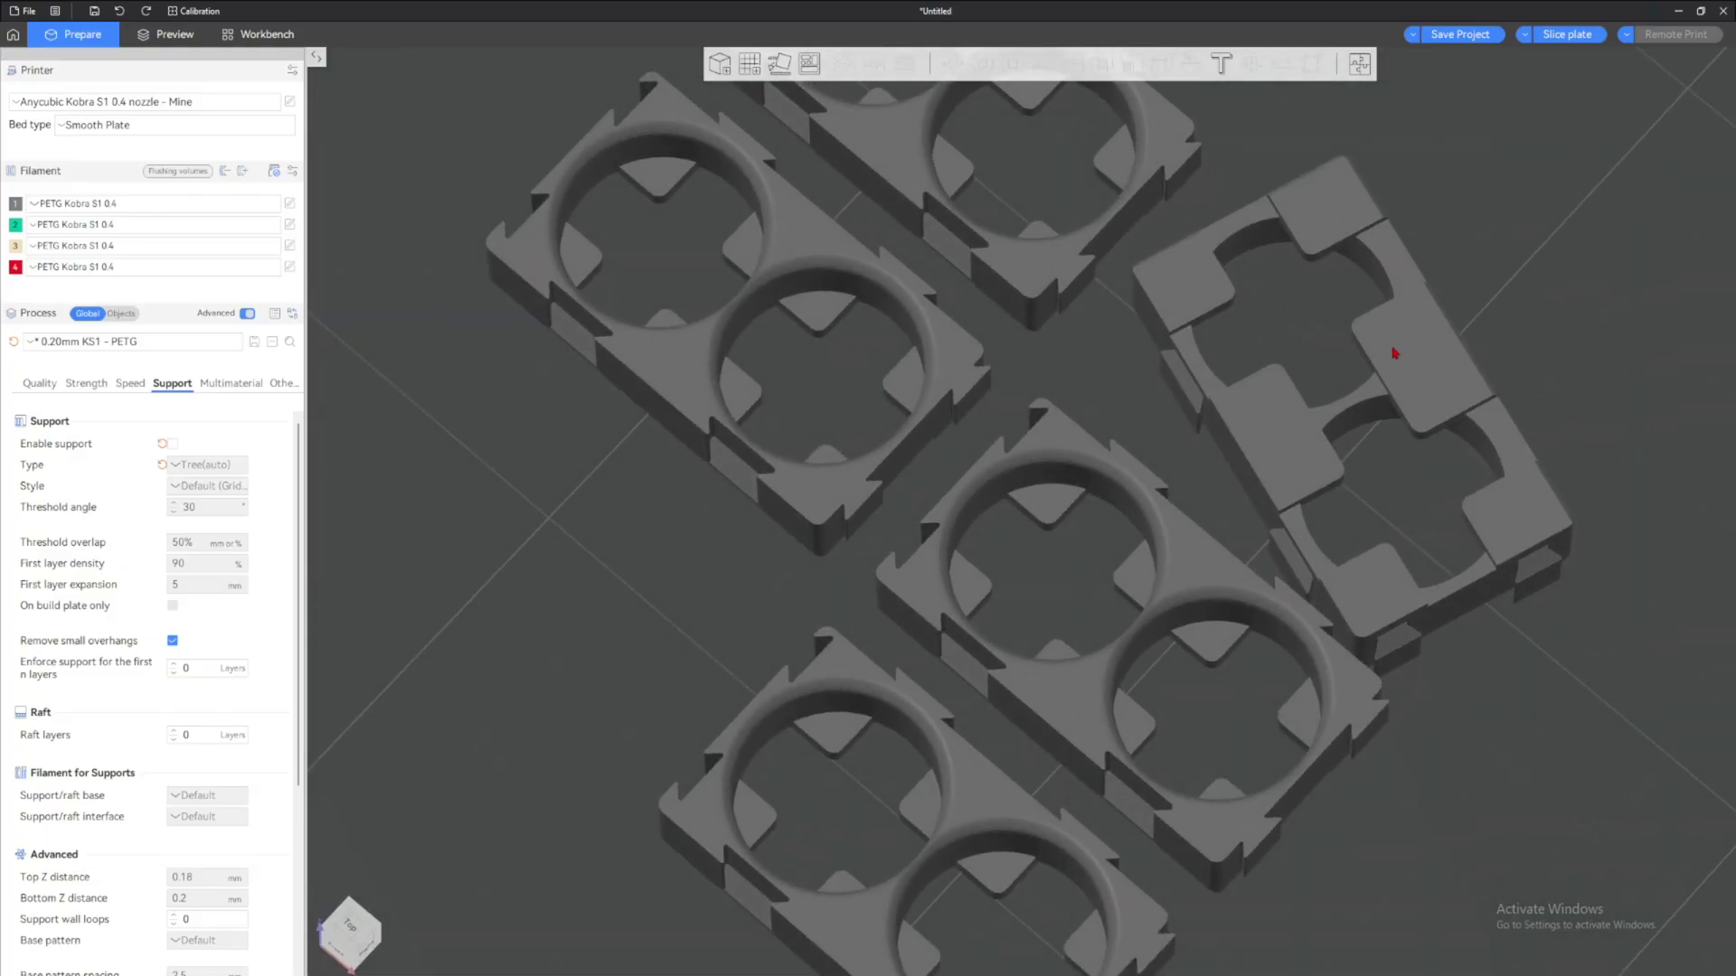
Move the flipped part away from the others, check it from below and stand it on its long side face
drag(1413, 367, 1542, 282)
drag(1322, 404, 1330, 305)
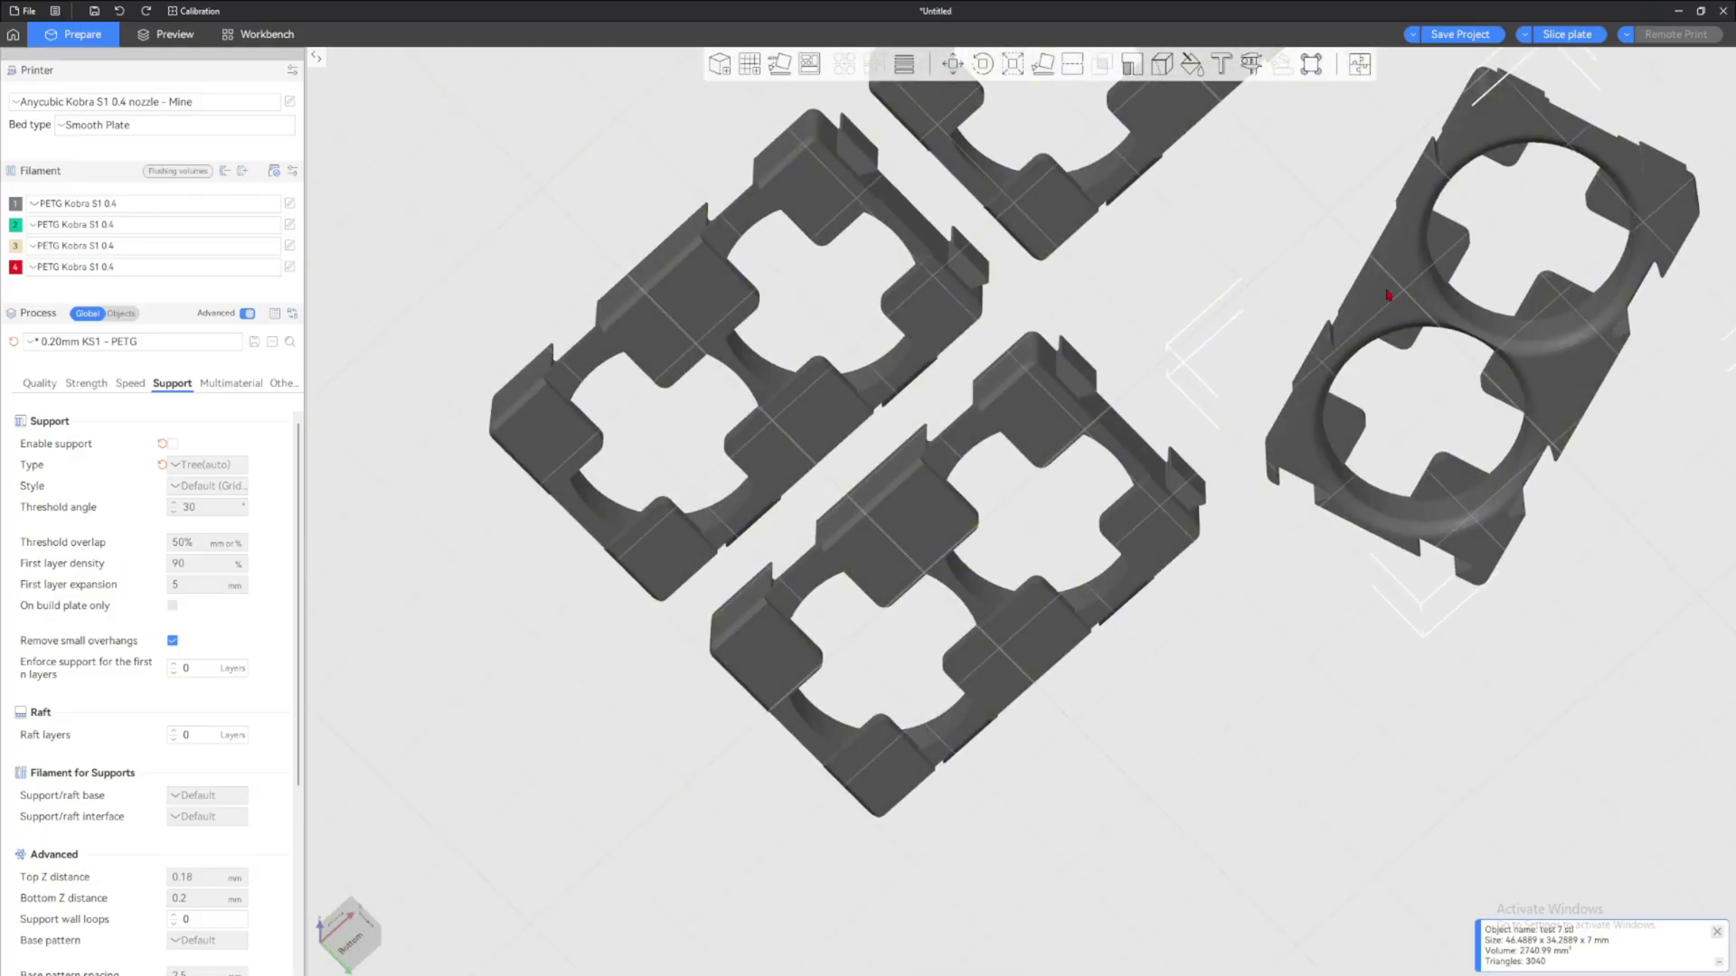
drag(1308, 242, 1309, 336)
key(f)
click(1388, 381)
click(1360, 380)
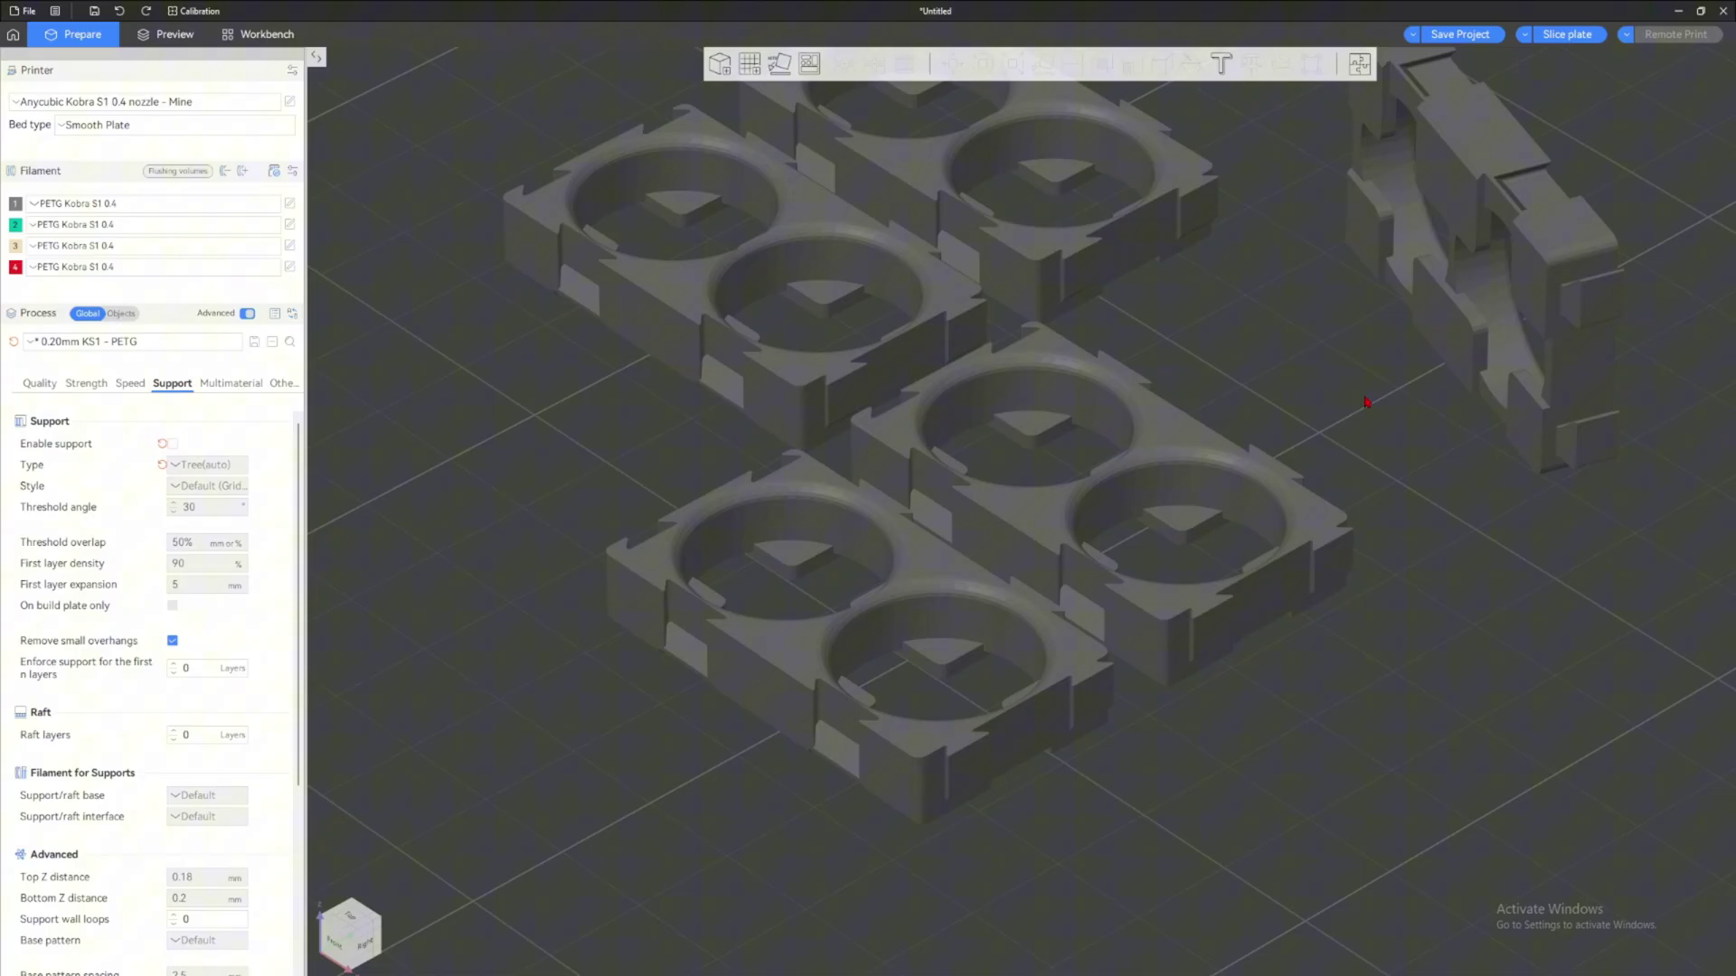
Select the standing part and lay it back down flat with its ring side on the build plate
drag(1368, 401, 1422, 374)
click(1411, 375)
key(0)
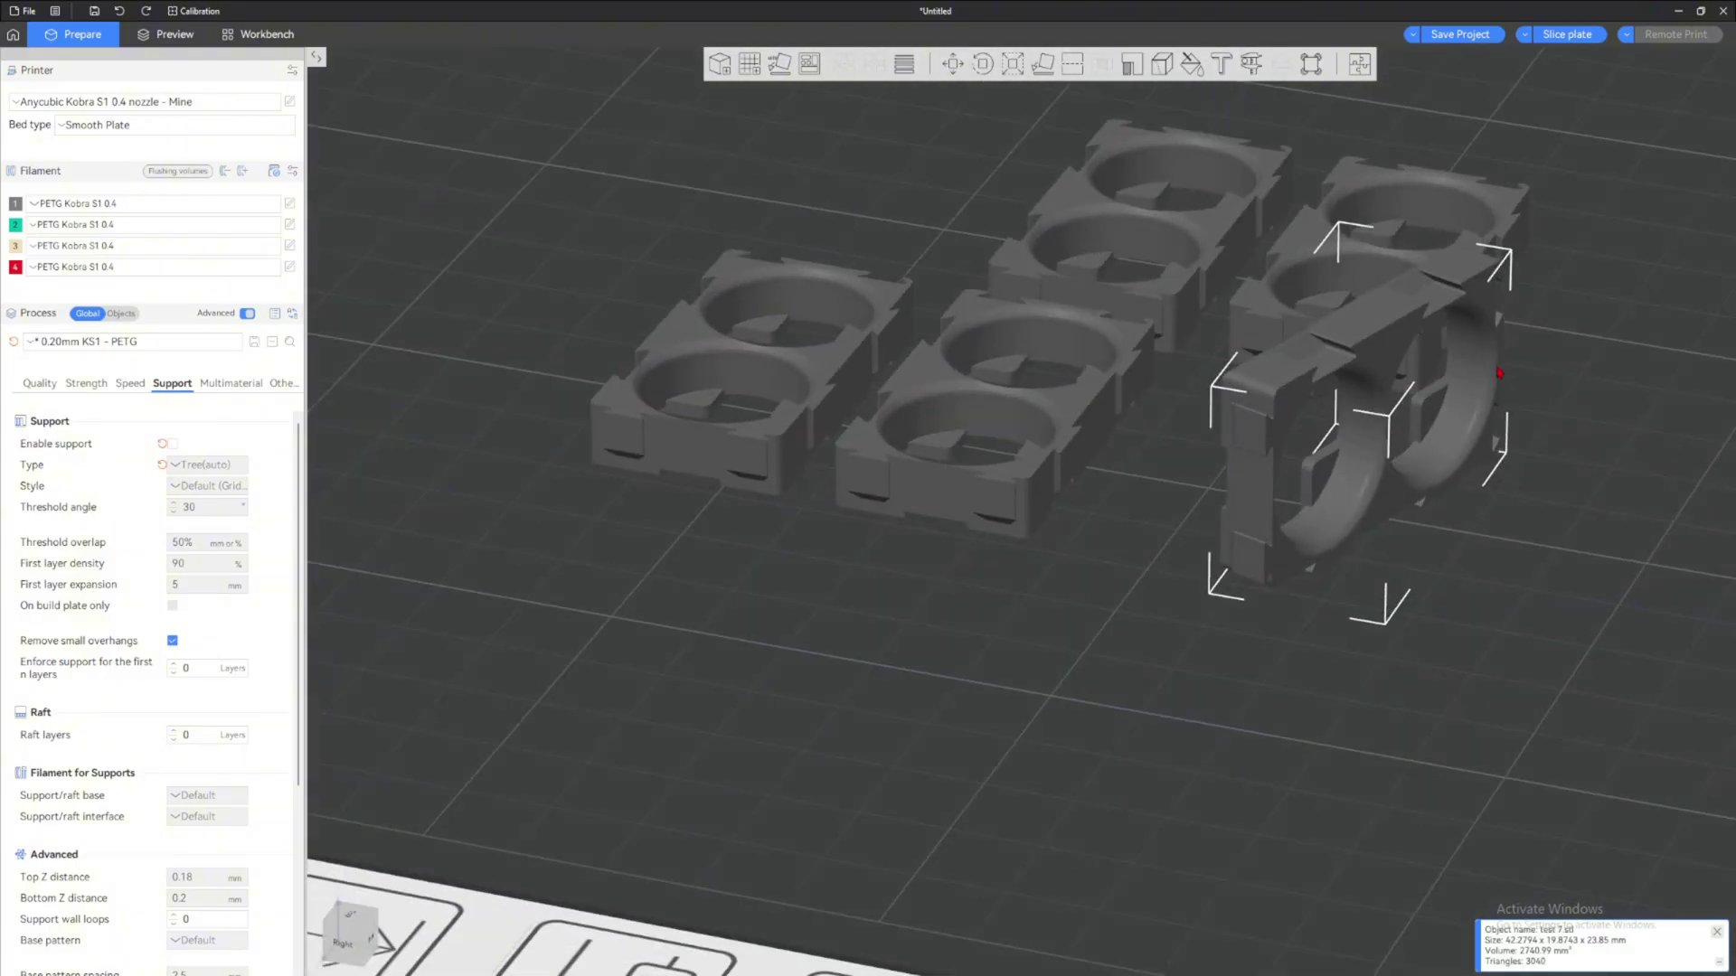
key(f)
click(1478, 655)
drag(1477, 655, 1426, 247)
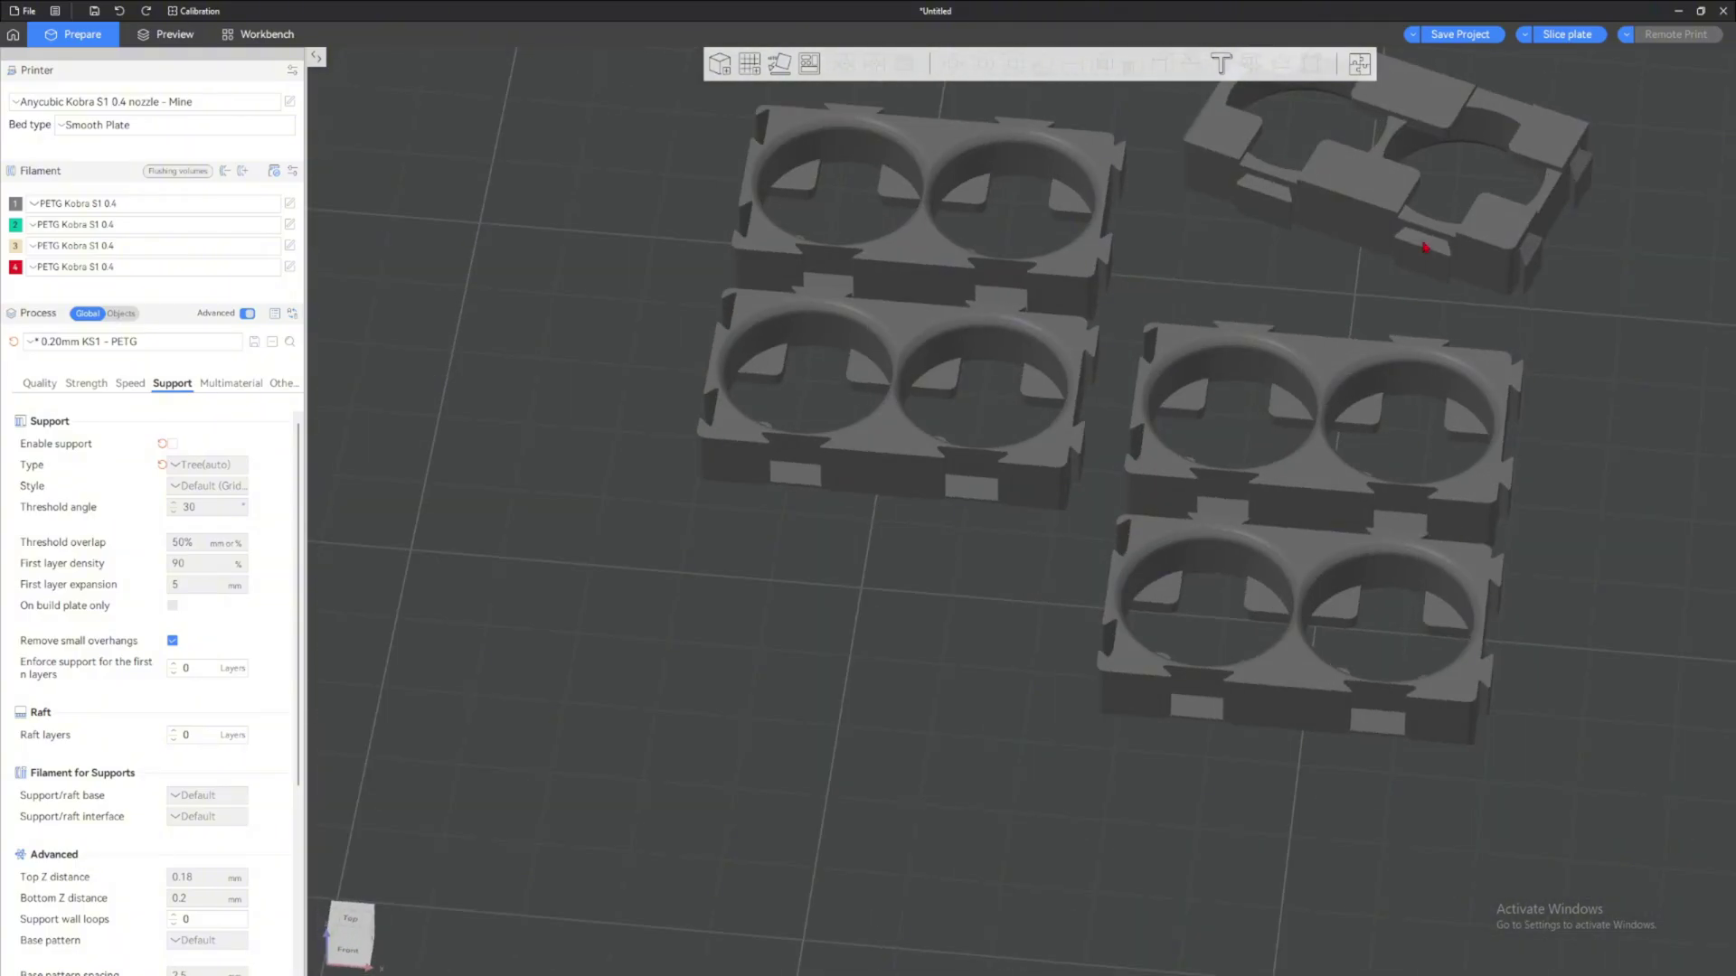
Select the flipped part at the rear right and lay it on one of the small faces at its short end
right_drag(1427, 247, 1522, 507)
scroll(1363, 381, down, 3)
click(1356, 390)
key(f)
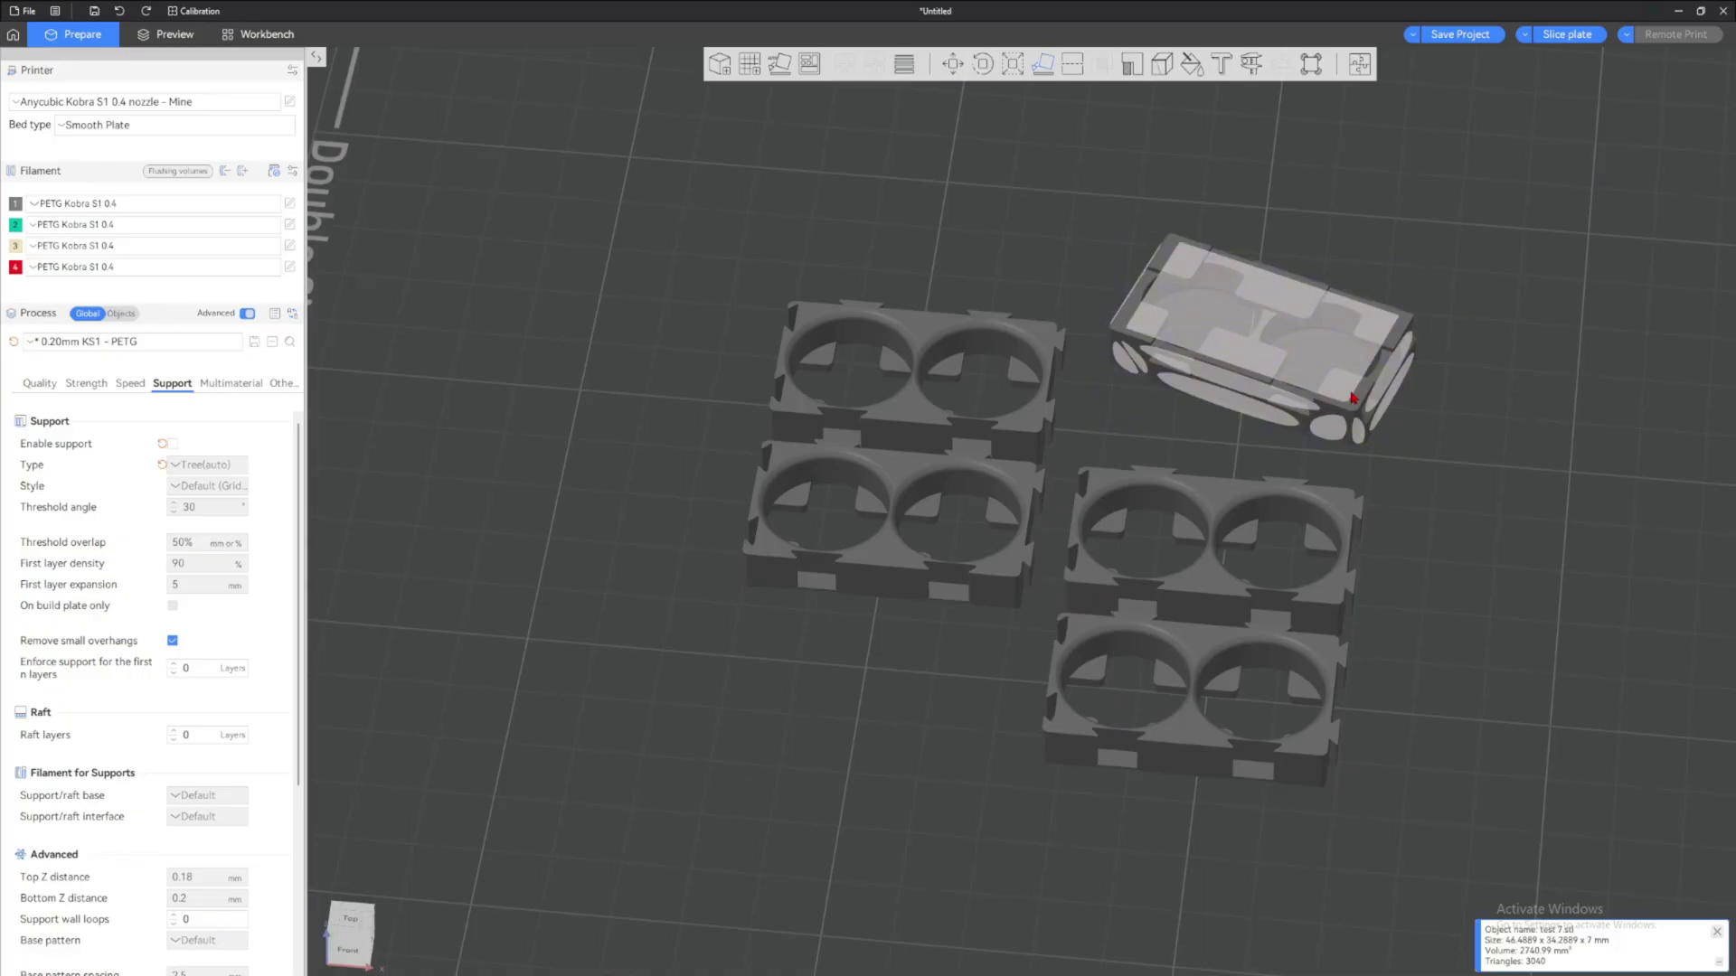
click(1394, 378)
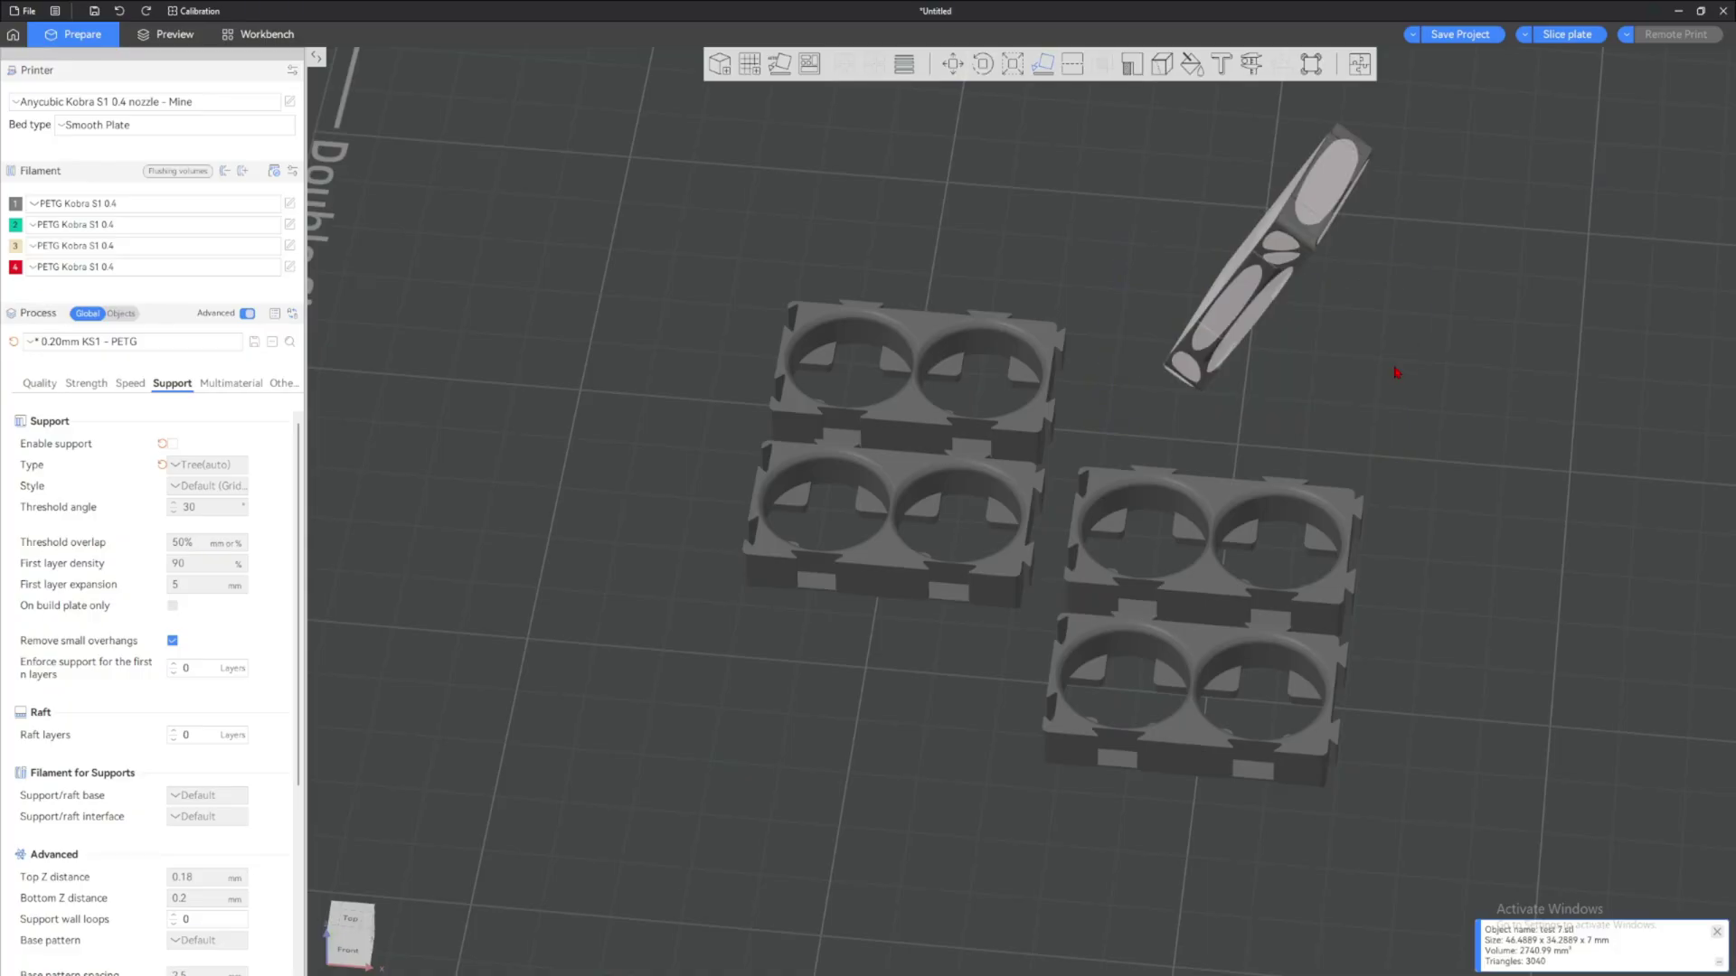
Lay the same part on another end face so that it stands upright at full length
click(1325, 215)
key(f)
click(1323, 198)
click(1325, 196)
click(1299, 250)
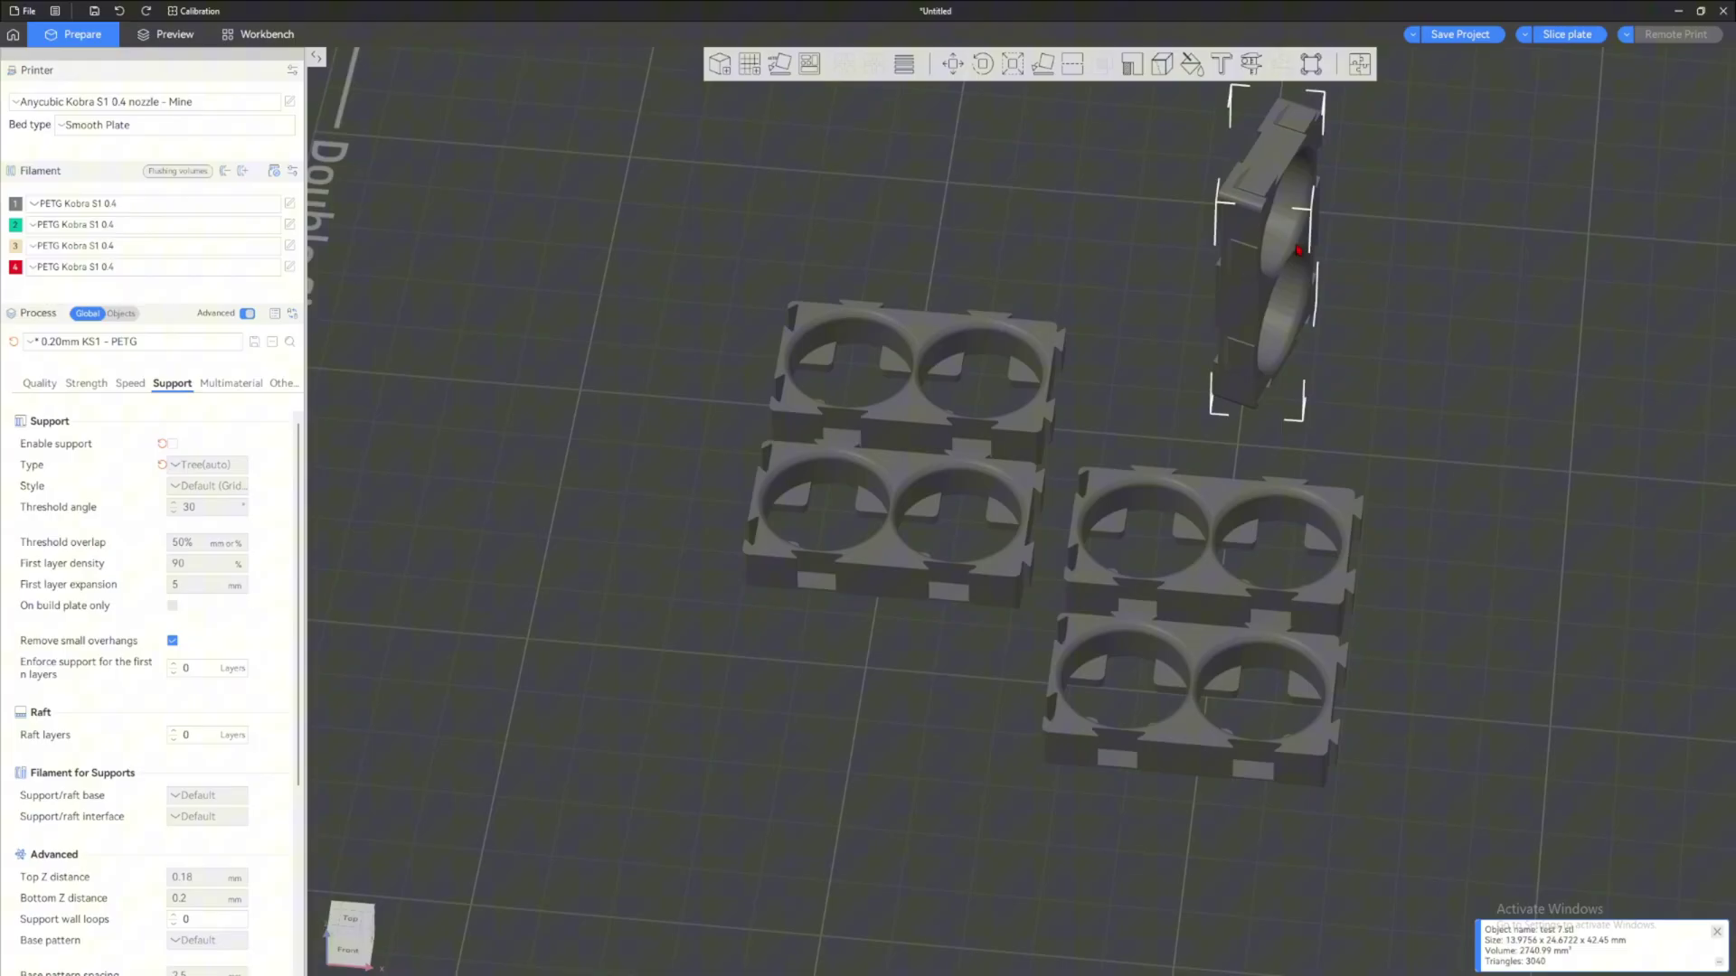
Lay the upright part flat on its ring side again and auto-arrange all five parts on the plate
key(f)
click(1317, 263)
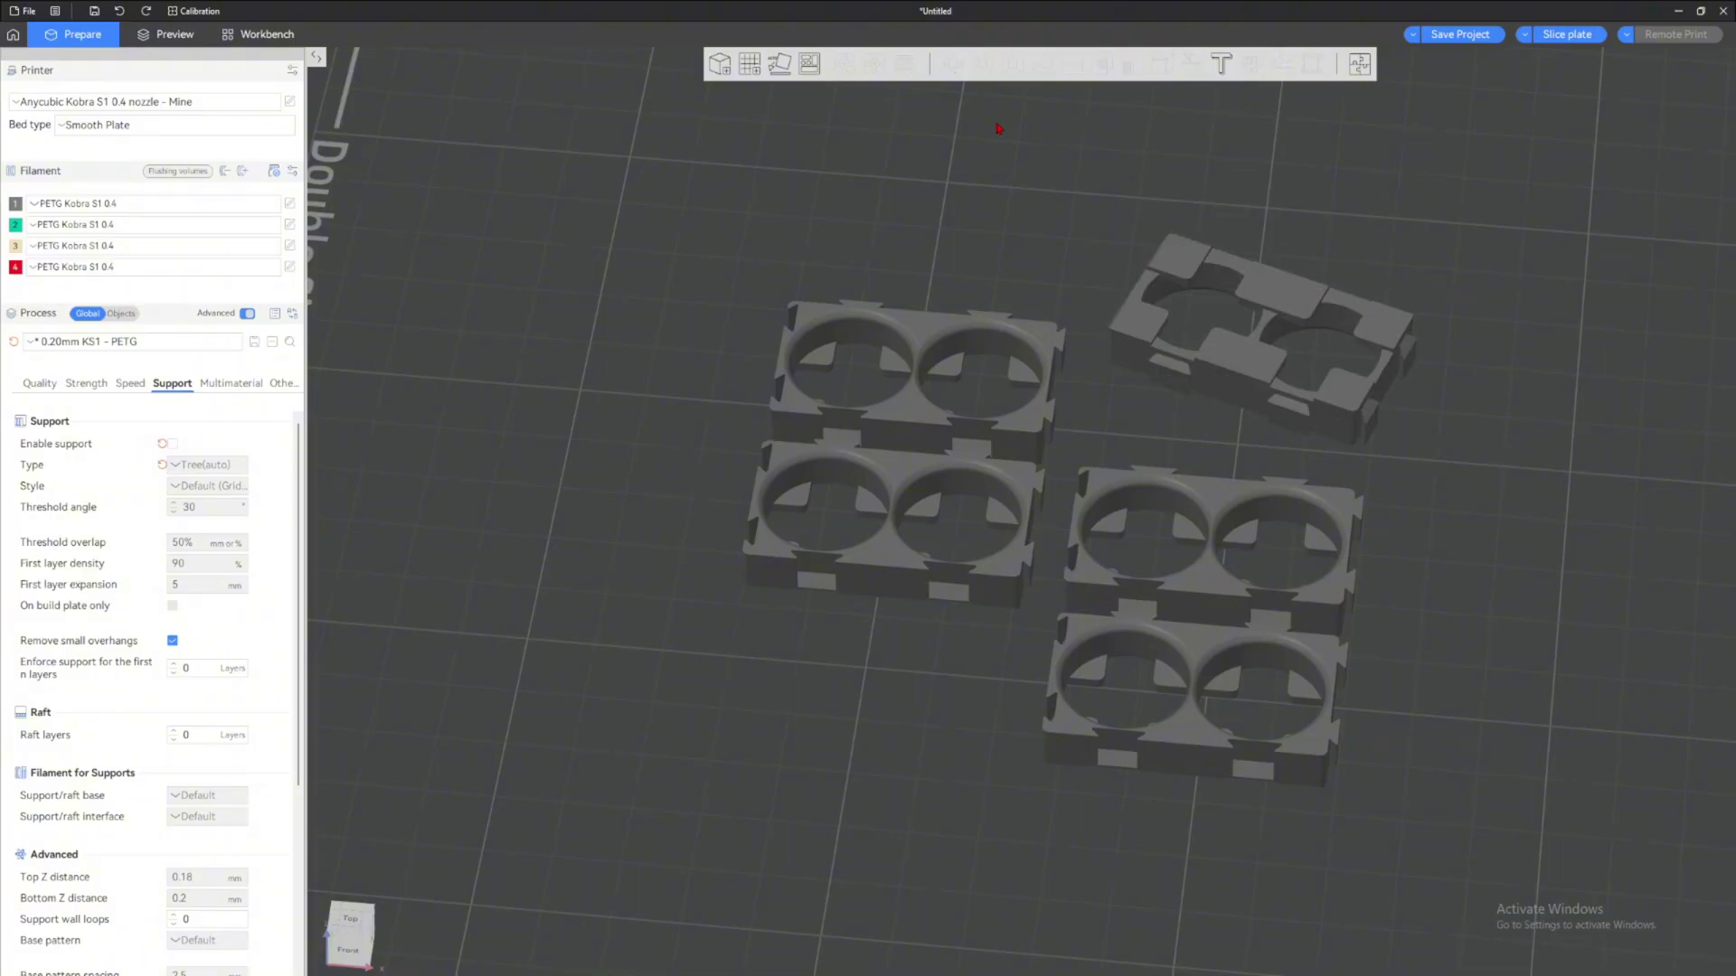
key(ctrl+a)
key(a)
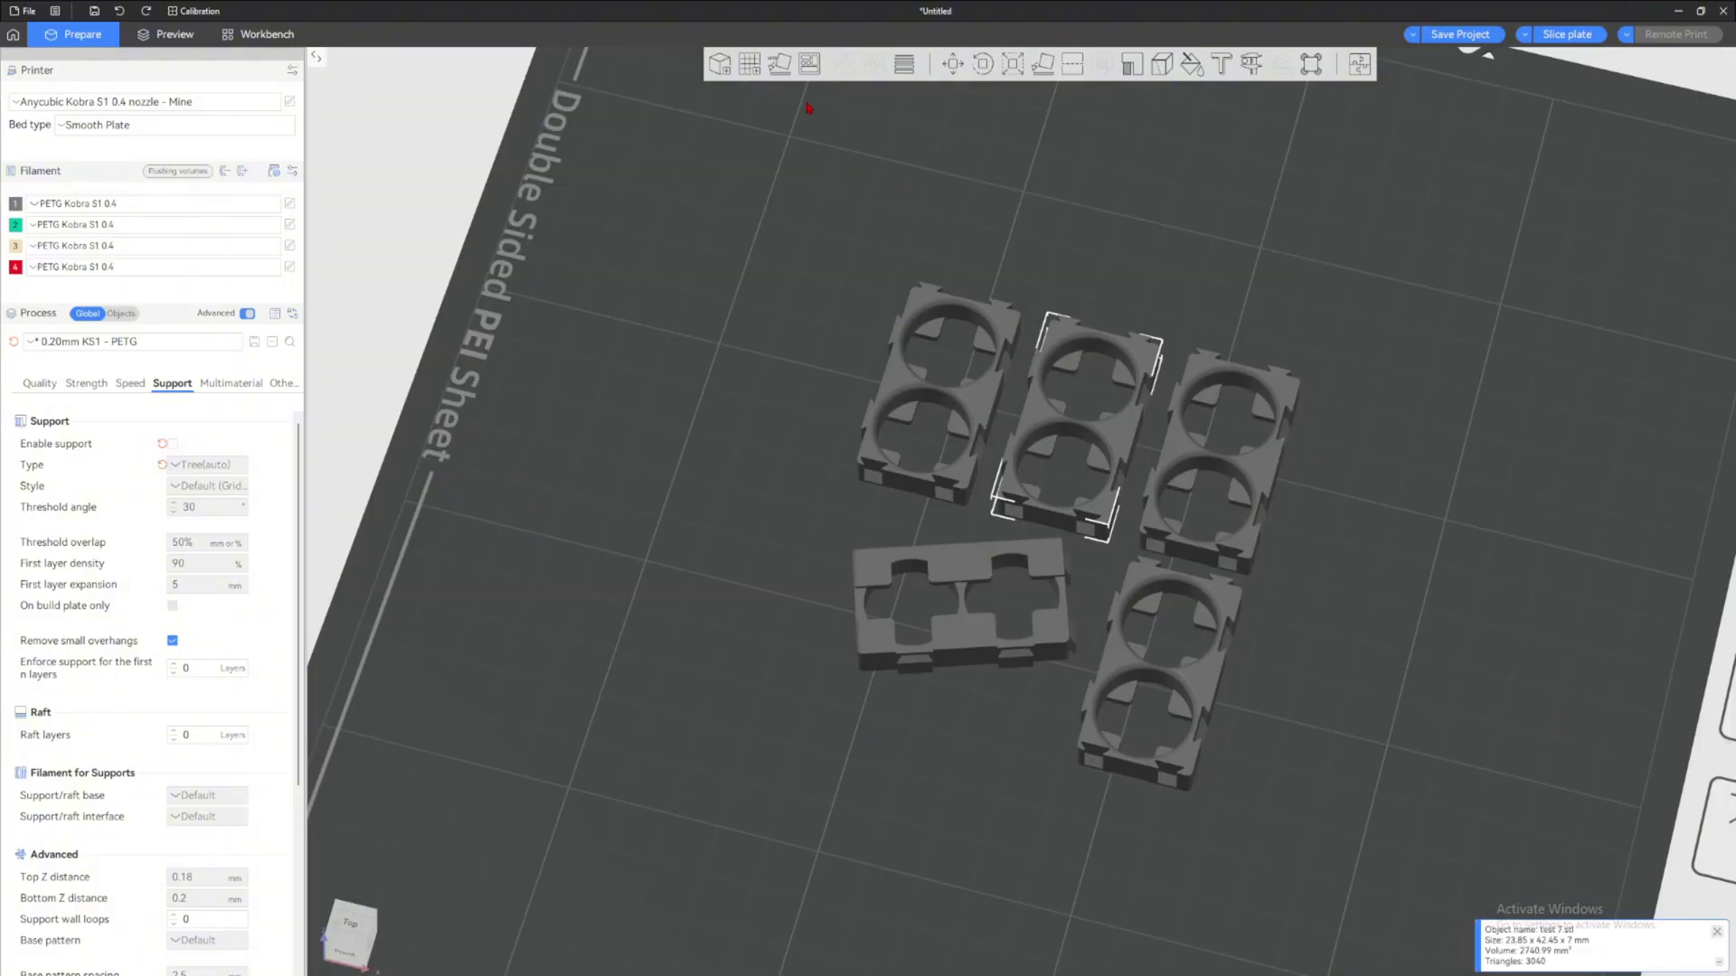
Stand the middle rear part upright by laying it on its short end face, and select it
key(f)
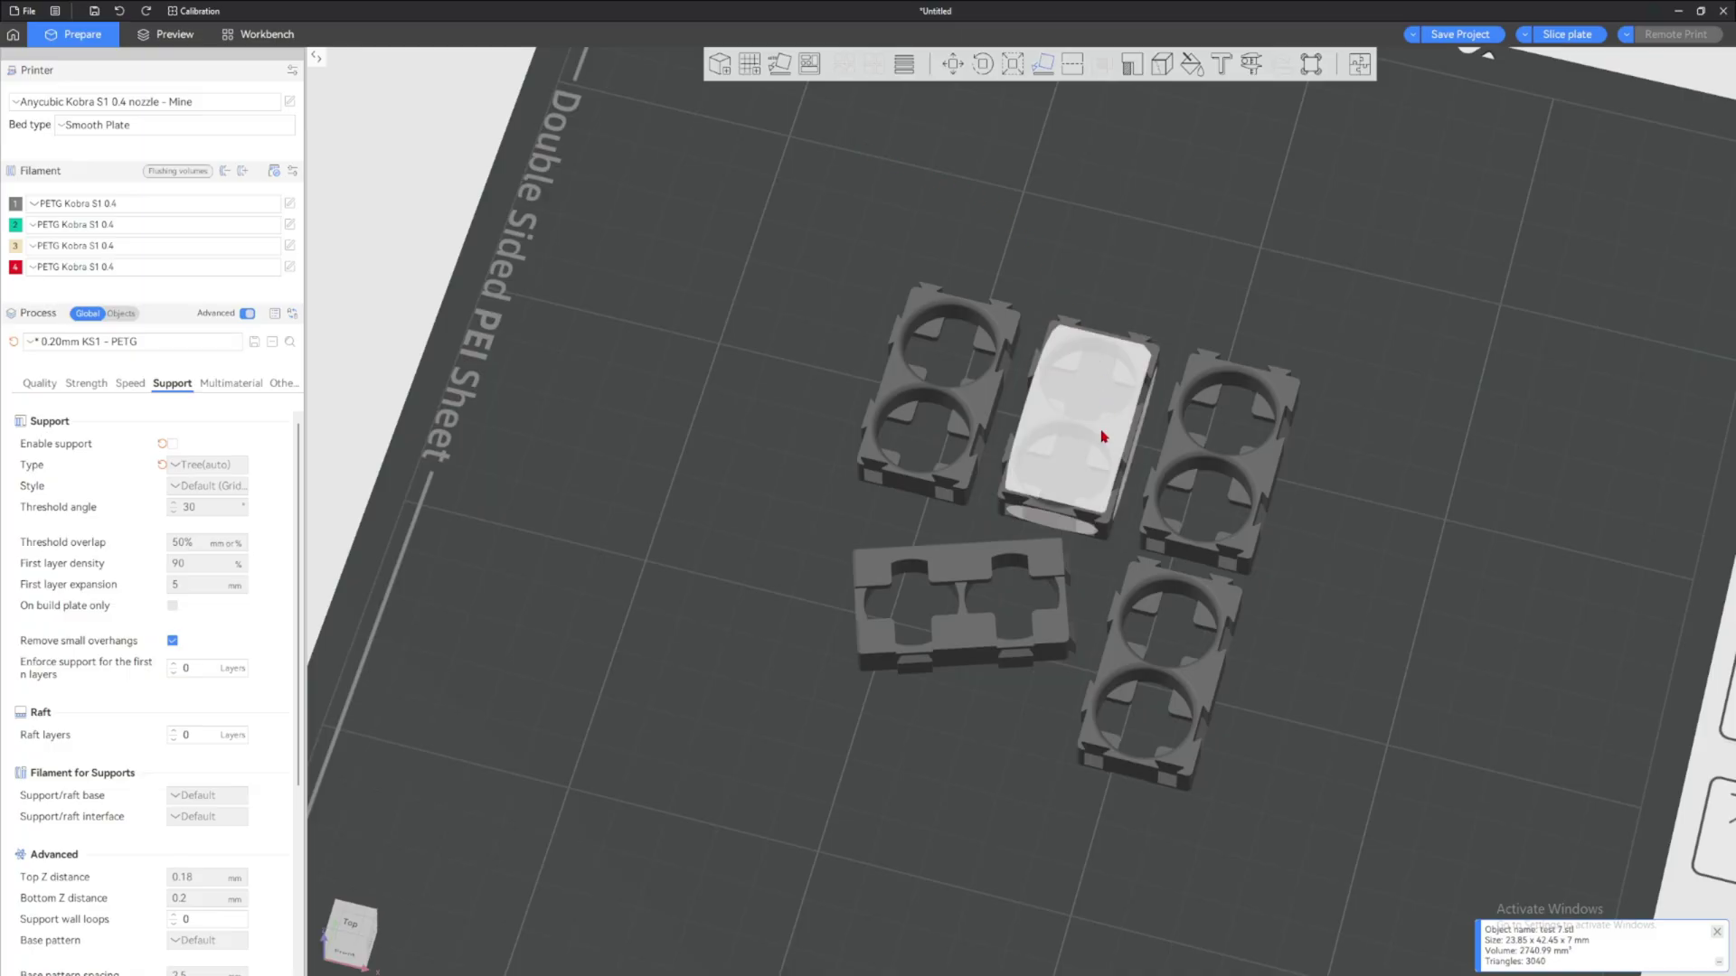
drag(1222, 270, 1208, 265)
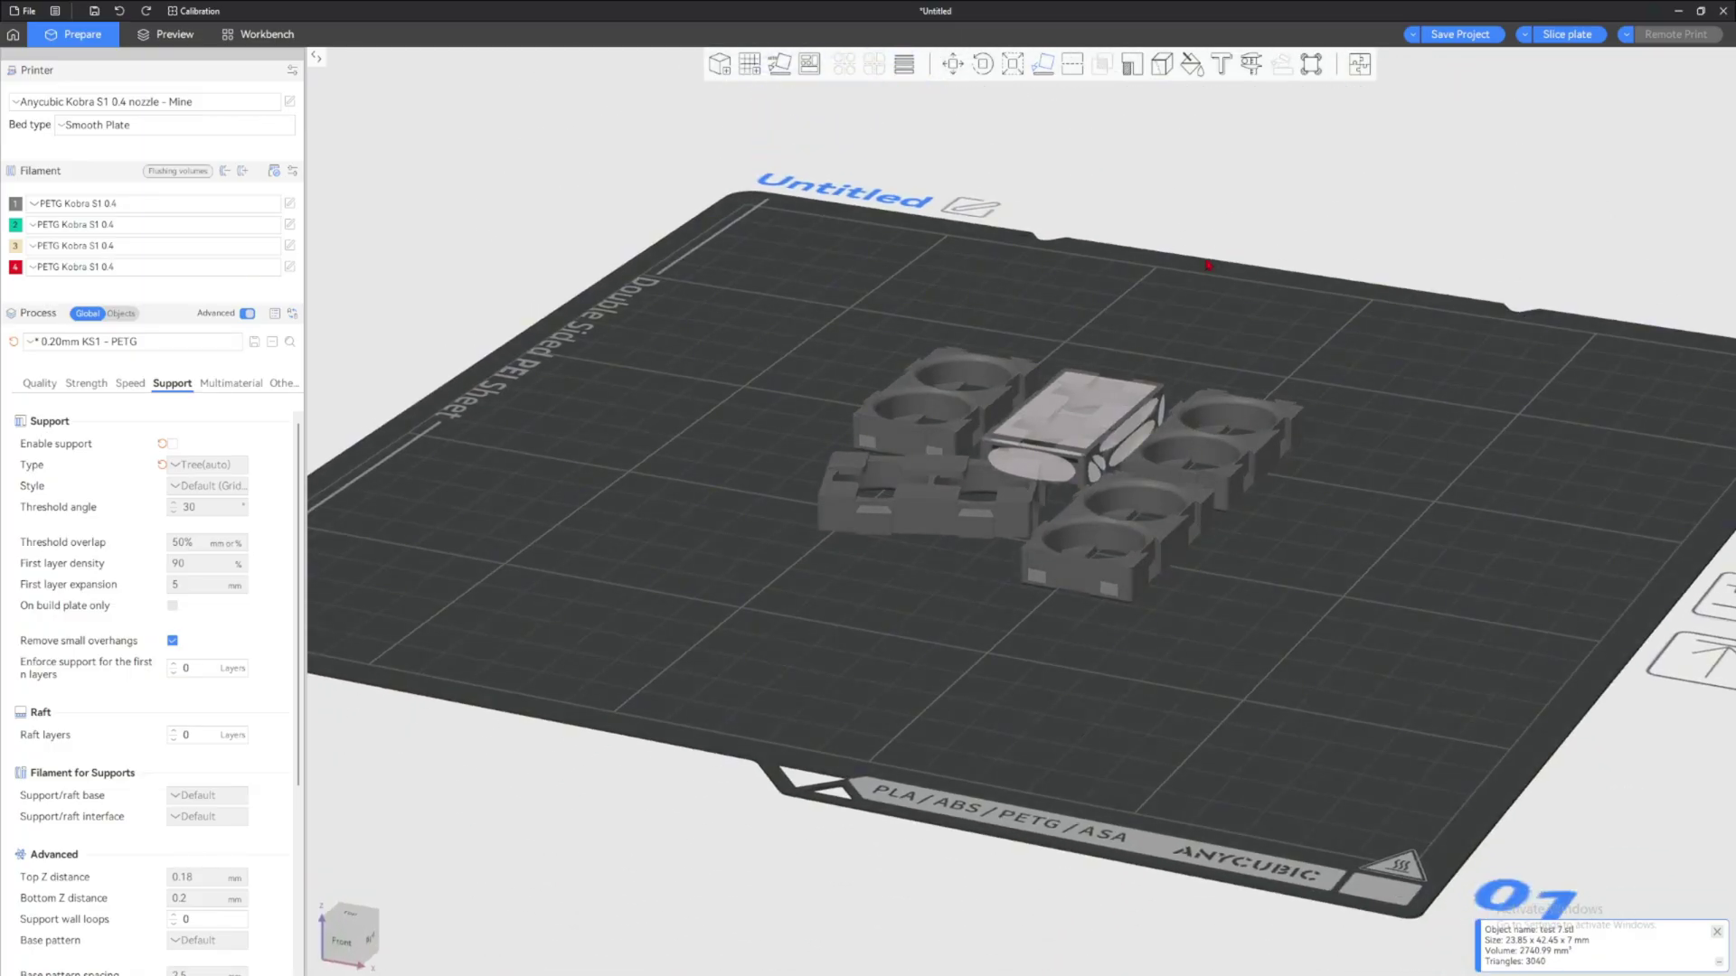
drag(1148, 337, 1145, 356)
click(1065, 494)
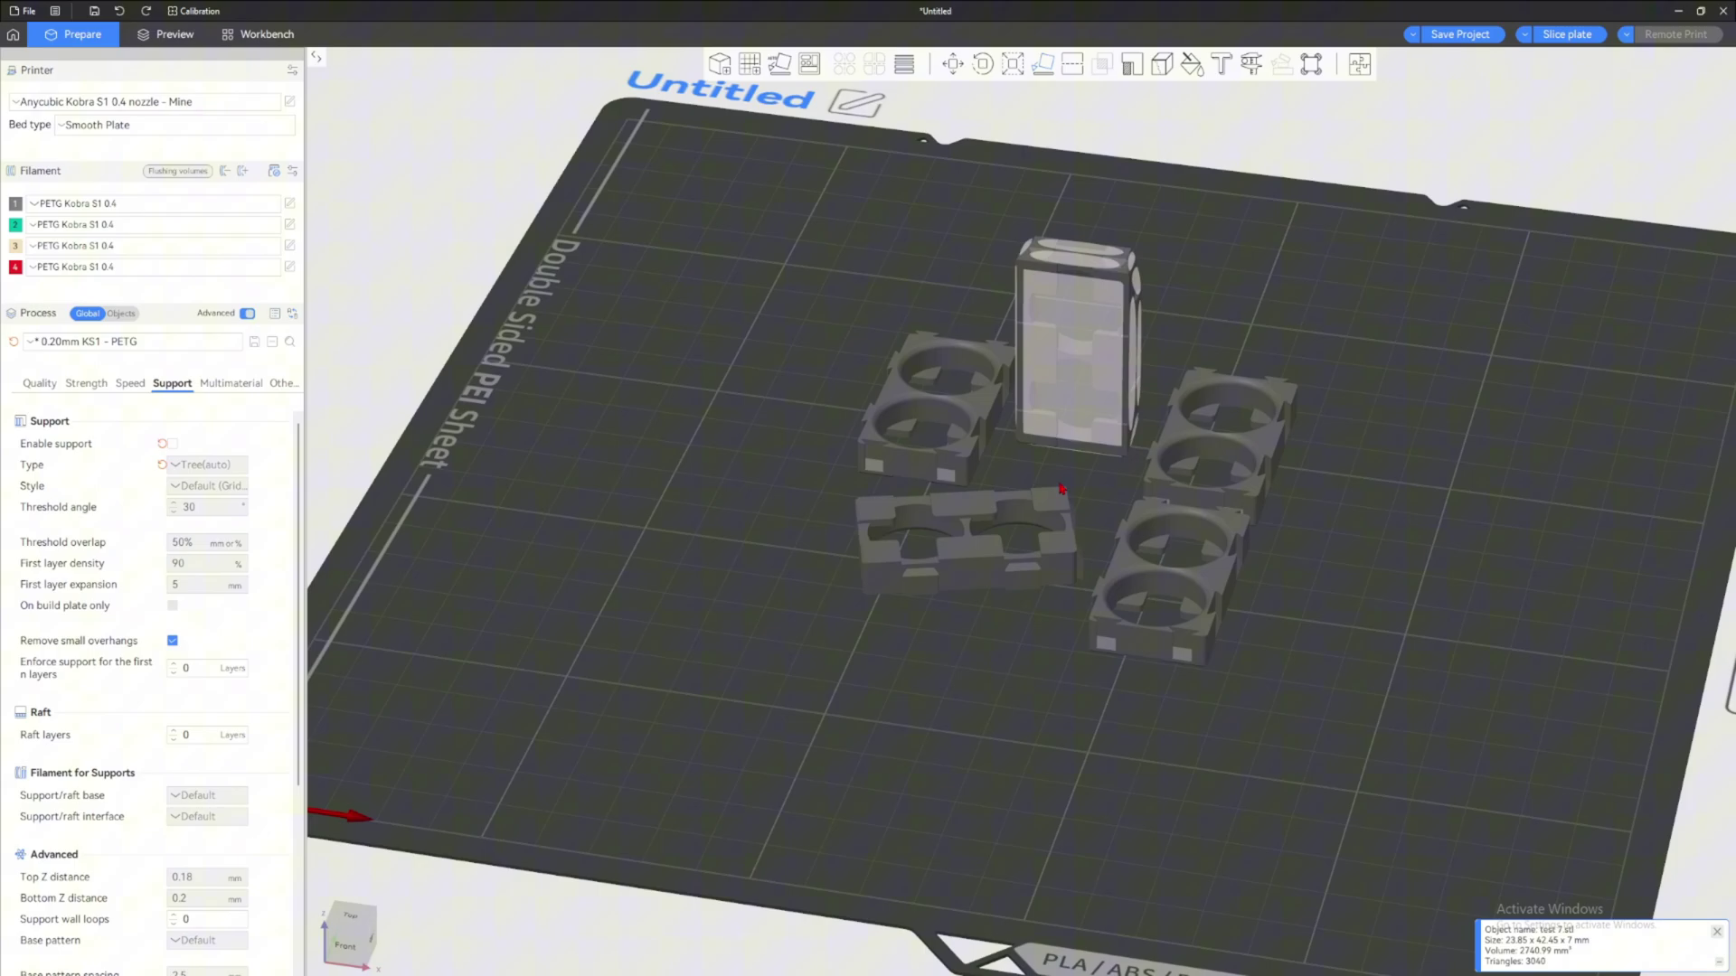
click(1291, 291)
drag(1291, 291, 941, 117)
click(1107, 270)
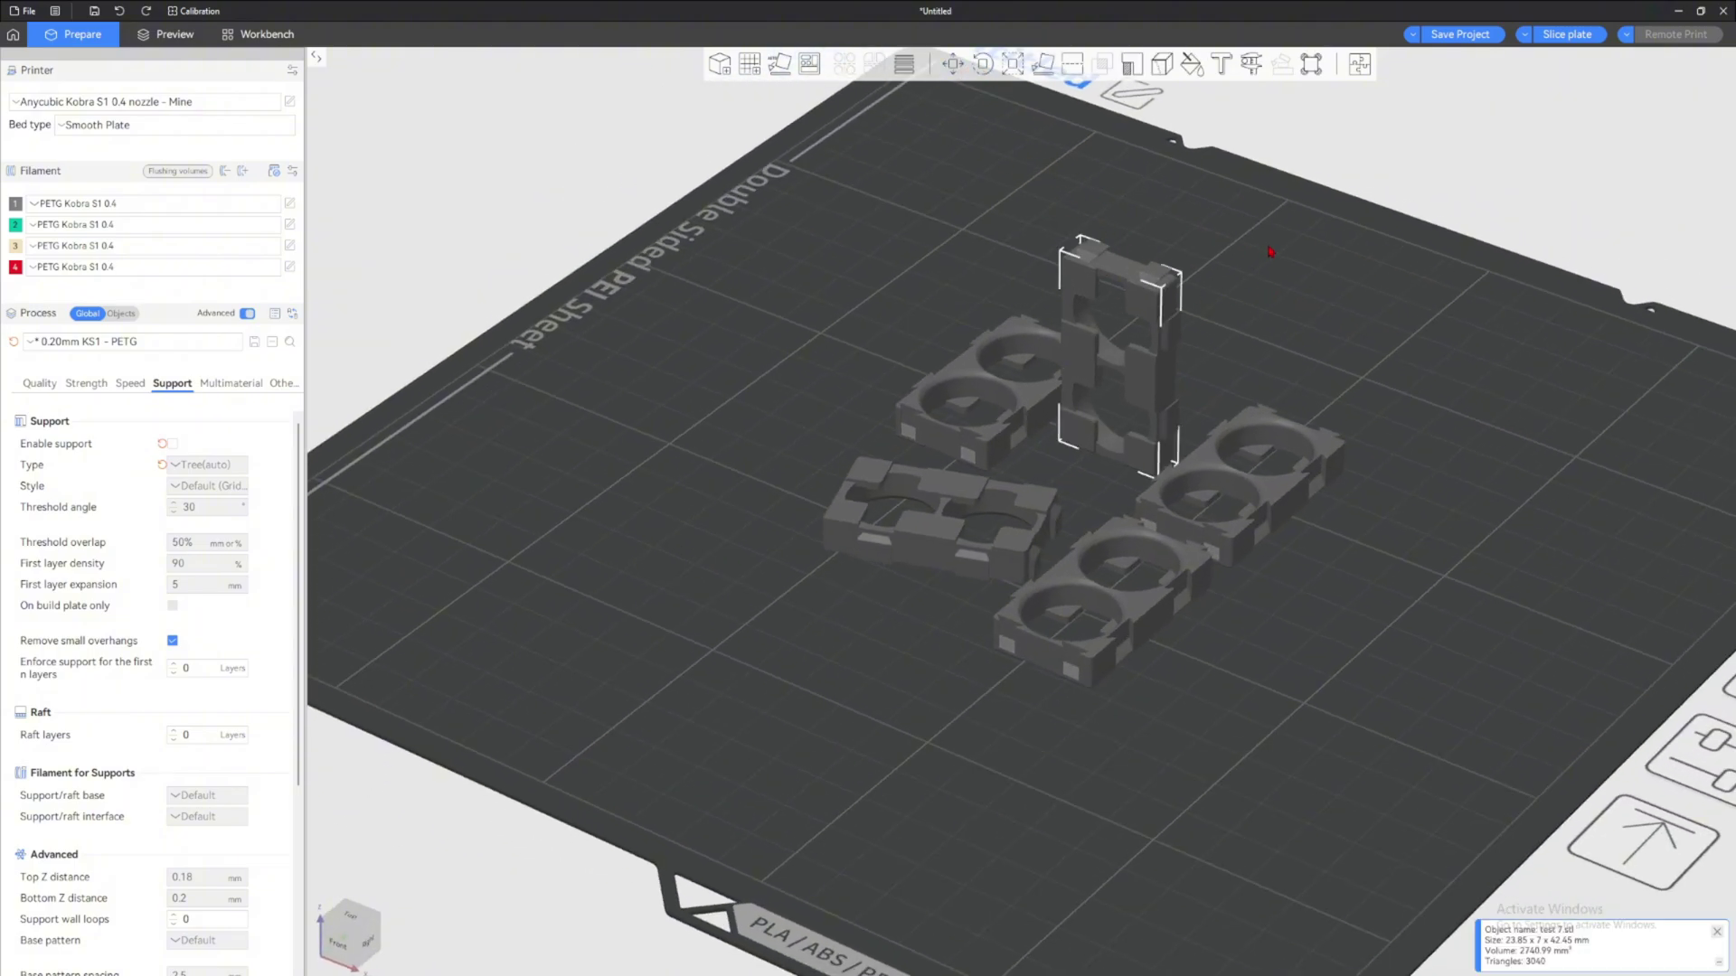
Rearrange all five parts together on the plate, select them all and delete them
drag(1267, 265, 1291, 265)
key(ctrl+z)
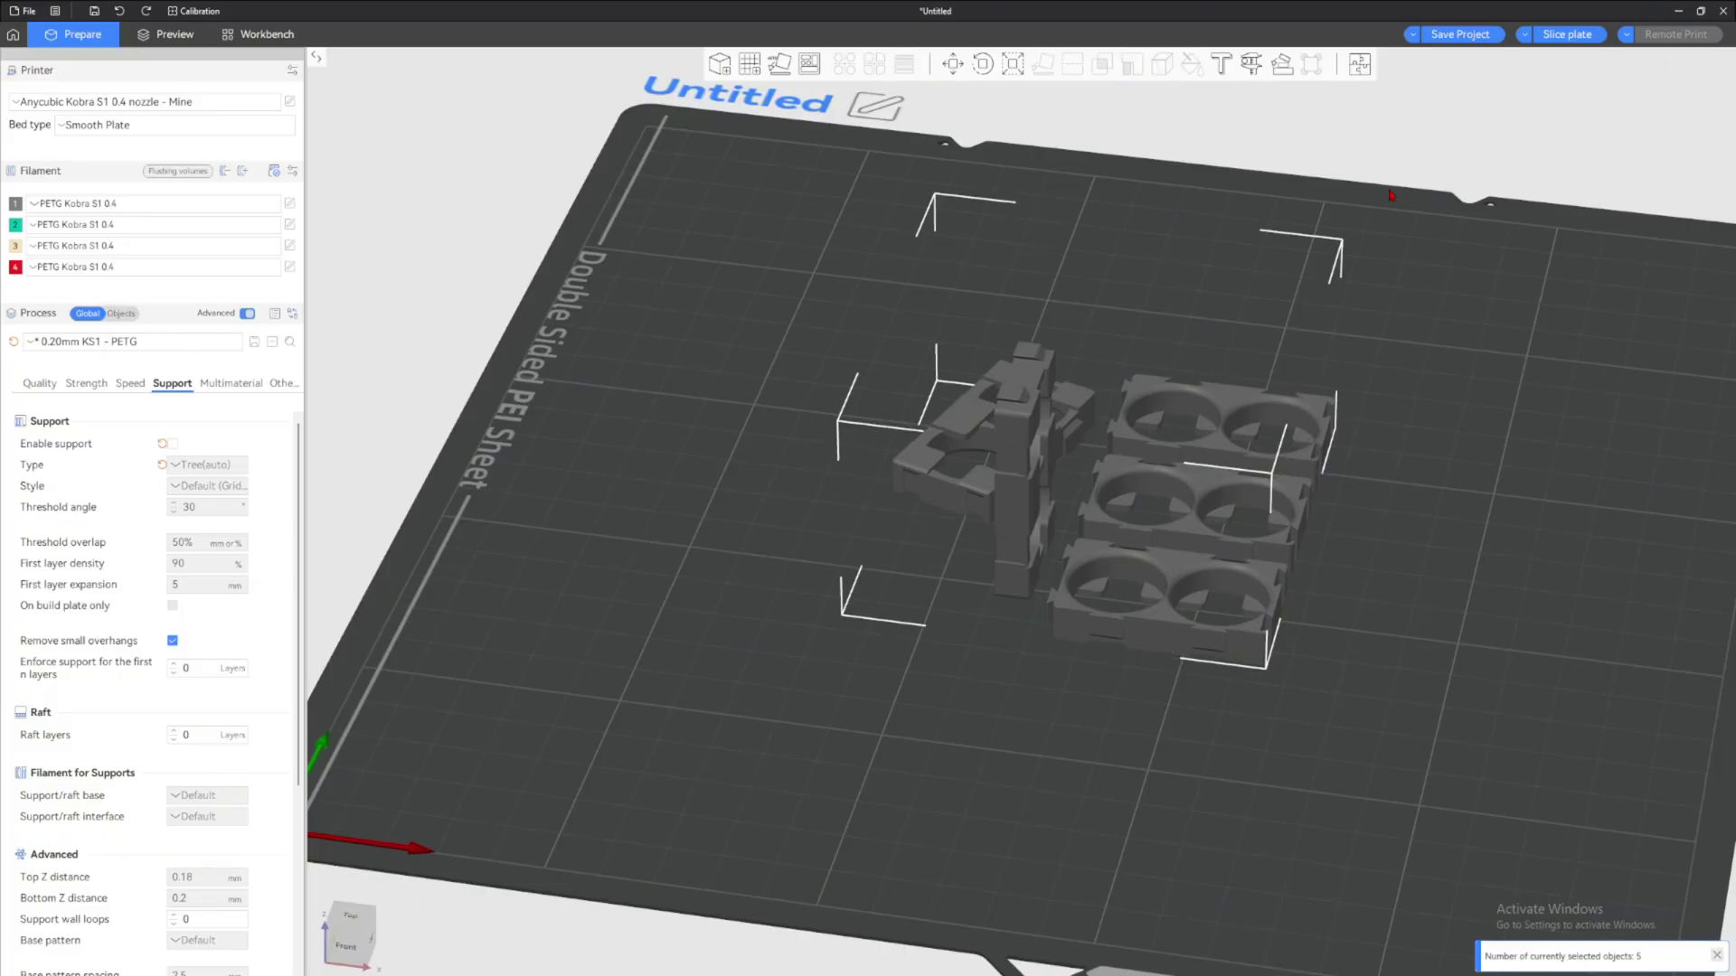
click(1391, 195)
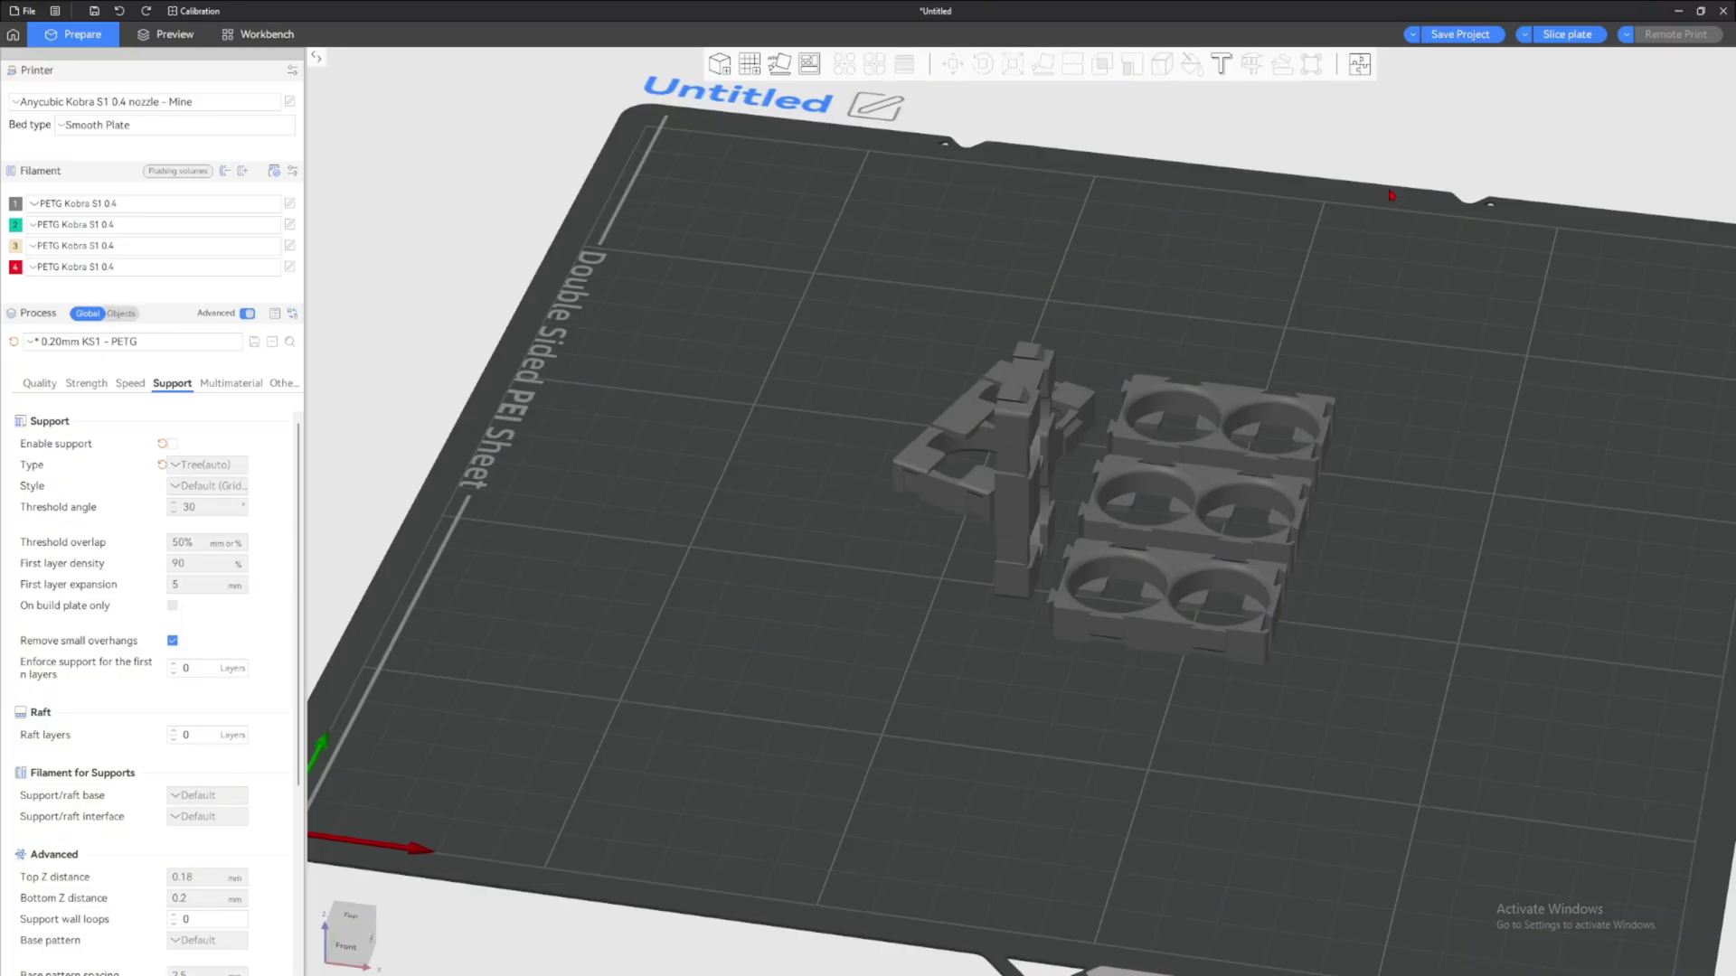
key(ctrl+a)
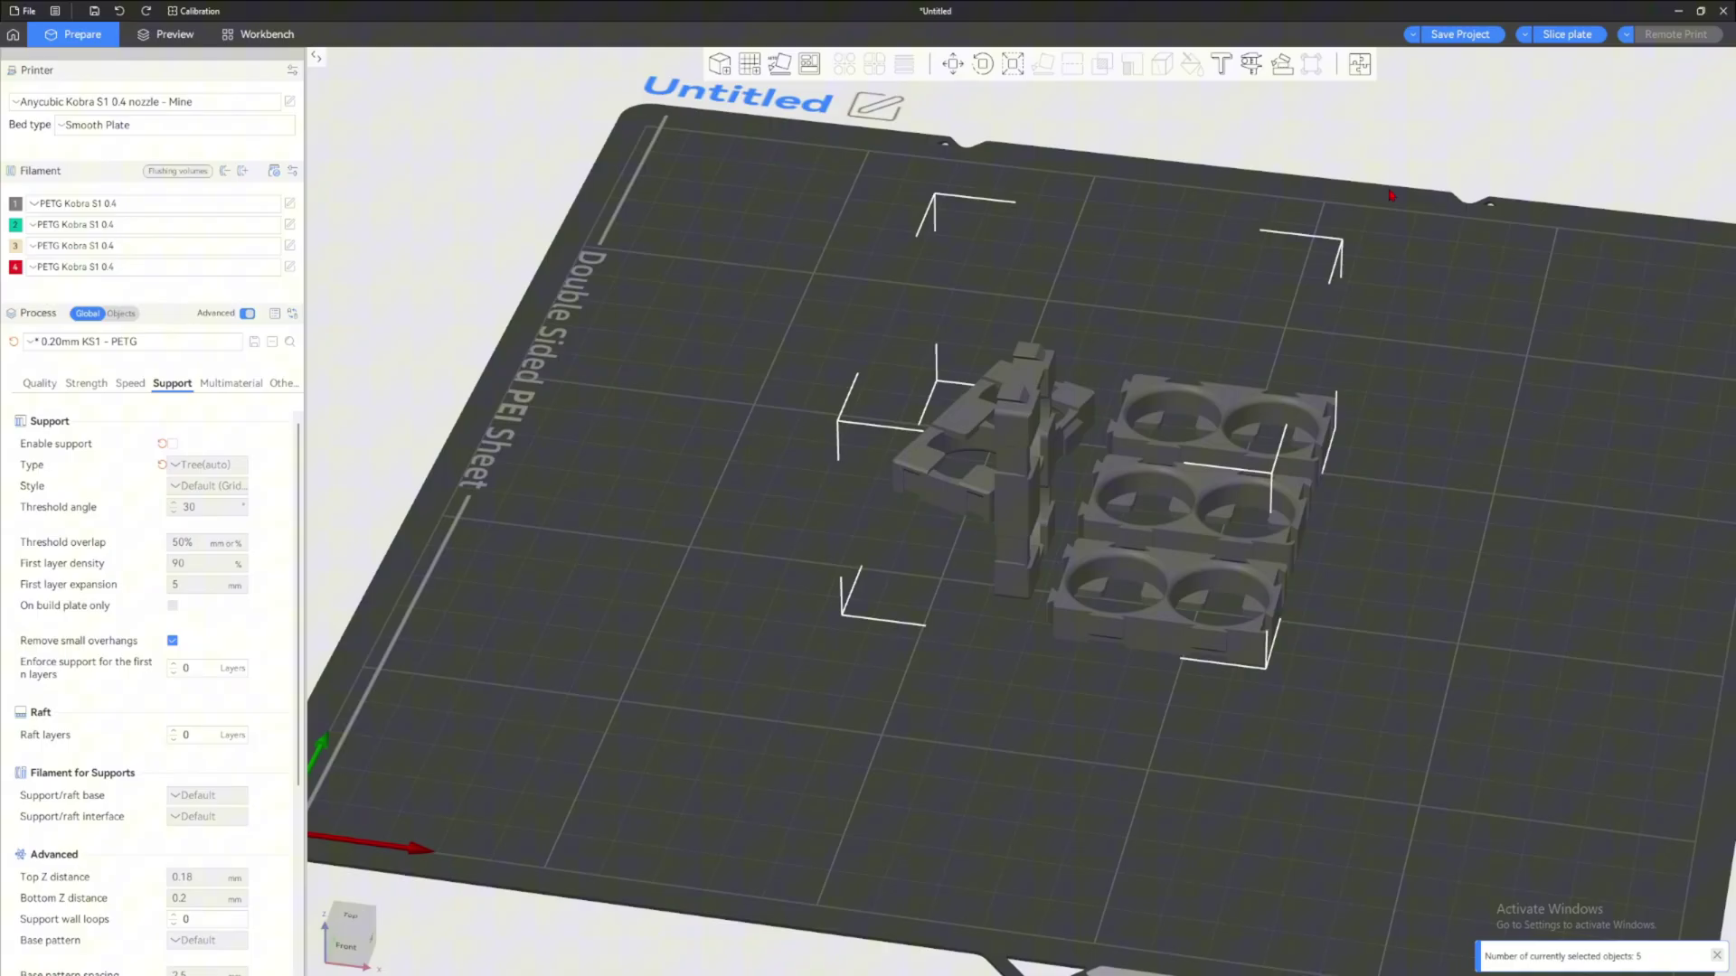
key(Delete)
drag(1349, 208, 1192, 312)
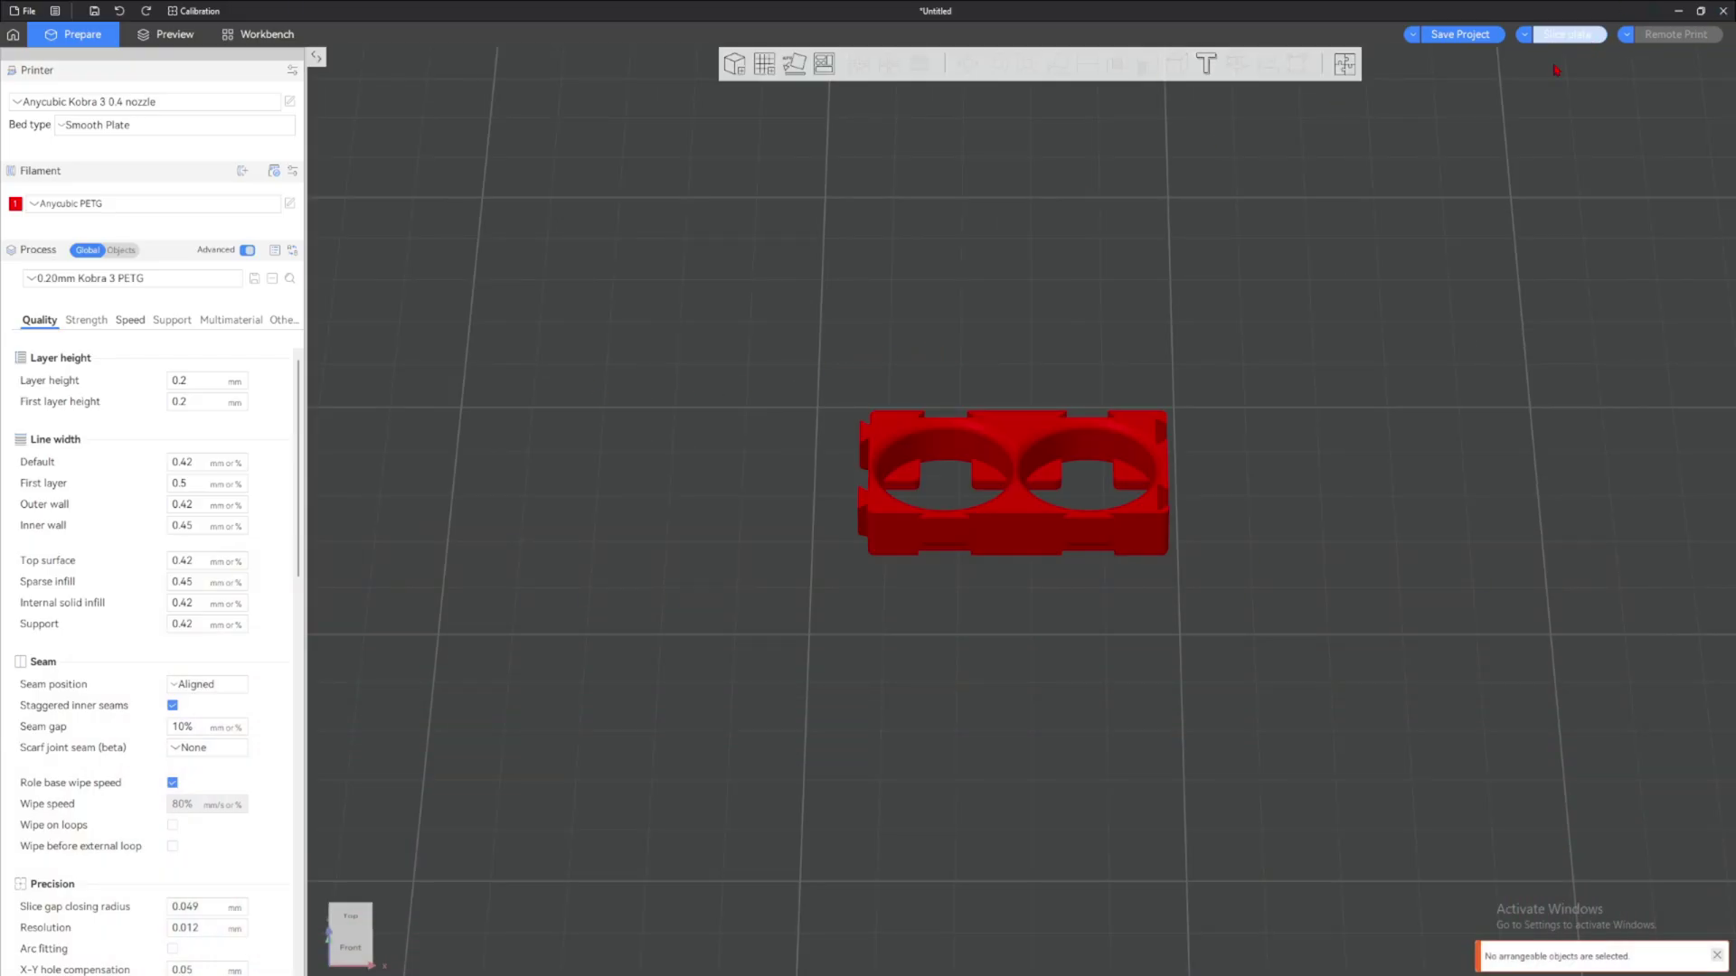
Slice the plate with the single red part and step through the toolpath of layer 15 to check print speeds
click(1555, 36)
scroll(1164, 294, up, 5)
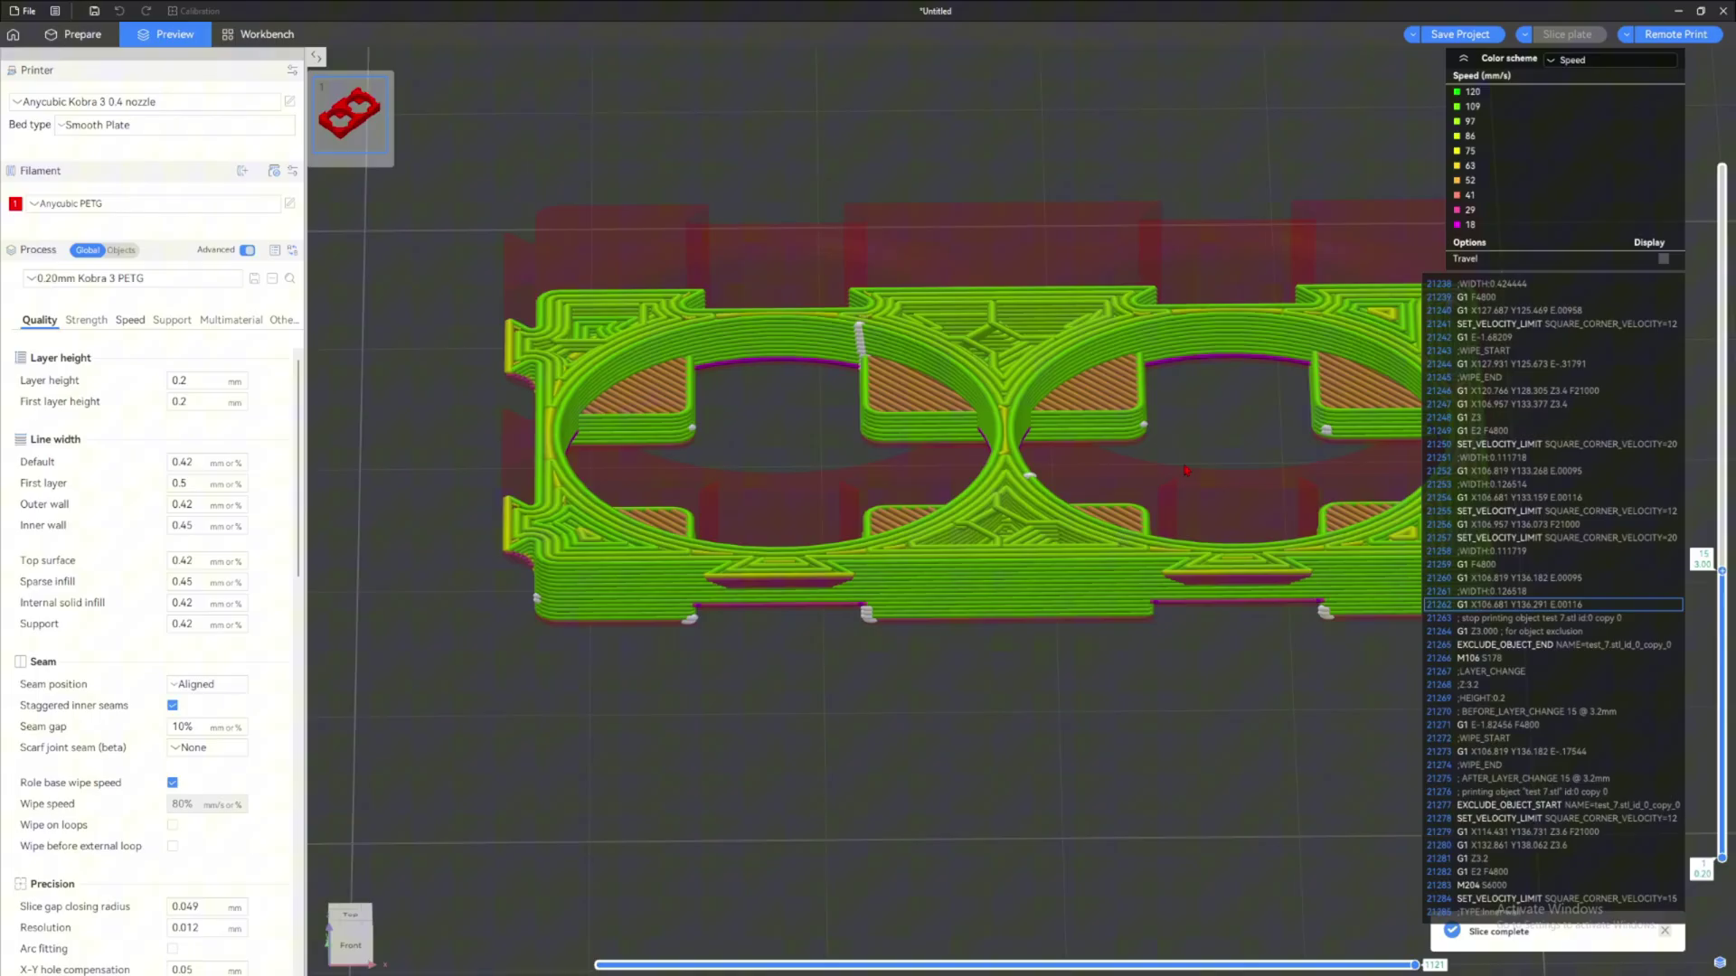
drag(1138, 964, 981, 965)
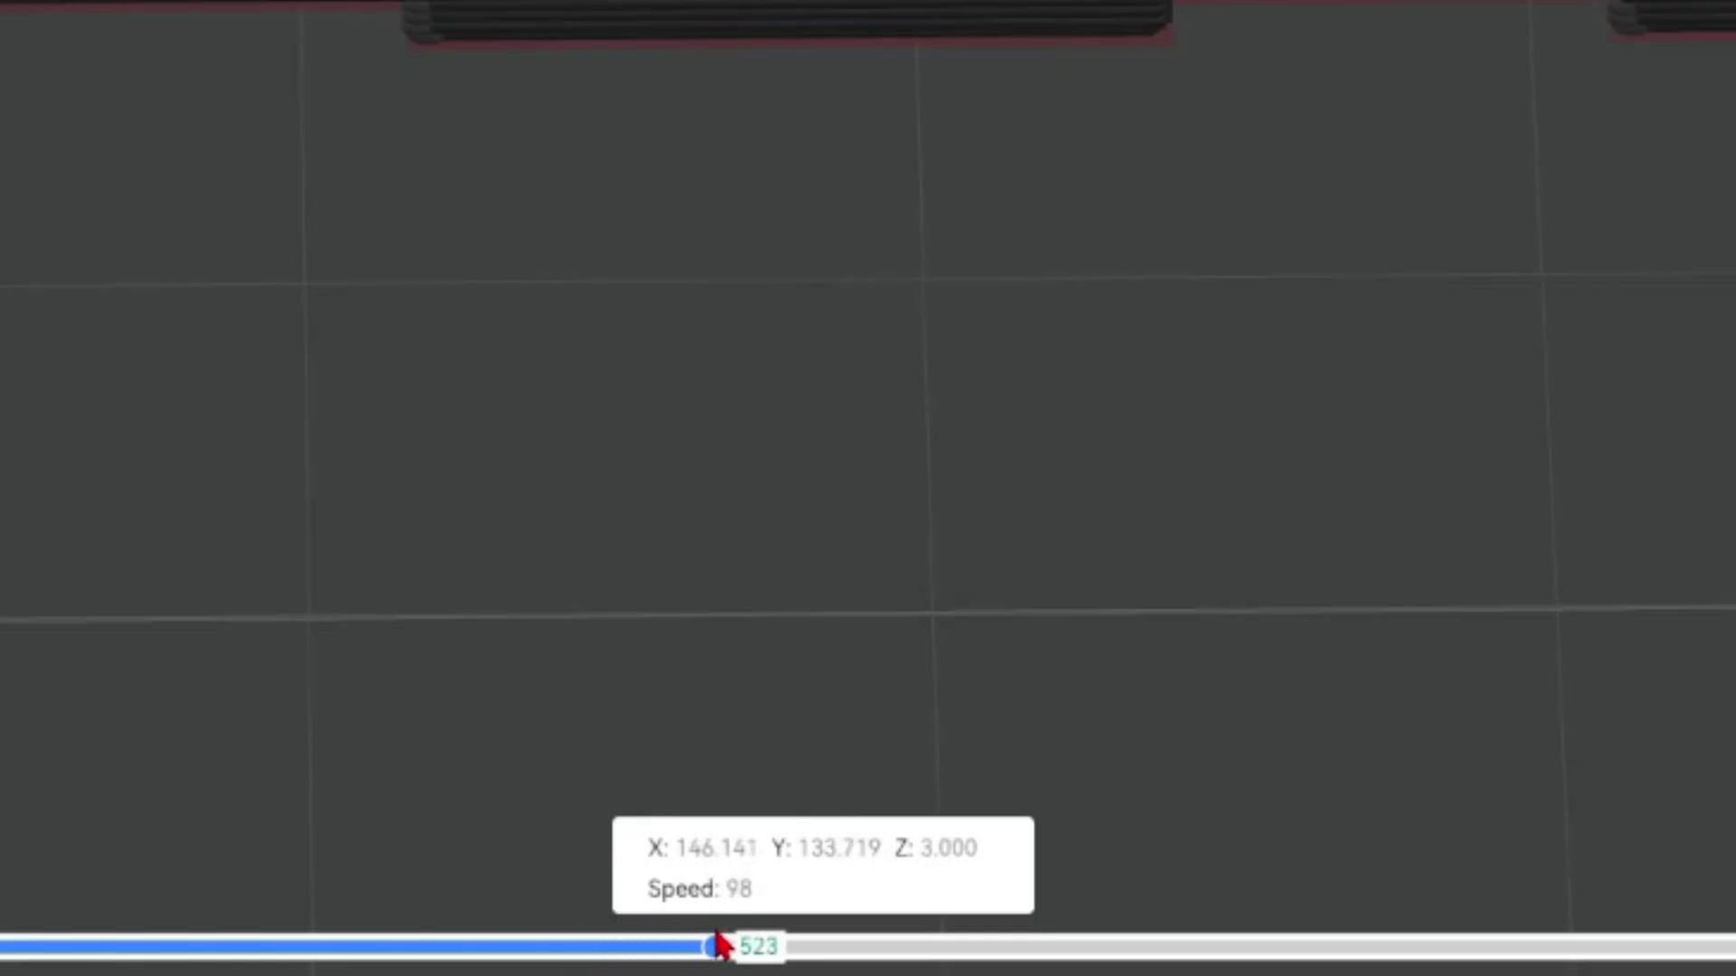
drag(721, 945, 884, 946)
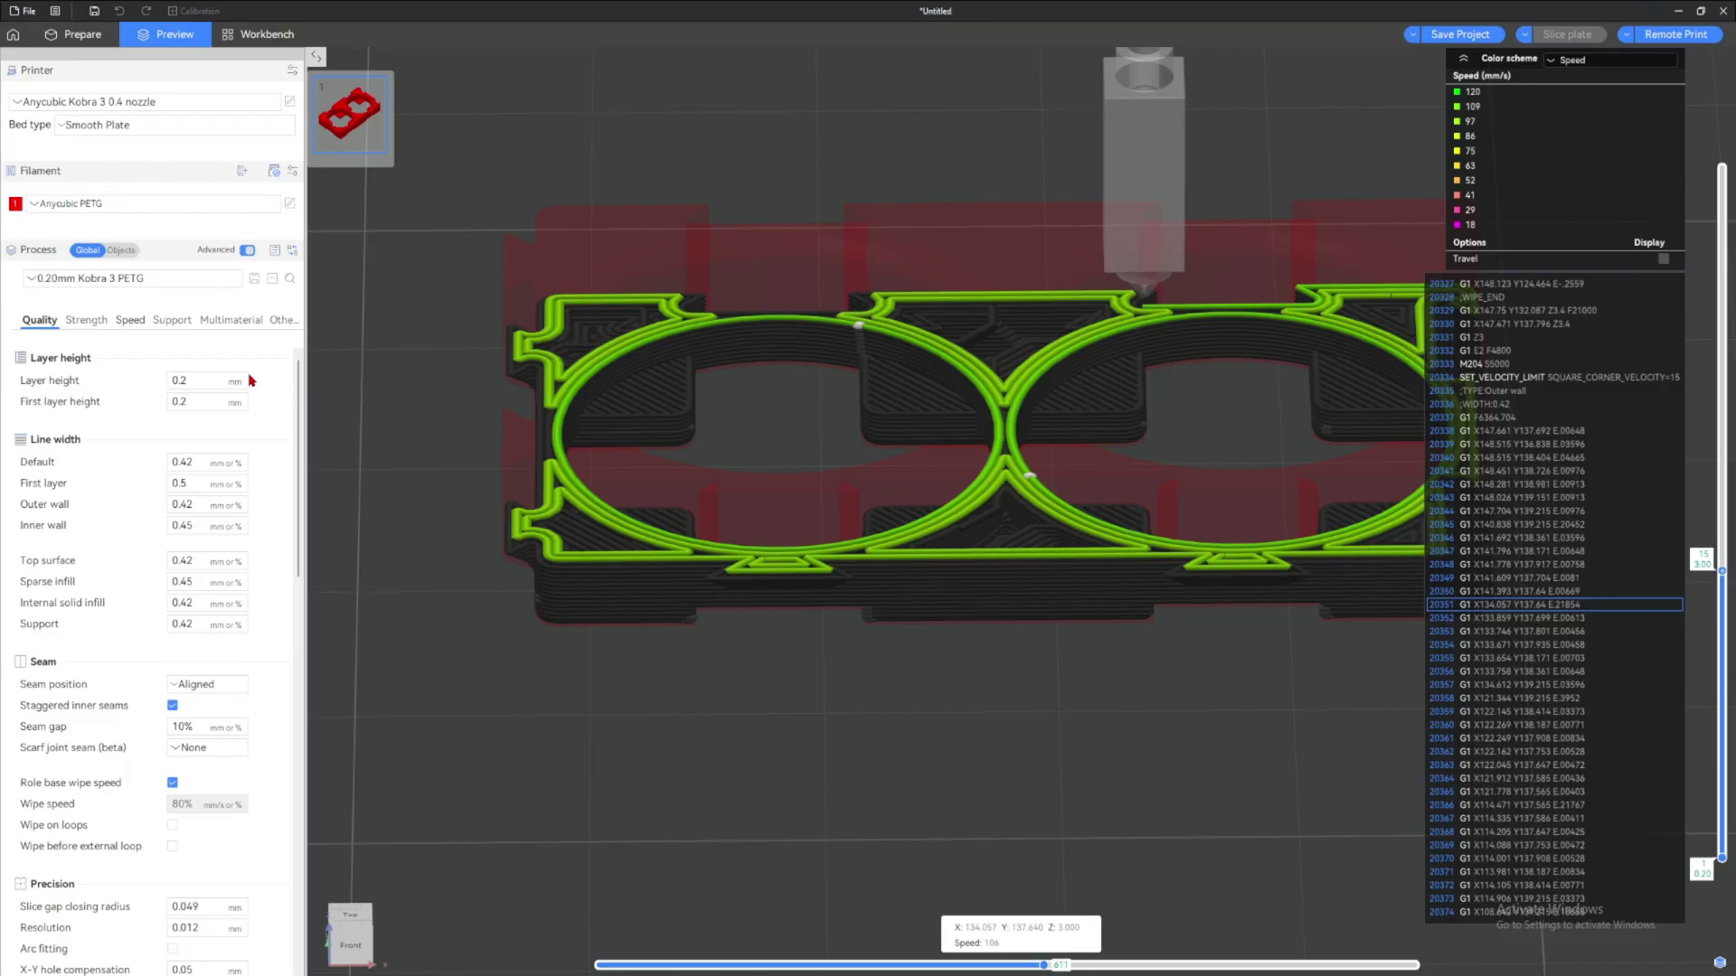
Set the inner wall speed to 300 mm/s, slice the plate again and check the toolpath speed in layer 15
click(130, 320)
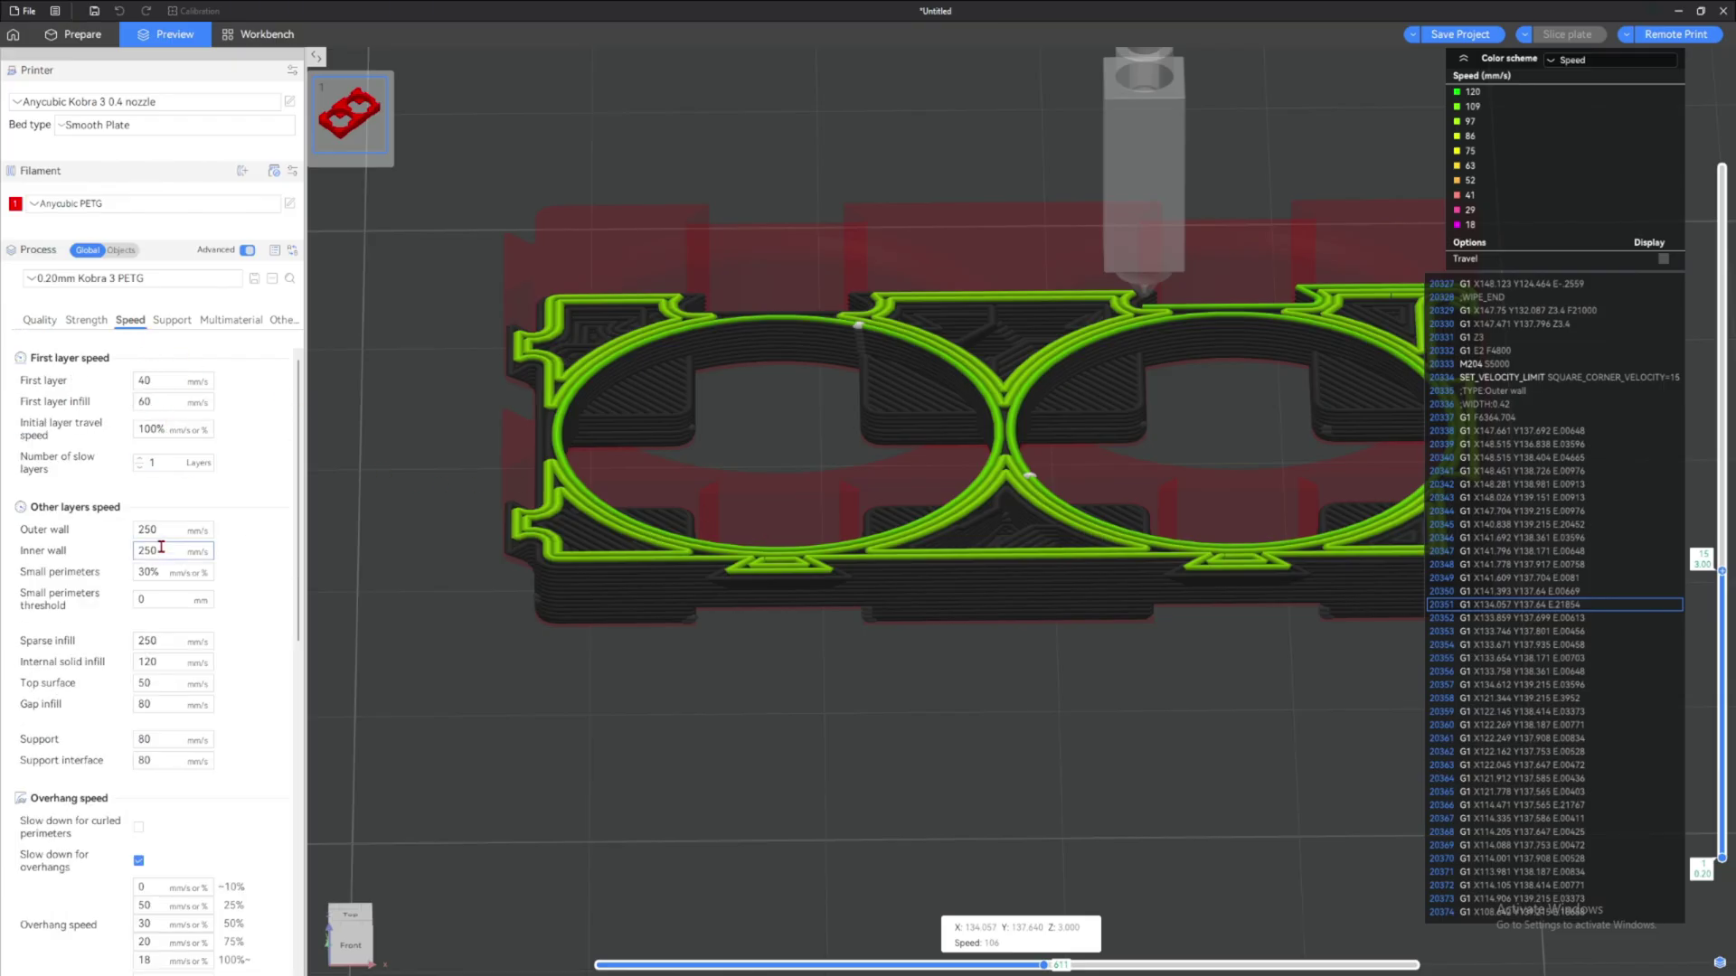
key(Tab)
text(300)
key(Return)
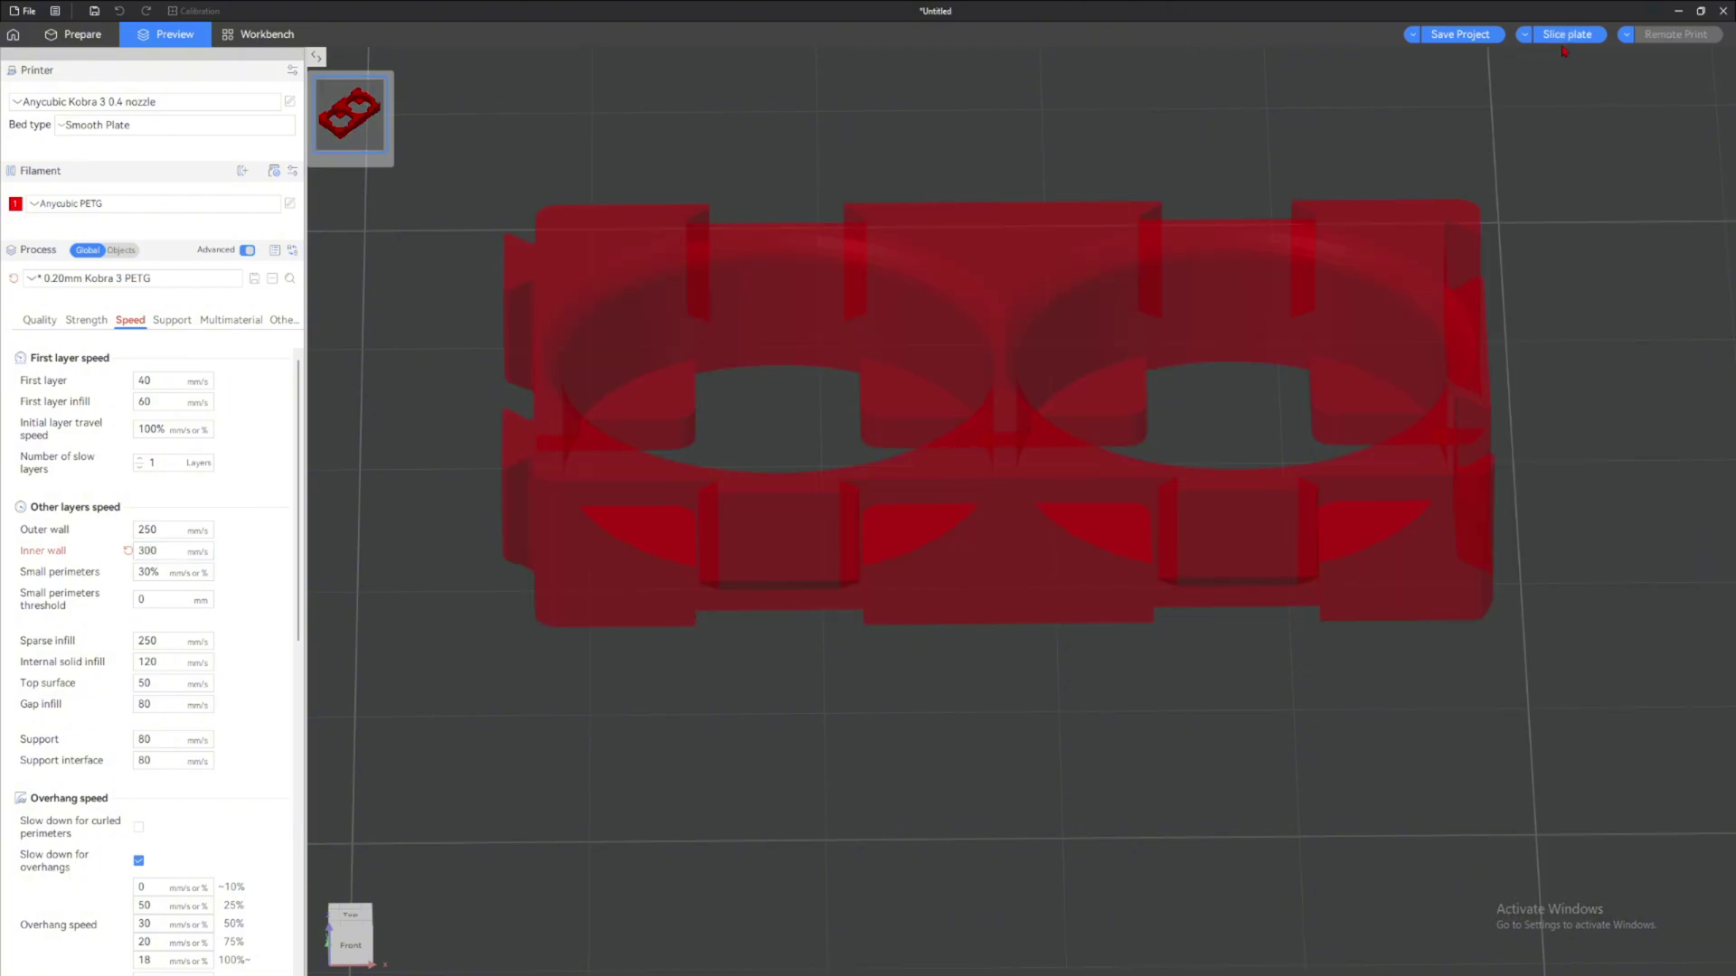
click(1565, 36)
click(966, 965)
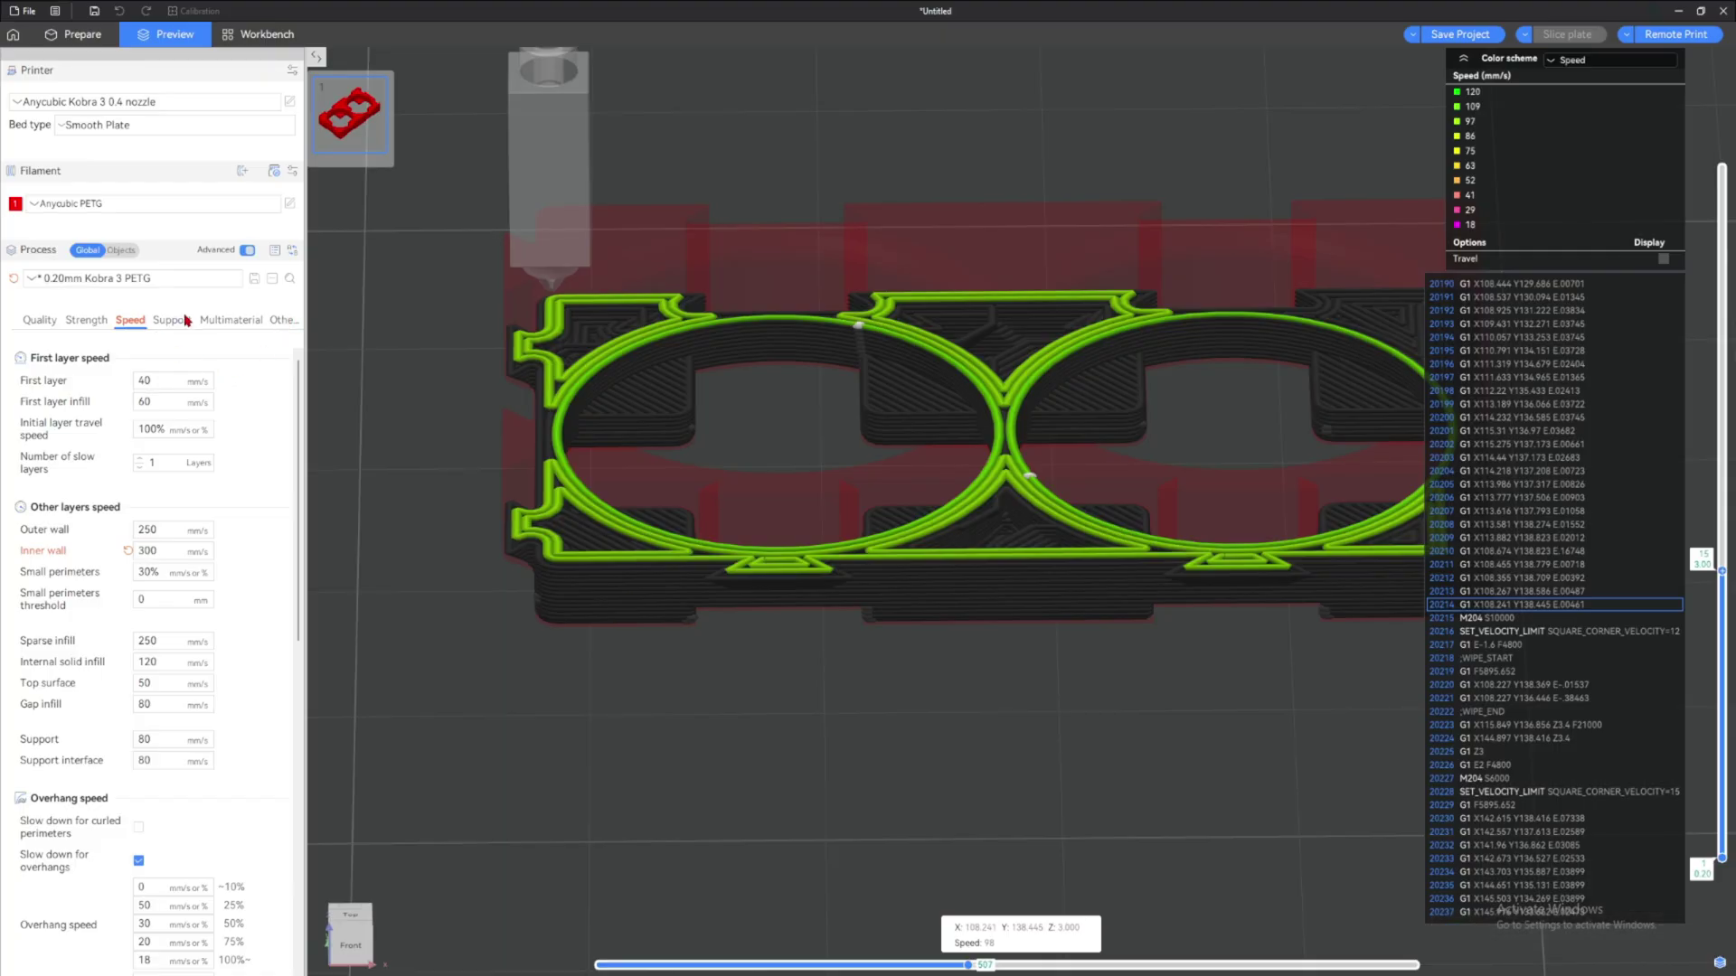
Set the PETG filament's max volumetric speed to 16 mm³/s, re-slice the plate and check the wall speeds in layer 15
scroll(920, 365, down, 2)
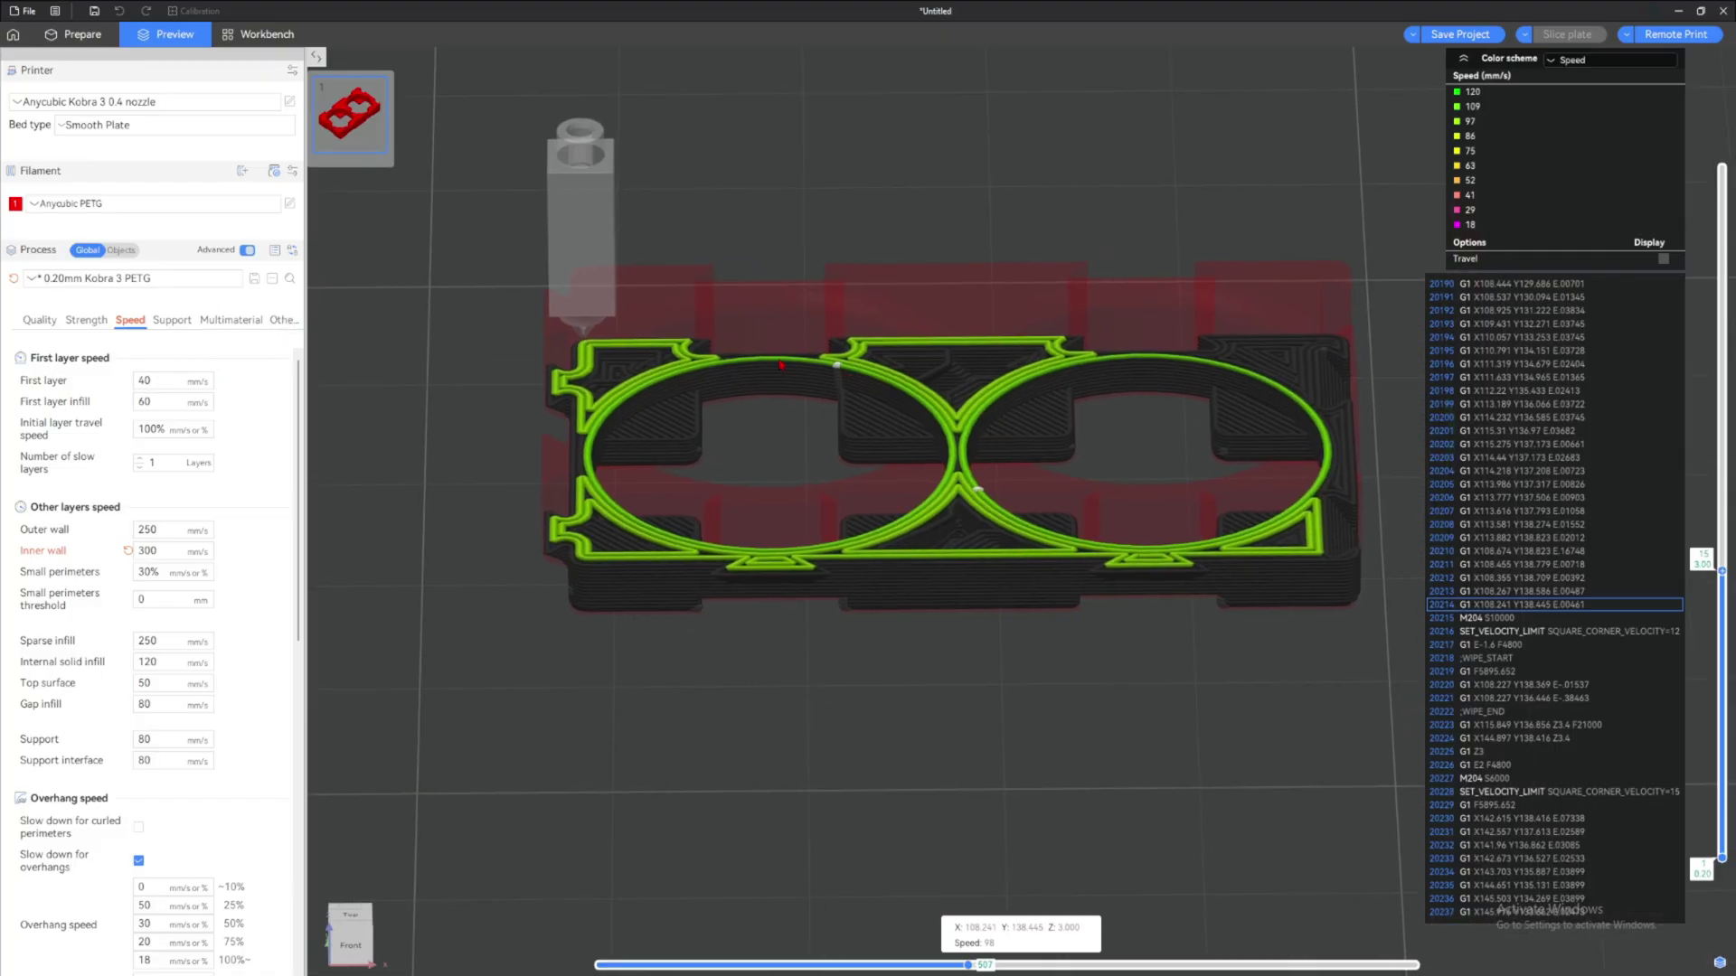
click(289, 204)
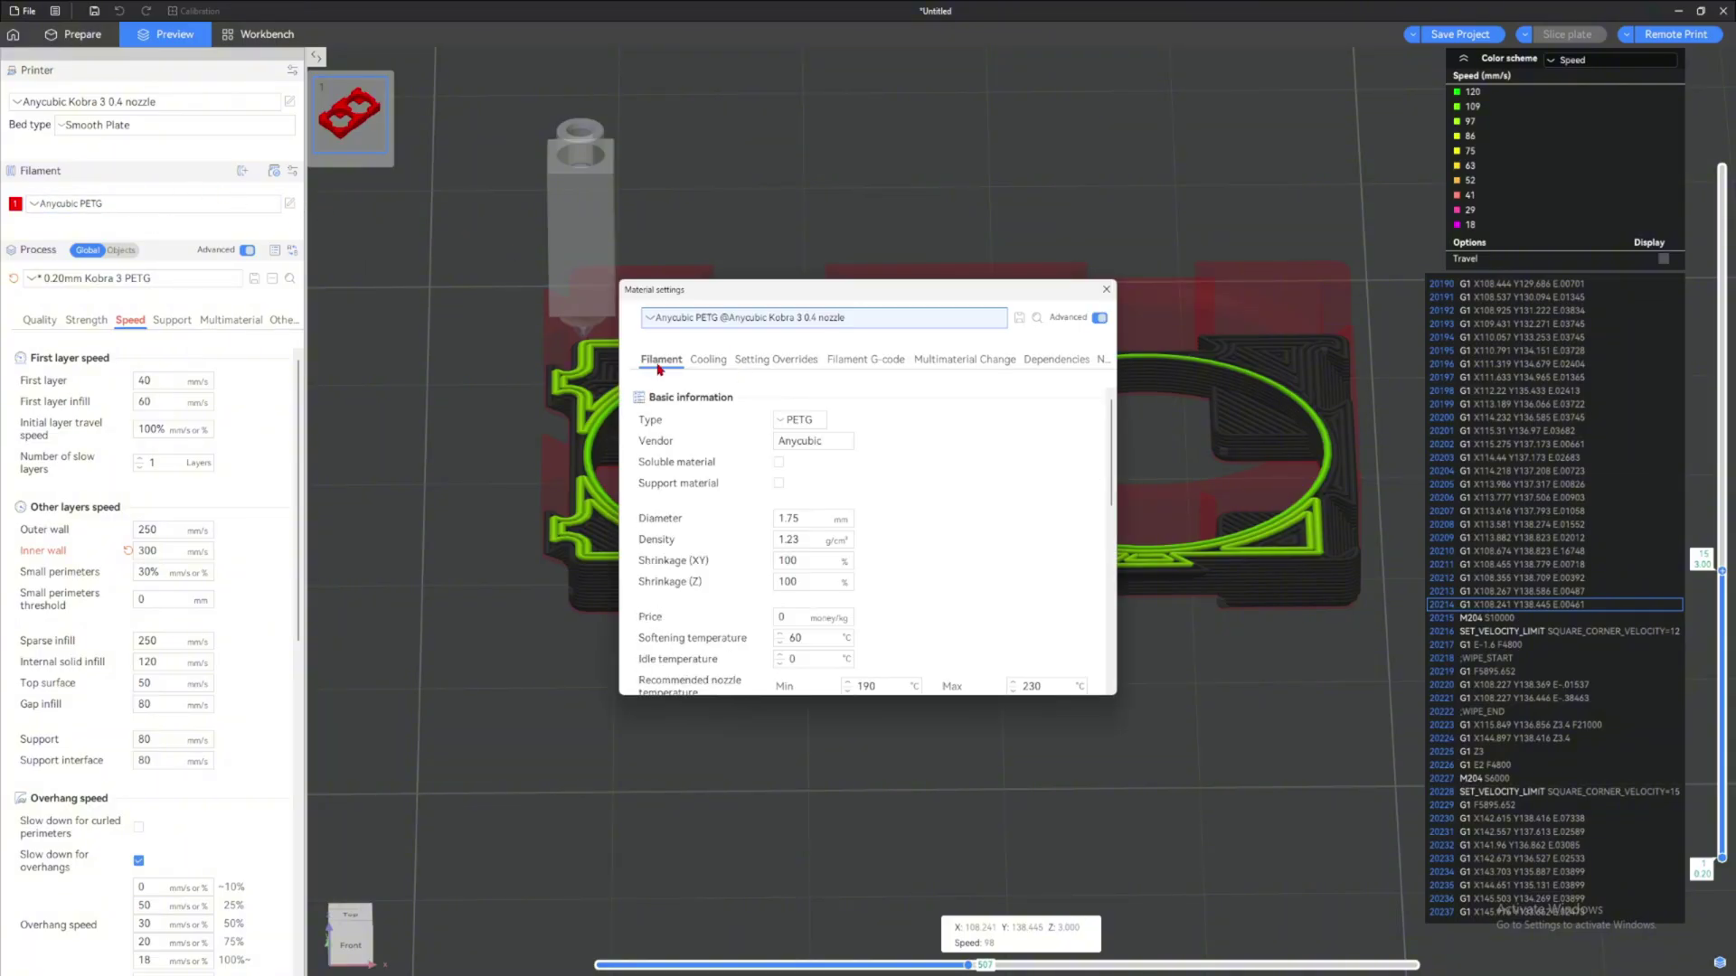
scroll(828, 598, down, 5)
scroll(828, 599, down, 3)
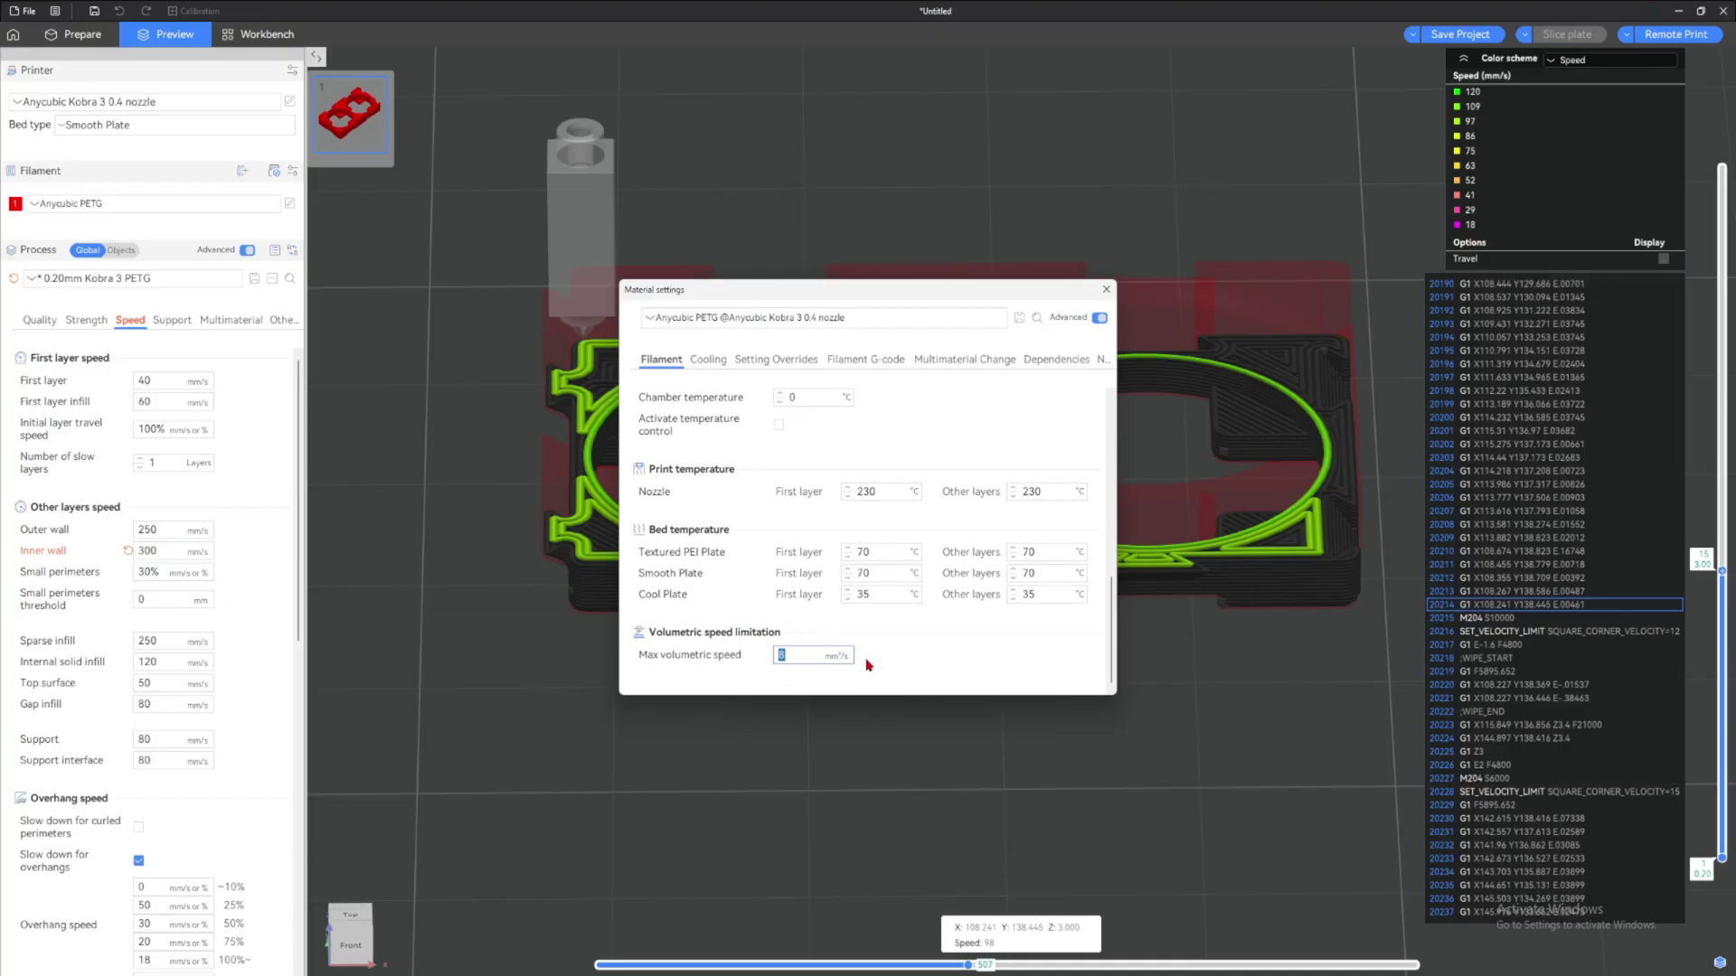
click(868, 665)
click(1105, 290)
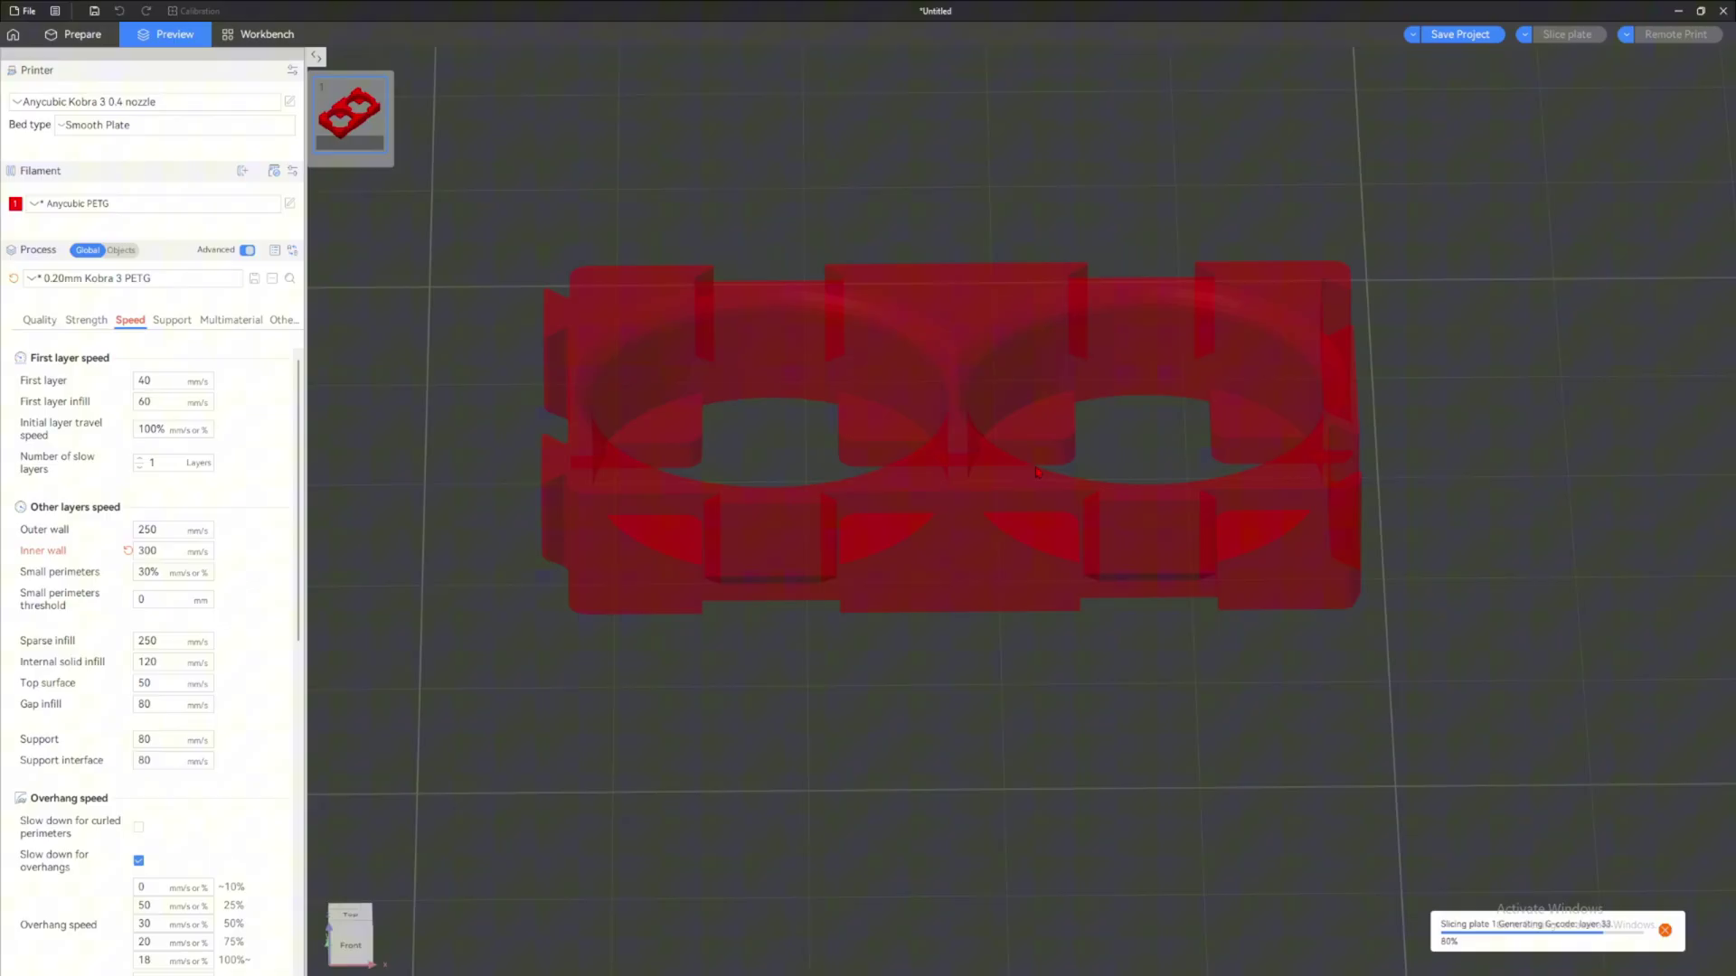
drag(957, 966, 972, 966)
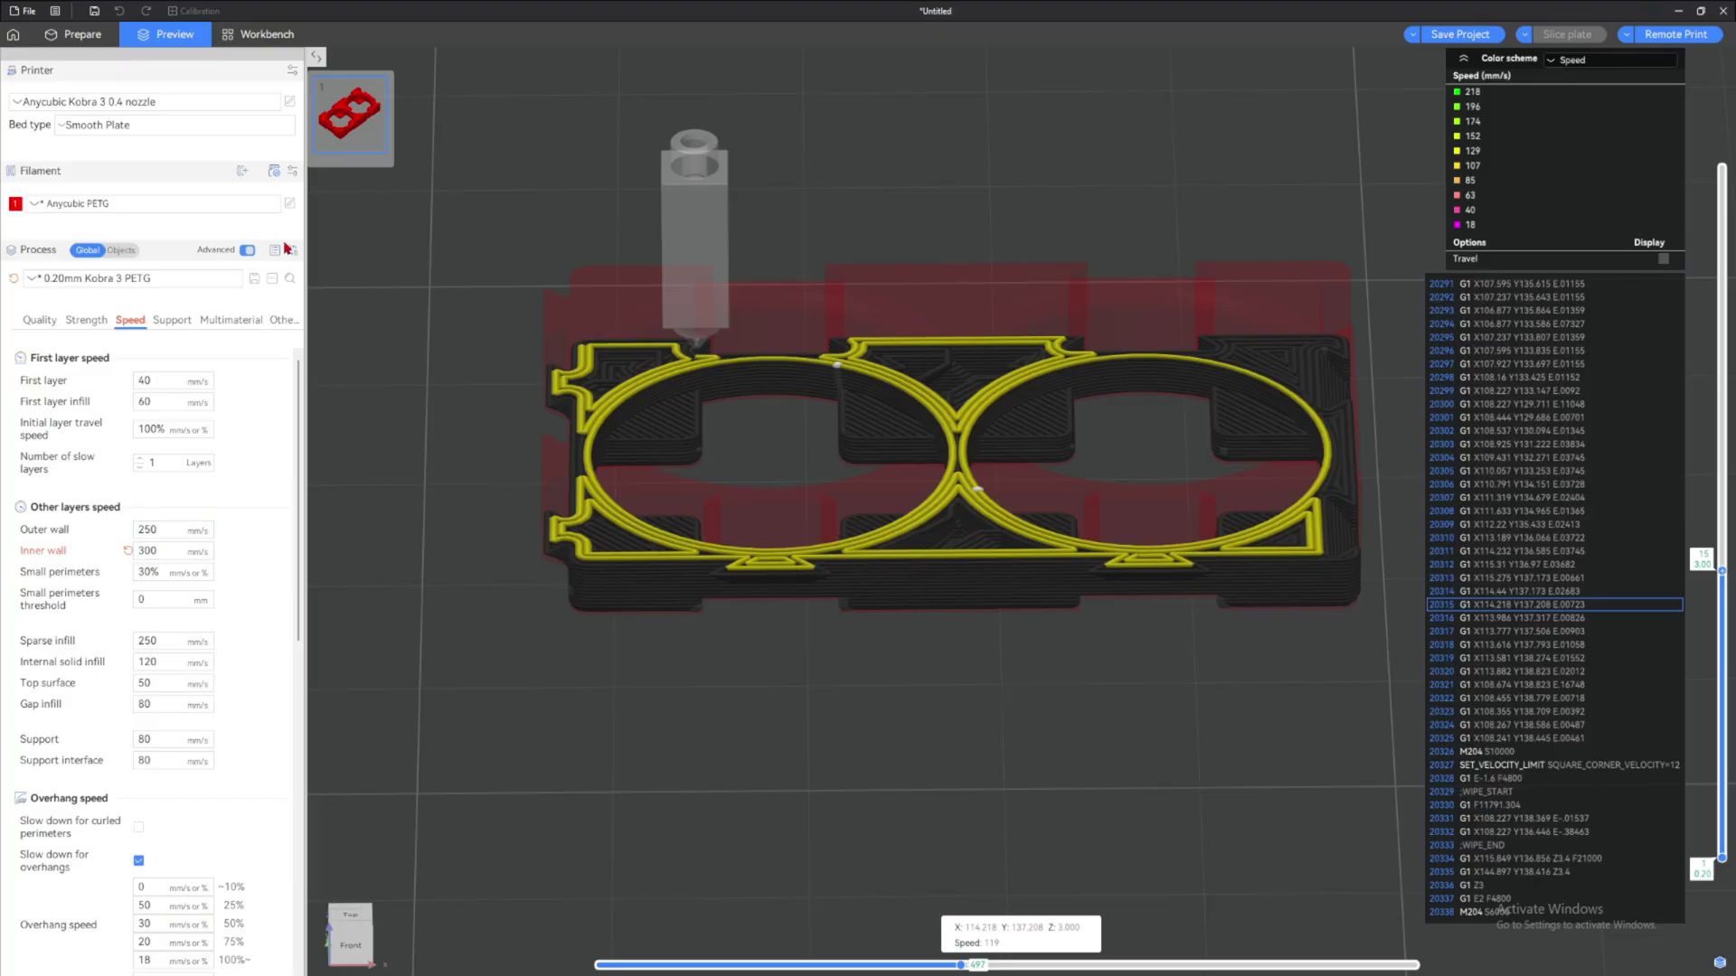
Open the PETG filament's cooling settings and examine the option that slows printing for better layer cooling
click(289, 204)
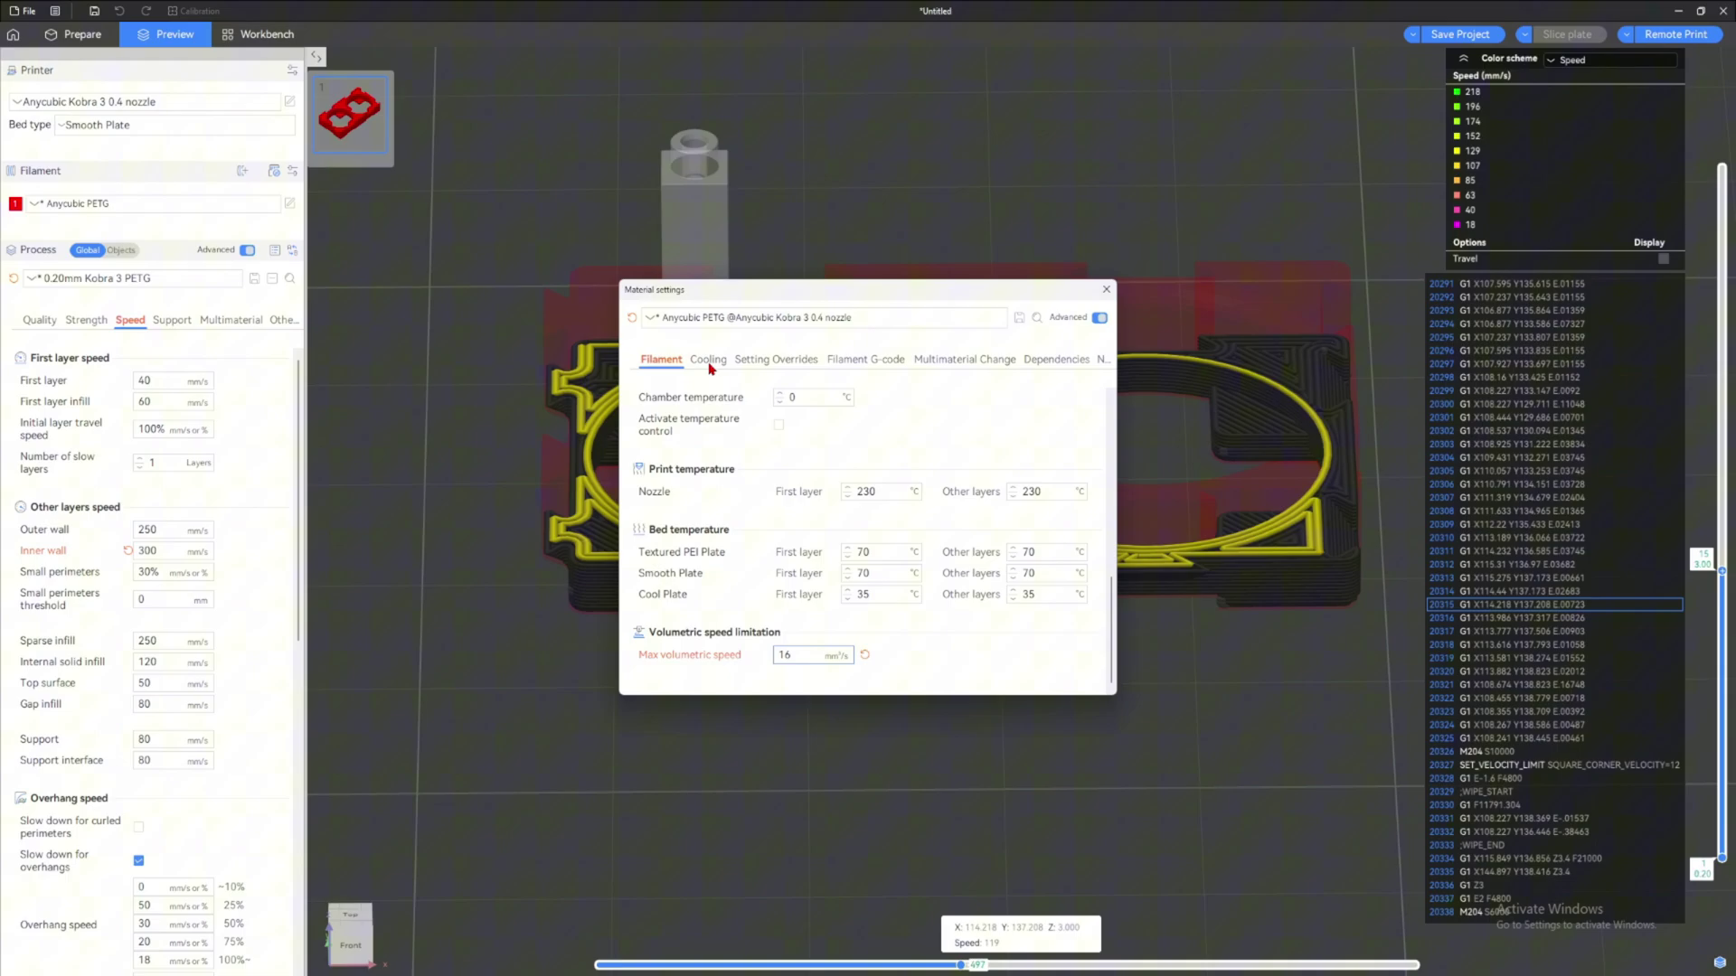
click(709, 362)
scroll(692, 470, up, 5)
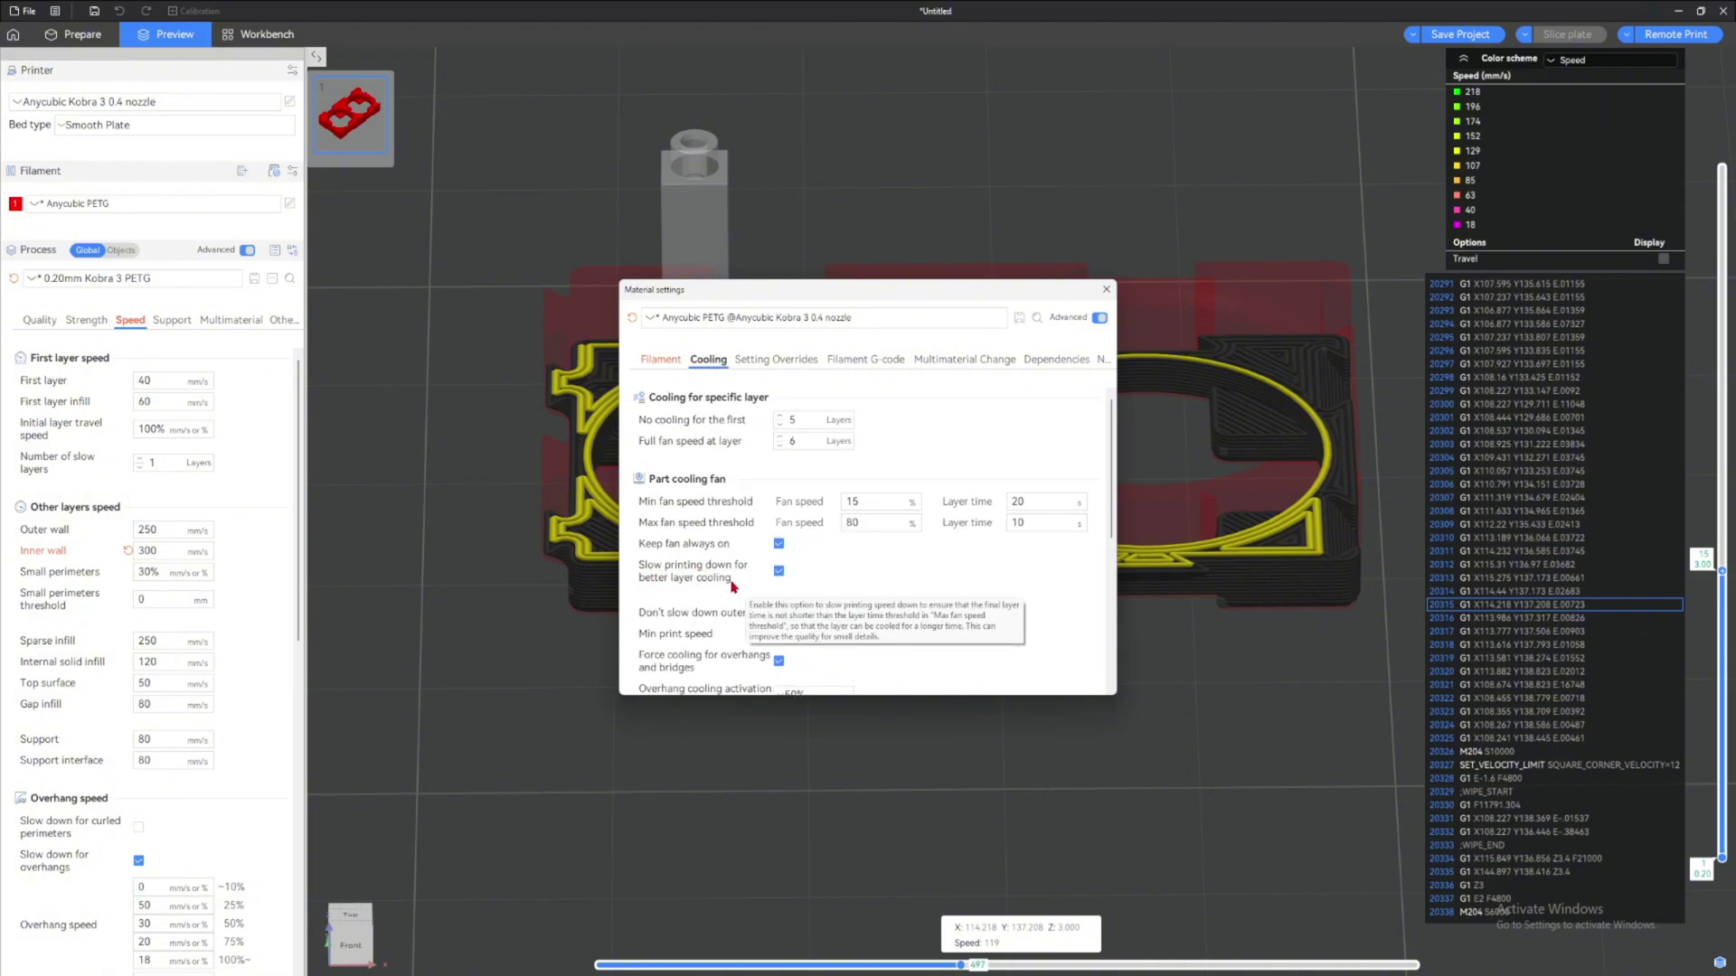
Disable slowing printing down for better layer cooling, re-slice the plate and check the toolpath speeds in layer 15
click(778, 572)
click(993, 718)
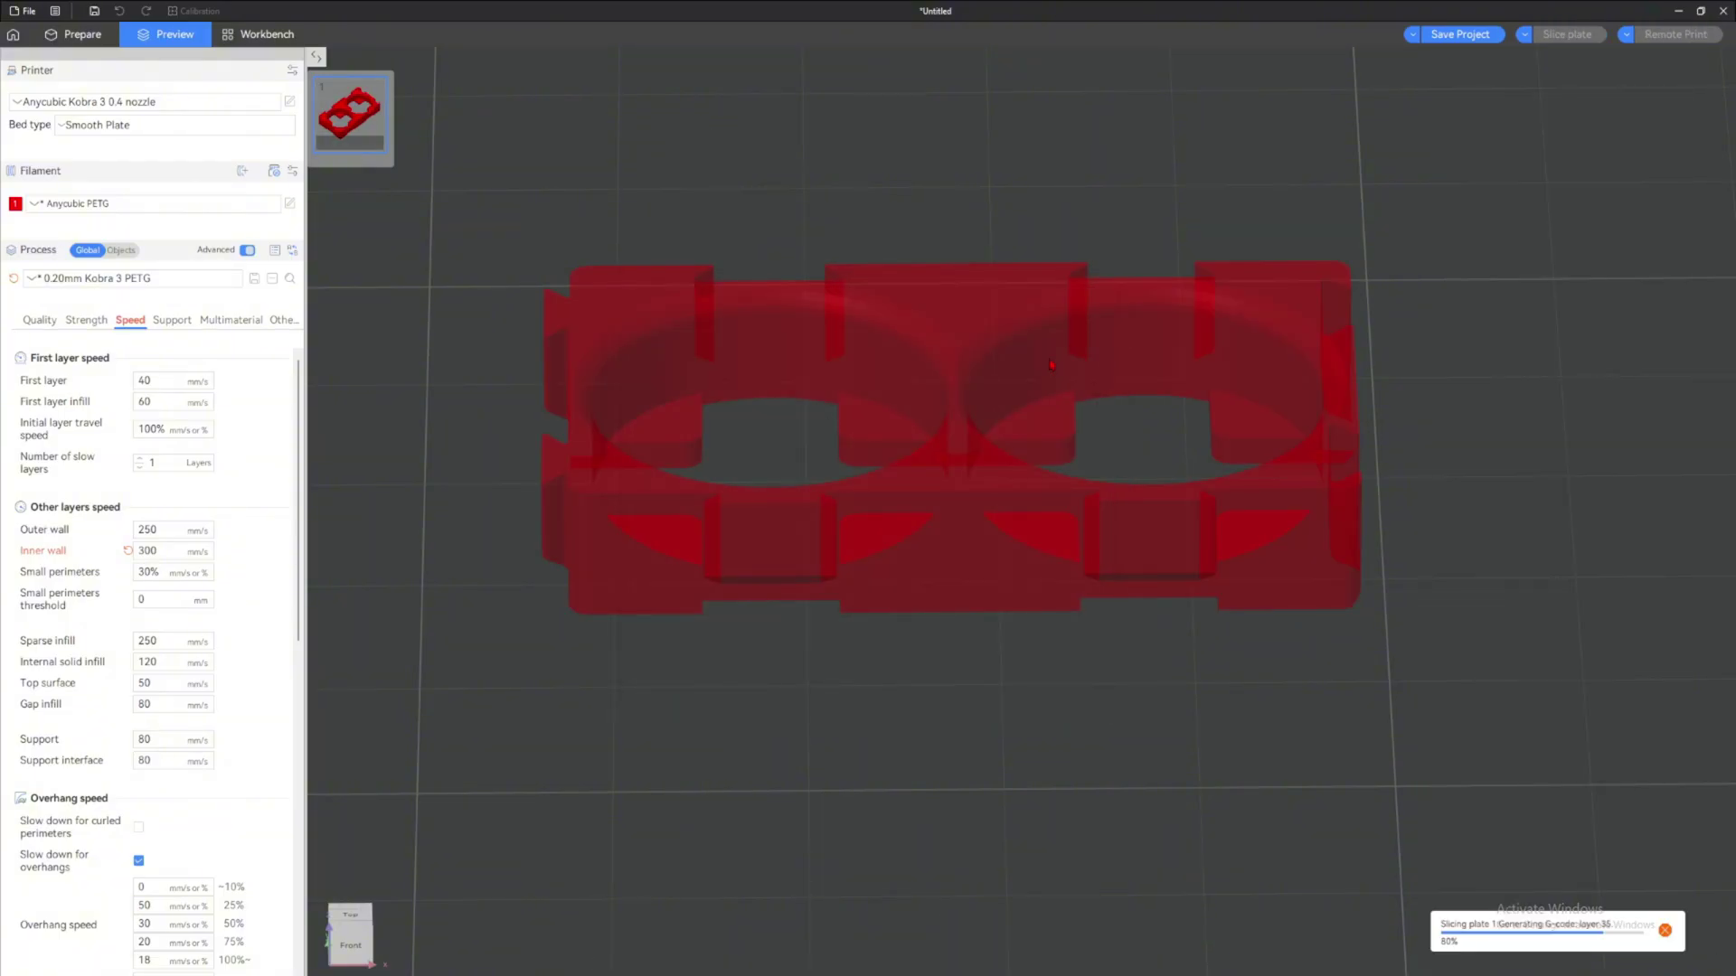
drag(1023, 967, 1001, 967)
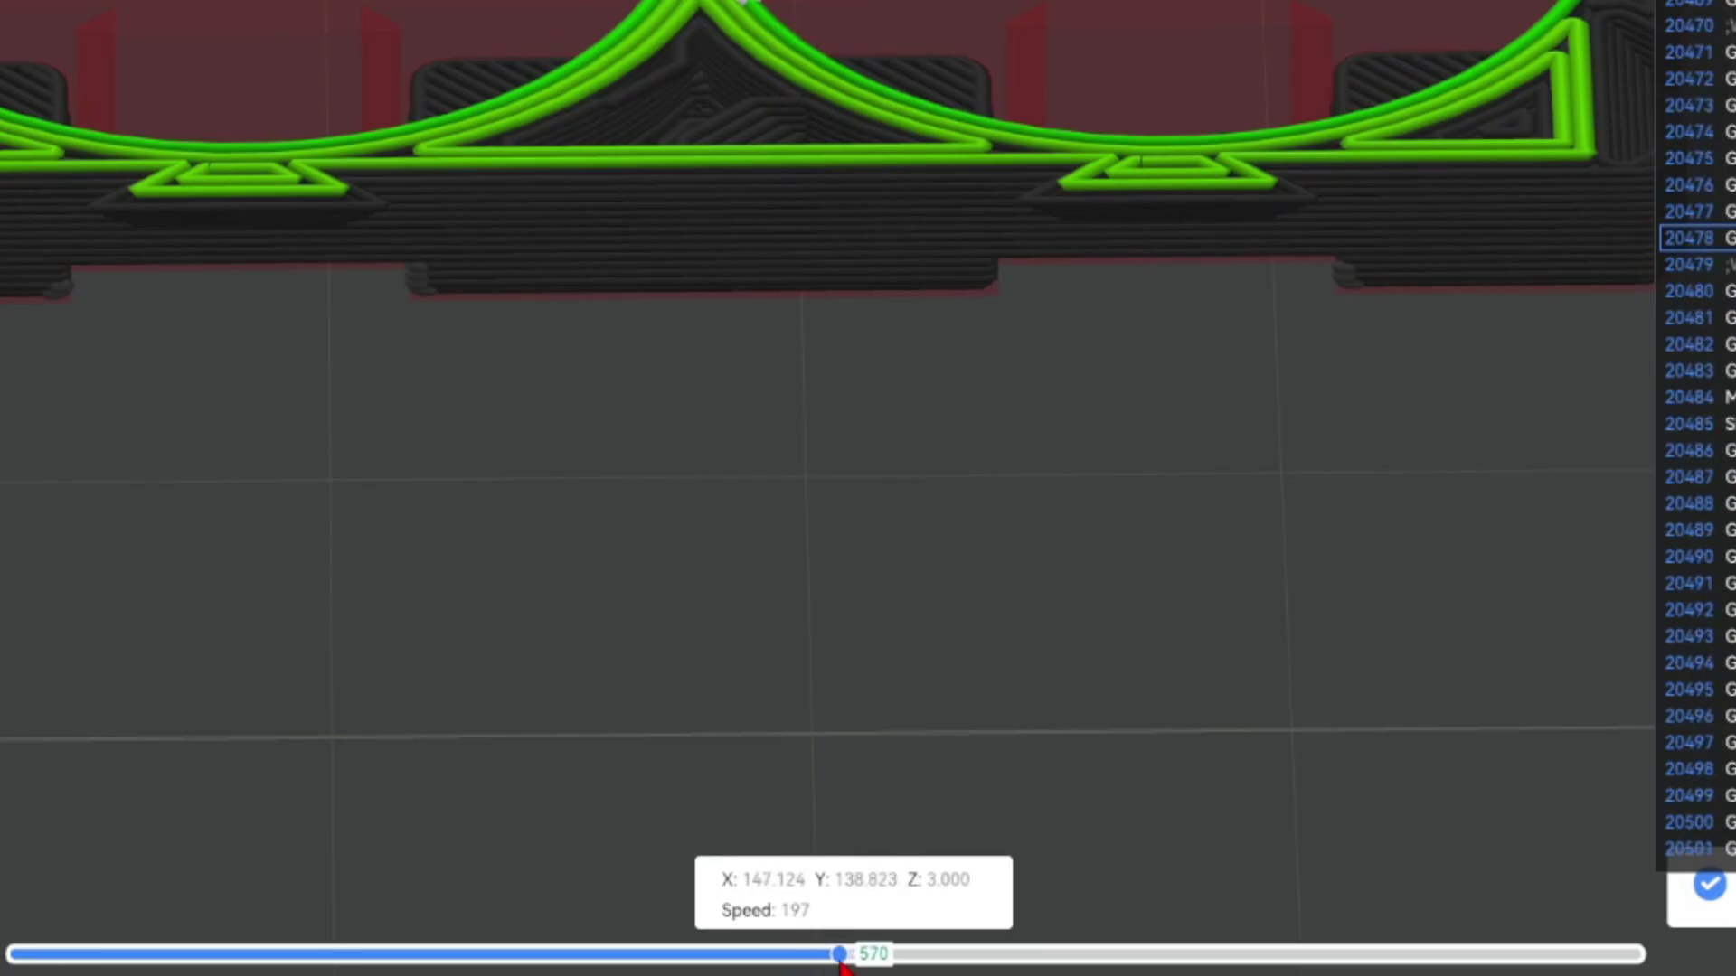
drag(819, 964, 962, 964)
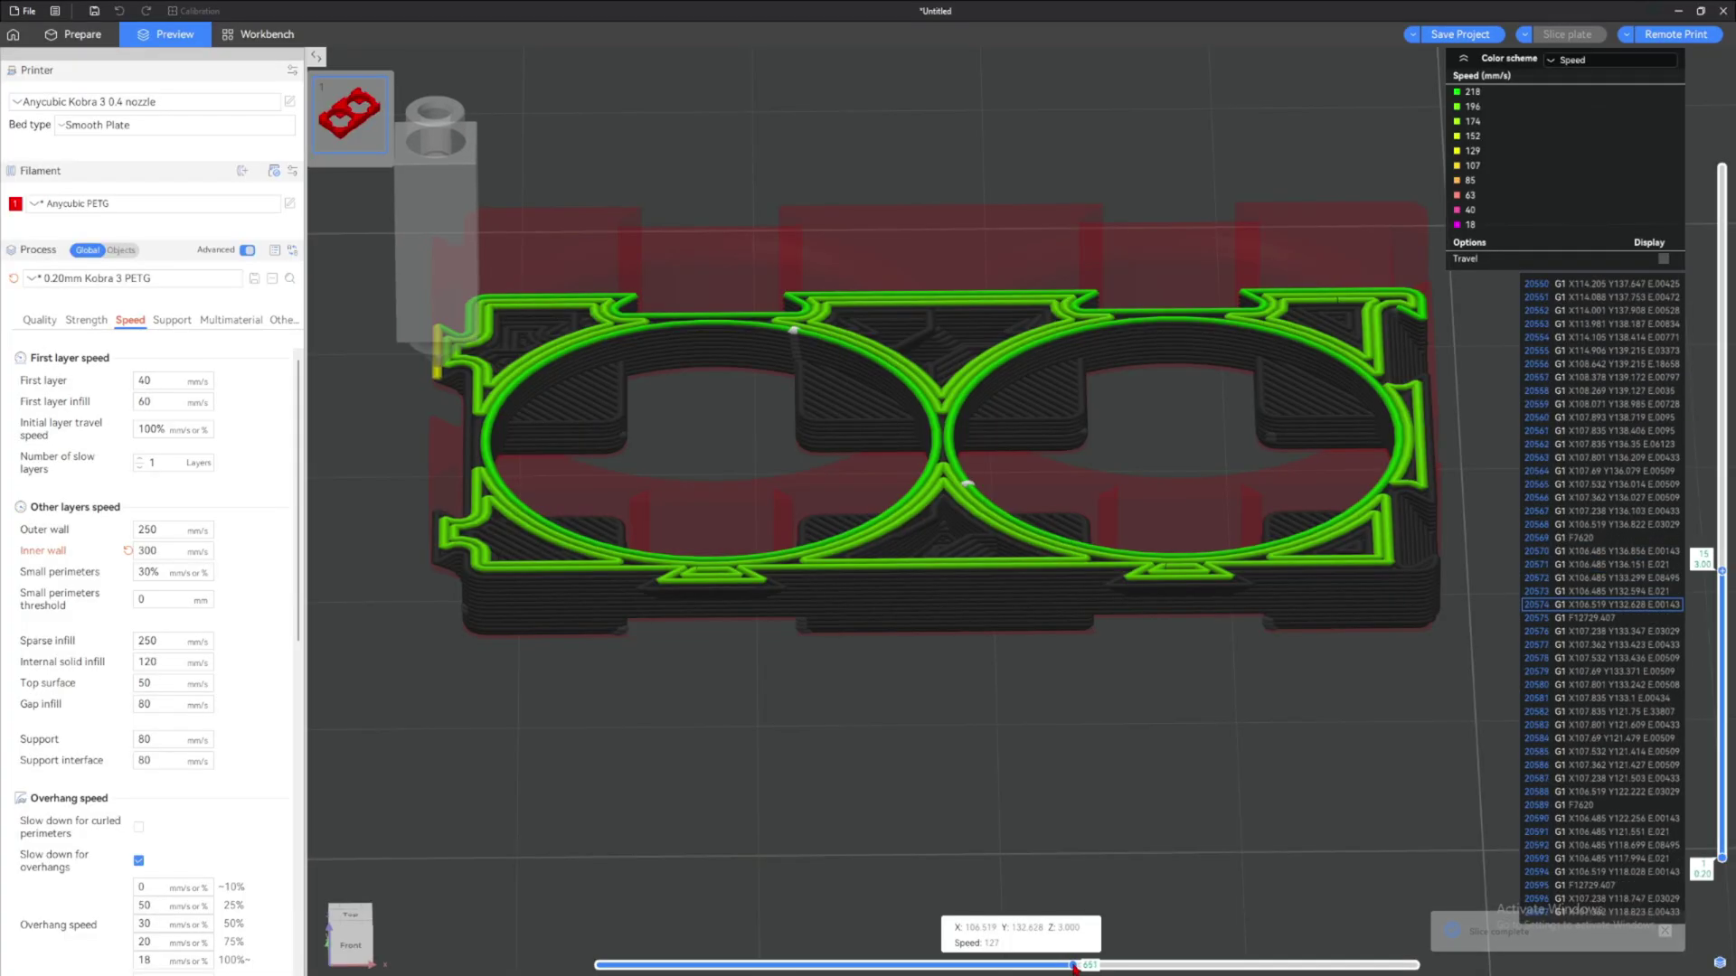
drag(1075, 967, 954, 965)
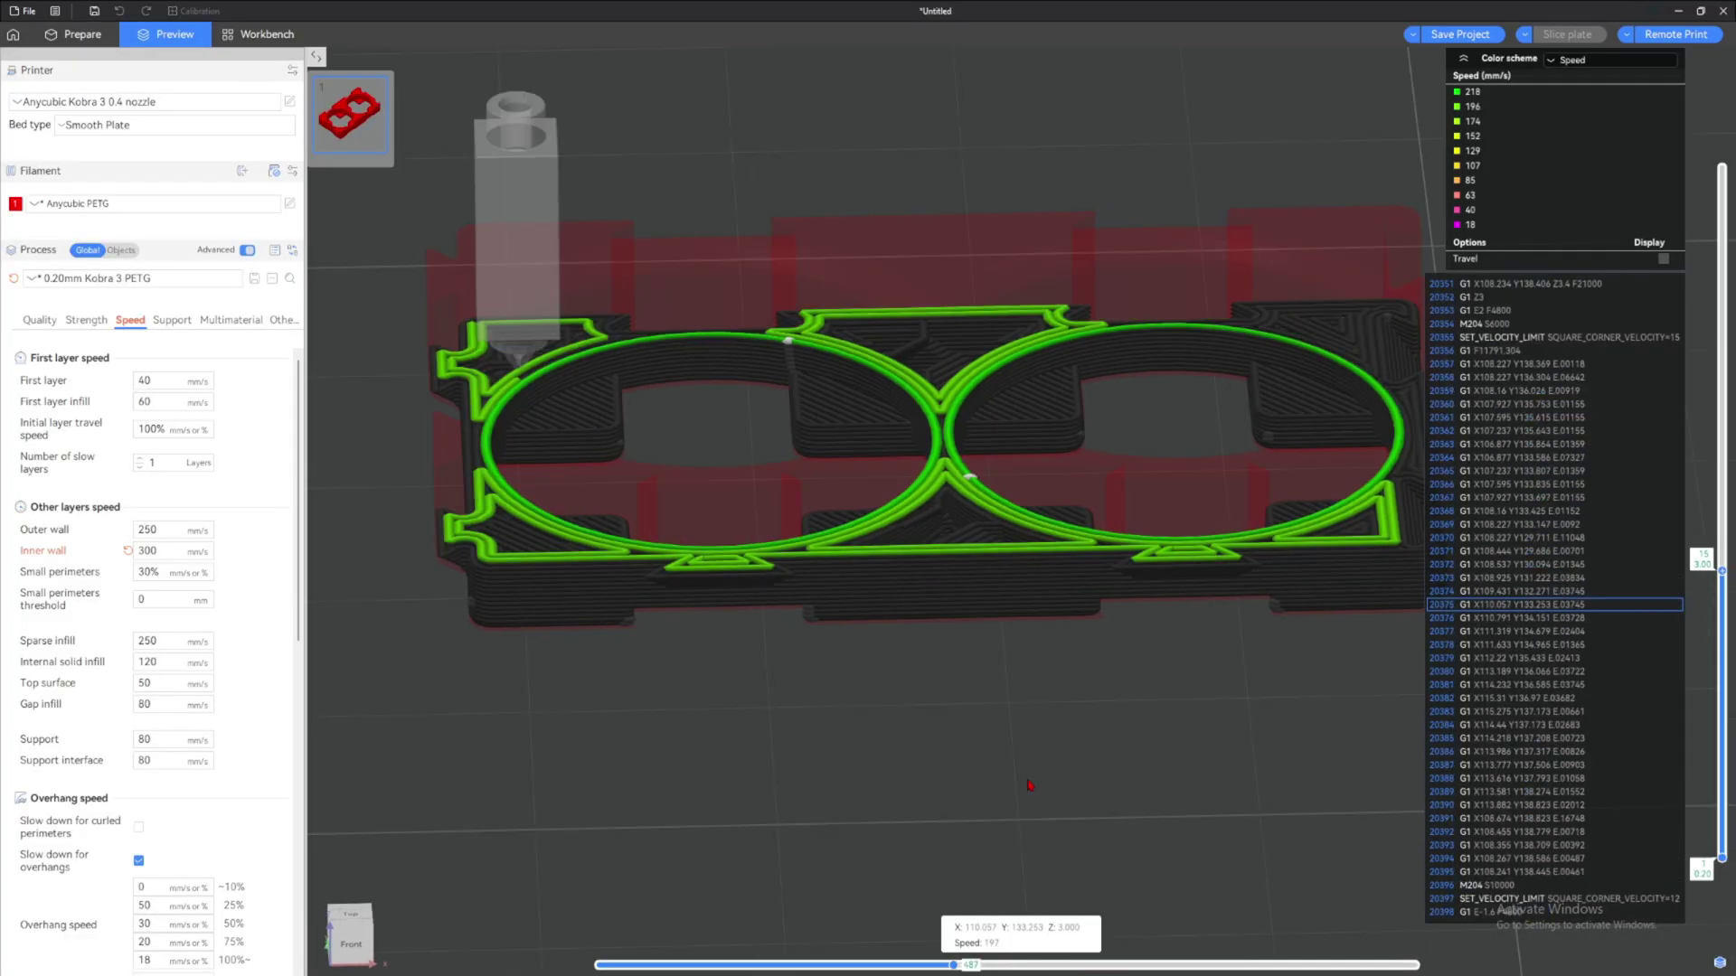
Review the inner wall speed, then the PETG filament's max volumetric speed and its slow-down option for better layer cooling
click(162, 553)
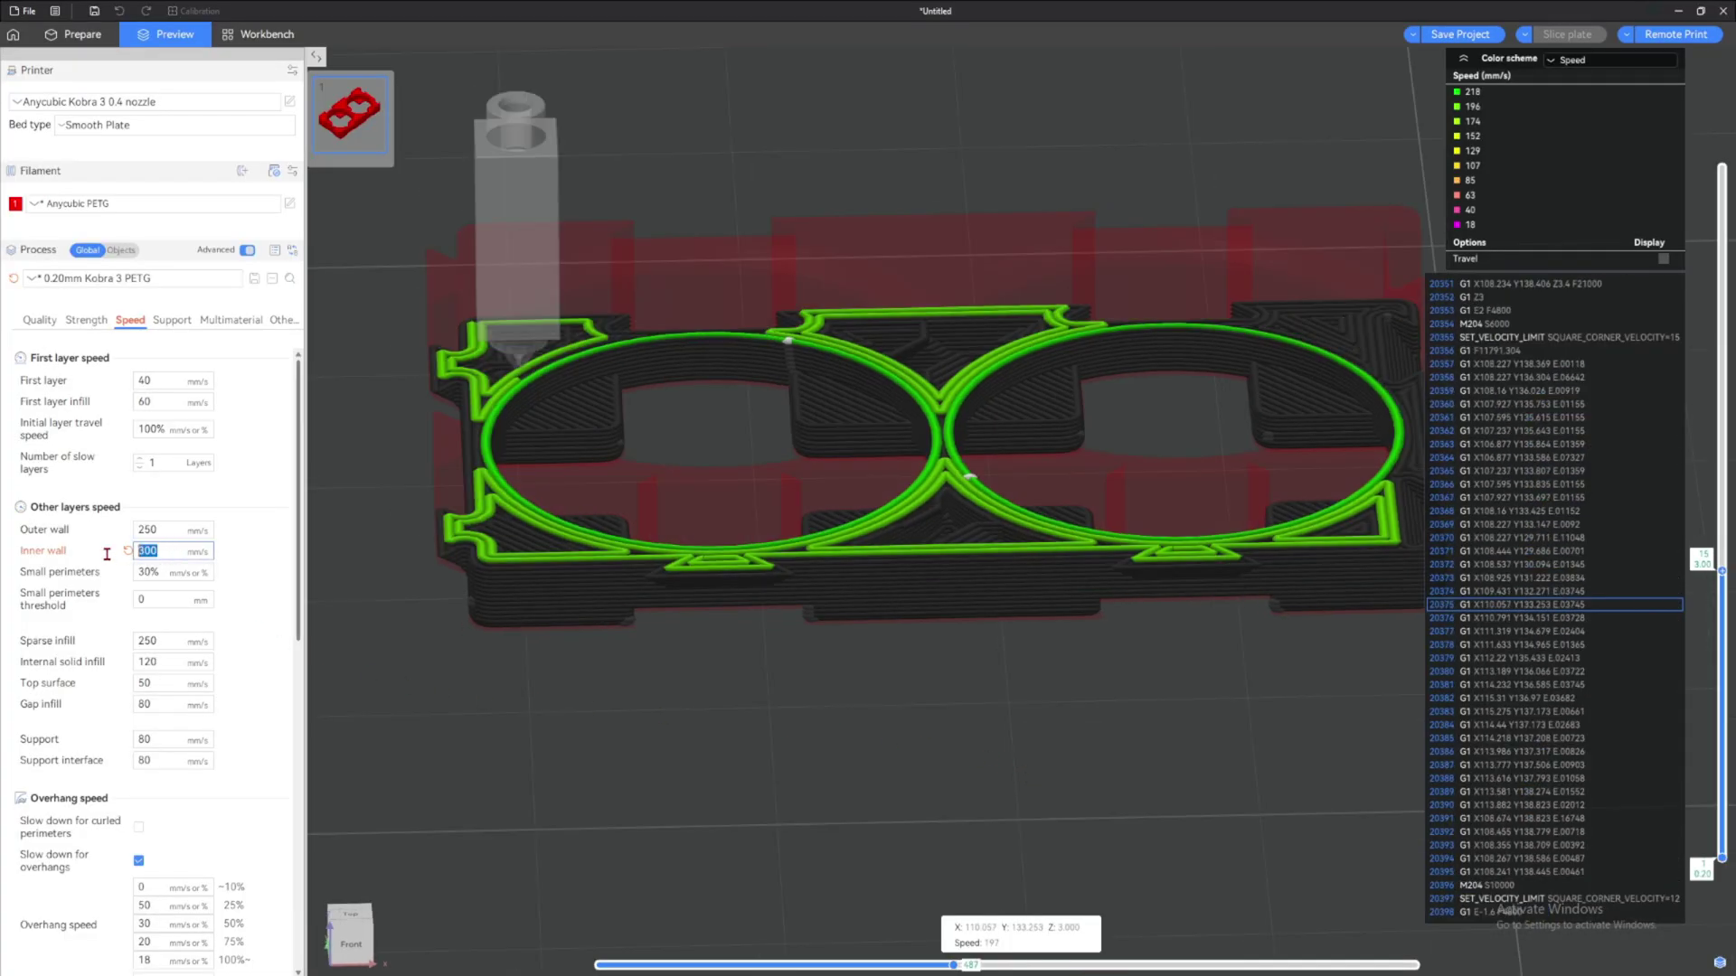
click(290, 203)
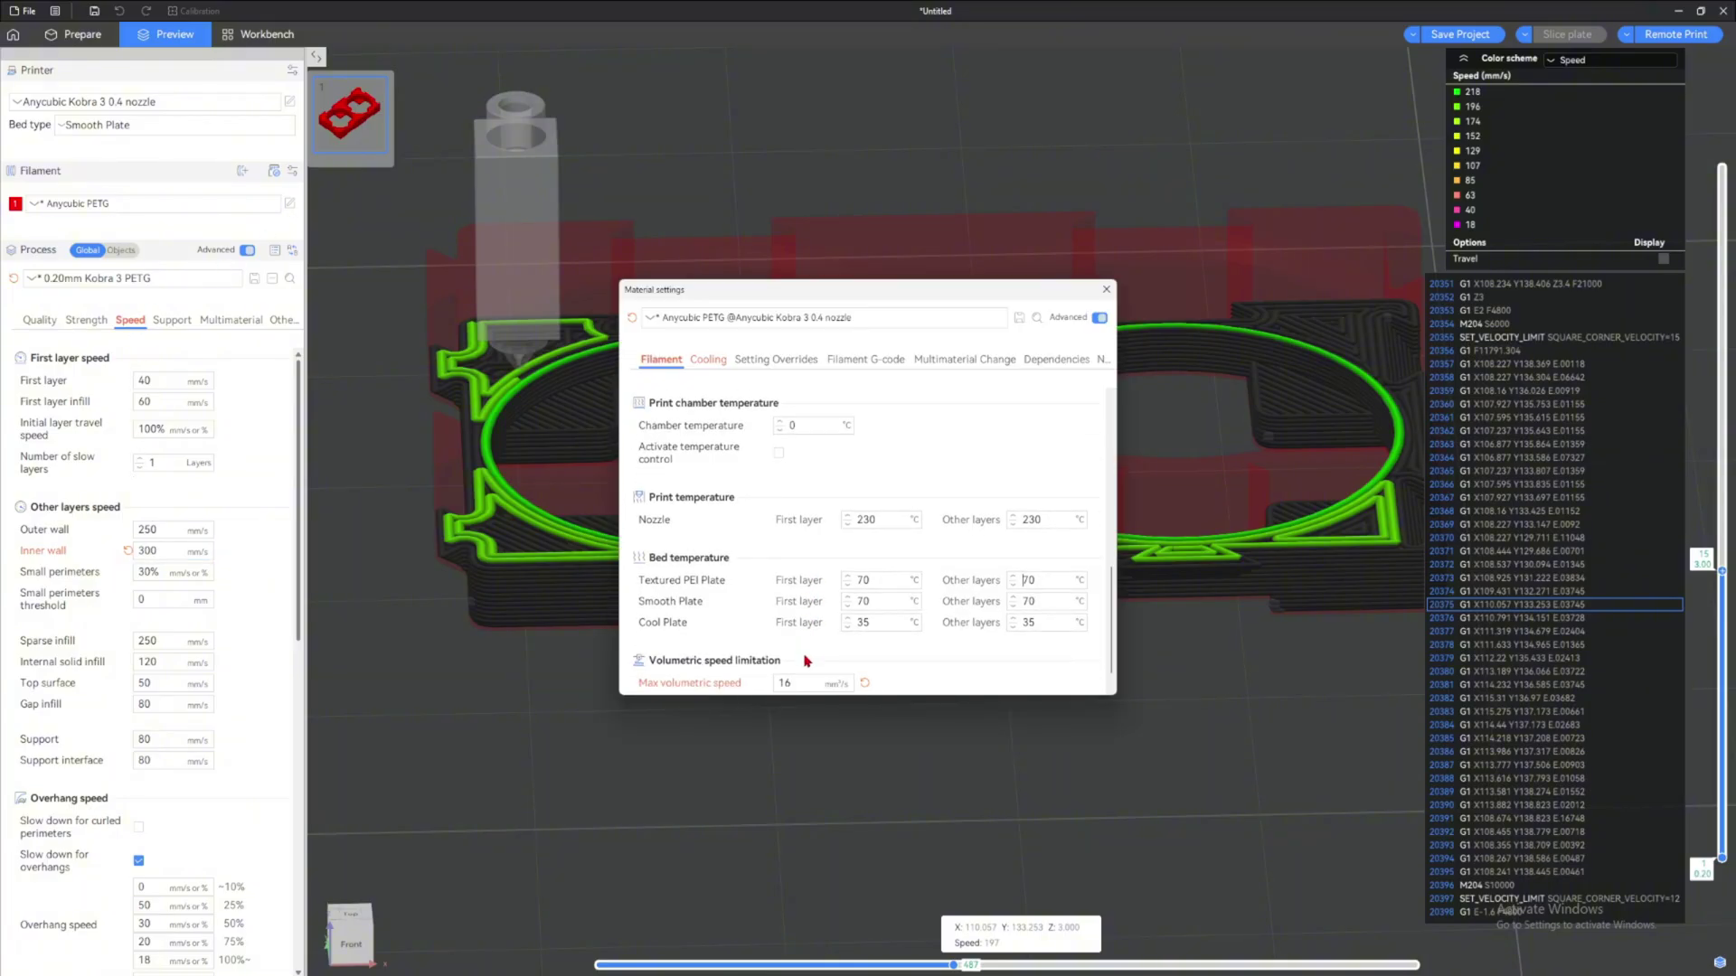
scroll(800, 651, down, 1)
click(708, 359)
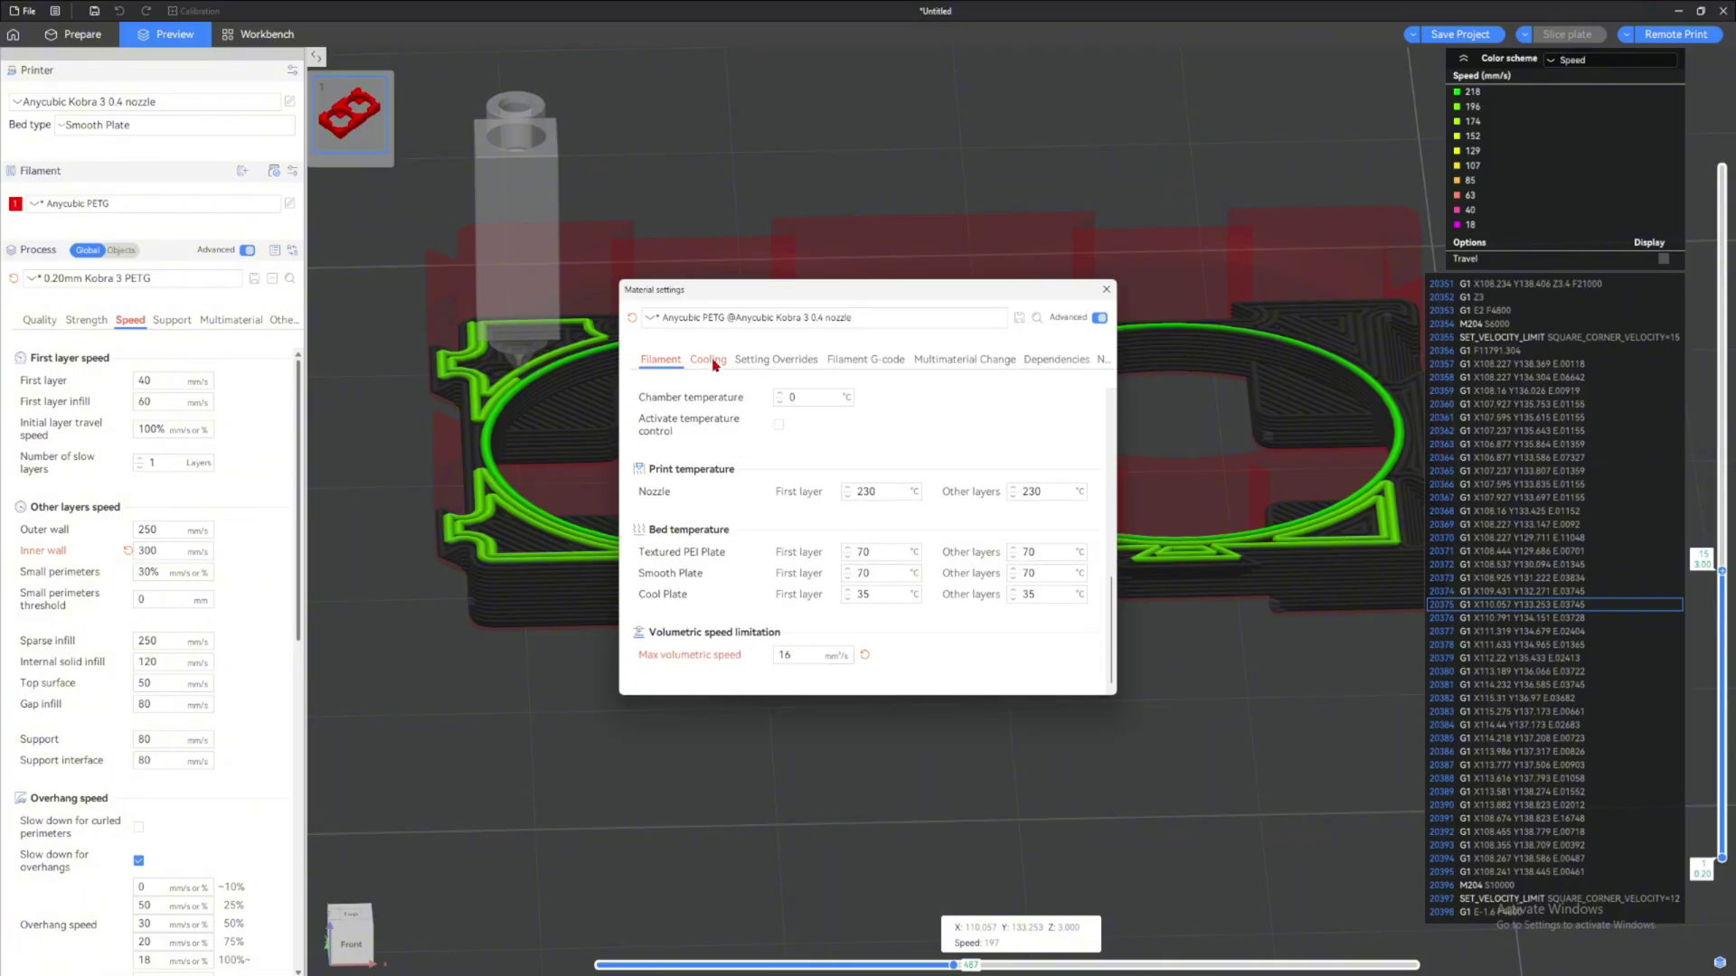
scroll(773, 533, up, 5)
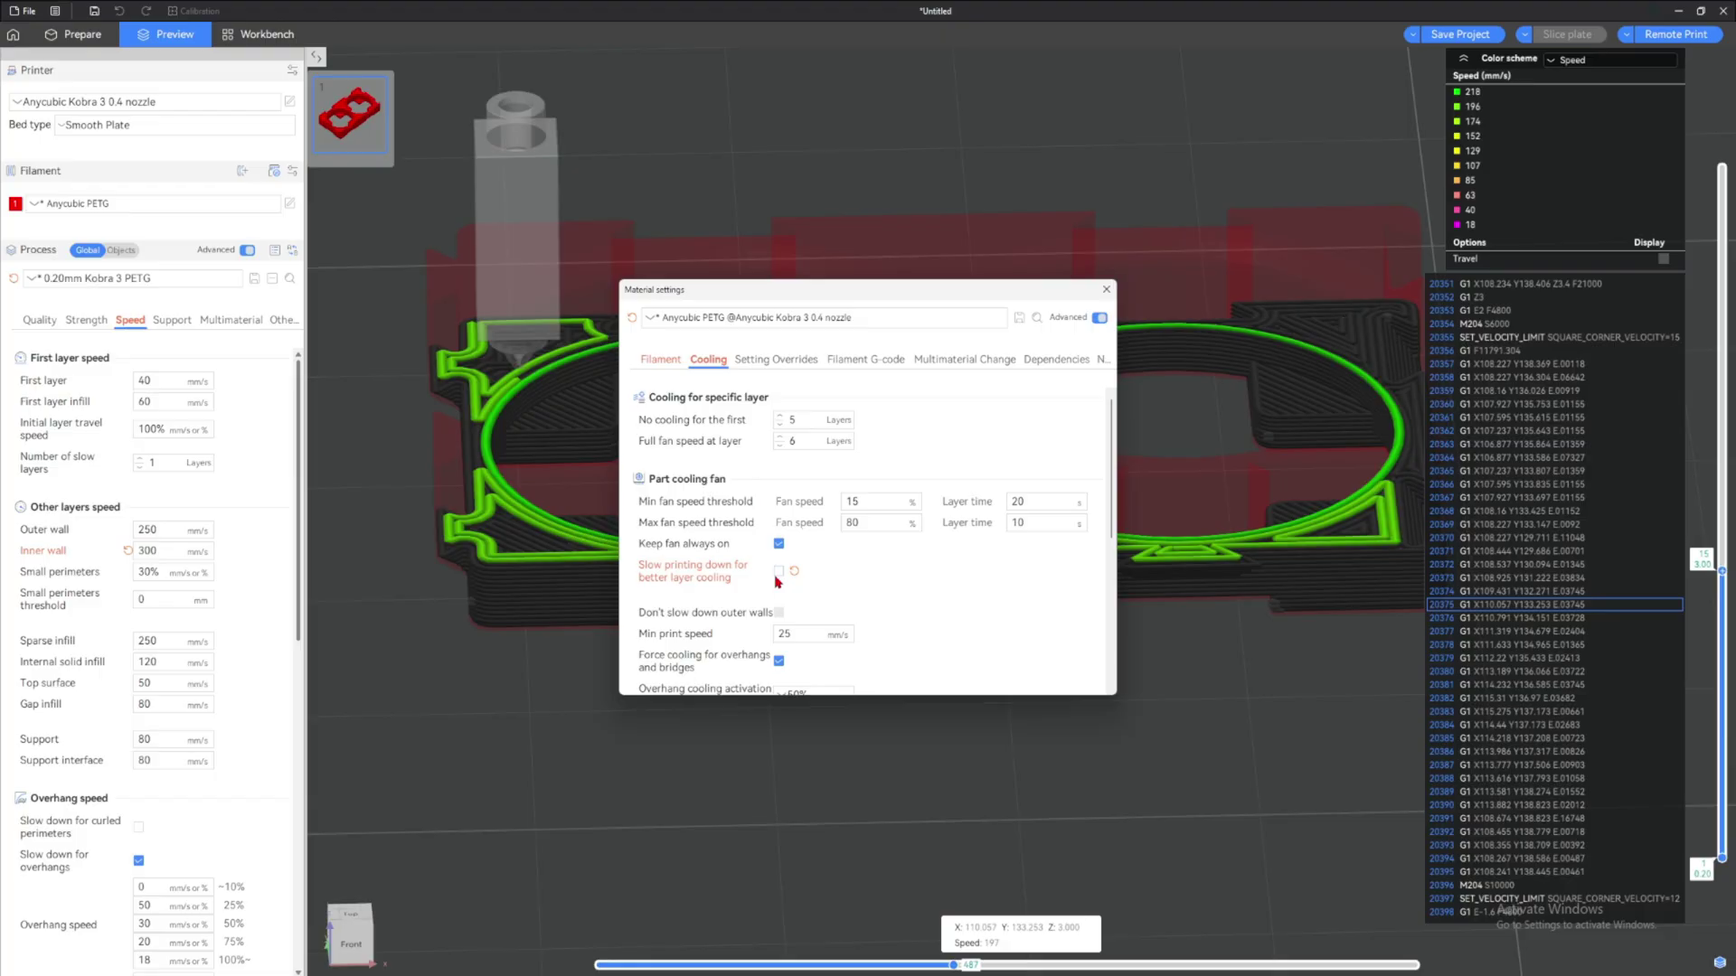
mouse_move(742, 585)
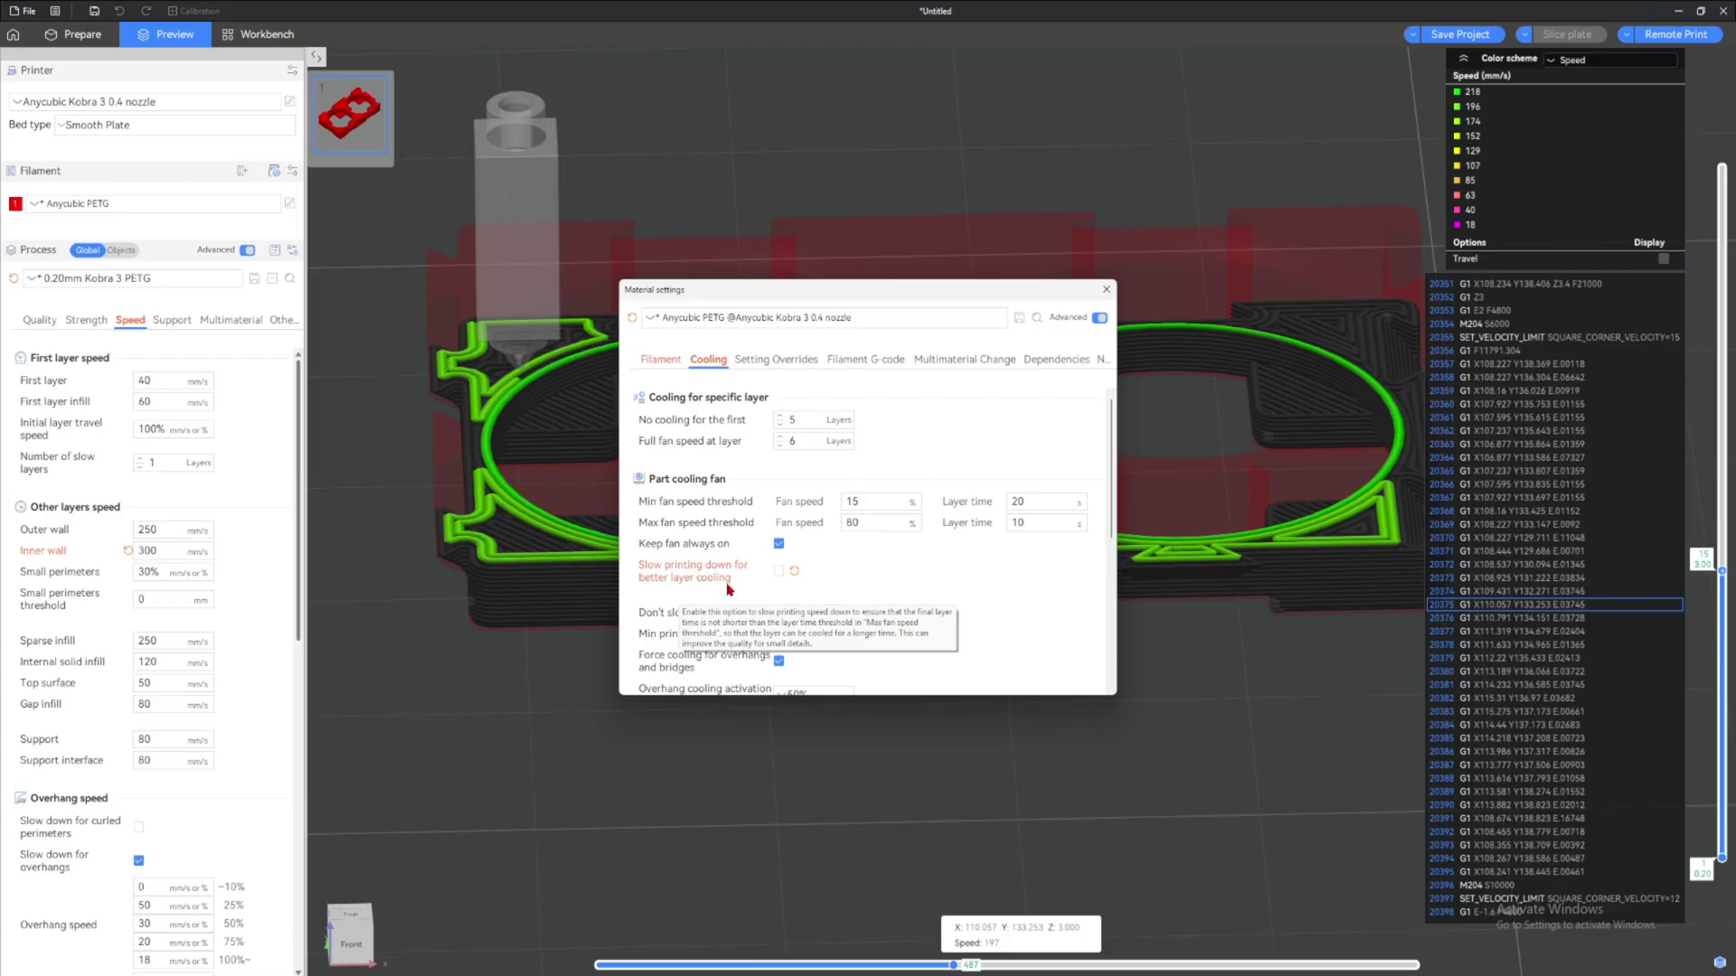
click(1106, 289)
Inspect the sliced part's layer 15 walls up close and step further through that layer's toolpath
drag(1106, 289, 986, 253)
scroll(999, 443, up, 10)
drag(1076, 443, 1131, 411)
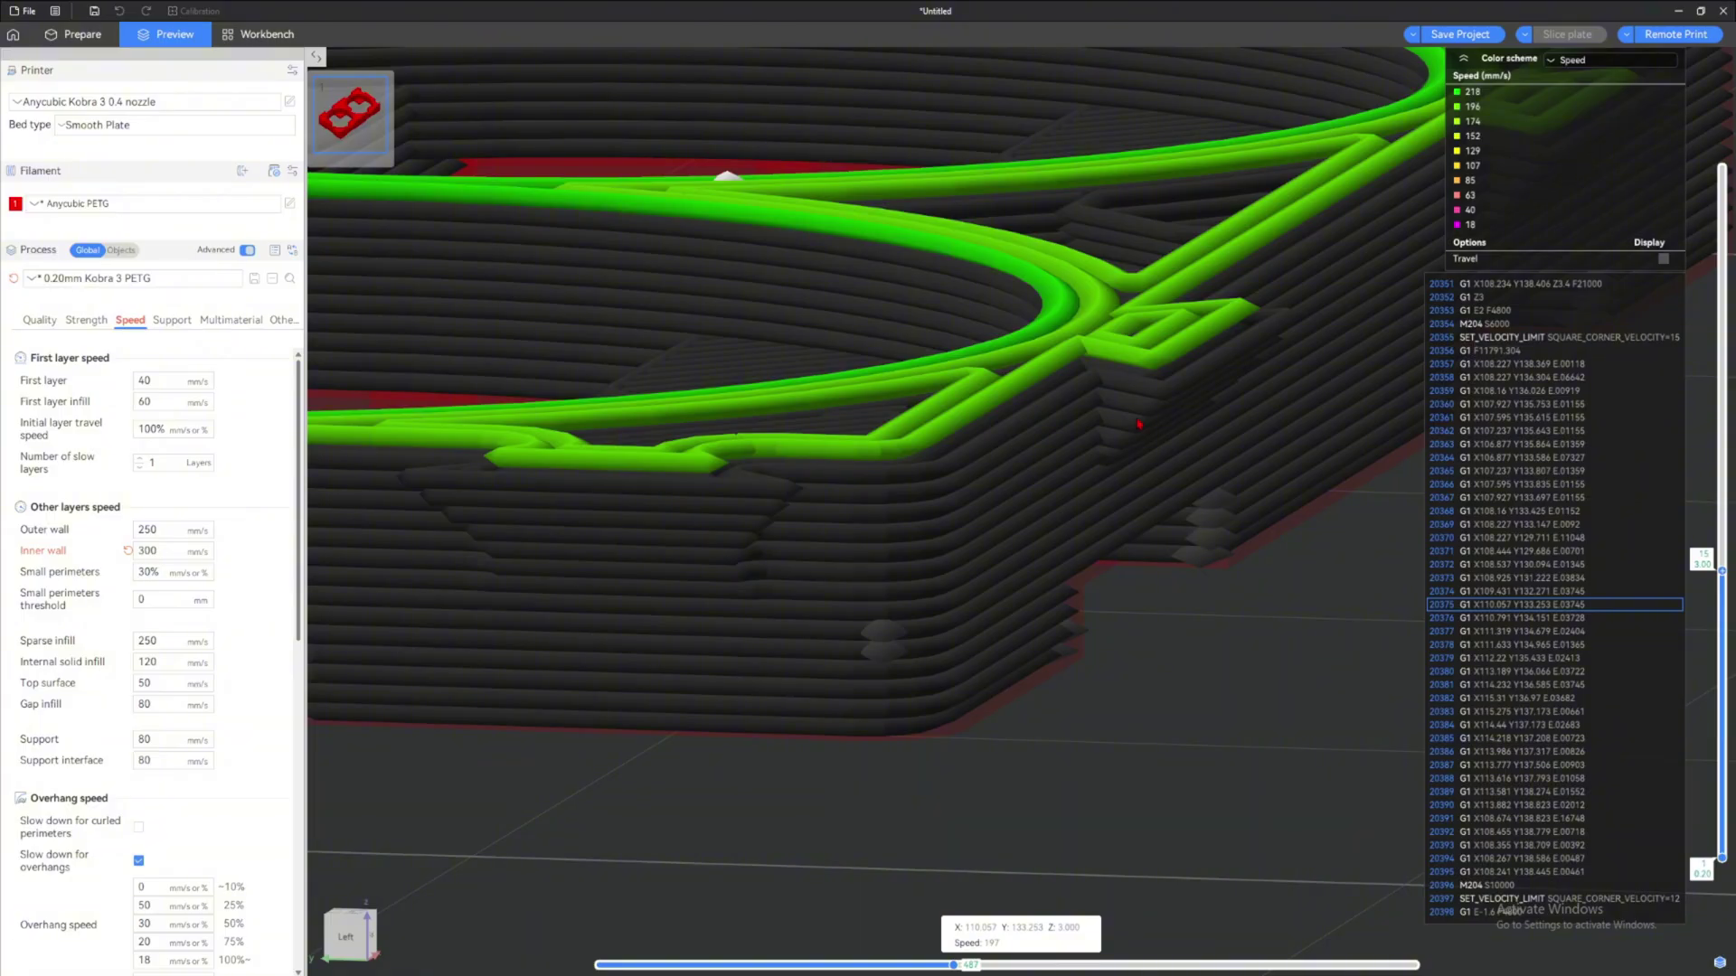
scroll(1205, 480, down, 10)
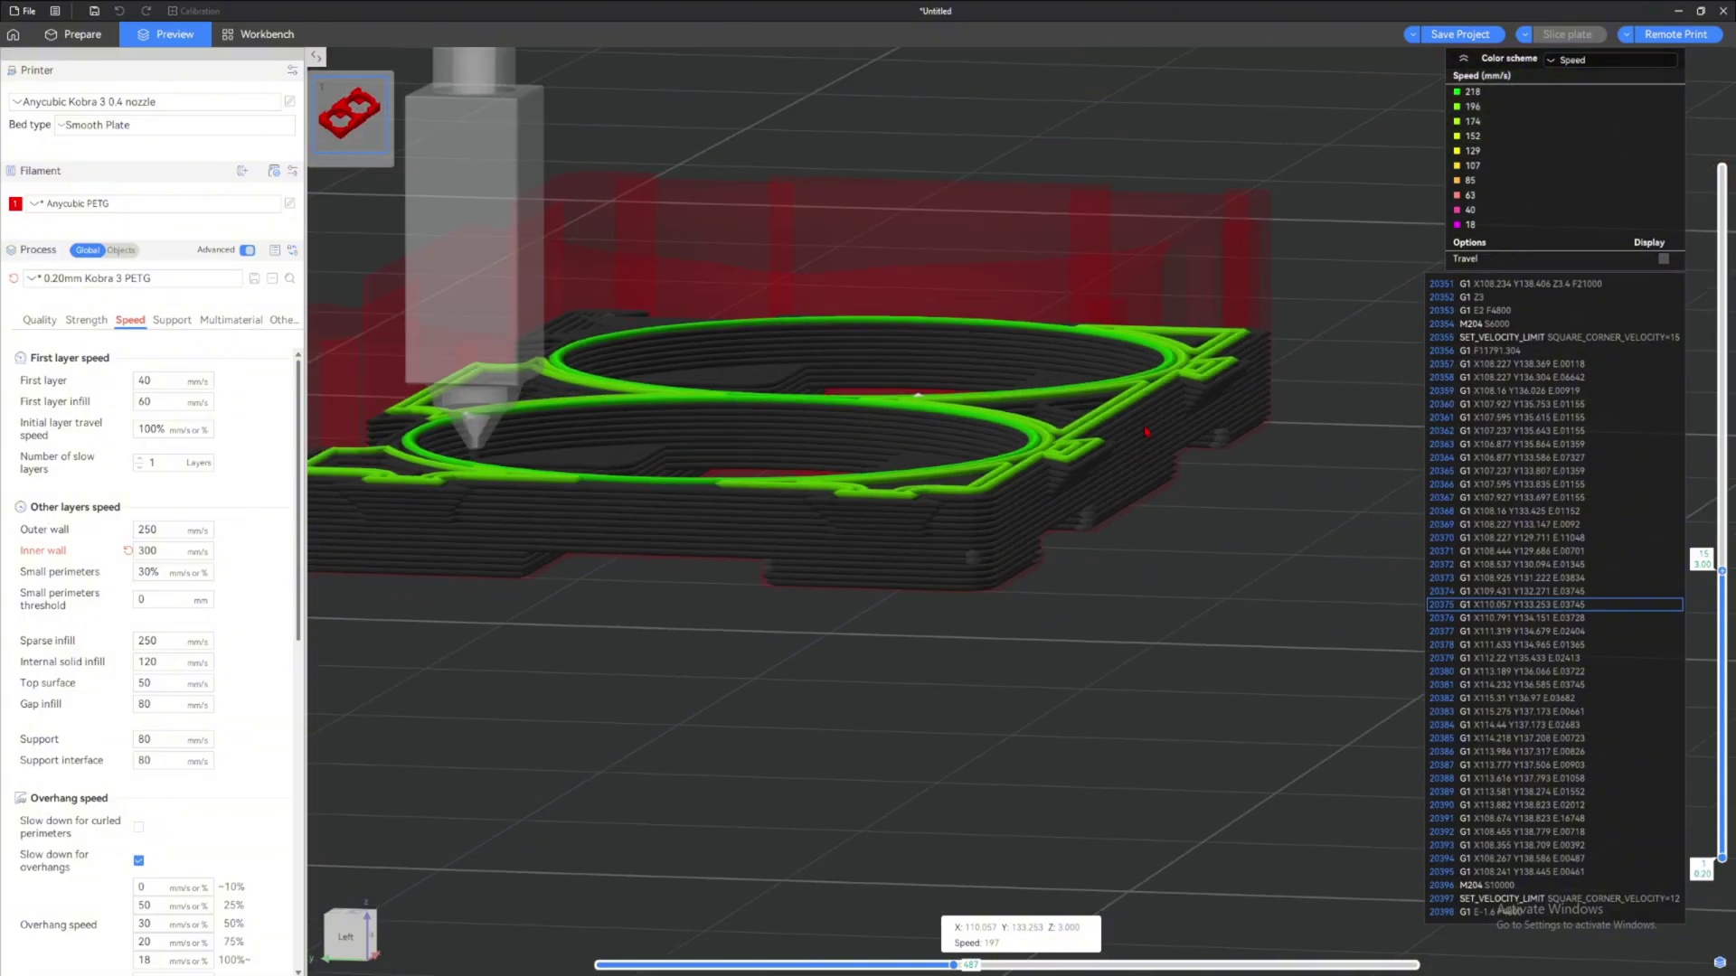
drag(1107, 768, 1009, 813)
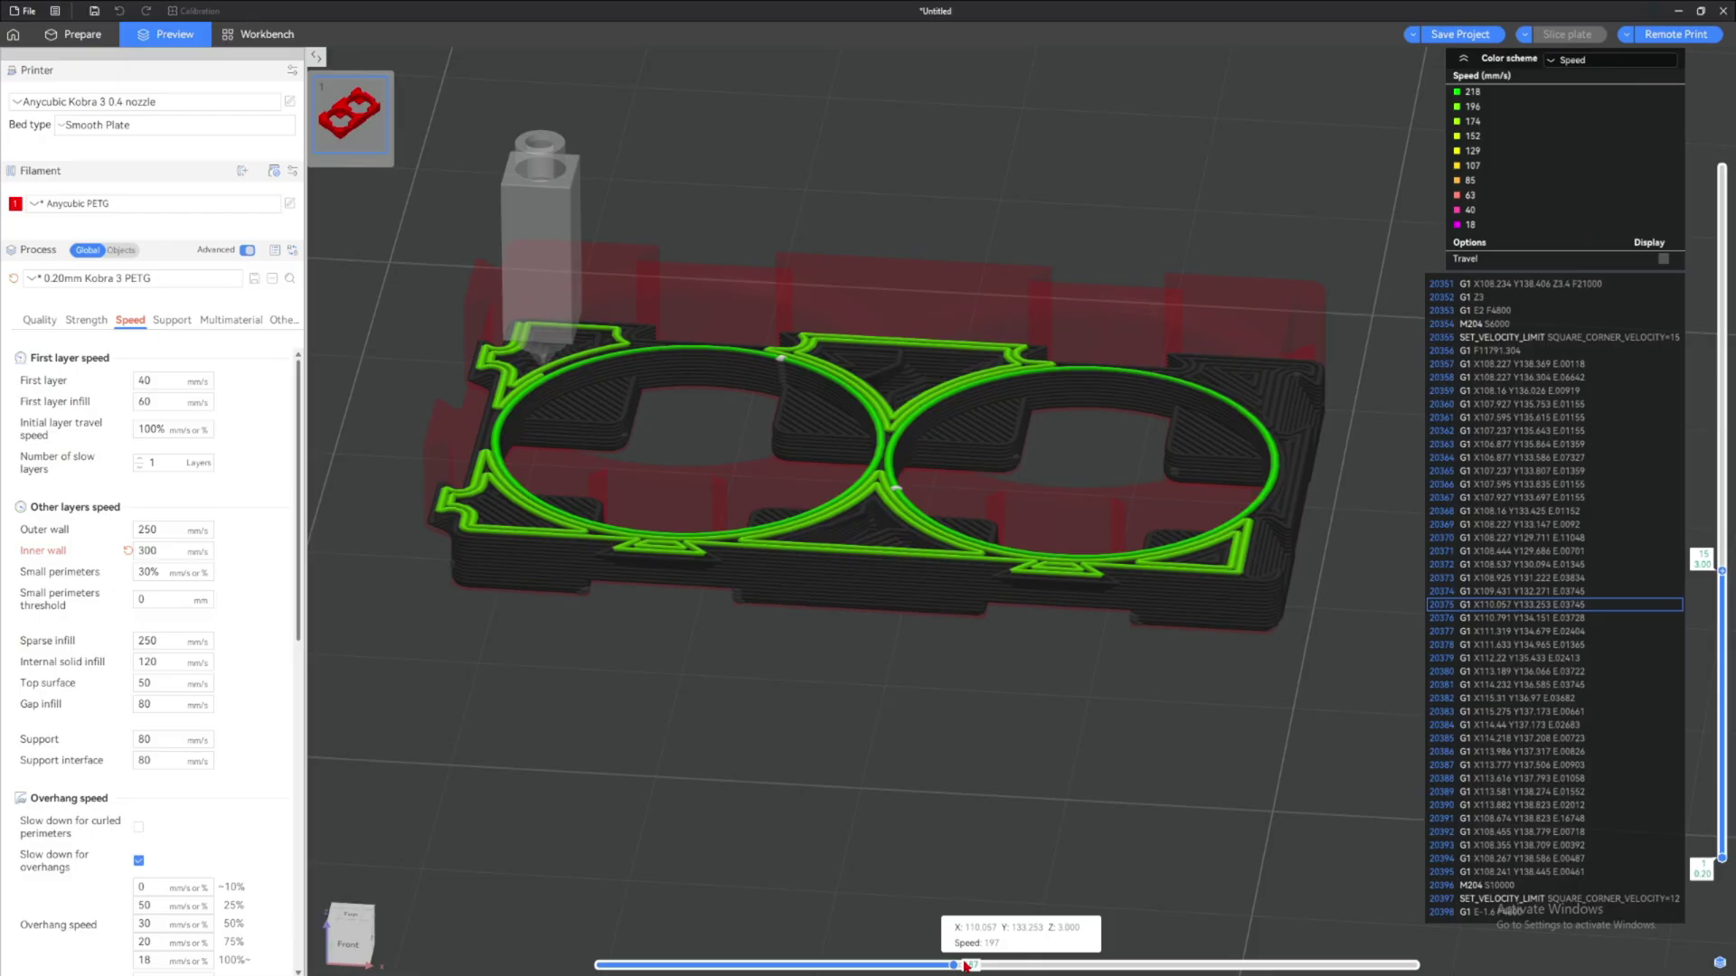
drag(964, 966, 1049, 966)
drag(1046, 872, 992, 677)
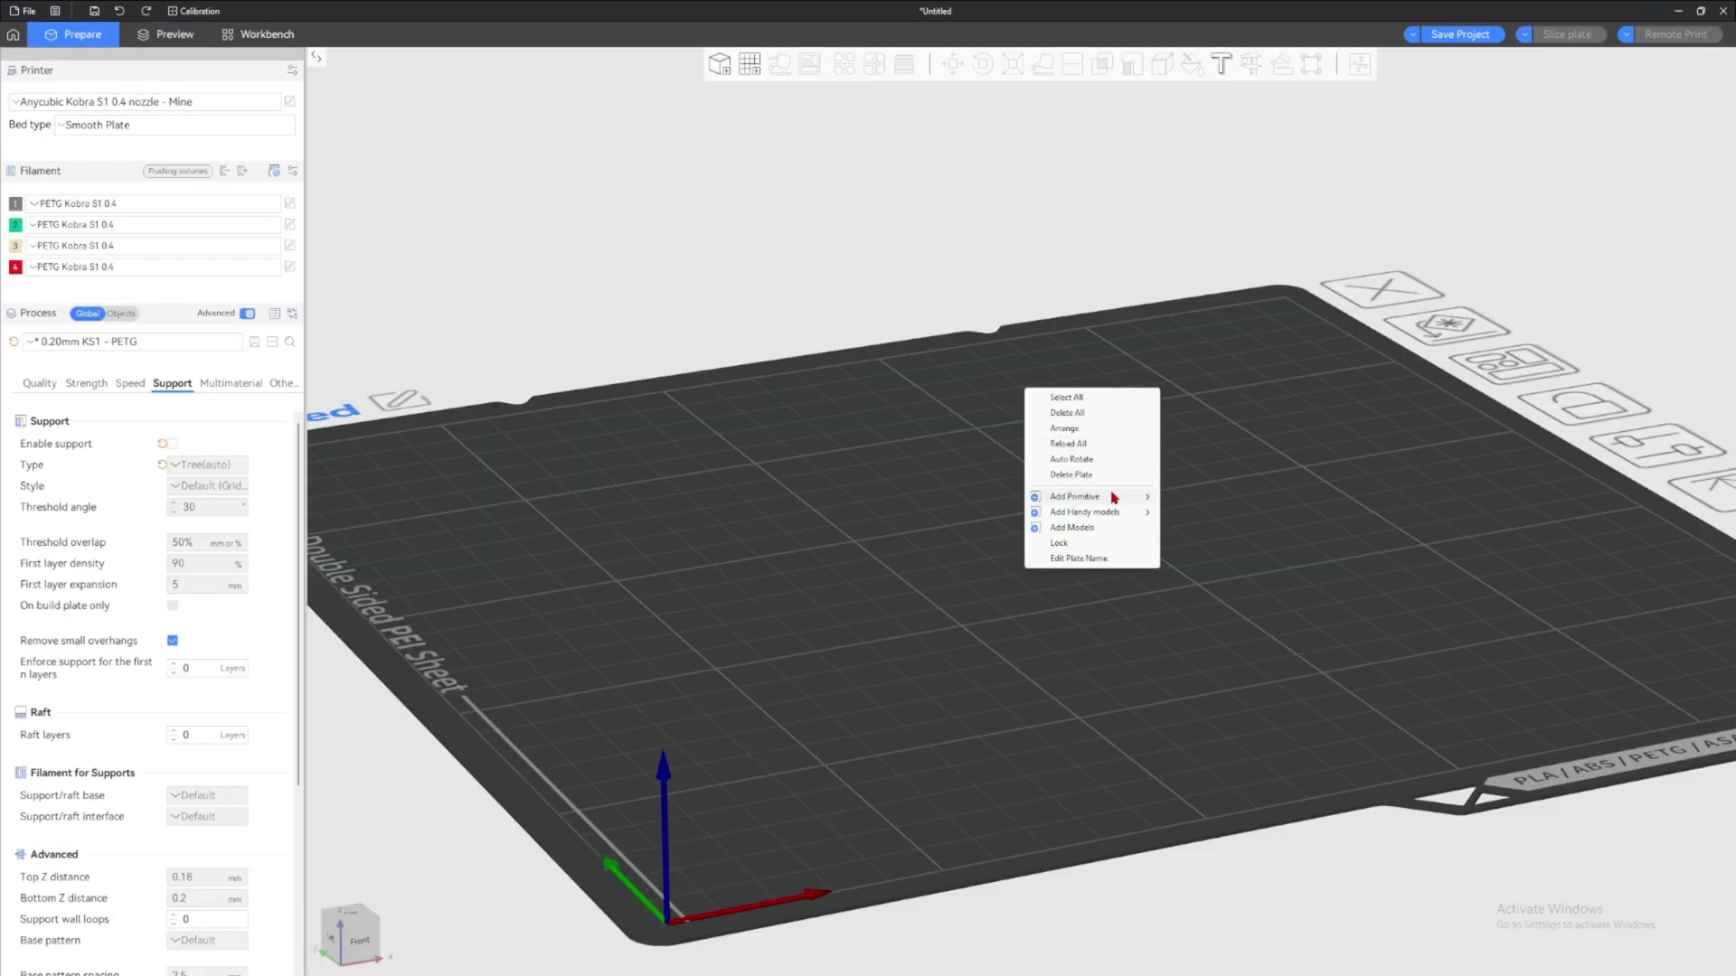
Add a cube primitive to the empty plate and emboss the default text on its front face
mouse_move(1114, 497)
click(1184, 496)
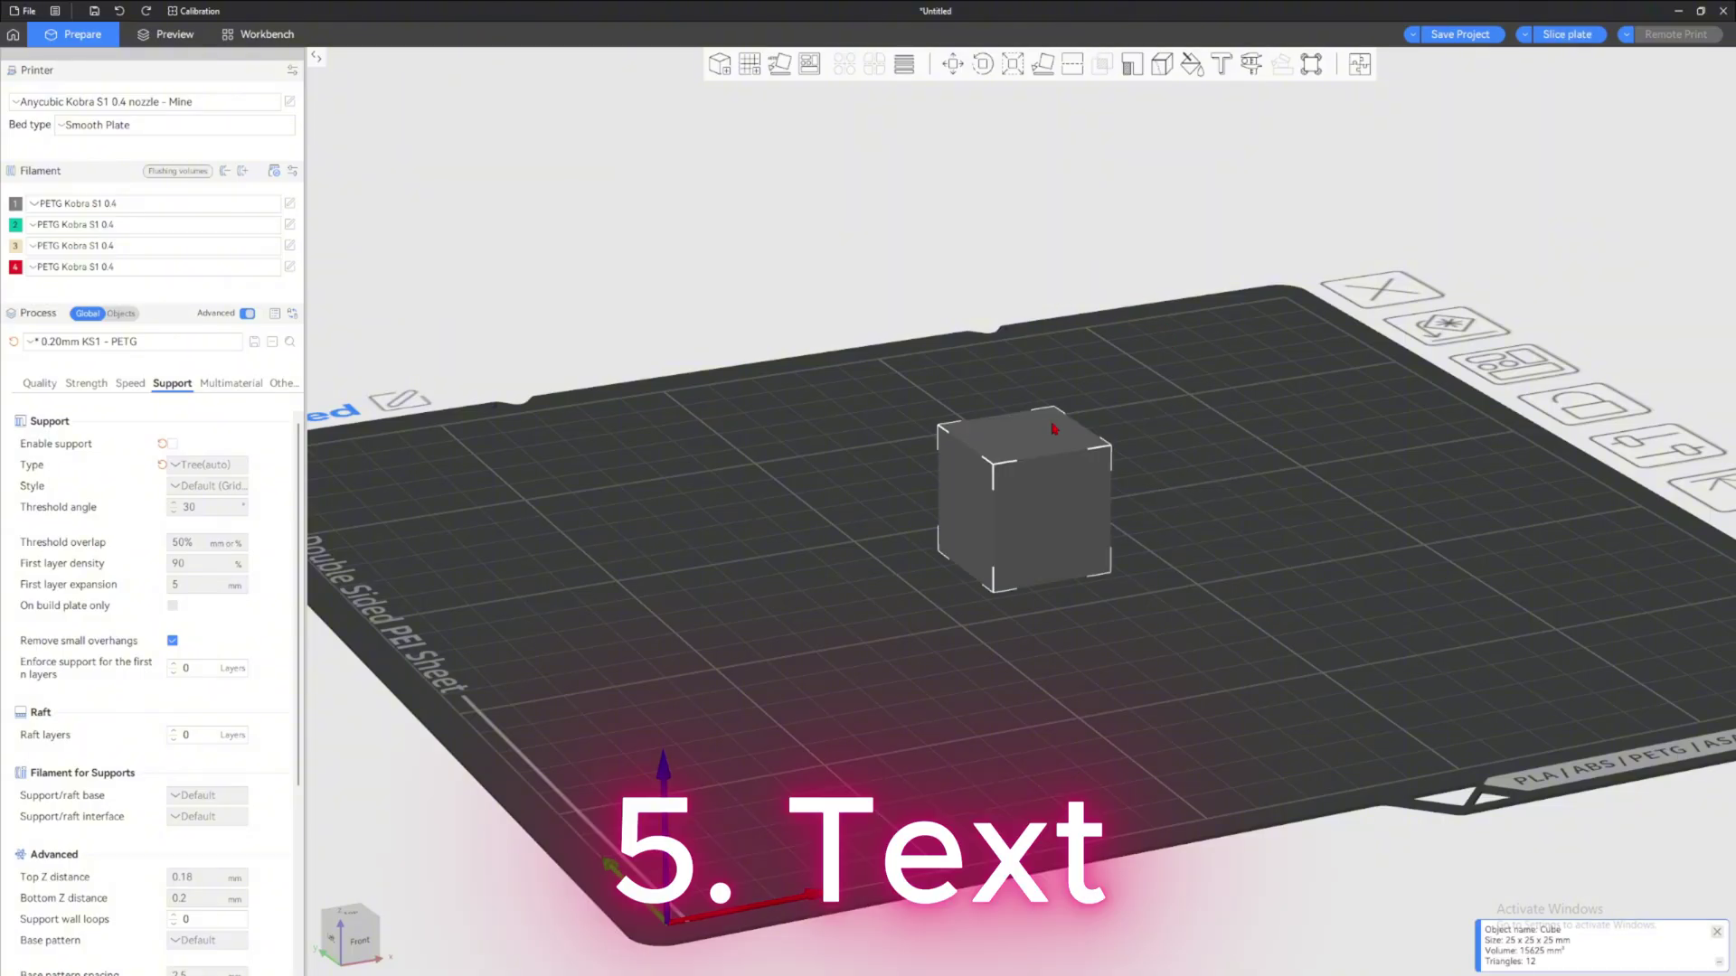
scroll(1136, 237, up, 5)
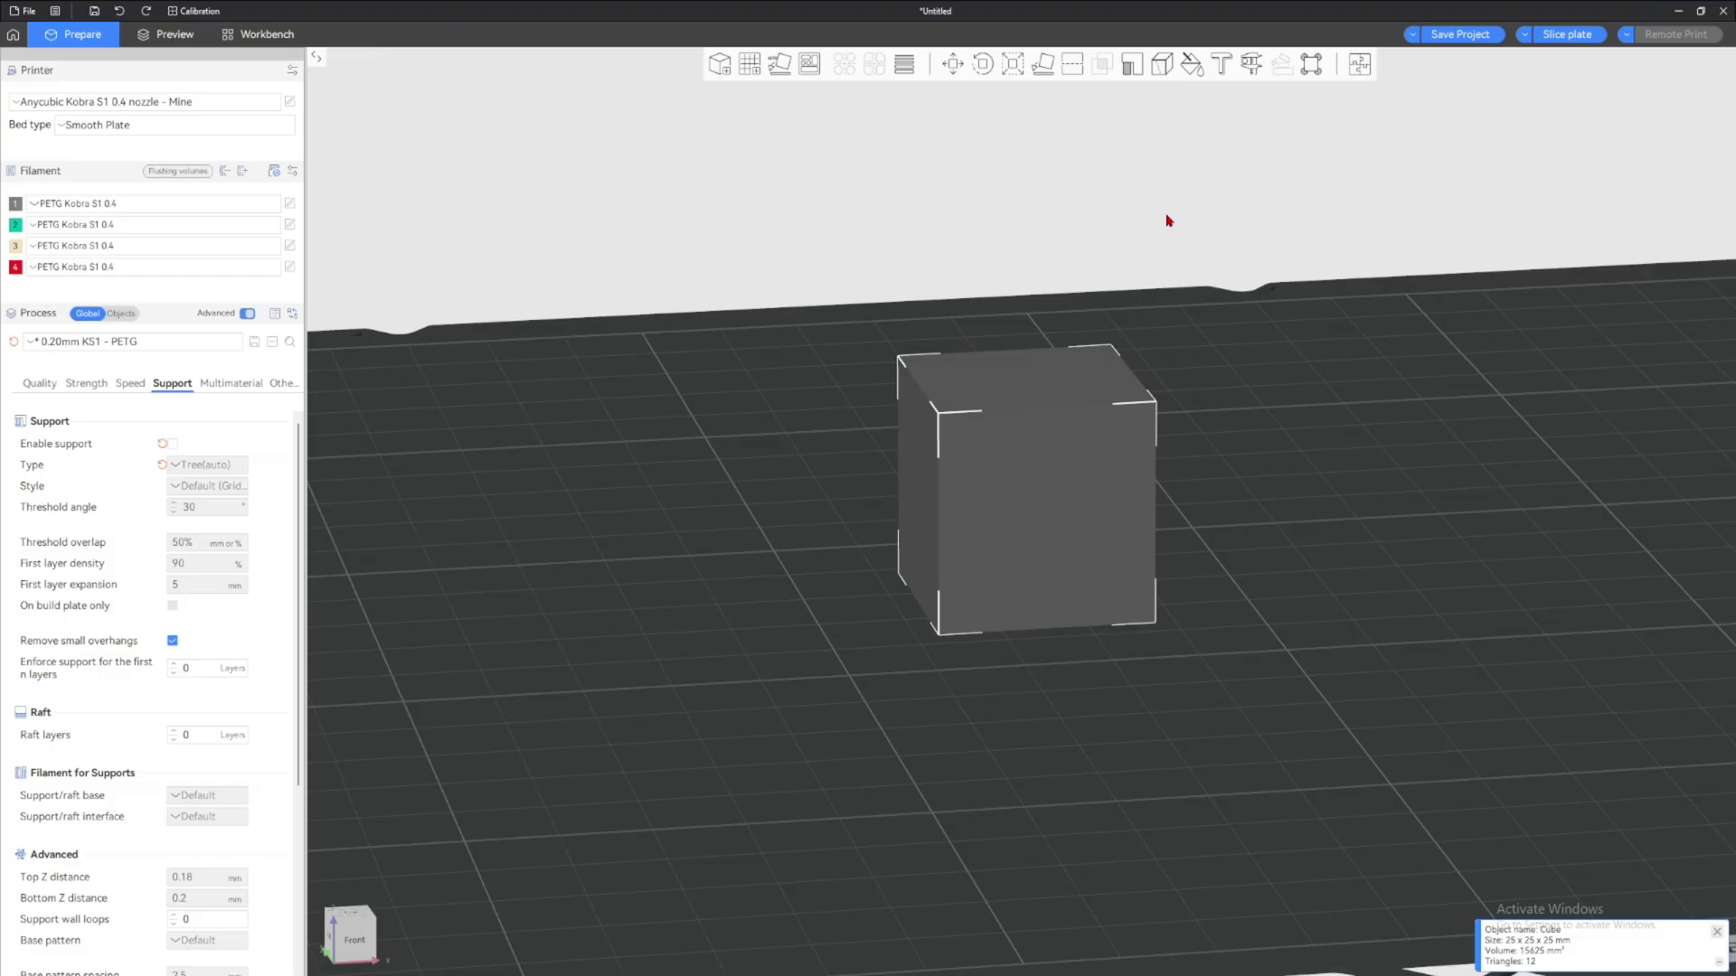
mouse_move(1187, 206)
mouse_down()
mouse_move(1163, 204)
mouse_move(1264, 208)
mouse_move(1217, 203)
mouse_up()
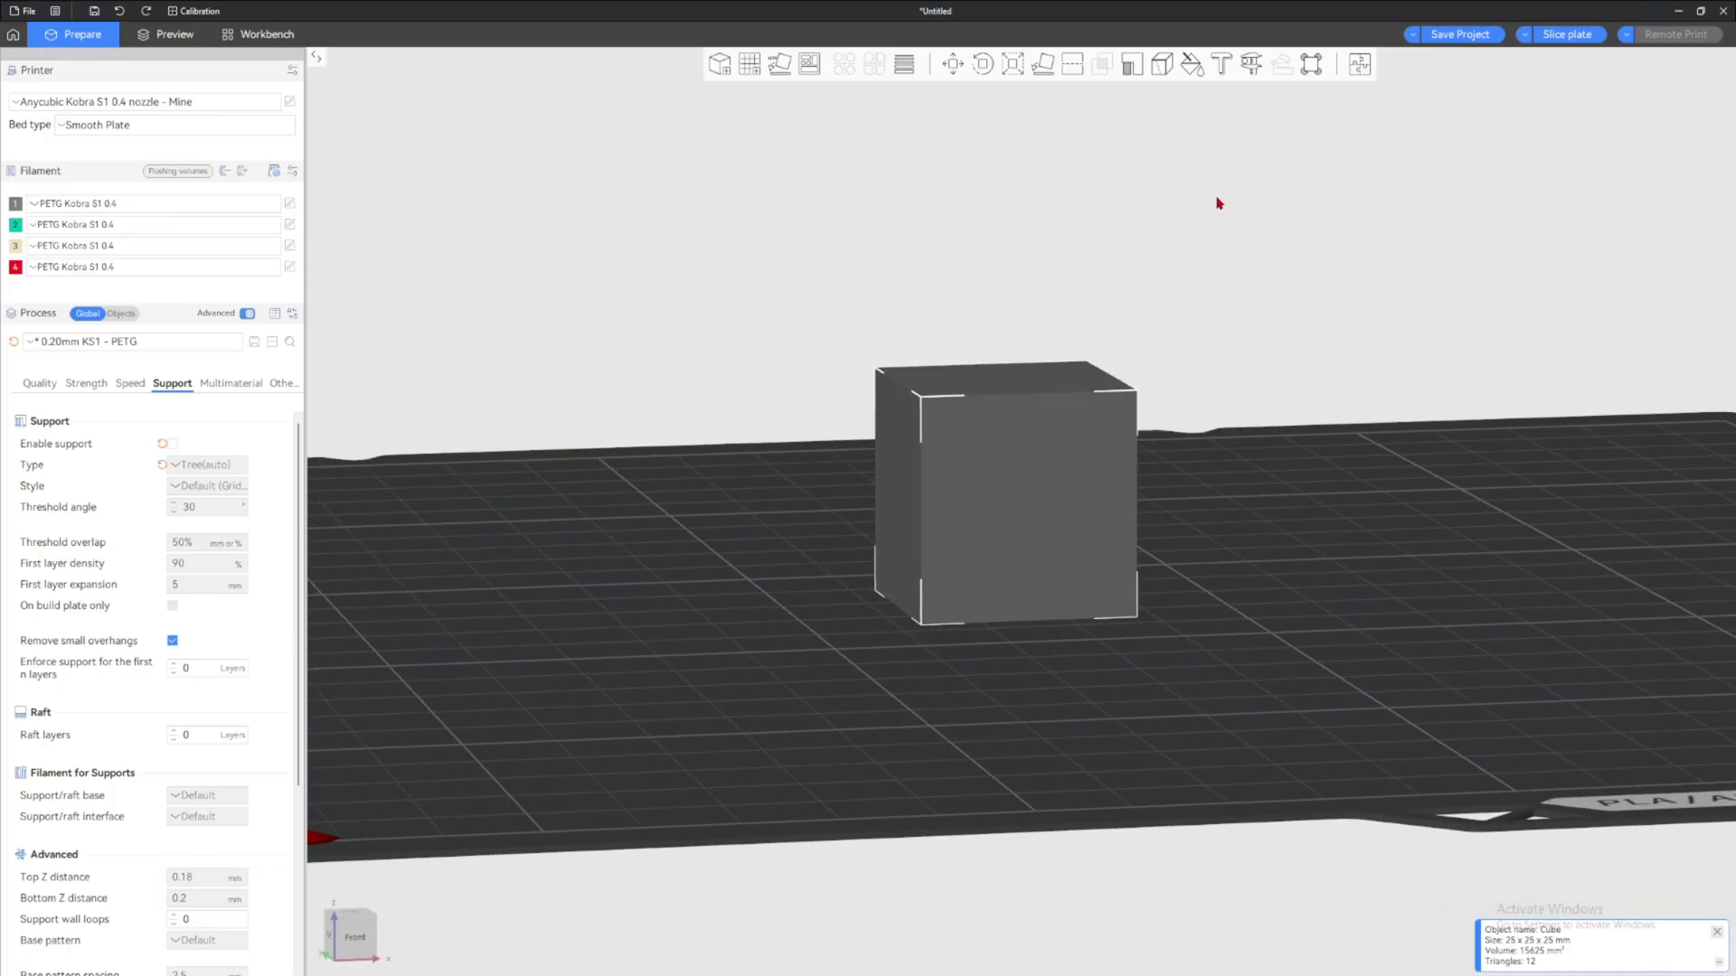
click(1222, 65)
scroll(1144, 281, up, 3)
drag(1444, 417, 646, 276)
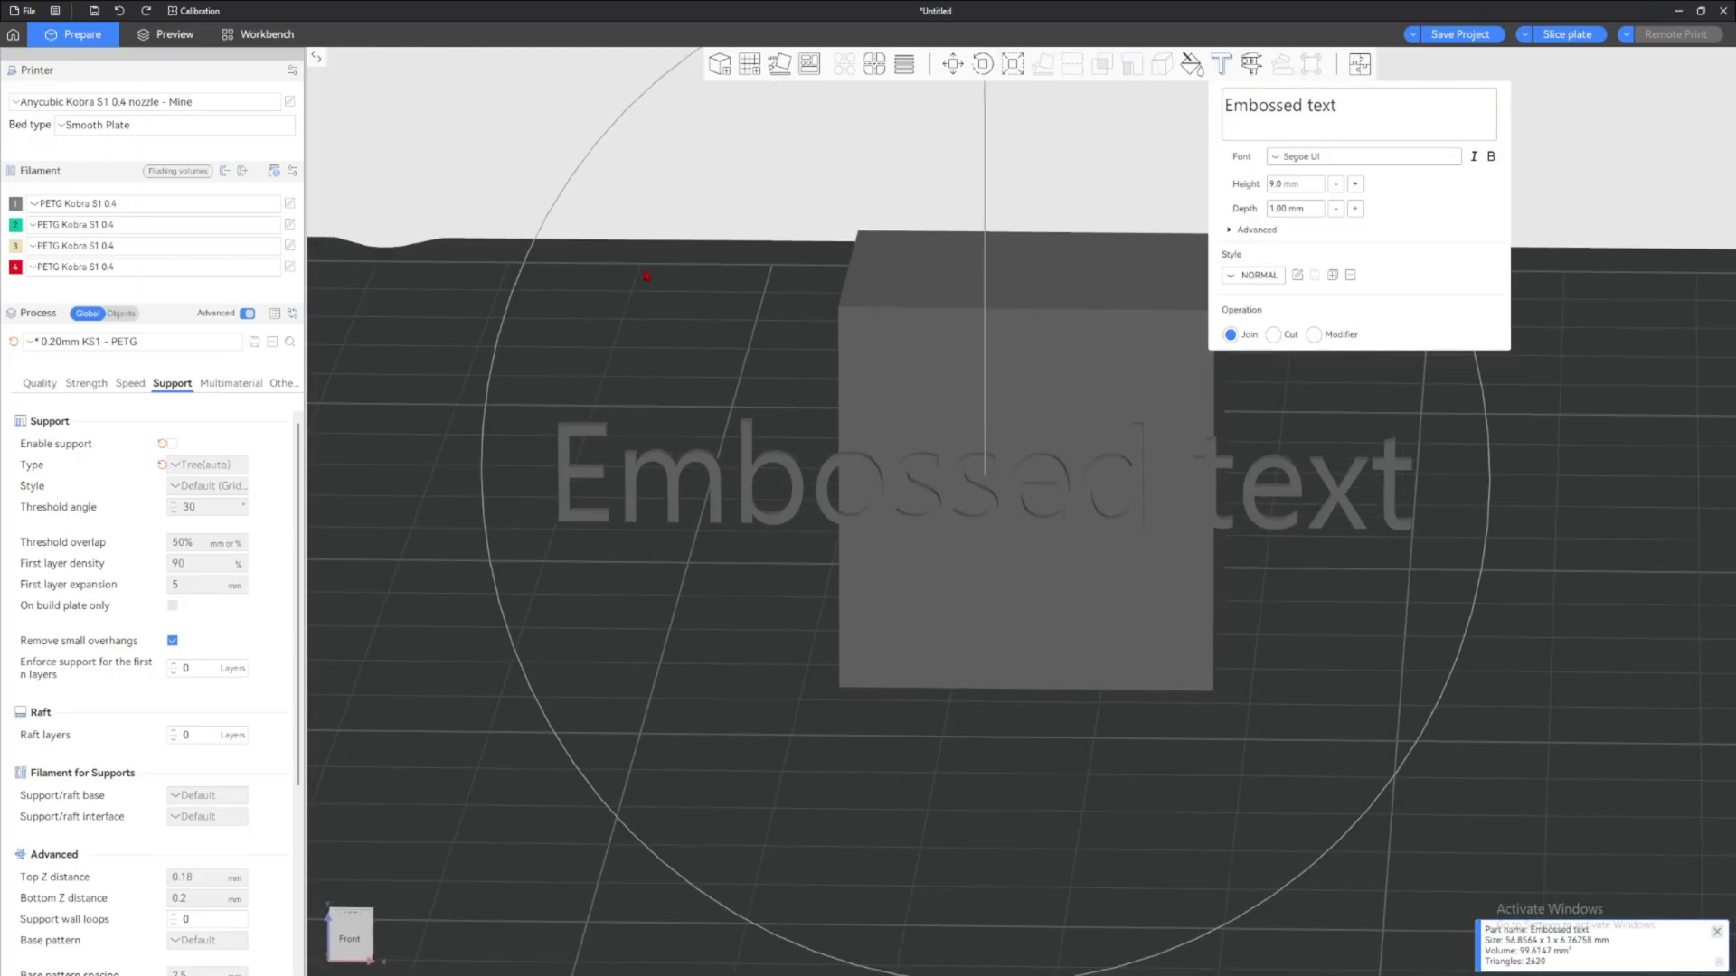
Move the cube together with its embossed text slightly toward the back of the plate
click(508, 218)
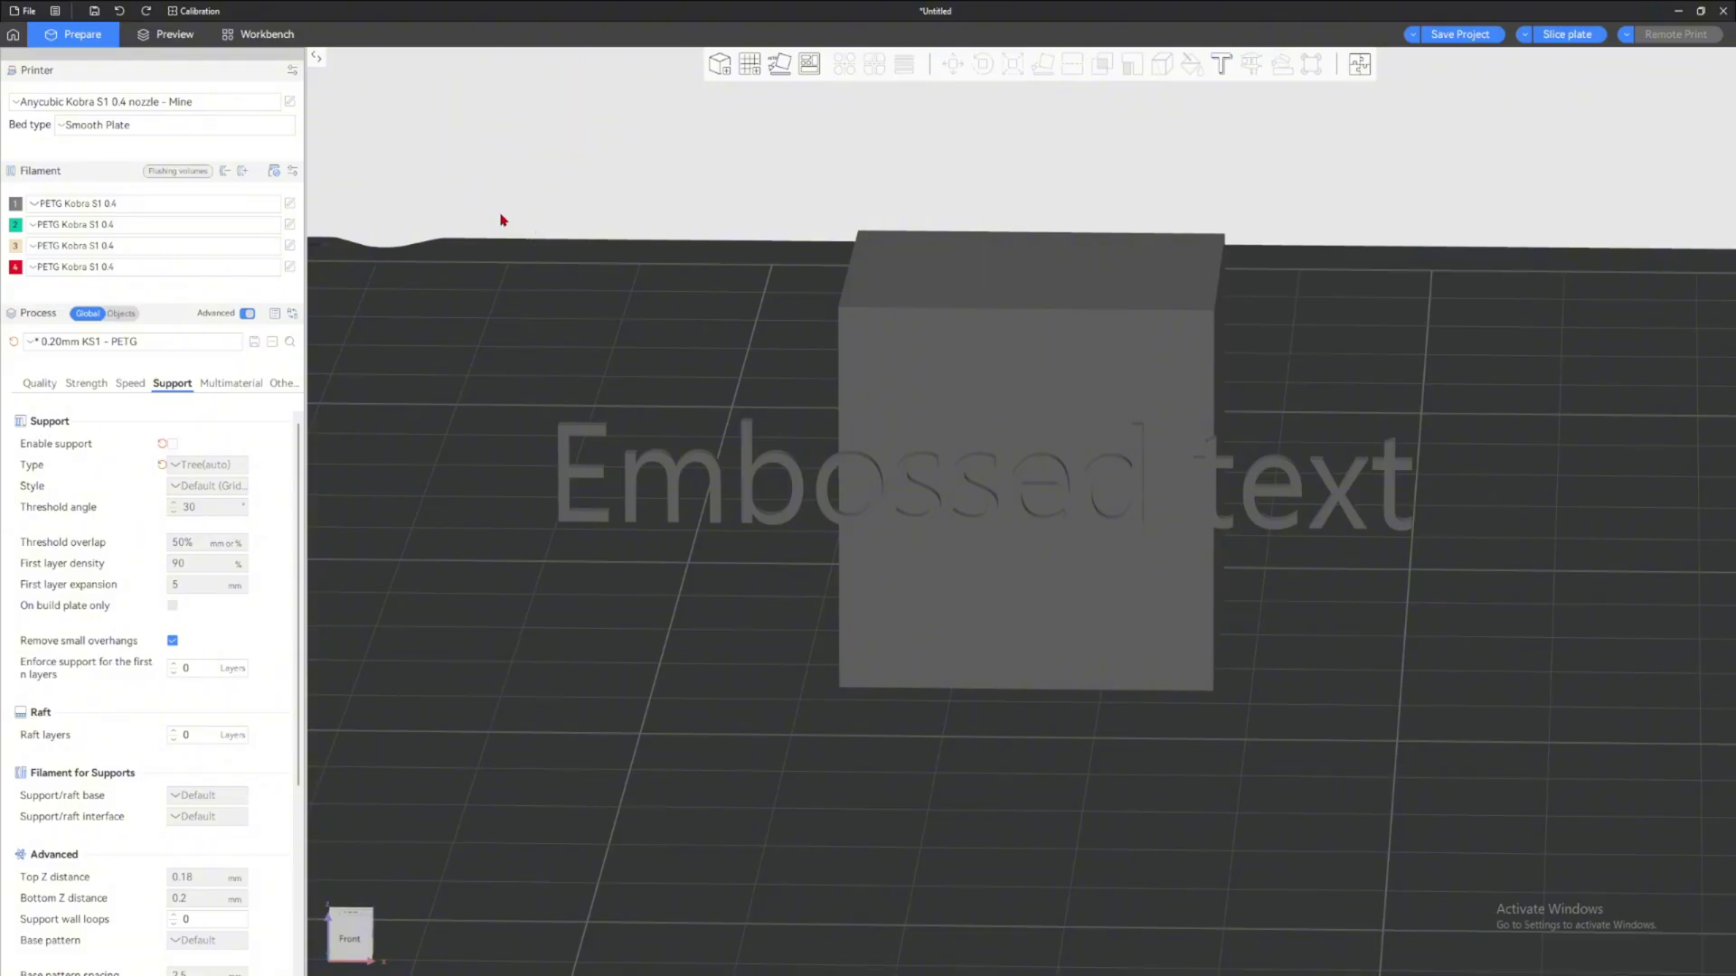
drag(848, 486, 855, 433)
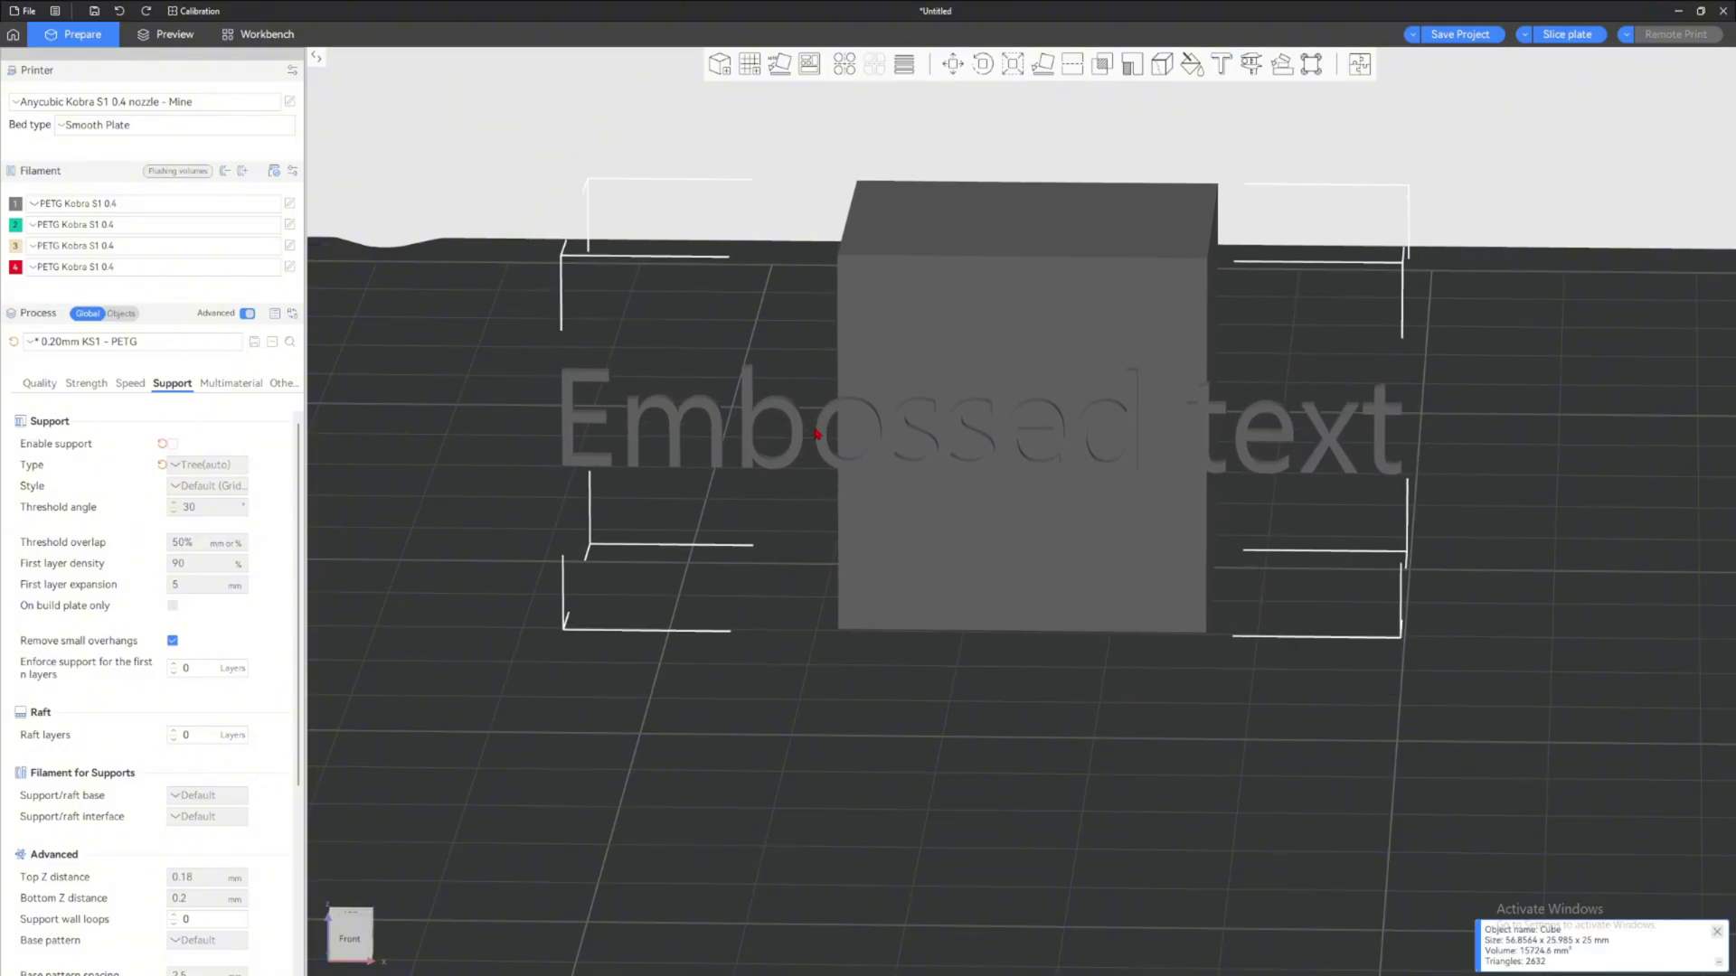
click(796, 370)
click(1006, 273)
click(1220, 67)
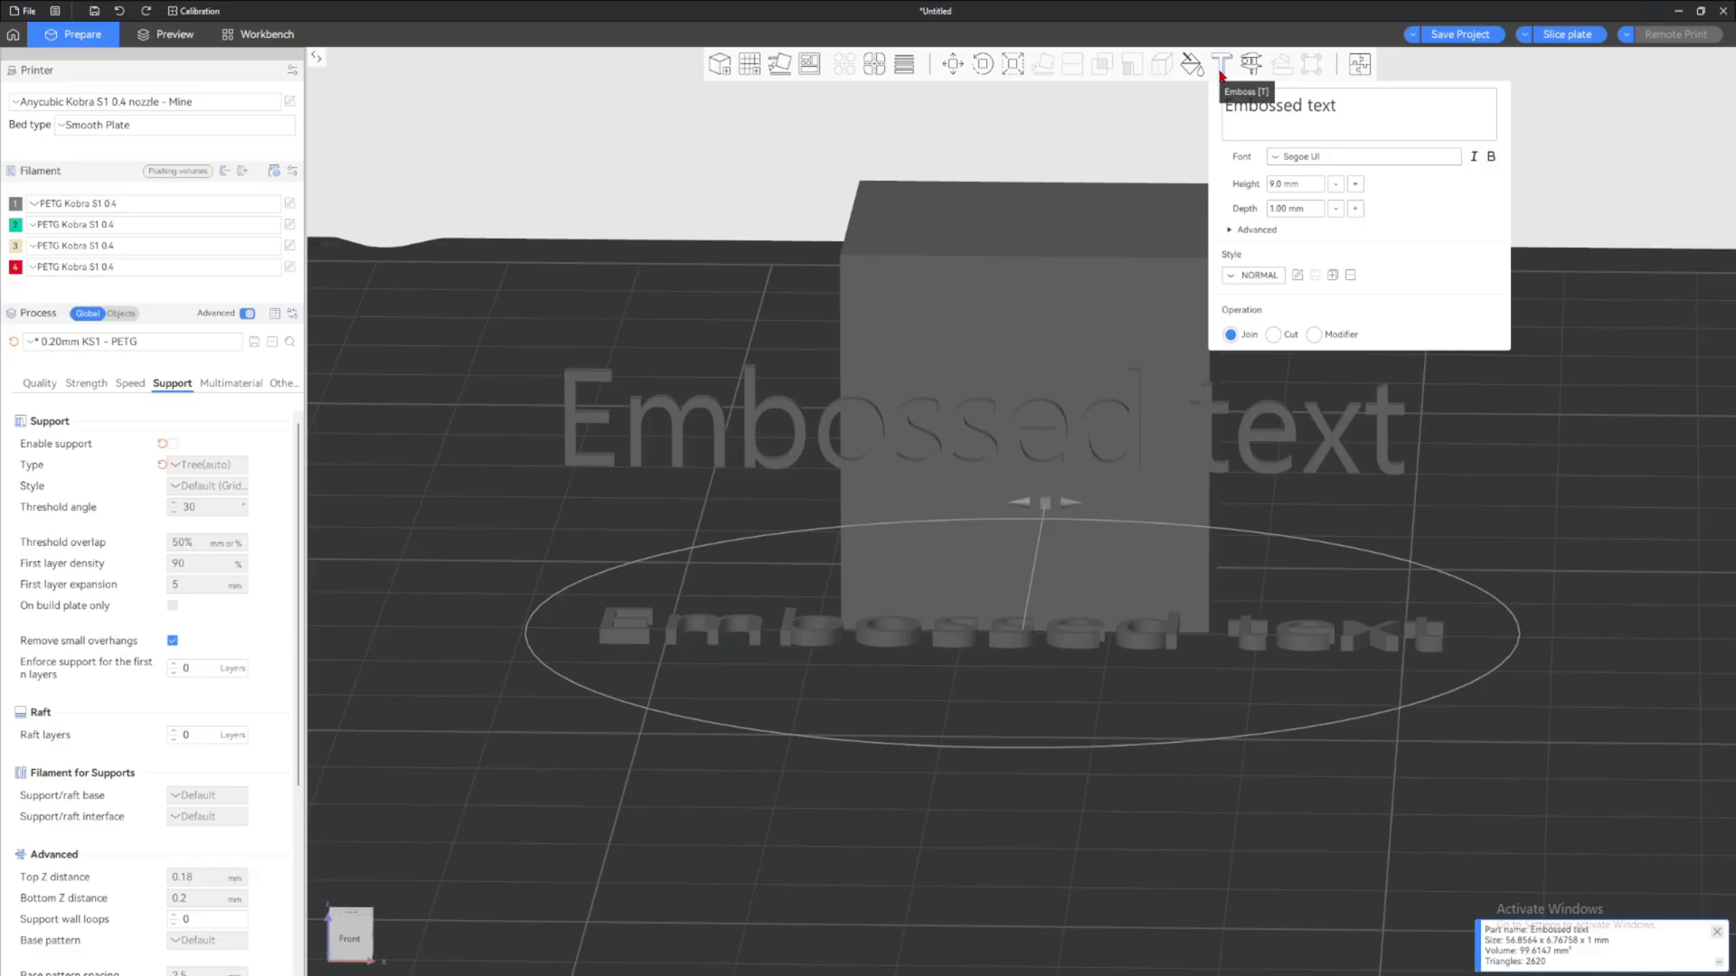
drag(824, 648, 837, 715)
key(ctrl+z)
Select only the embossed text part of the cube in the object list and view its text settings
drag(1011, 492, 915, 604)
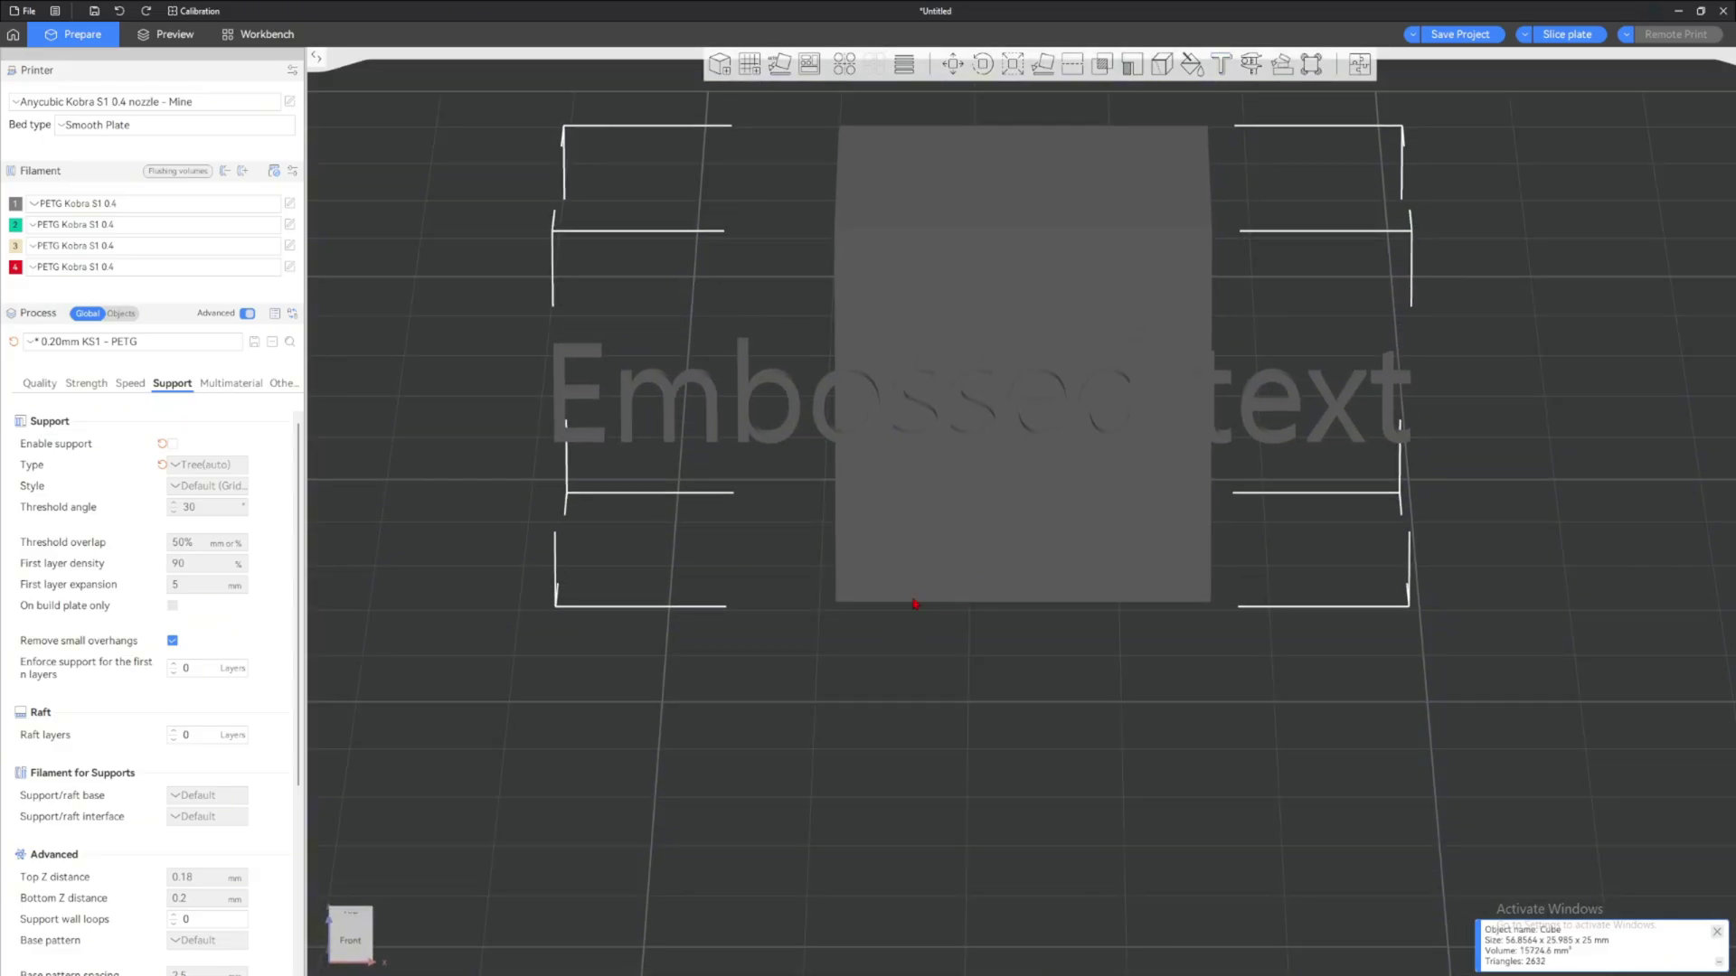
click(446, 309)
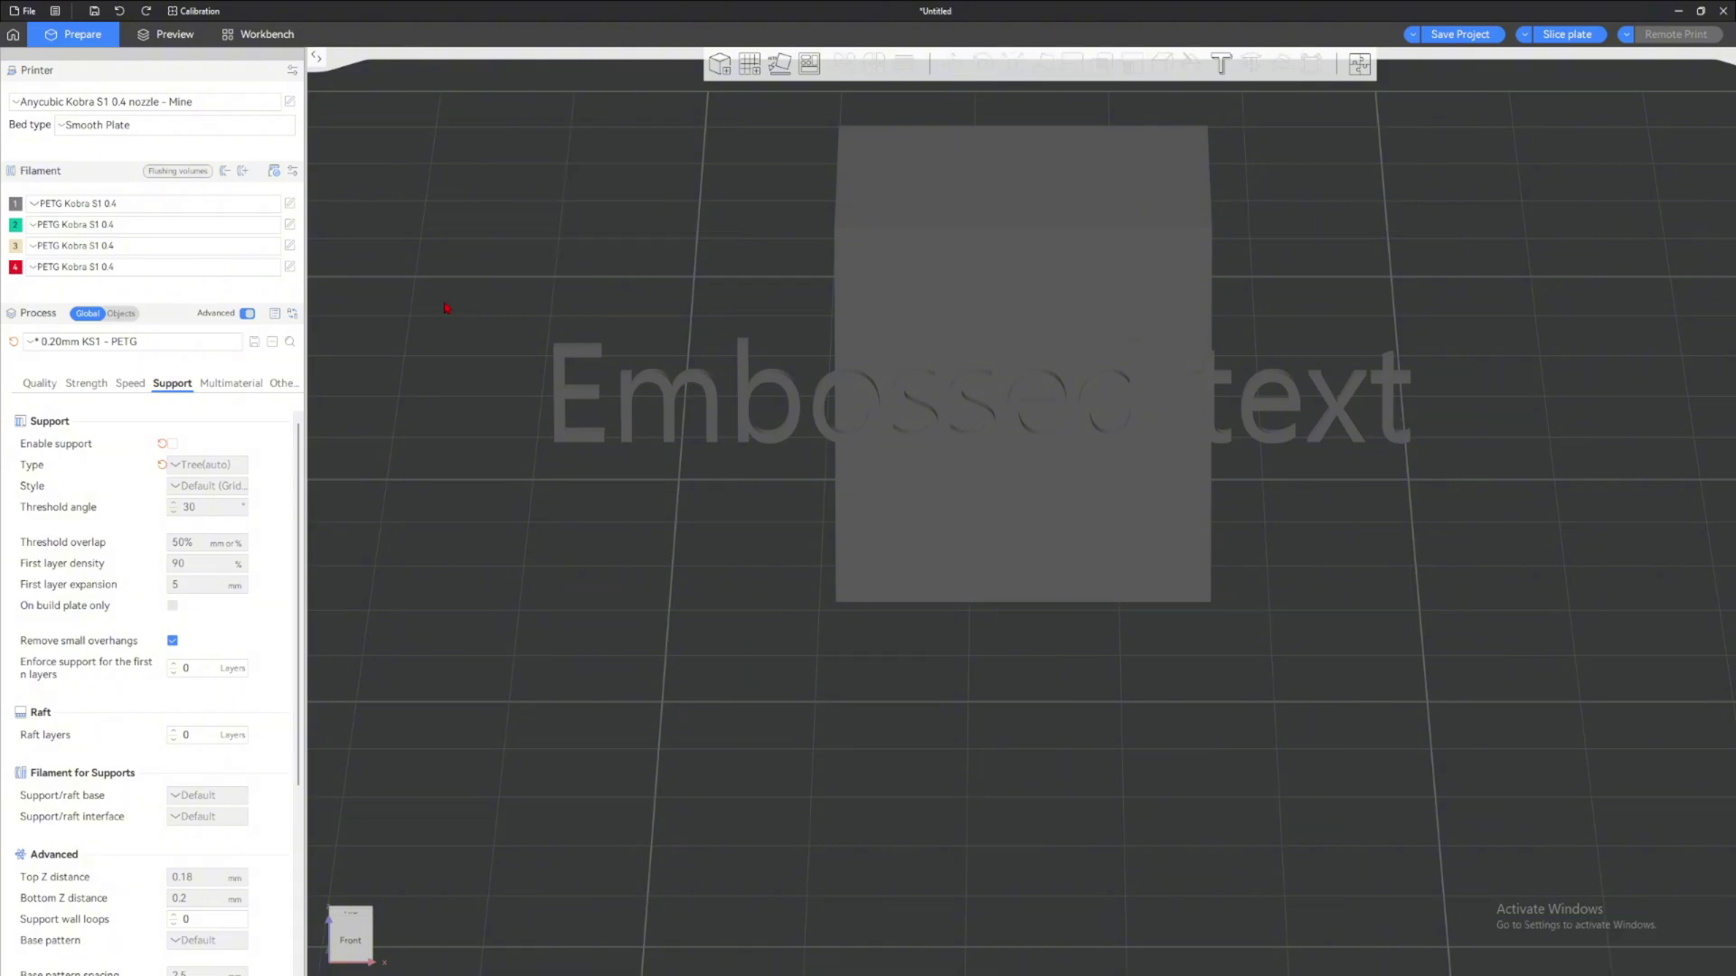
click(891, 356)
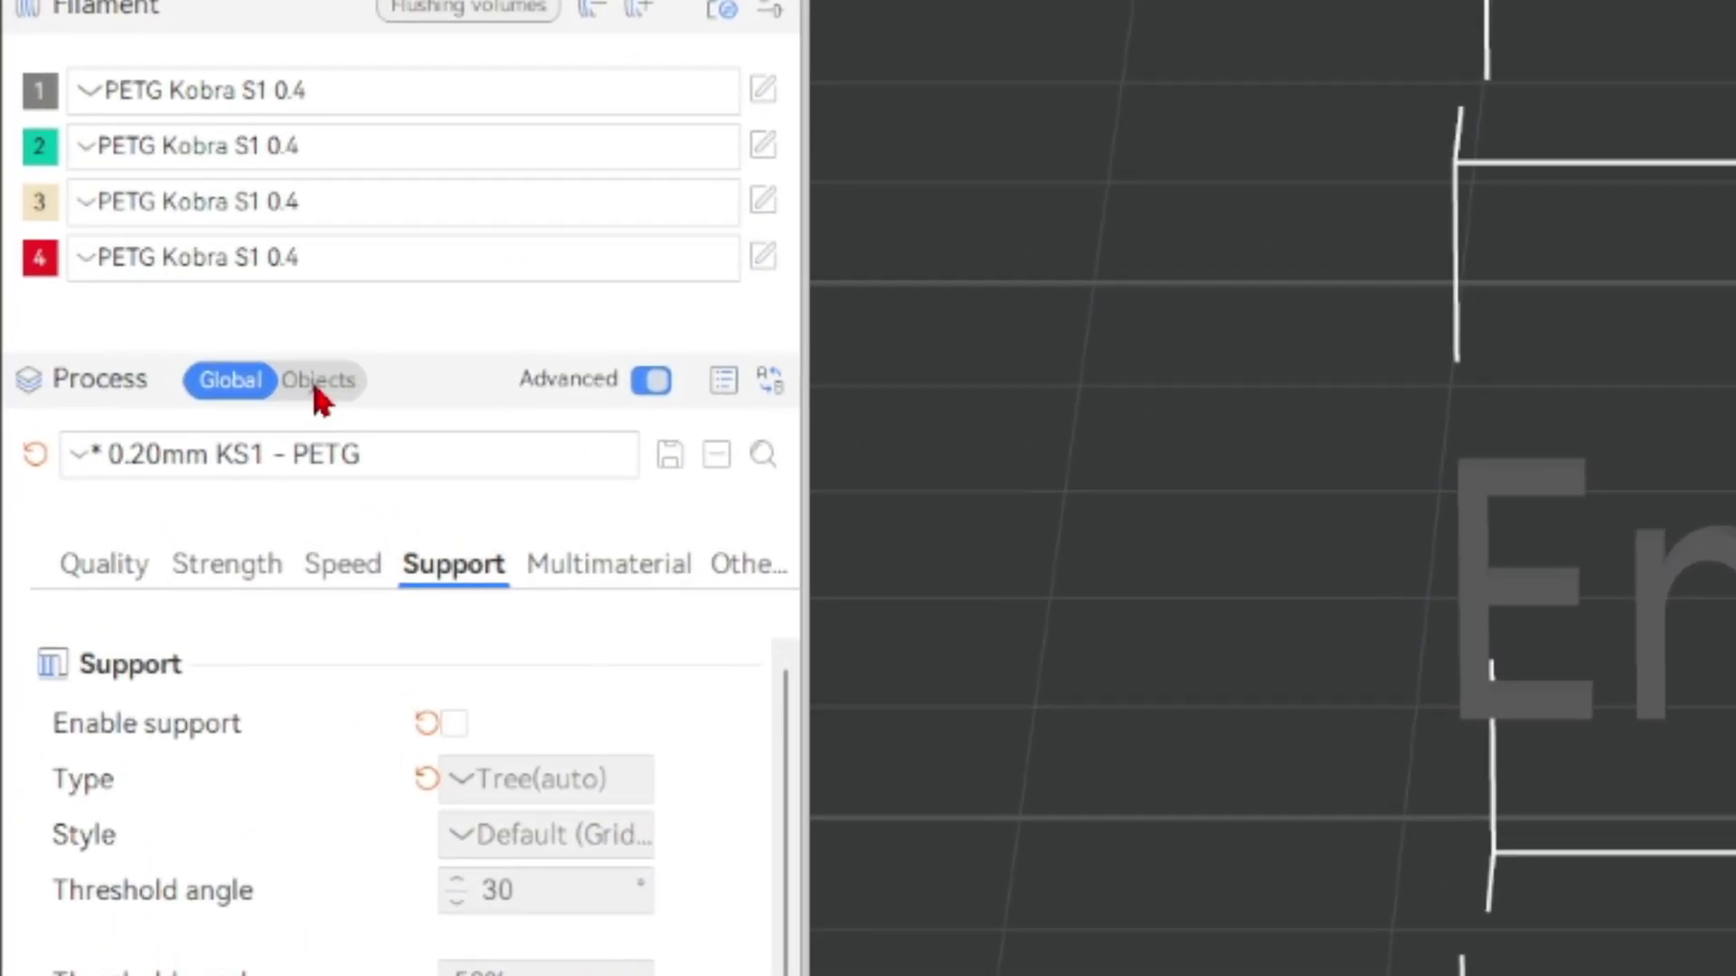
click(121, 315)
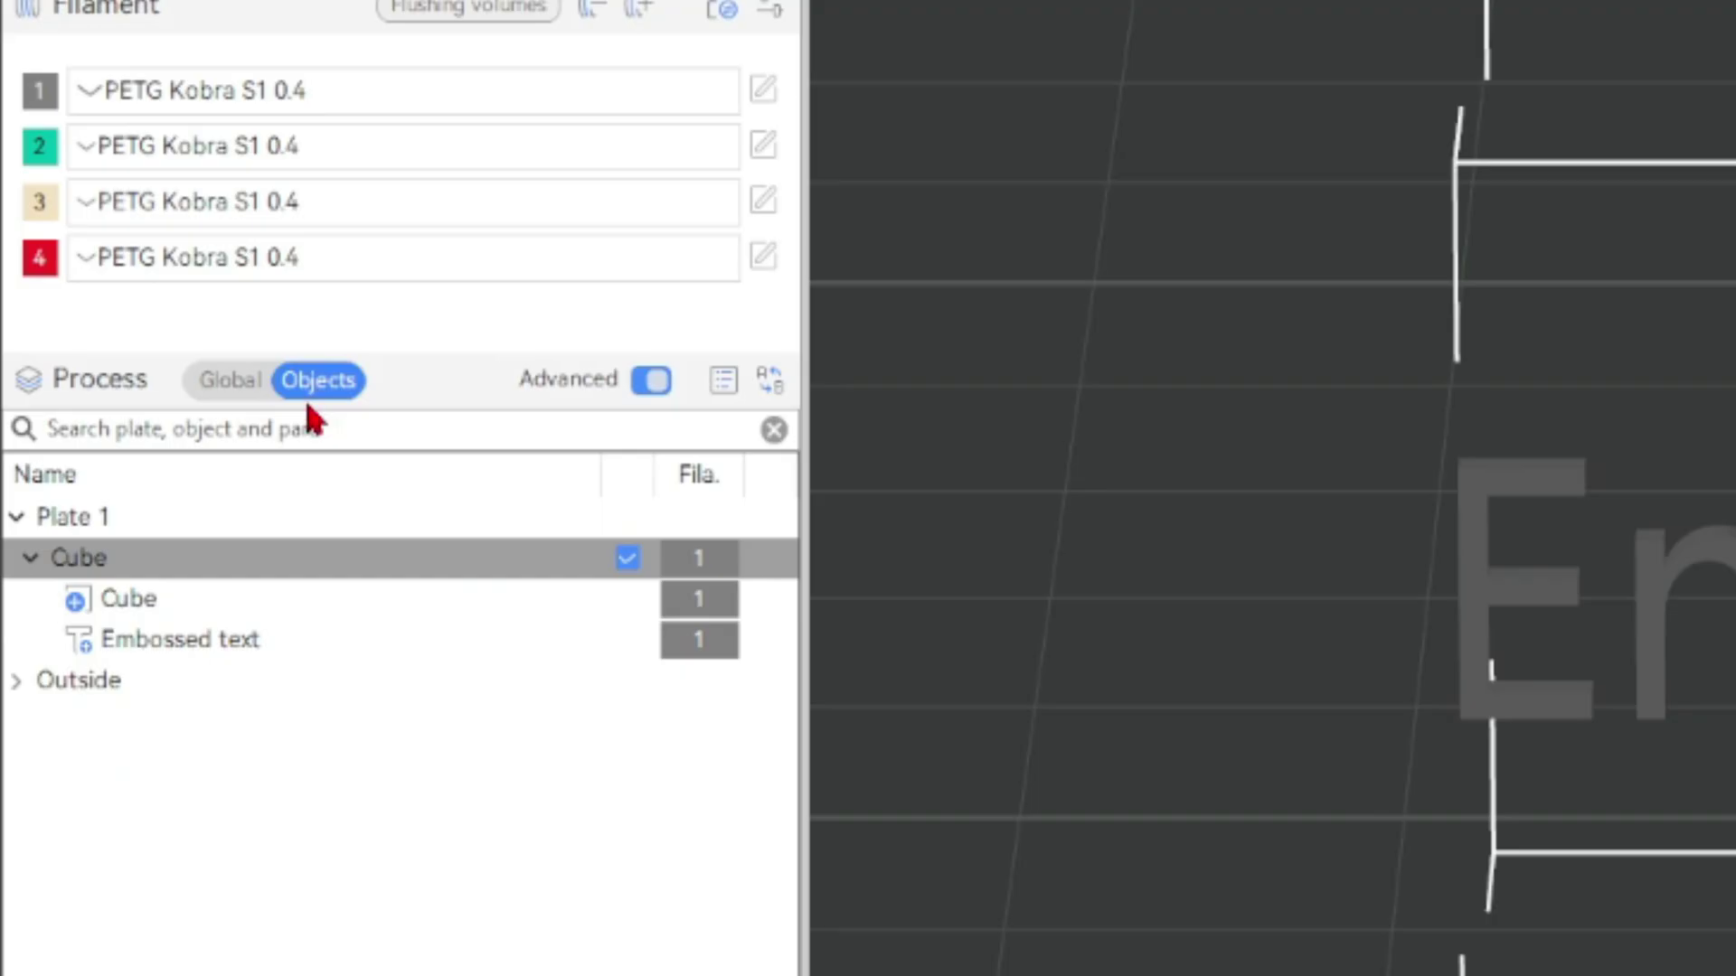
click(234, 662)
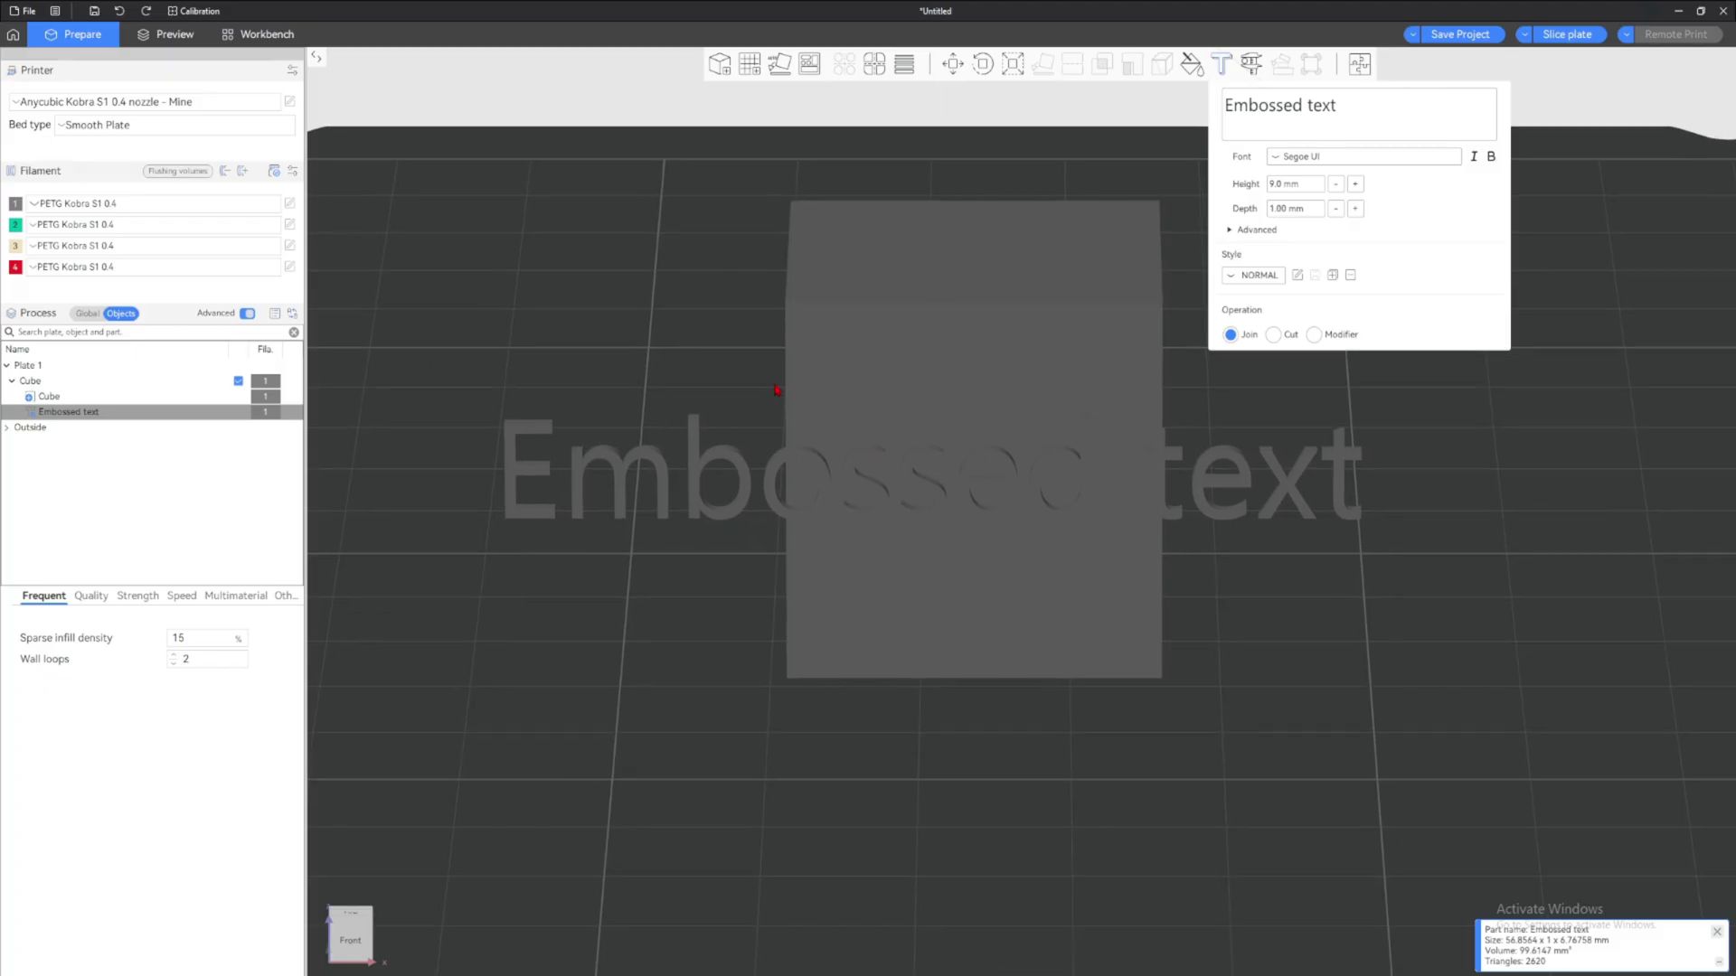
drag(776, 390, 689, 387)
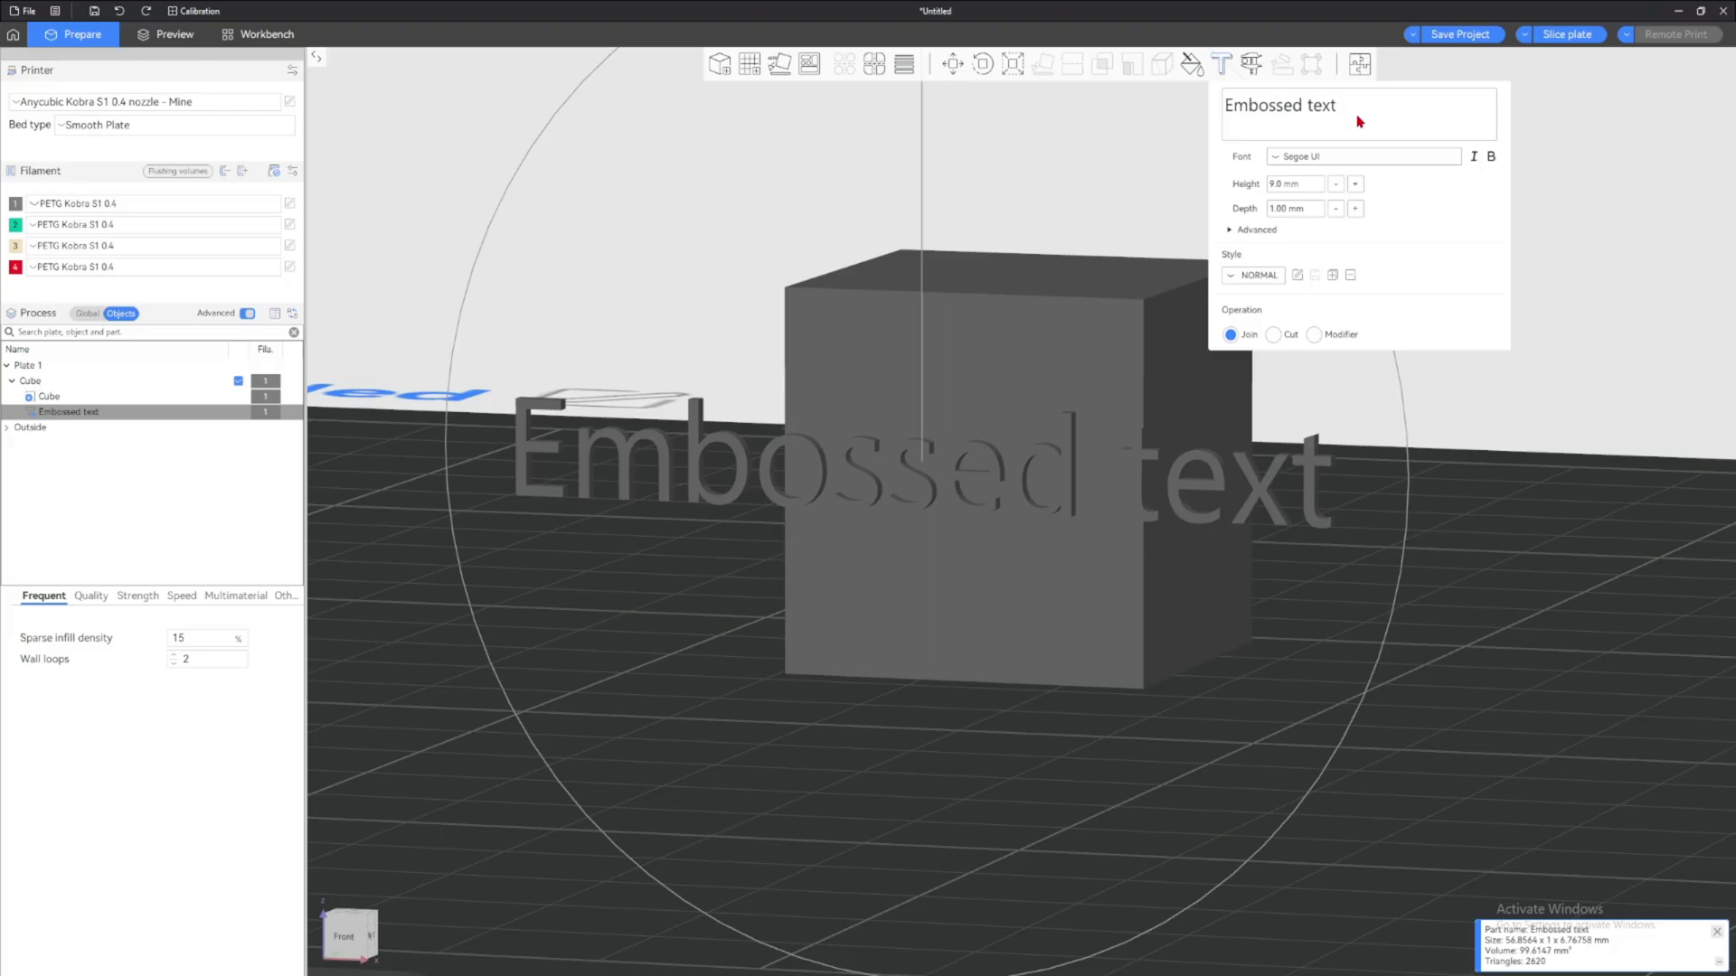
key(Escape)
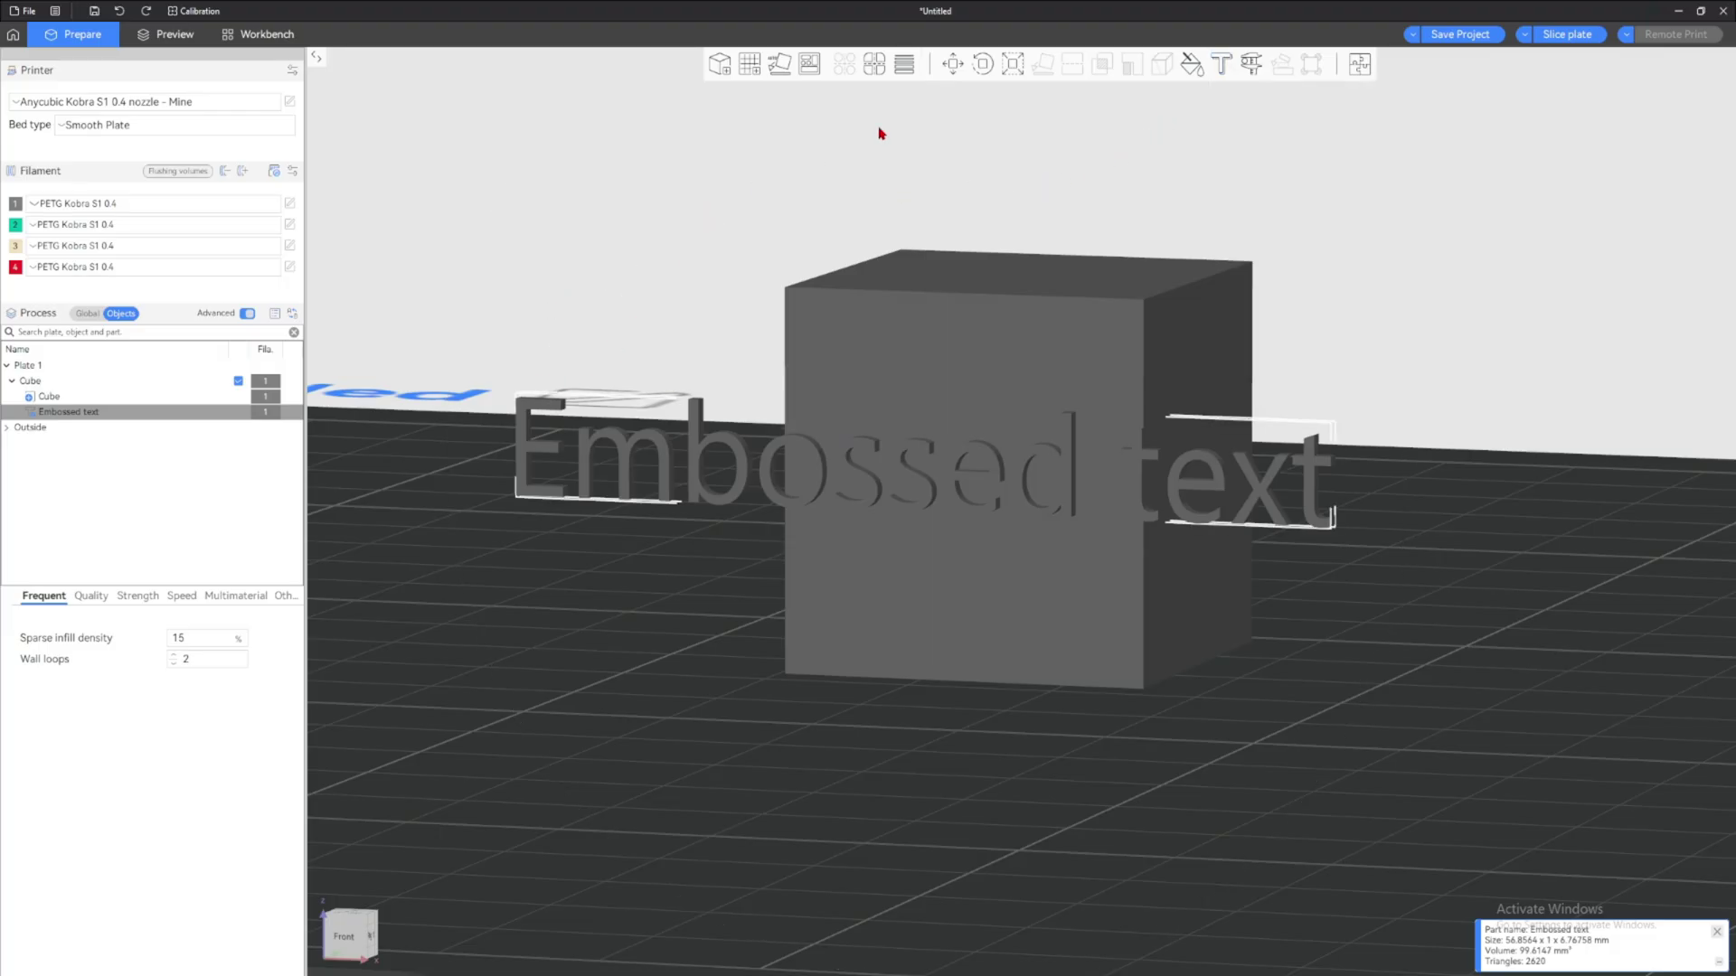
Replace the embossed wording with "Scratch" and look through the available fonts, keeping Segoe UI
click(1226, 66)
key(ctrl+a)
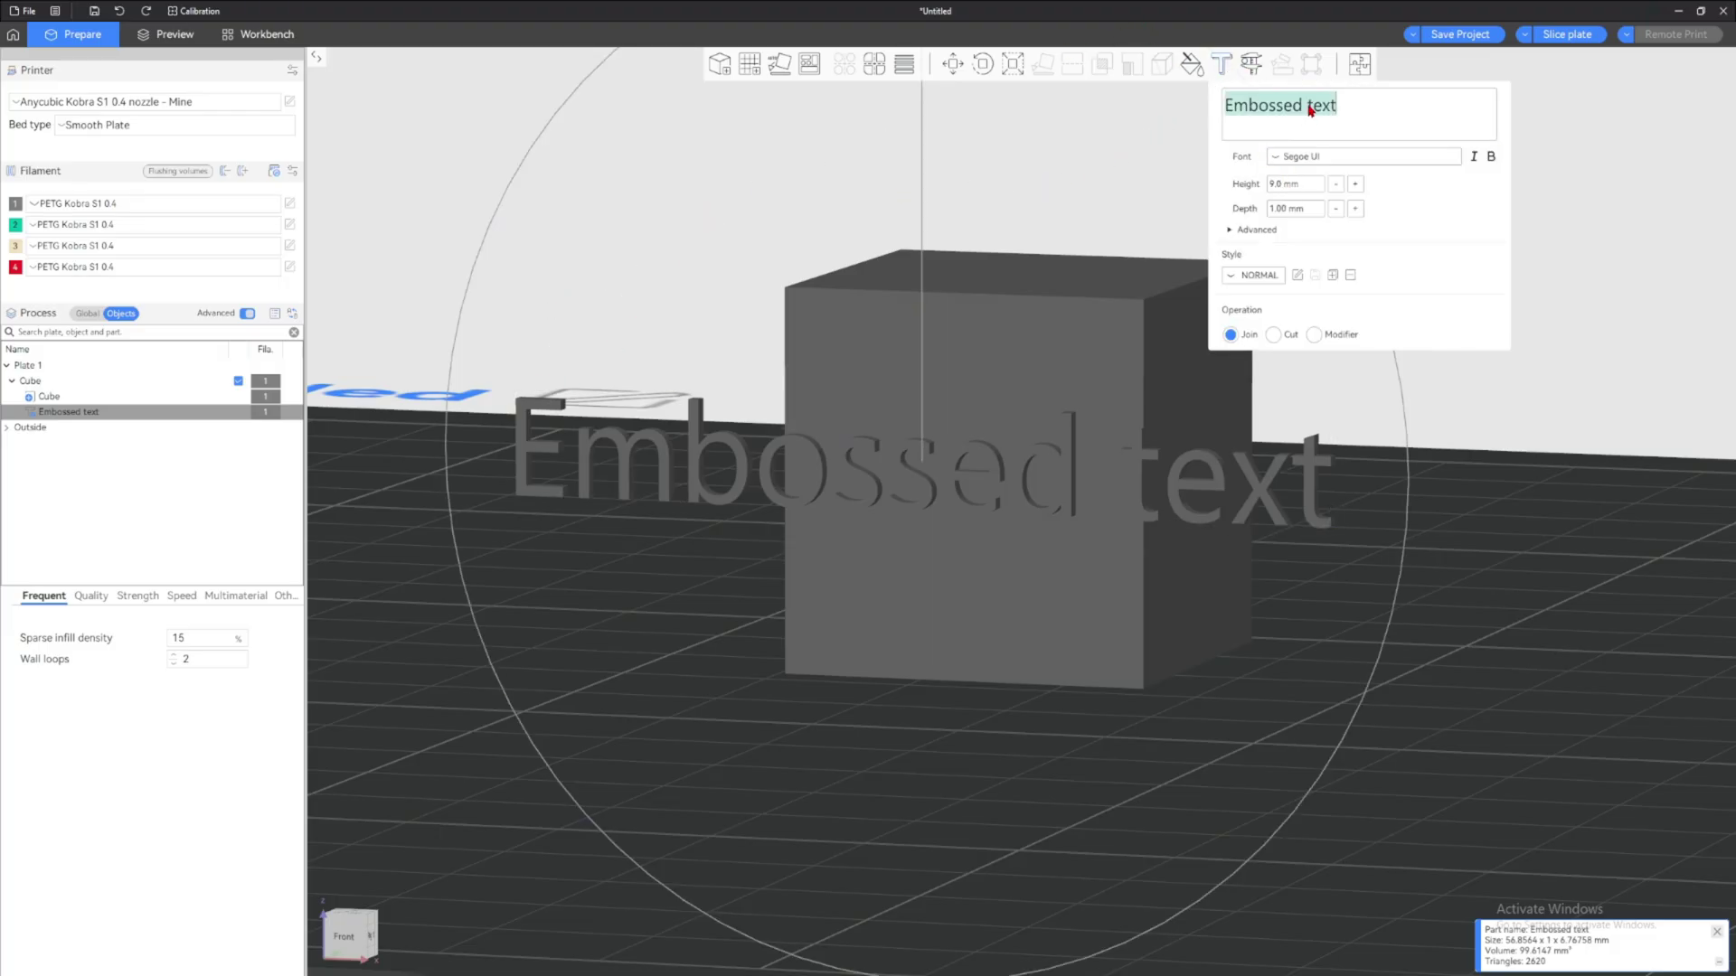
text(Scratch)
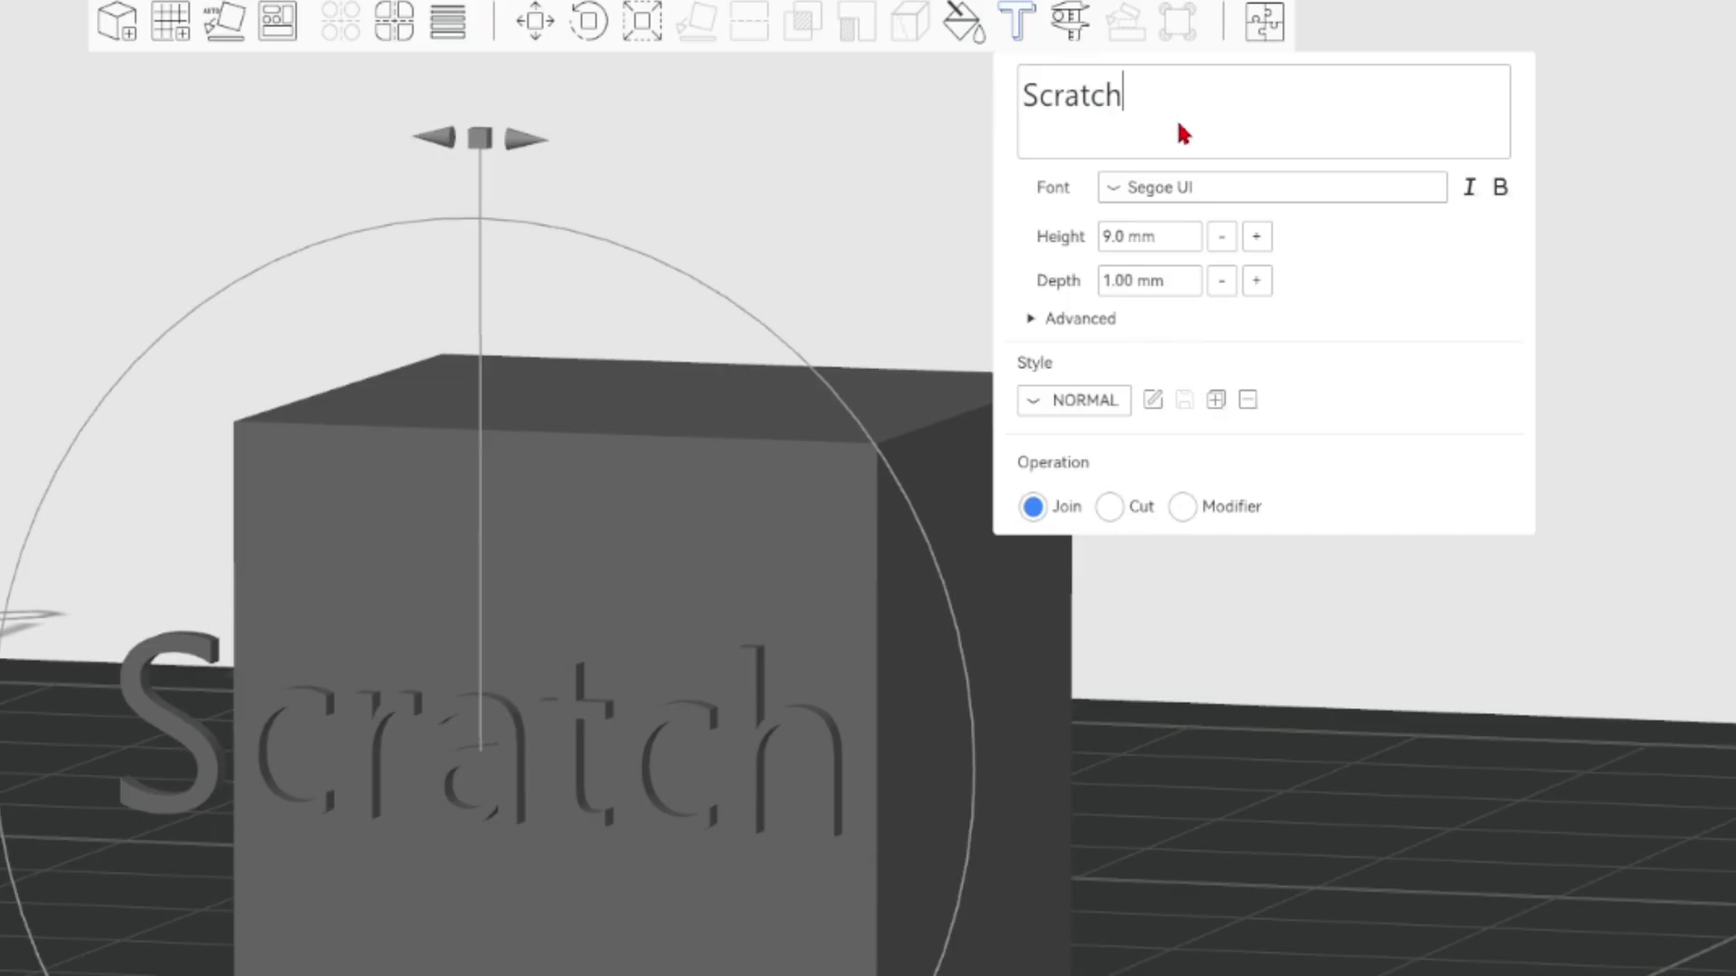
click(1195, 189)
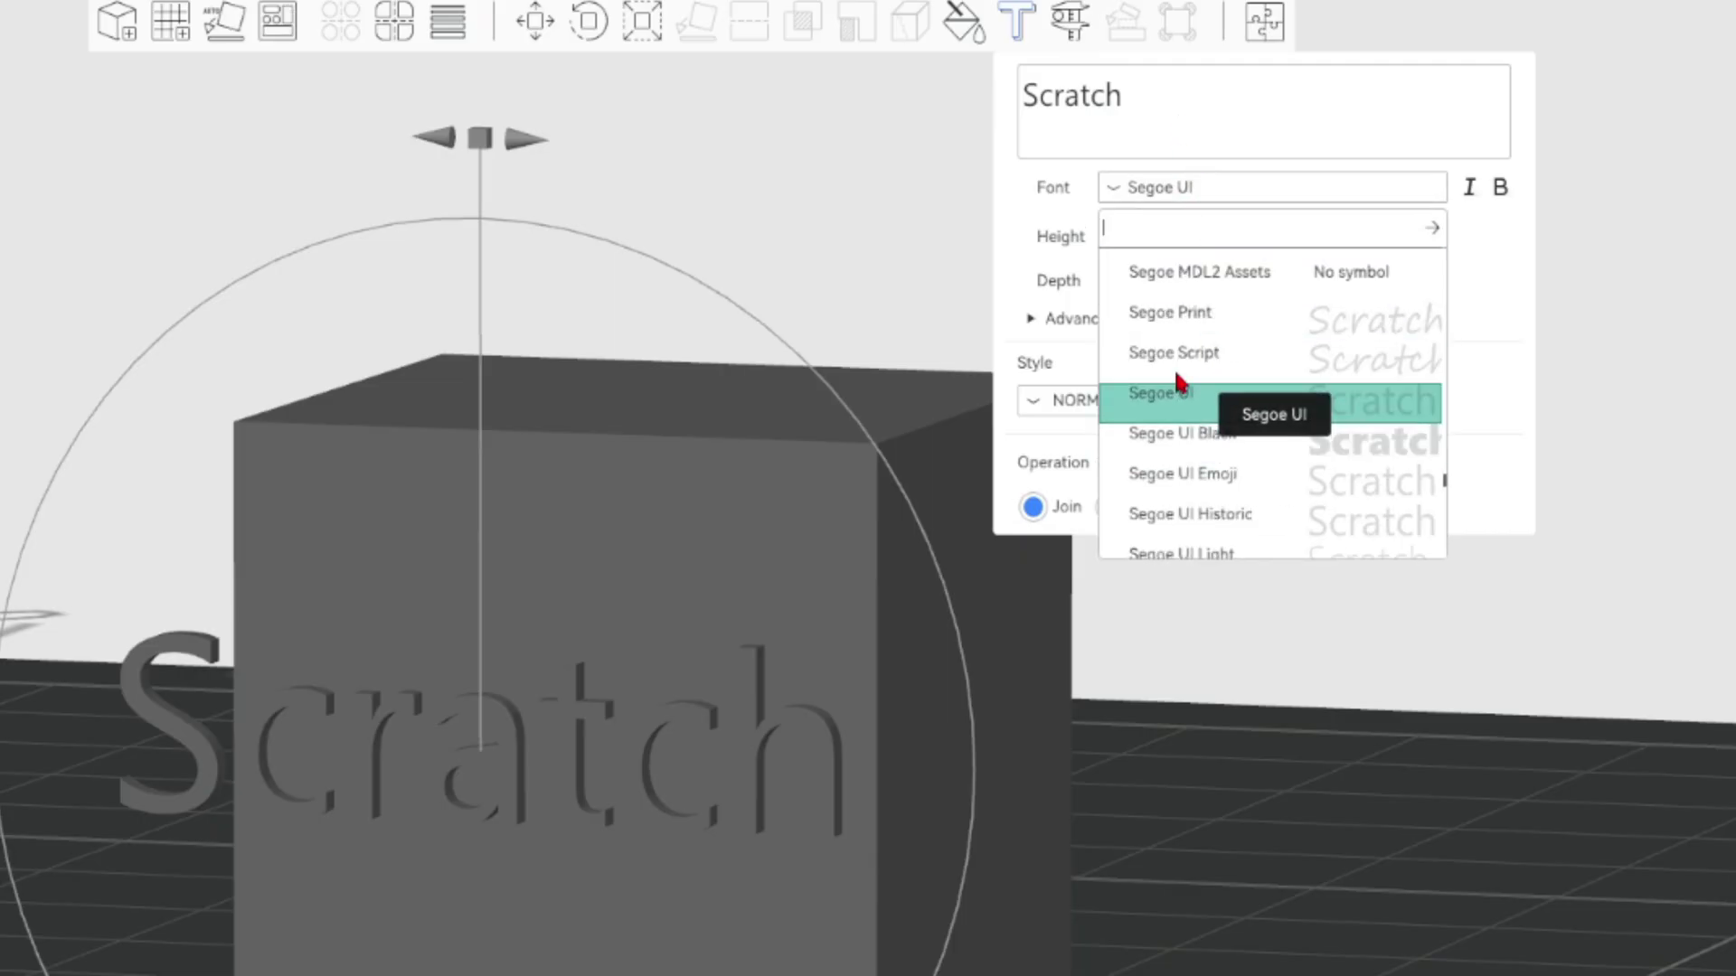
click(1068, 250)
Set the "Scratch" text height to 6.9 mm and finish editing the text
click(1222, 237)
click(1222, 236)
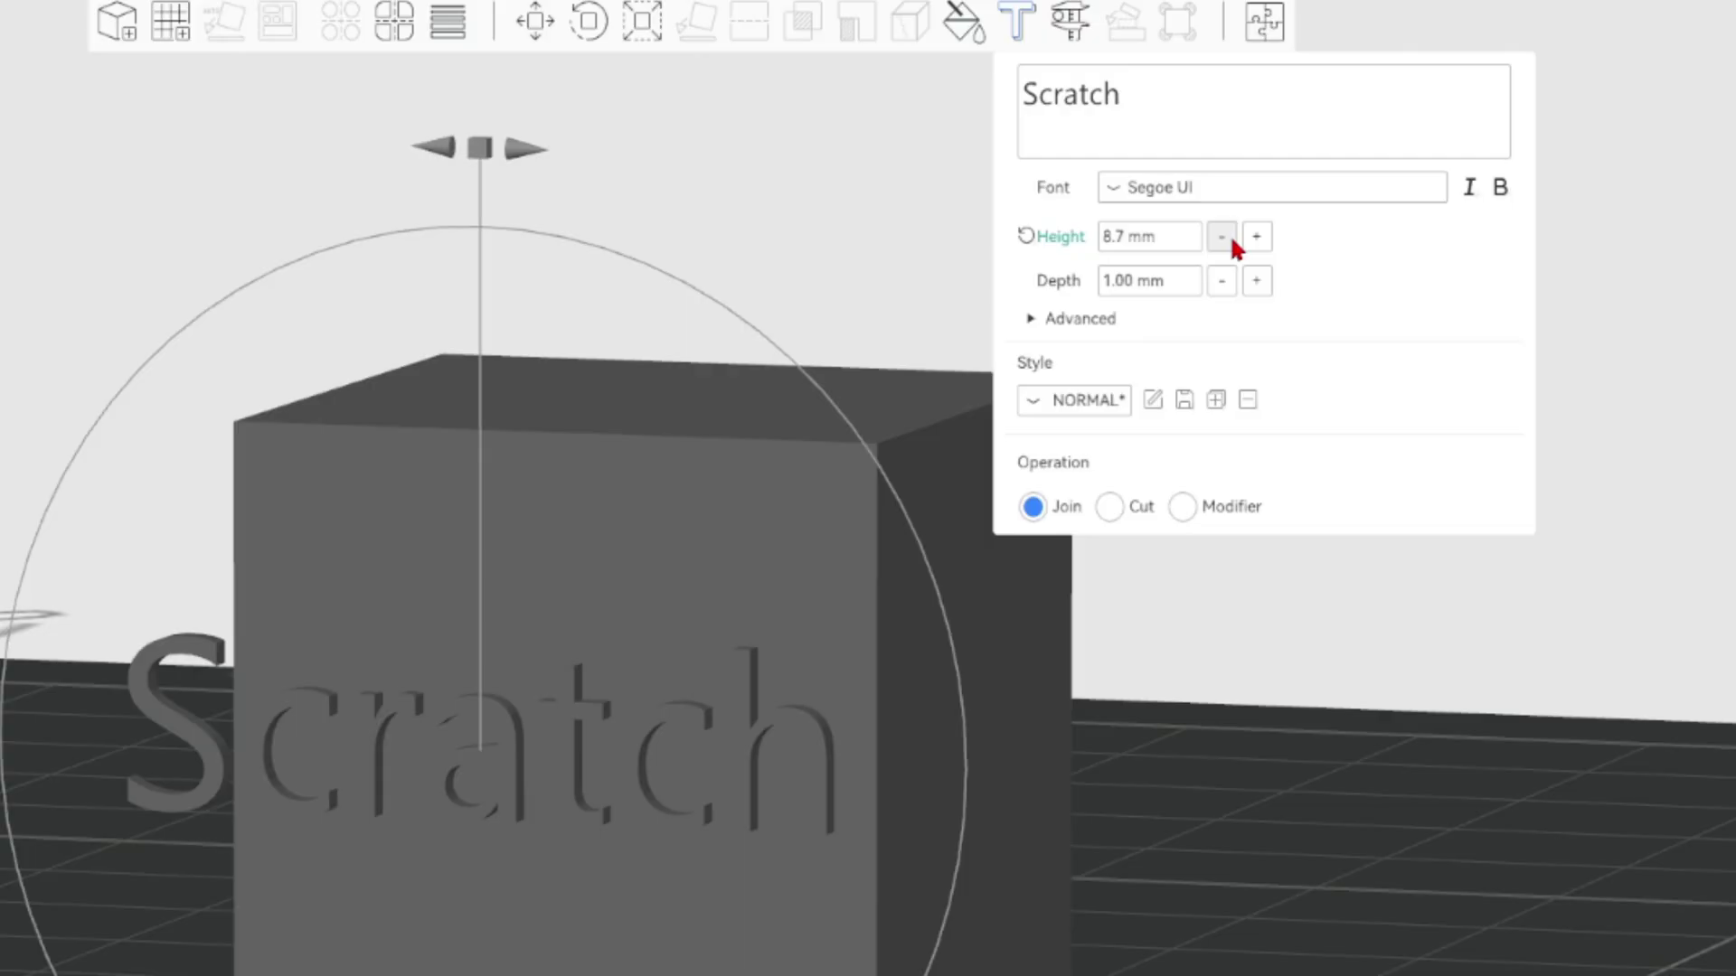
click(1223, 237)
click(1222, 237)
click(1223, 237)
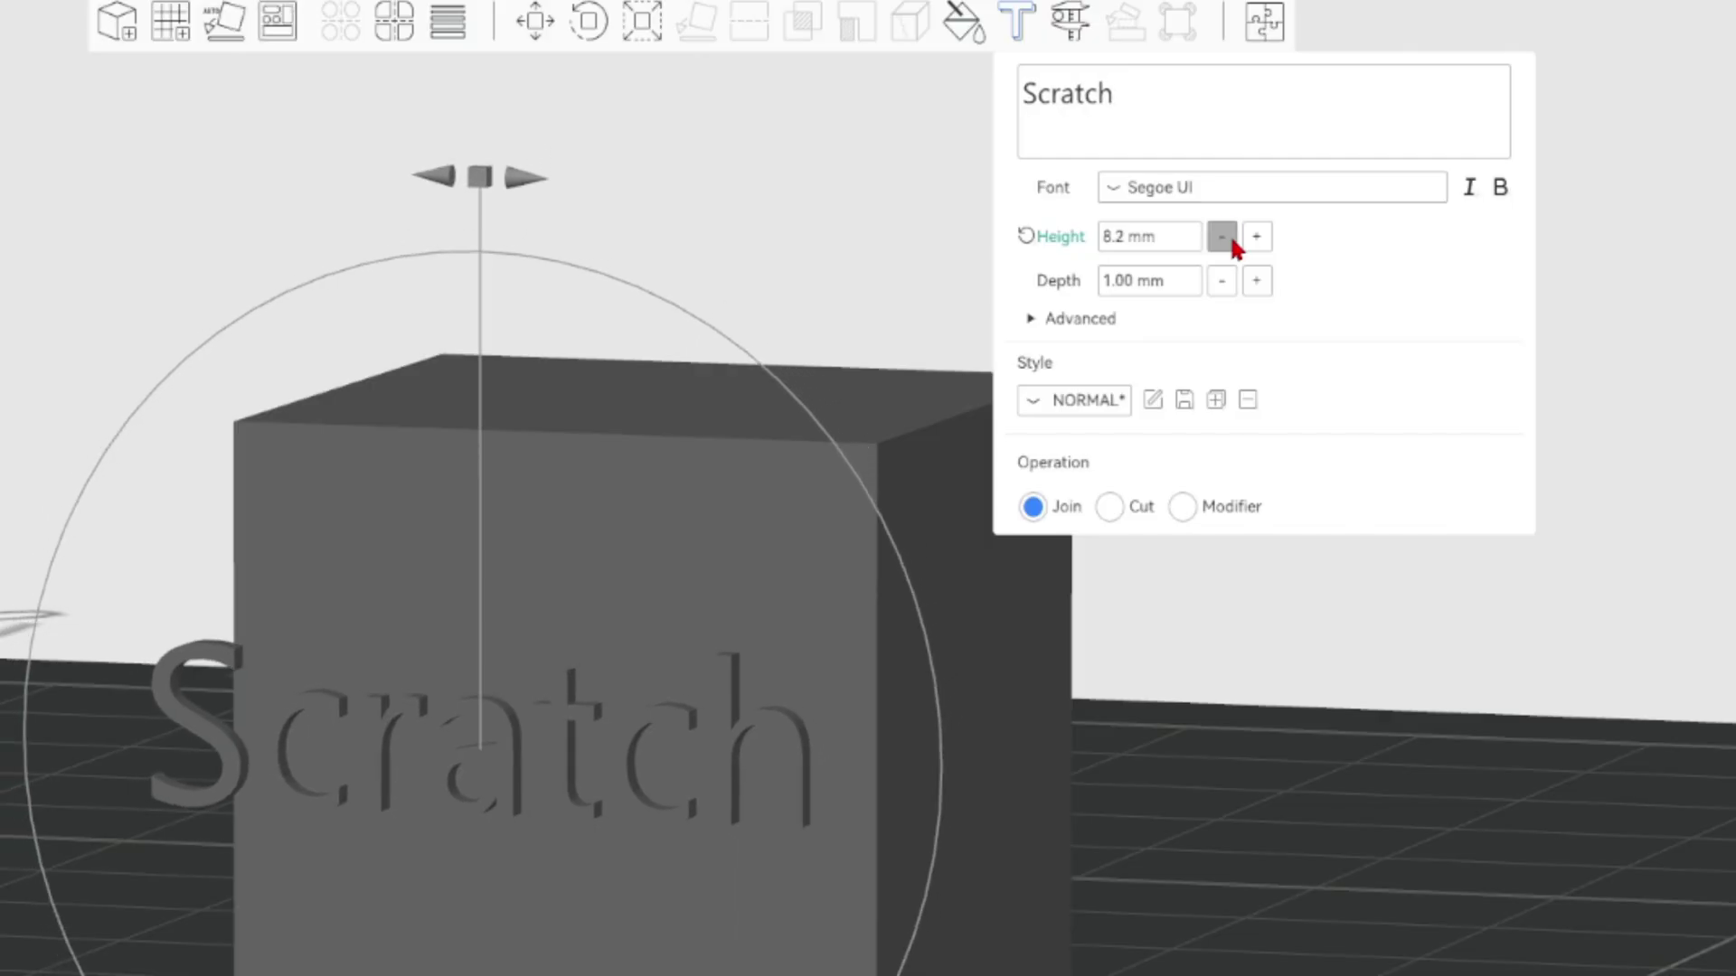
click(1222, 237)
click(1222, 237)
click(1160, 246)
text(6.9)
click(1353, 267)
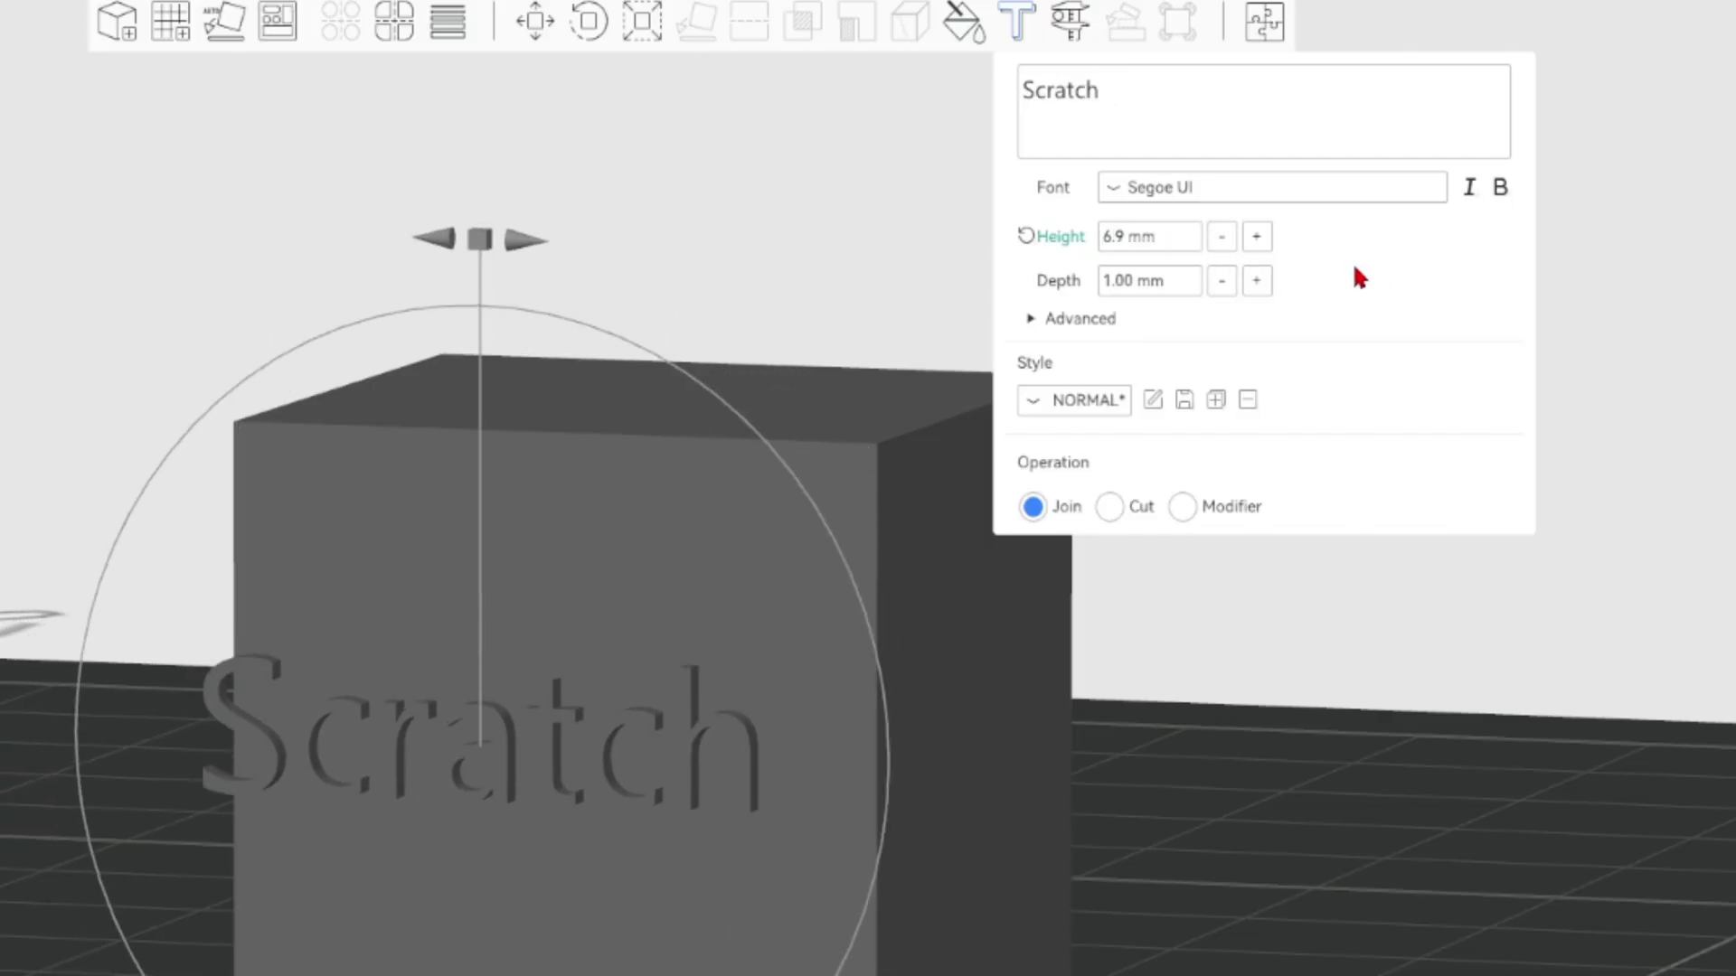
scroll(868, 278, up, 2)
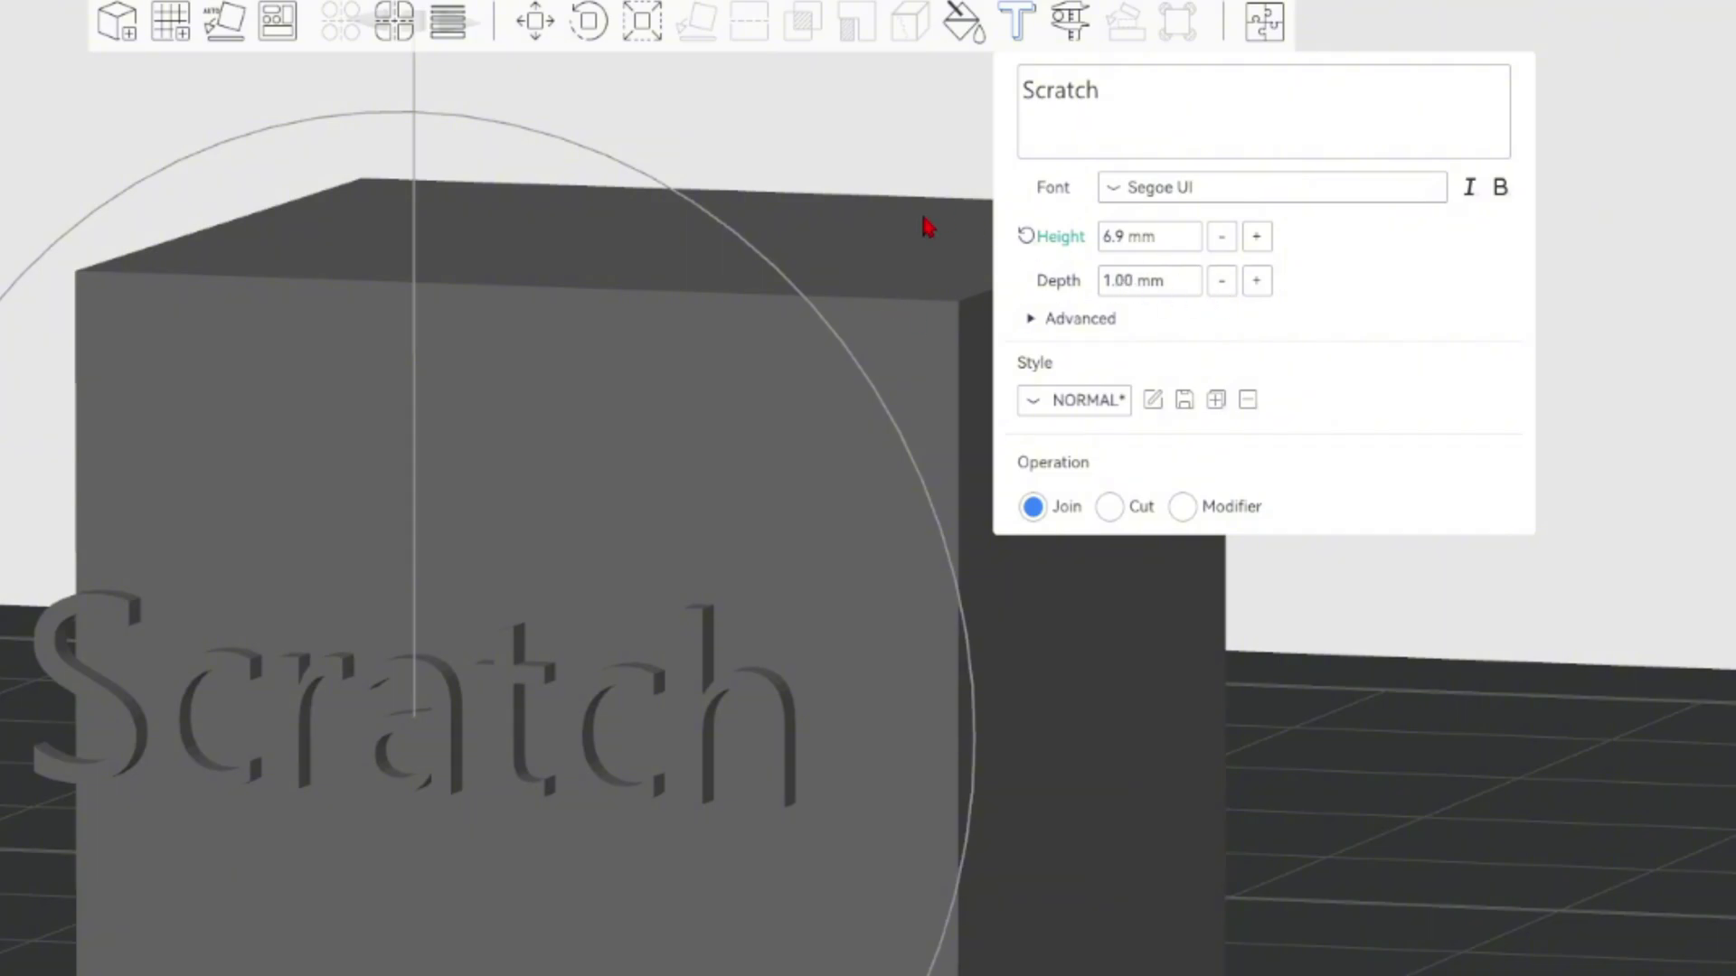
click(895, 223)
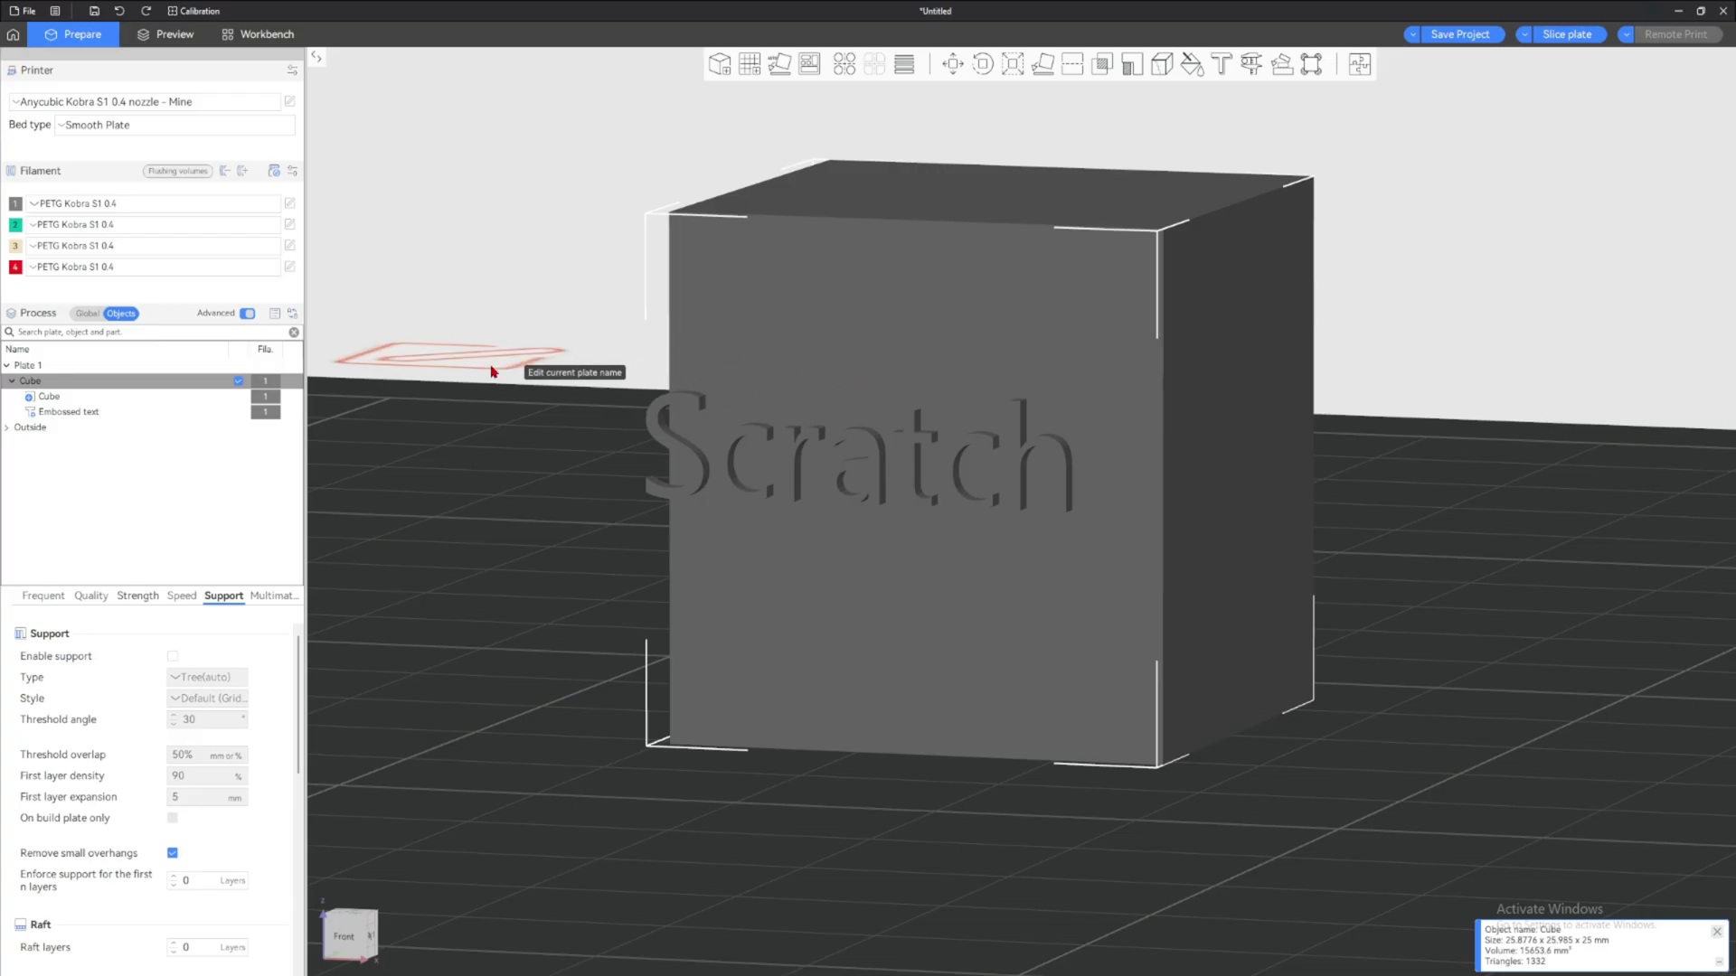
Increase the depth of the embossed "Scratch" text on the cube to 6.00 mm
click(113, 414)
drag(502, 307, 532, 304)
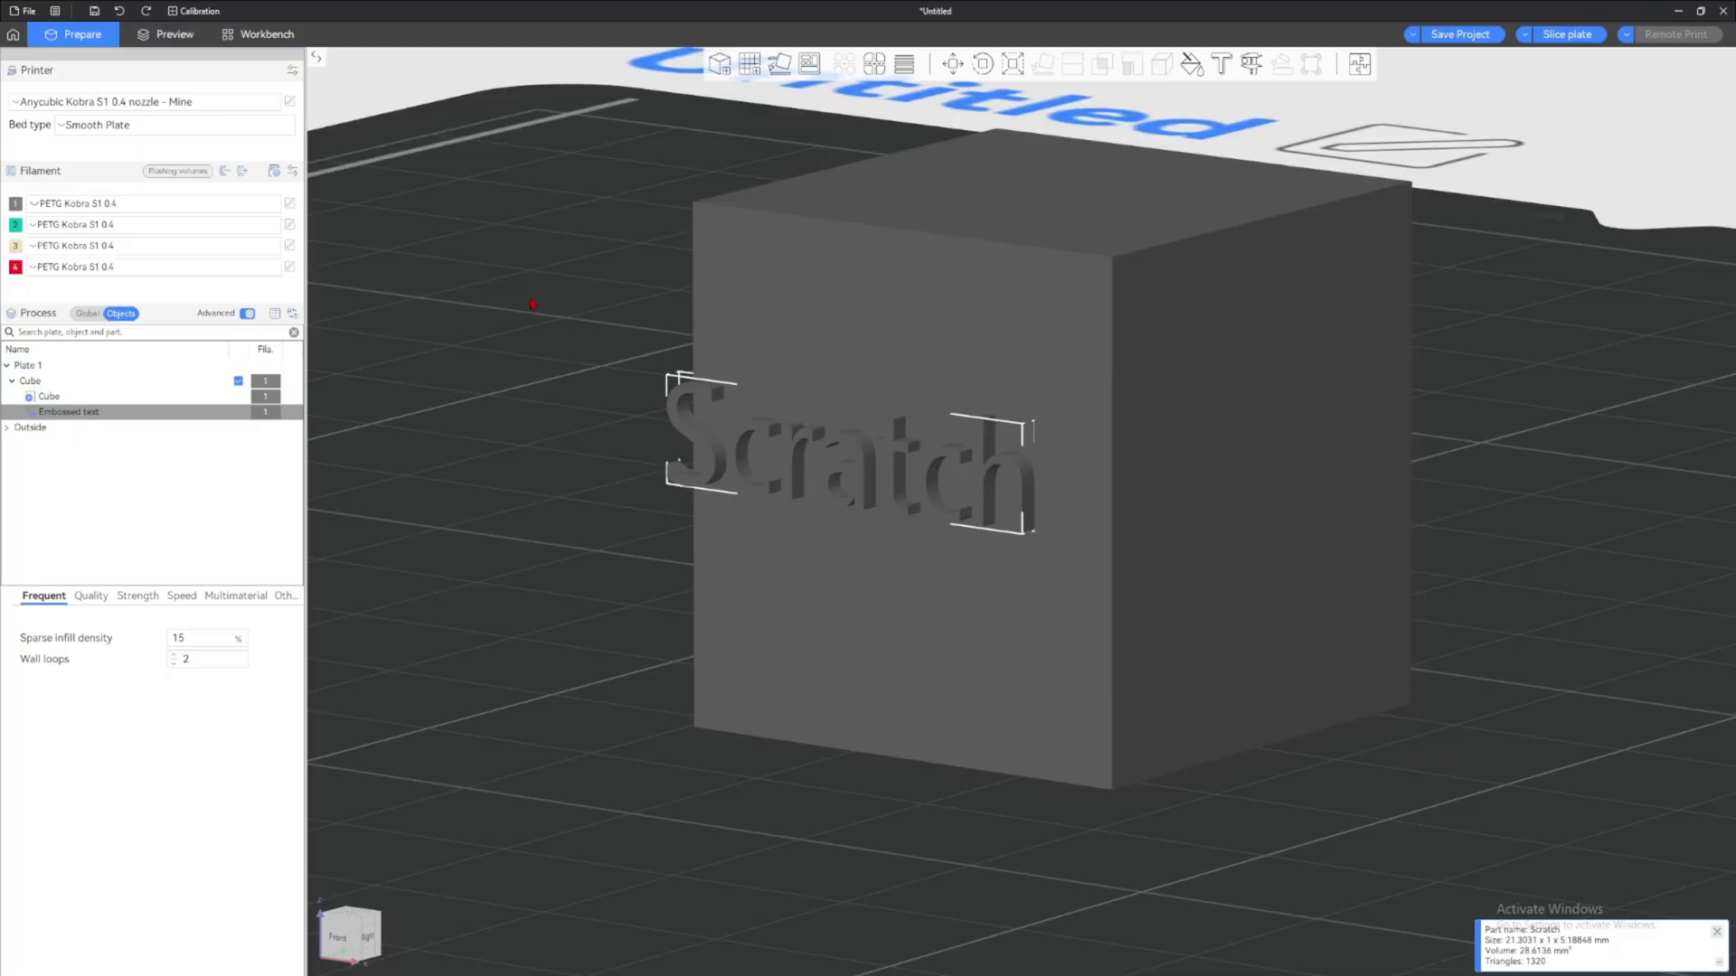
click(1220, 64)
click(1355, 208)
click(1355, 208)
click(1355, 209)
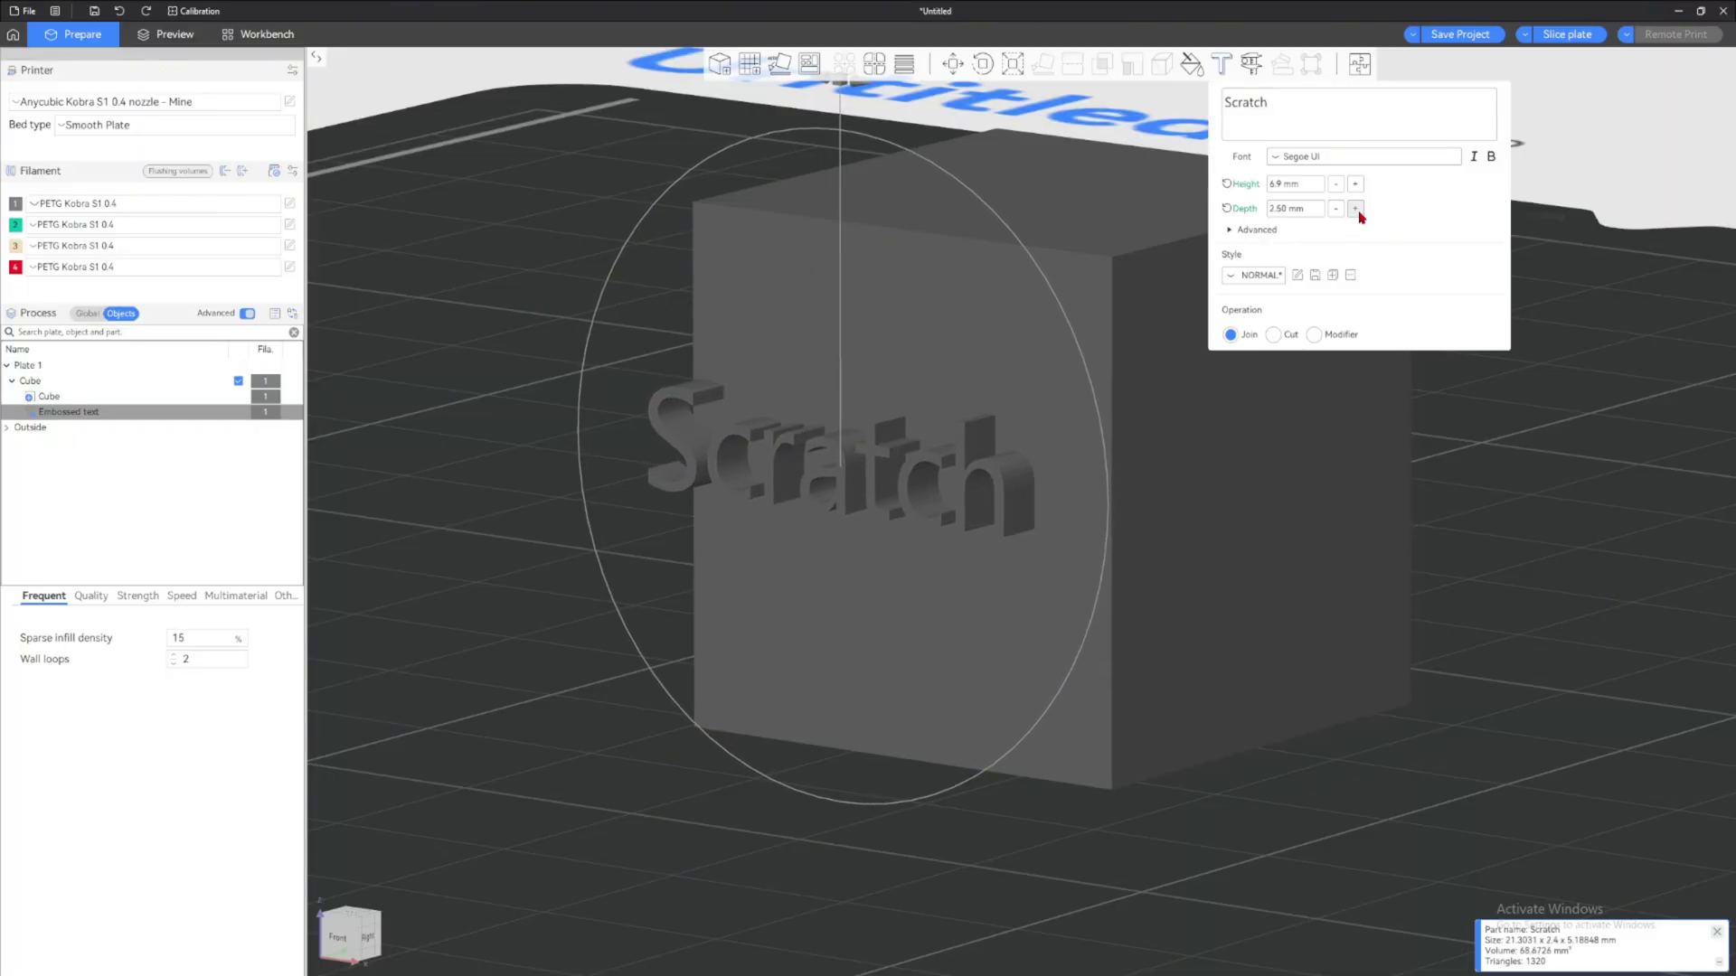
click(1355, 209)
click(1356, 209)
click(1355, 208)
click(1355, 208)
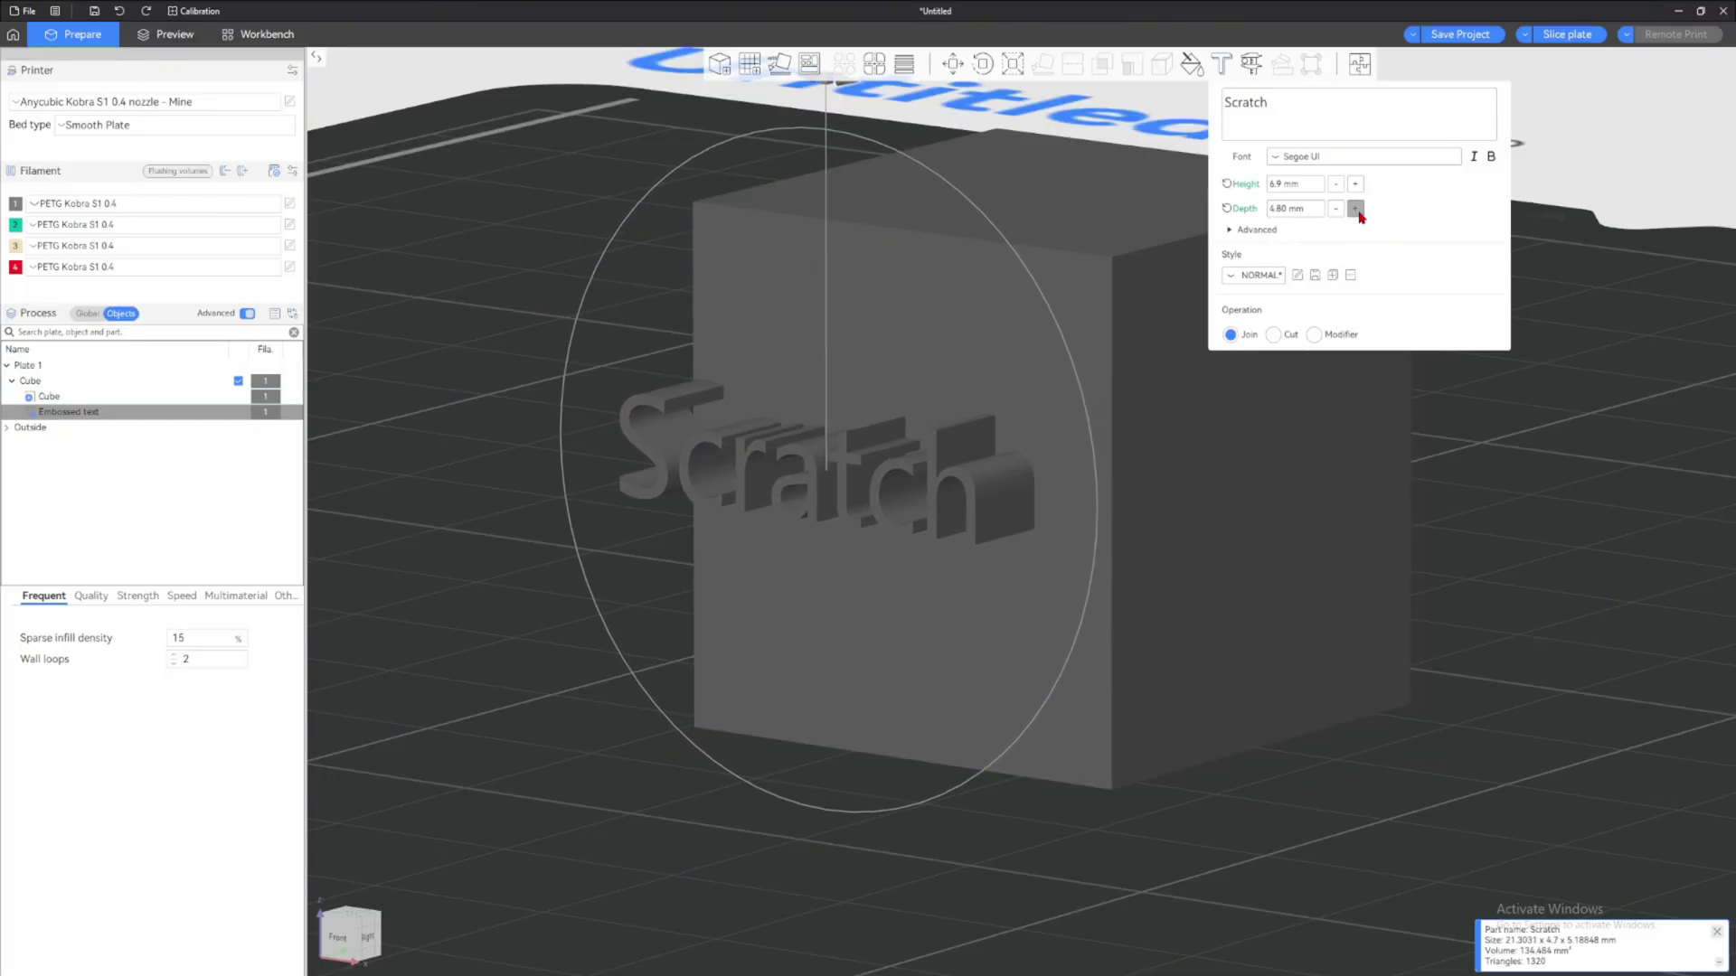
click(1356, 209)
click(1356, 209)
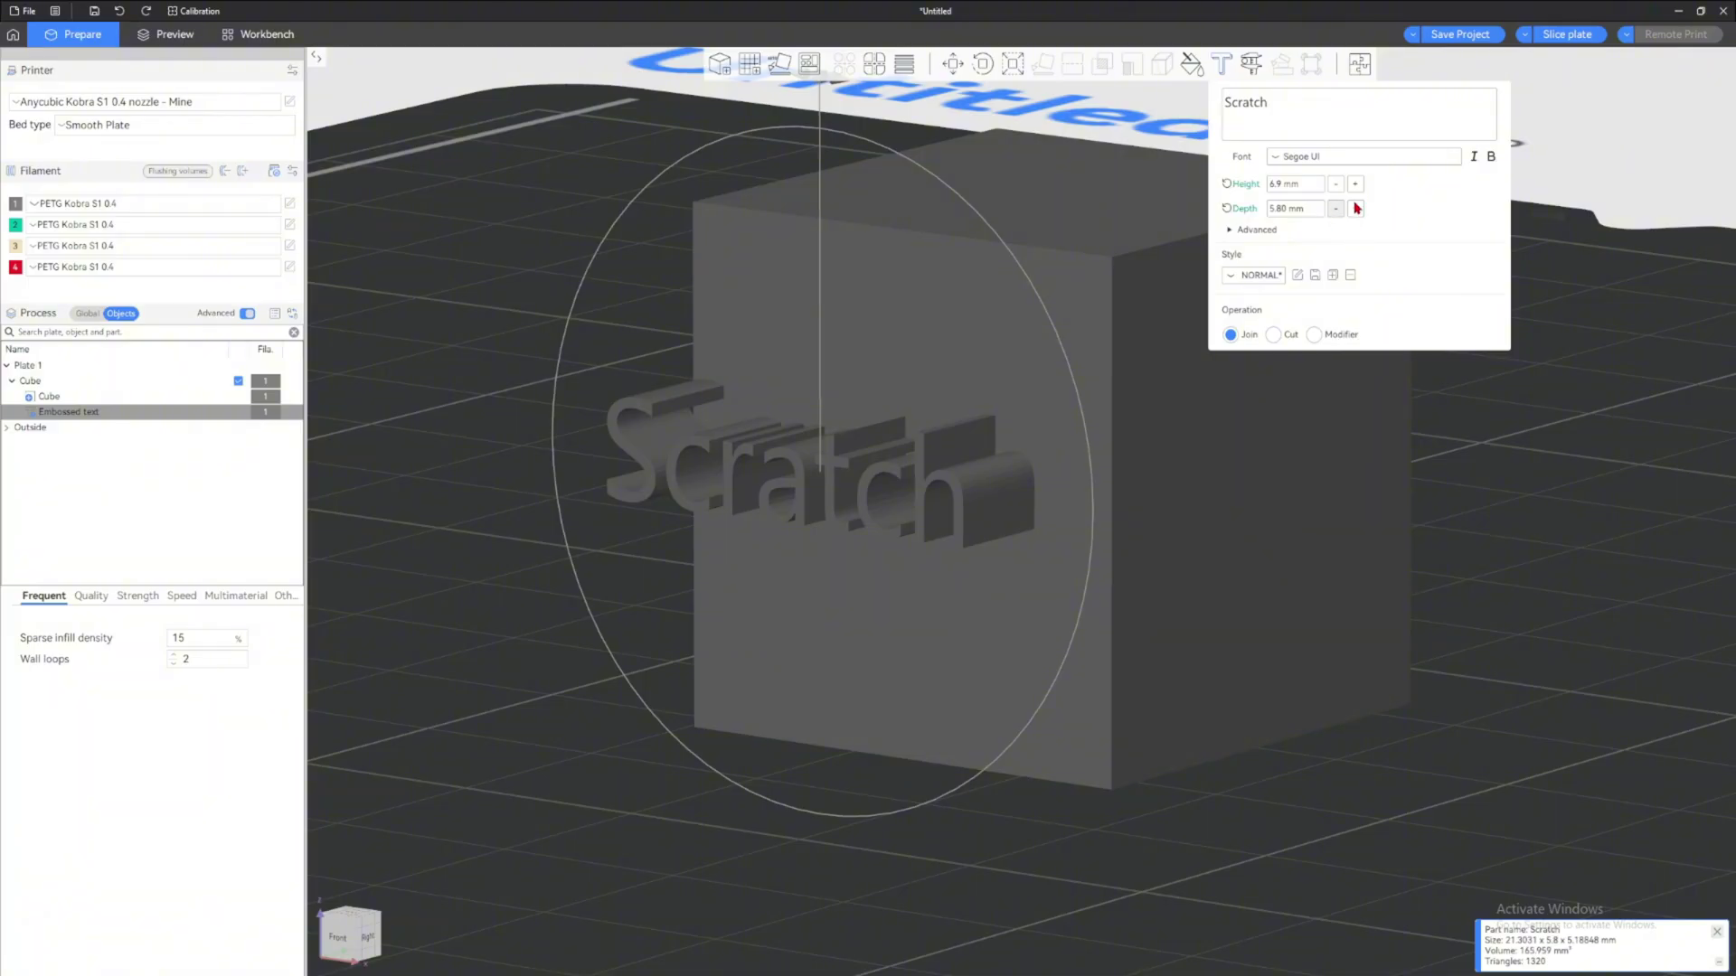
click(1355, 208)
click(1355, 208)
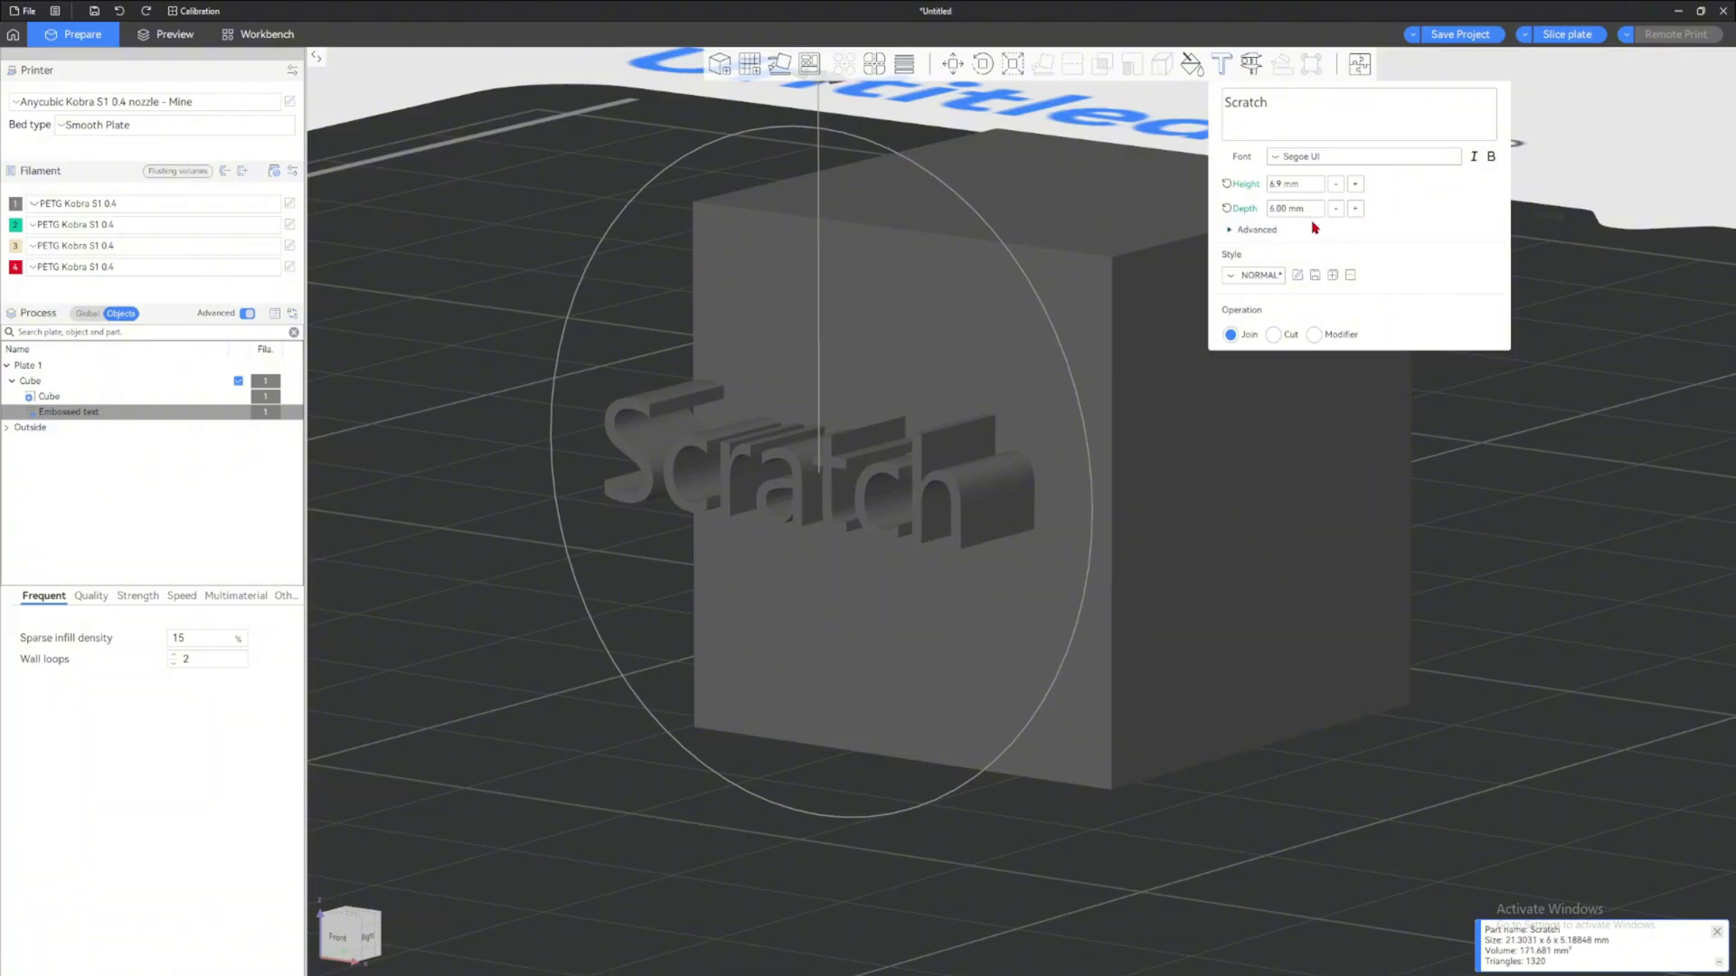
Slice the plate and change the color of filament 1 to red
click(1567, 34)
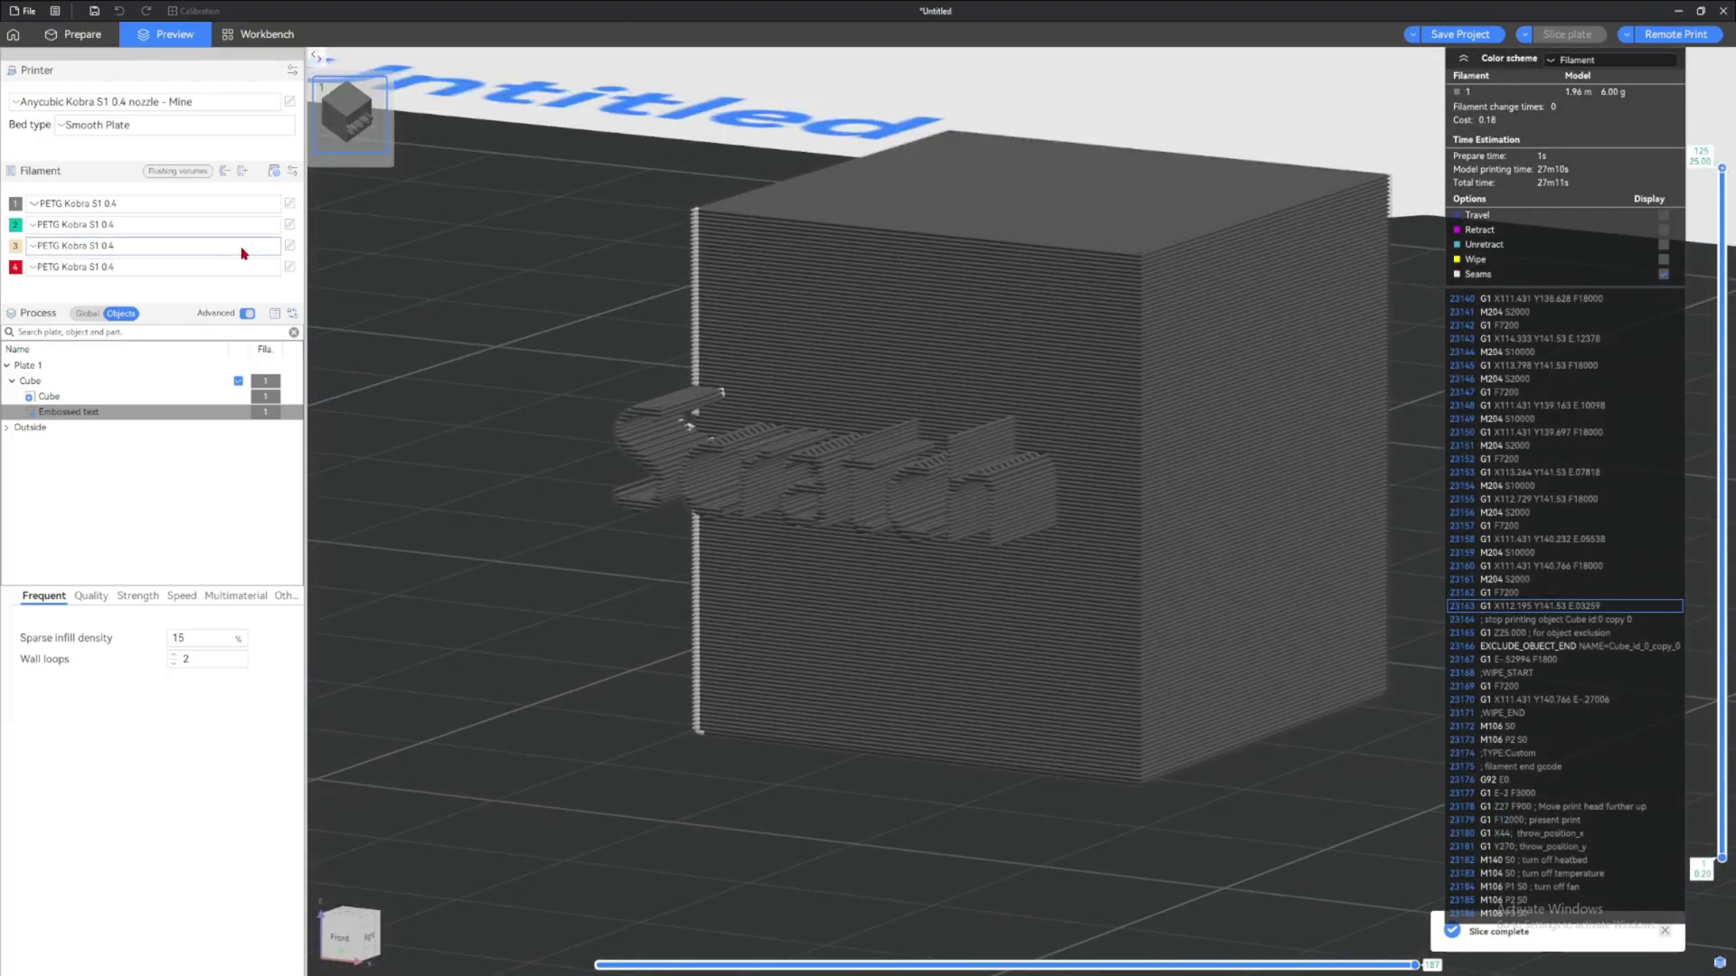
click(17, 203)
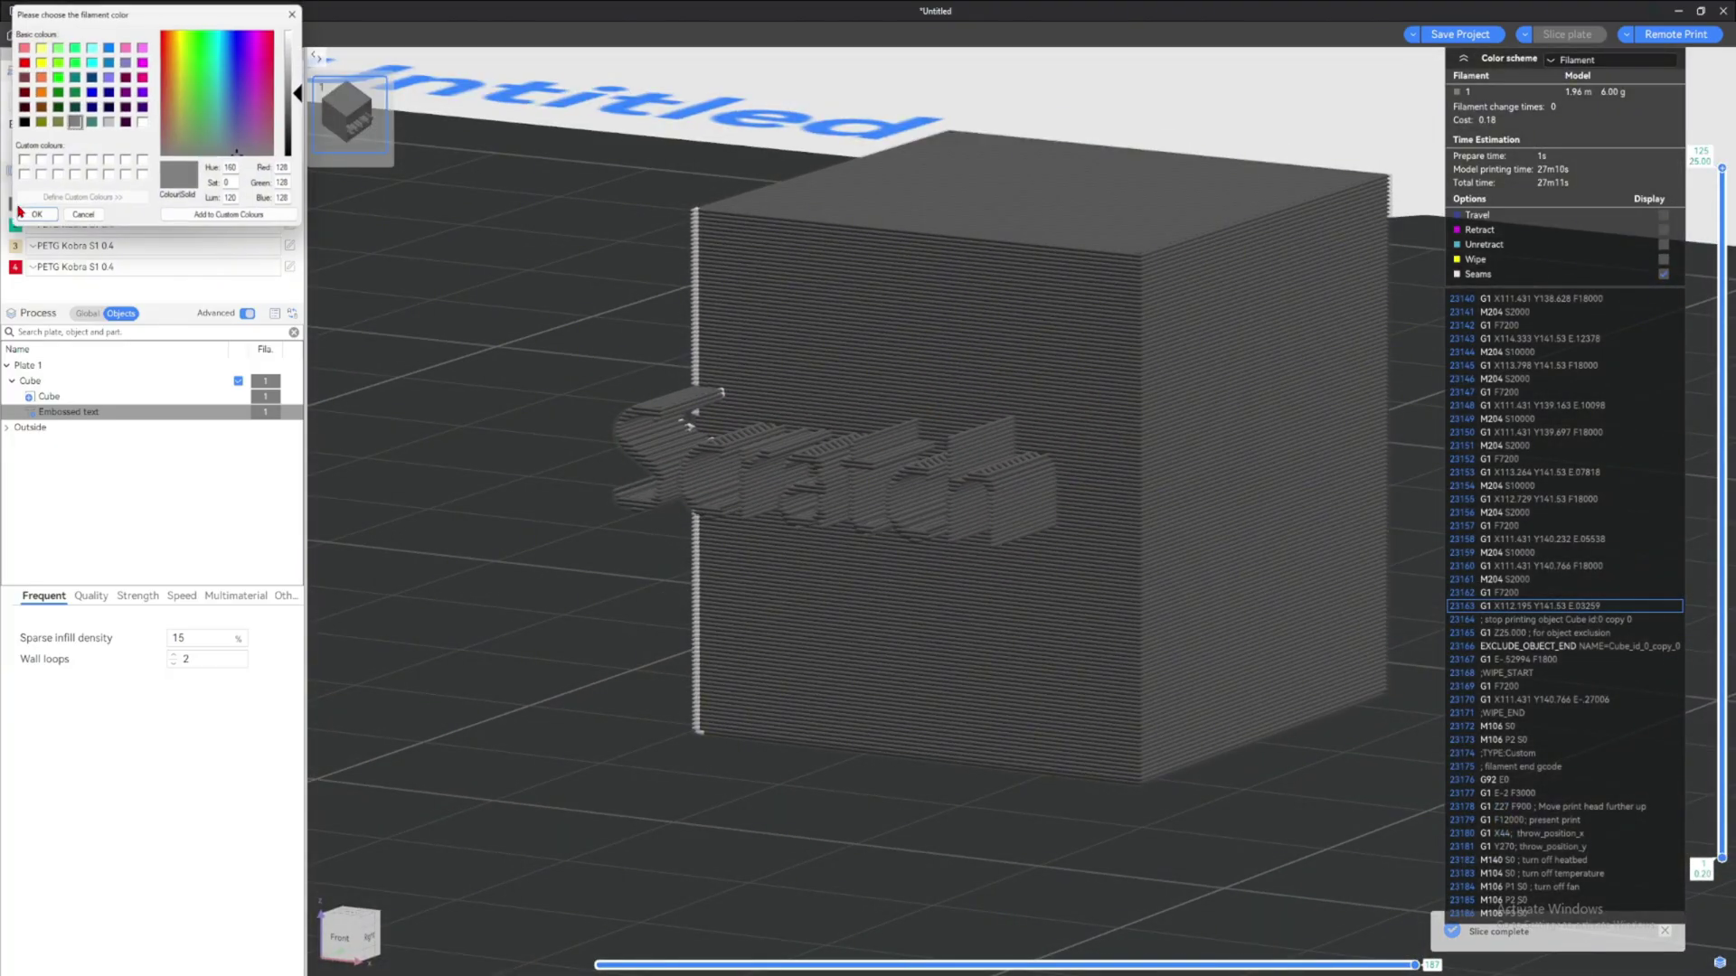
click(20, 61)
click(33, 220)
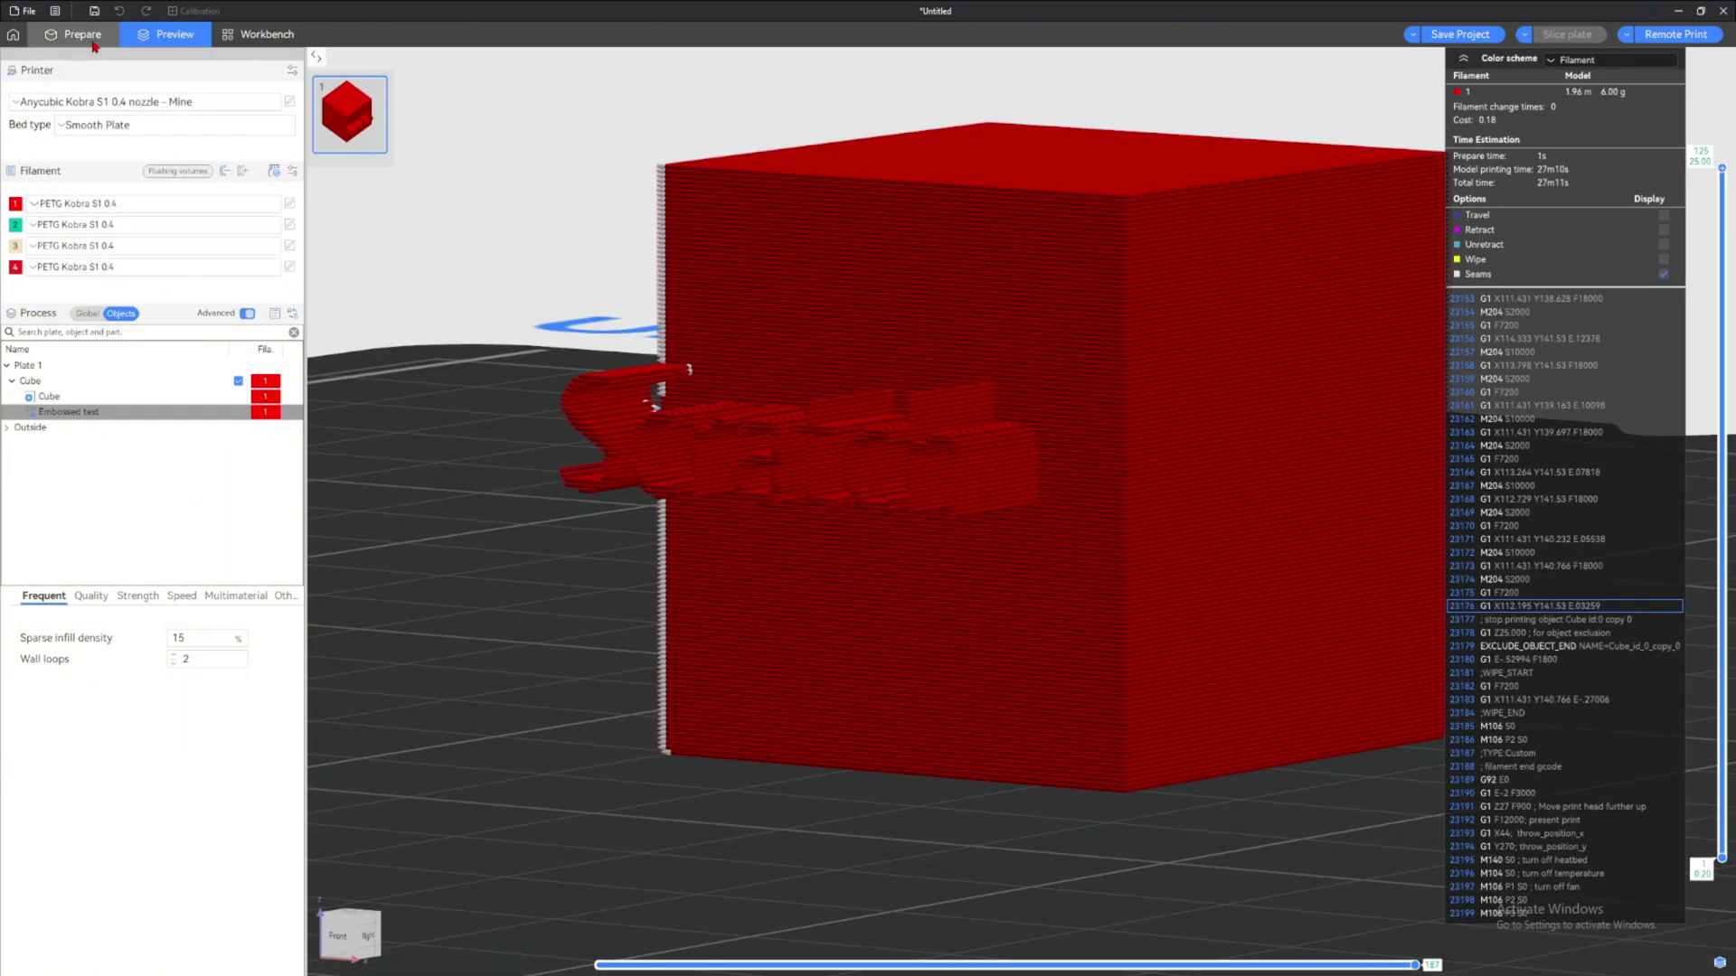
Return to the Prepare view and try to reopen the text settings for the cube's embossed text
click(82, 34)
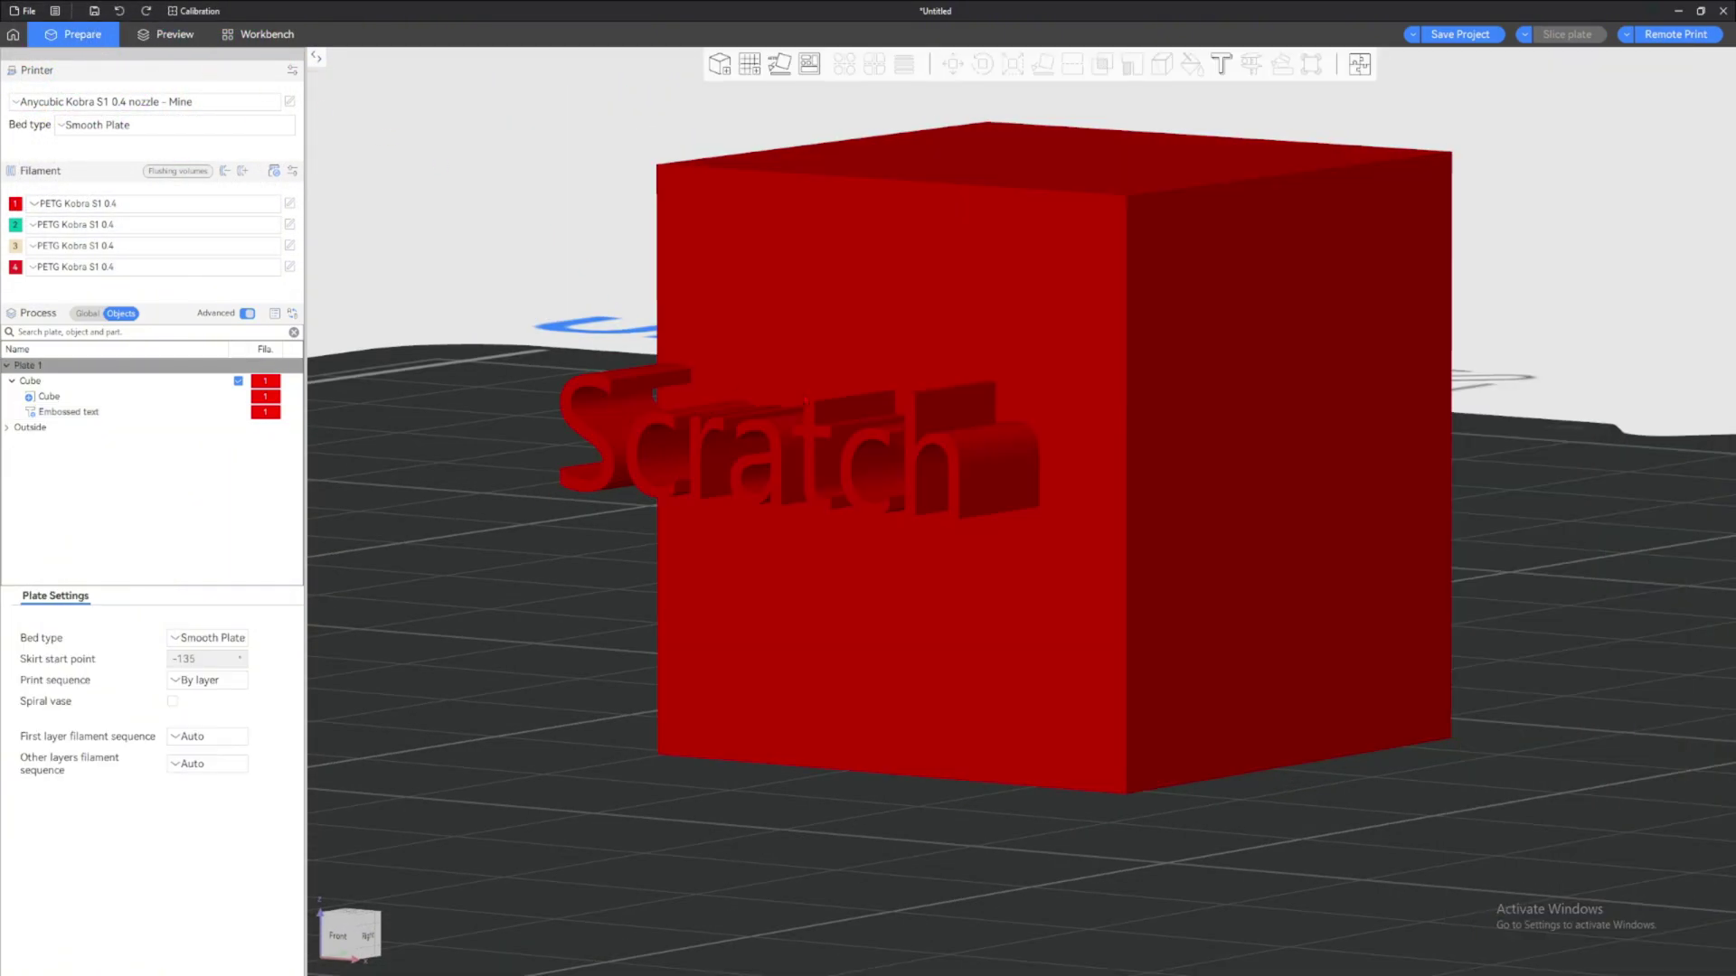
click(655, 394)
click(1222, 63)
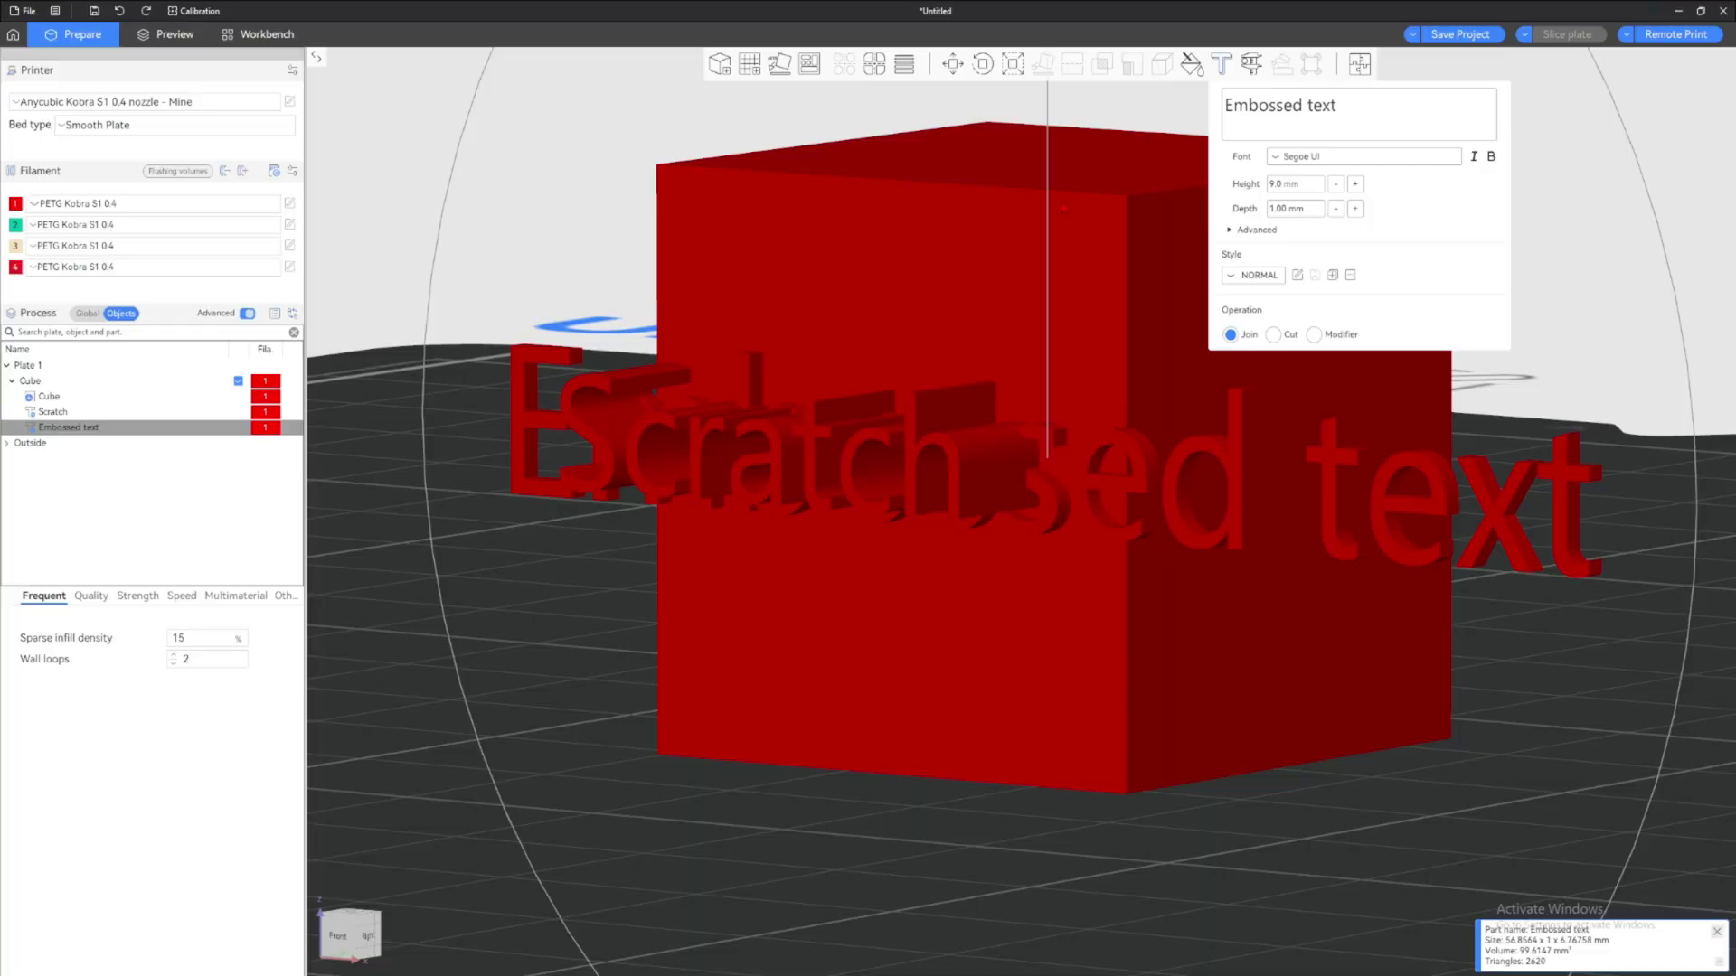
Move the "Scratch" text higher on the cube's front face and set its depth to 1 mm
drag(861, 466, 845, 349)
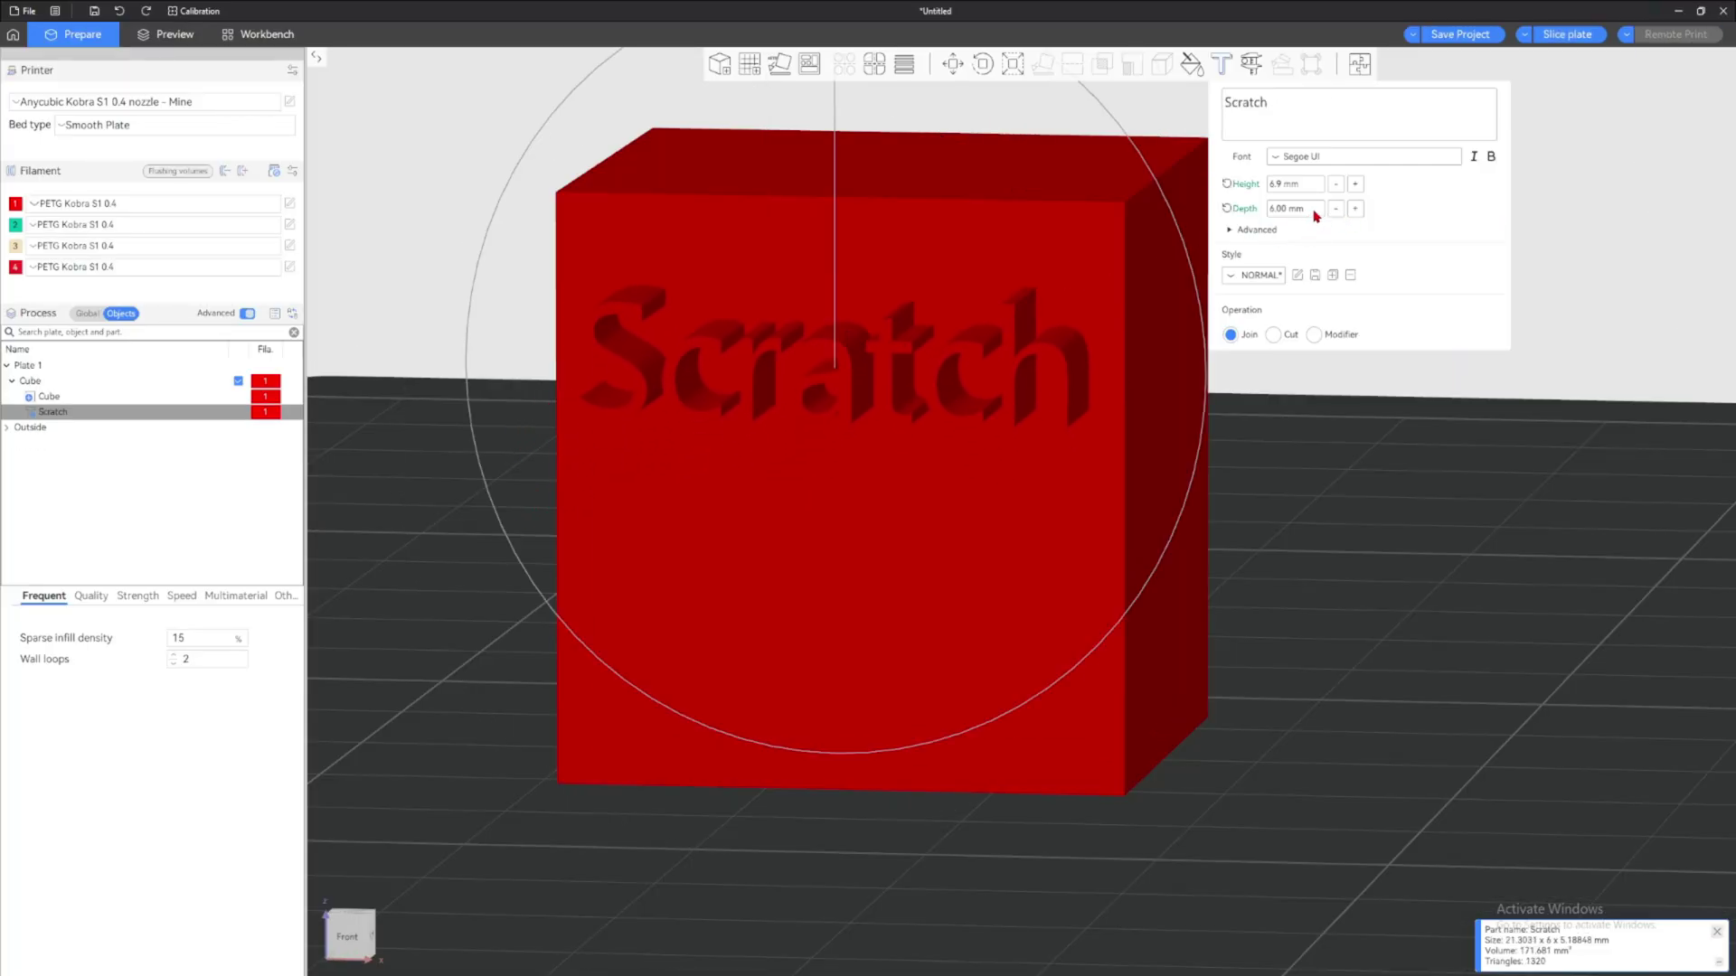
text(1)
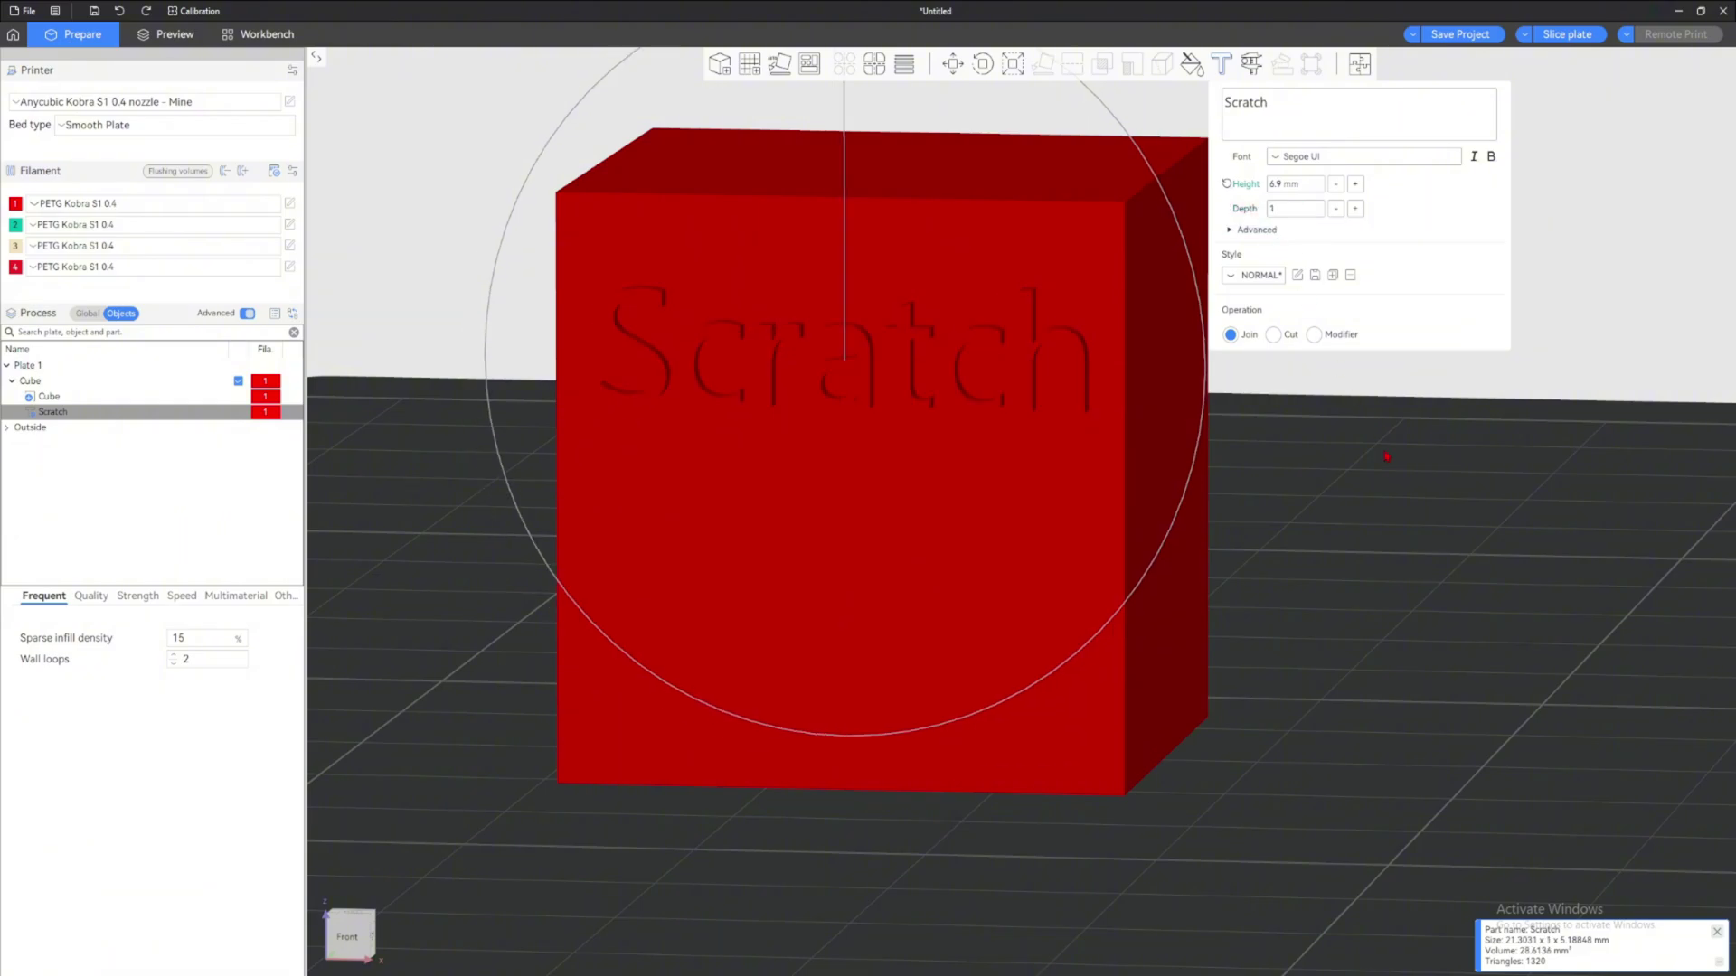
drag(1386, 458, 1354, 458)
Look through the text style presets, keeping NORMAL, and switch the "Scratch" text's operation to Cut
click(1254, 275)
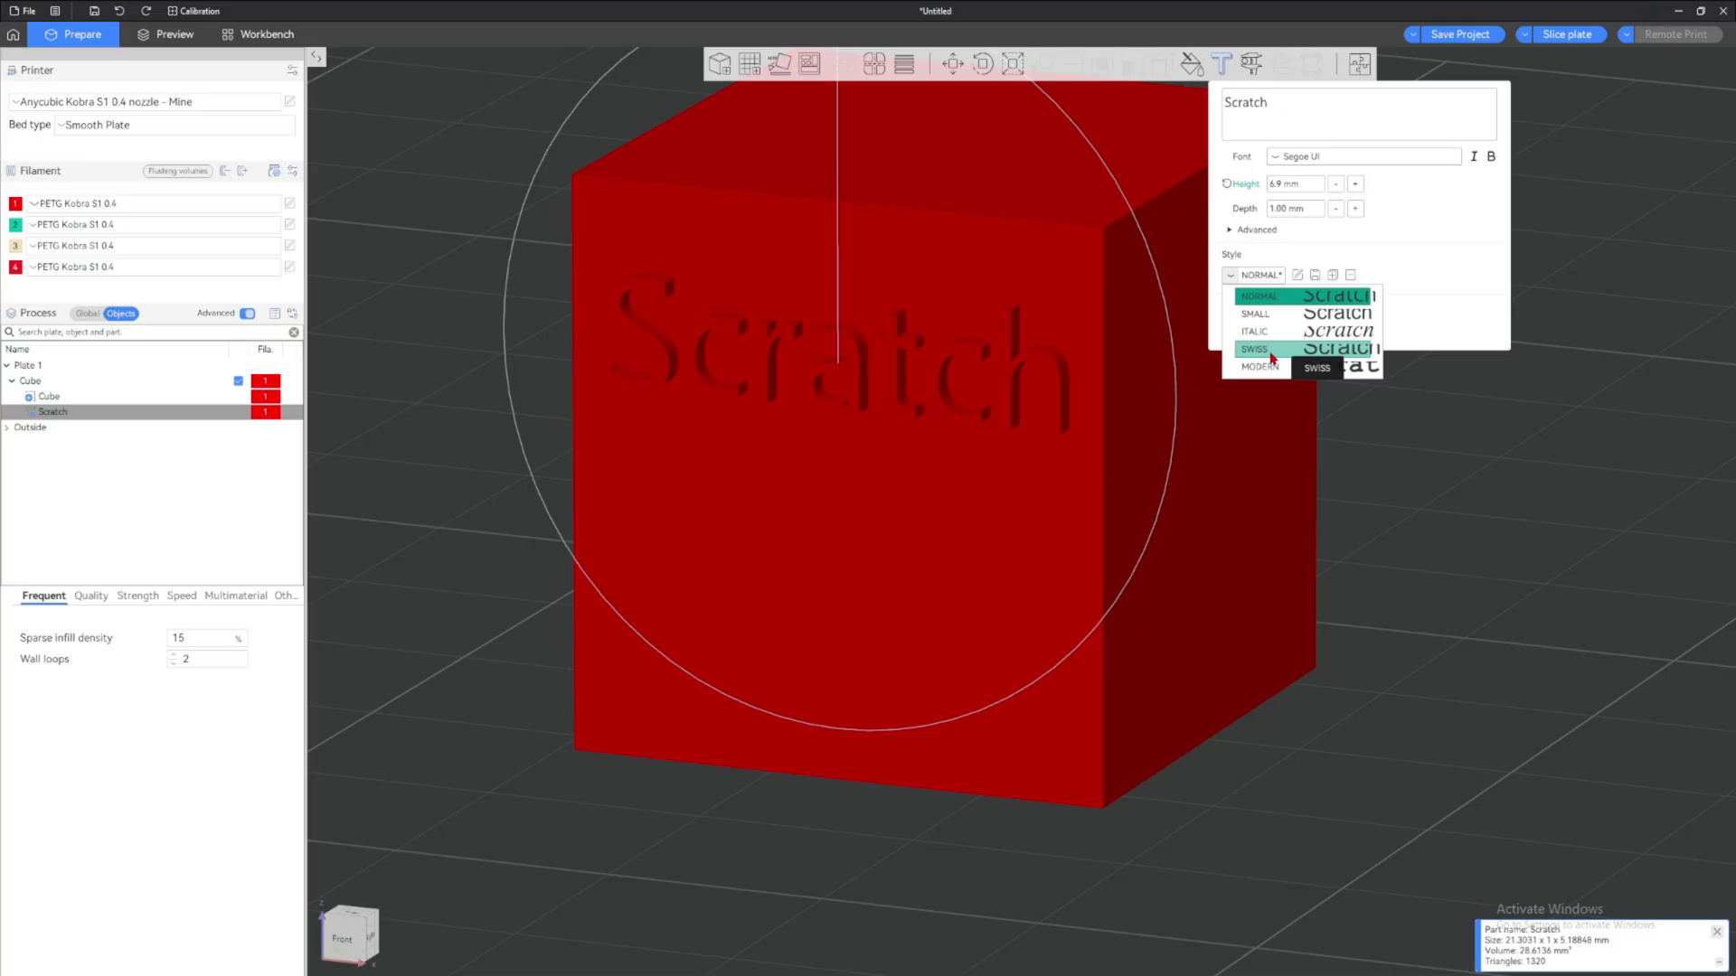
click(1406, 266)
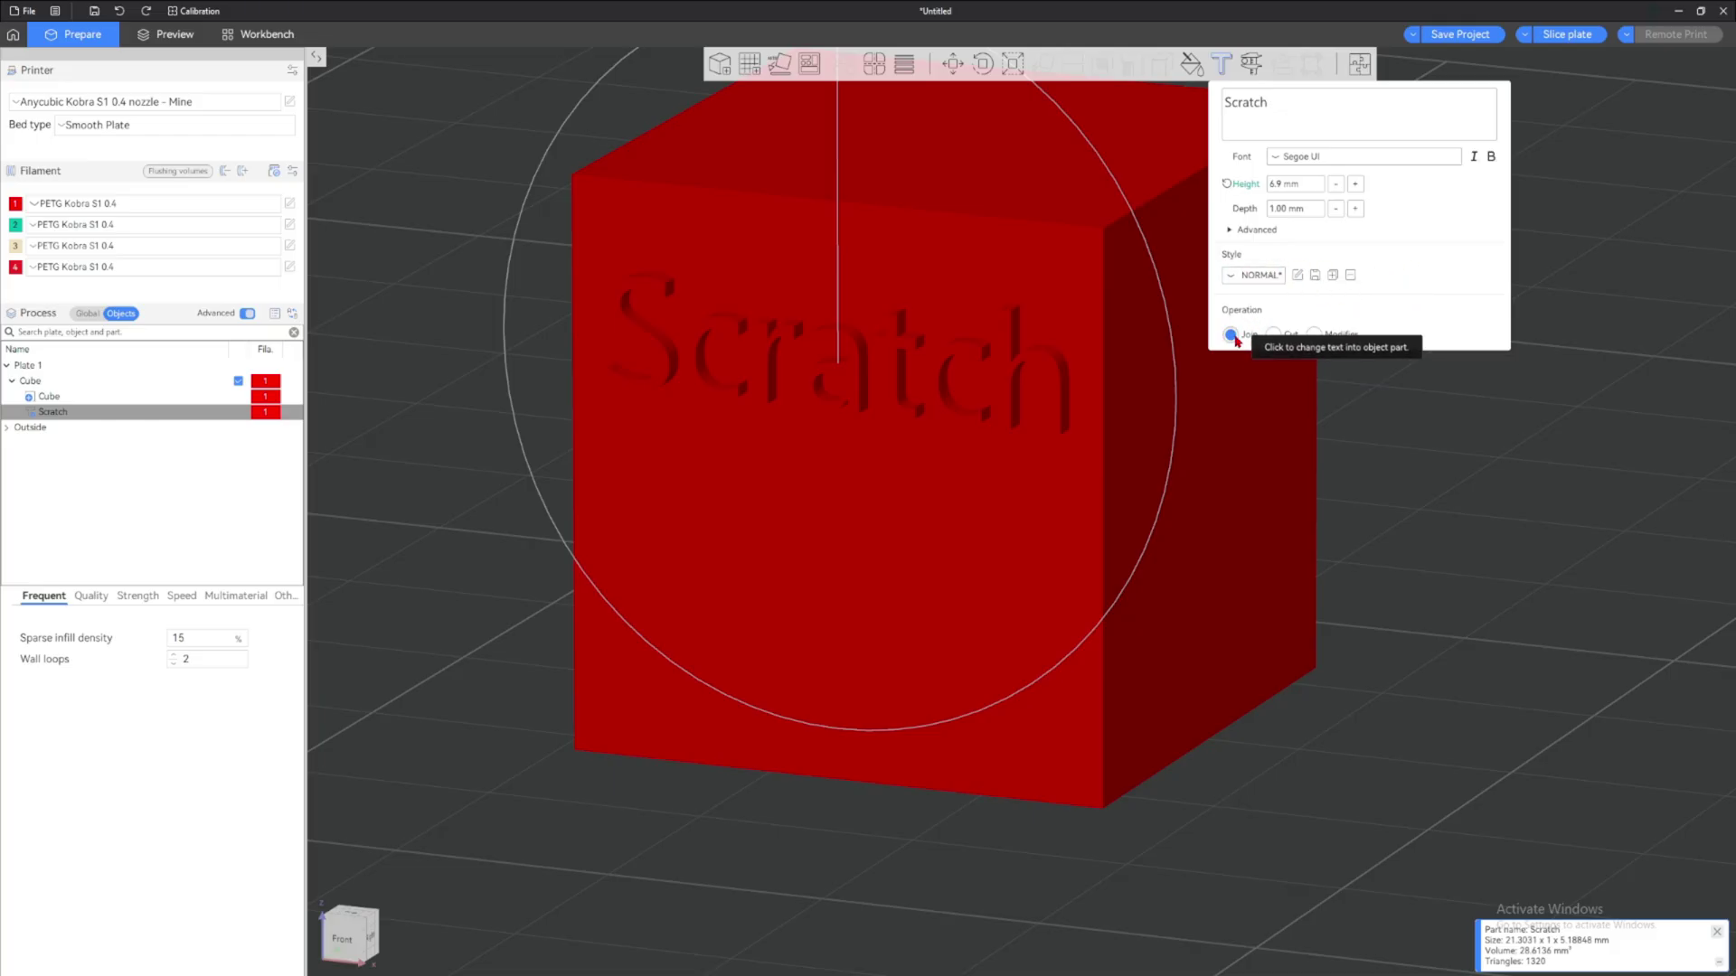
click(1275, 334)
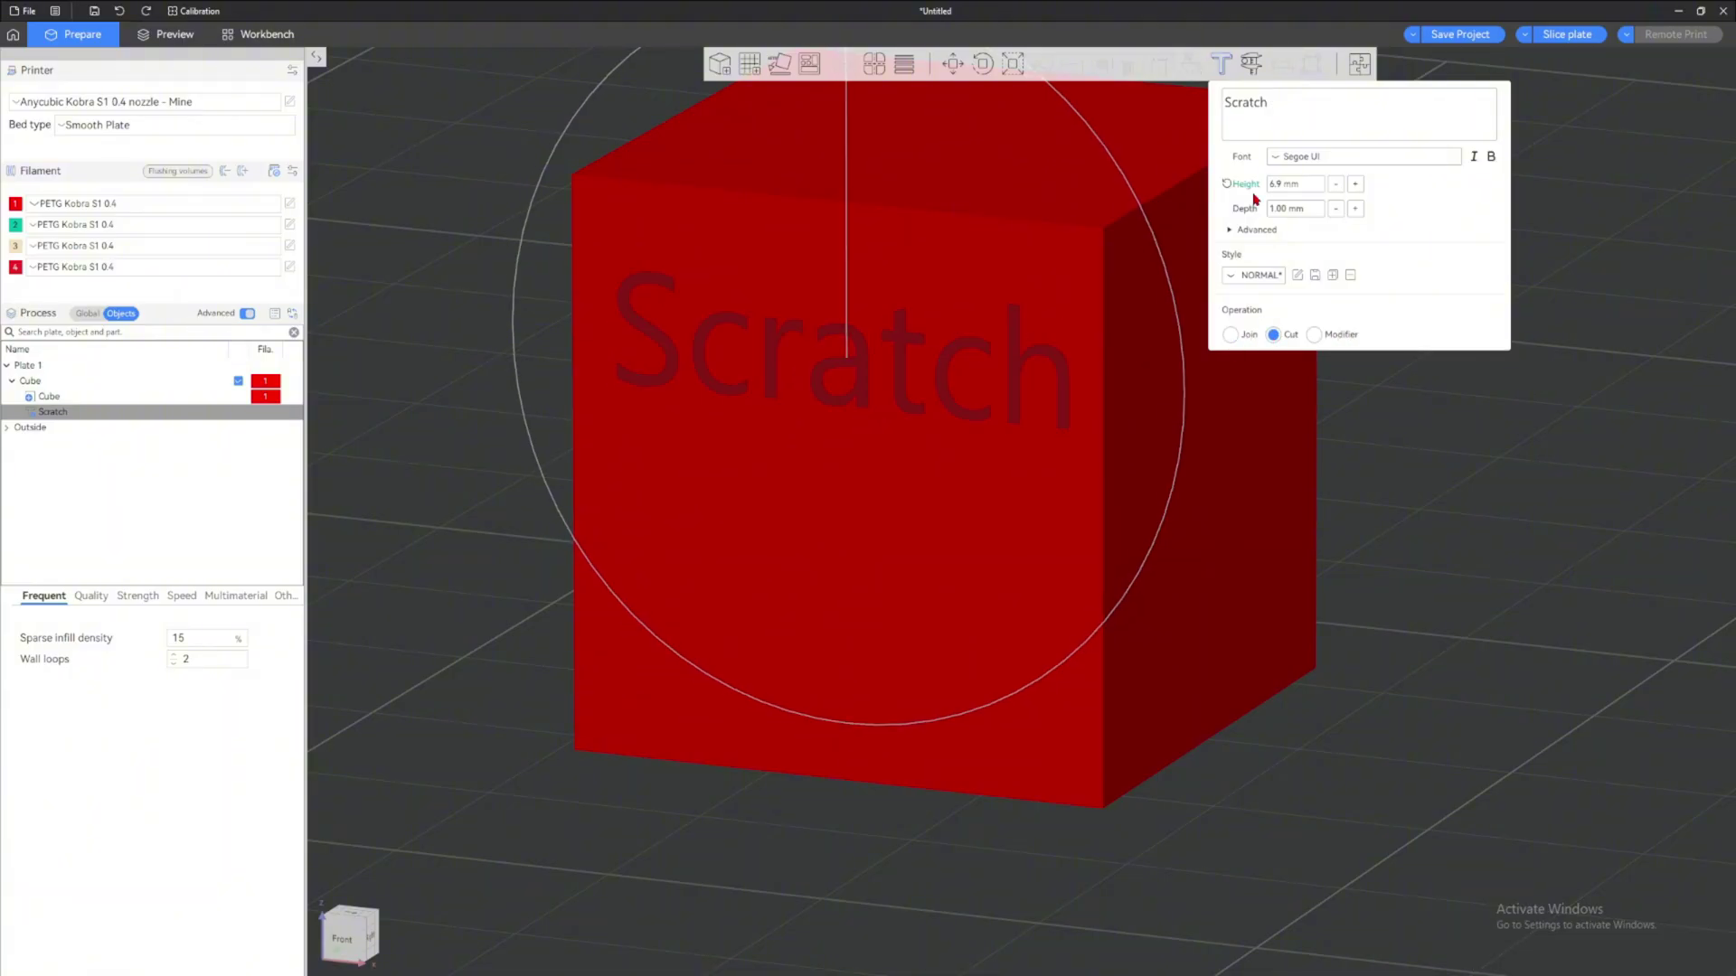
Slice the plate and examine the text recessed into the cube's front face in the preview
click(1582, 39)
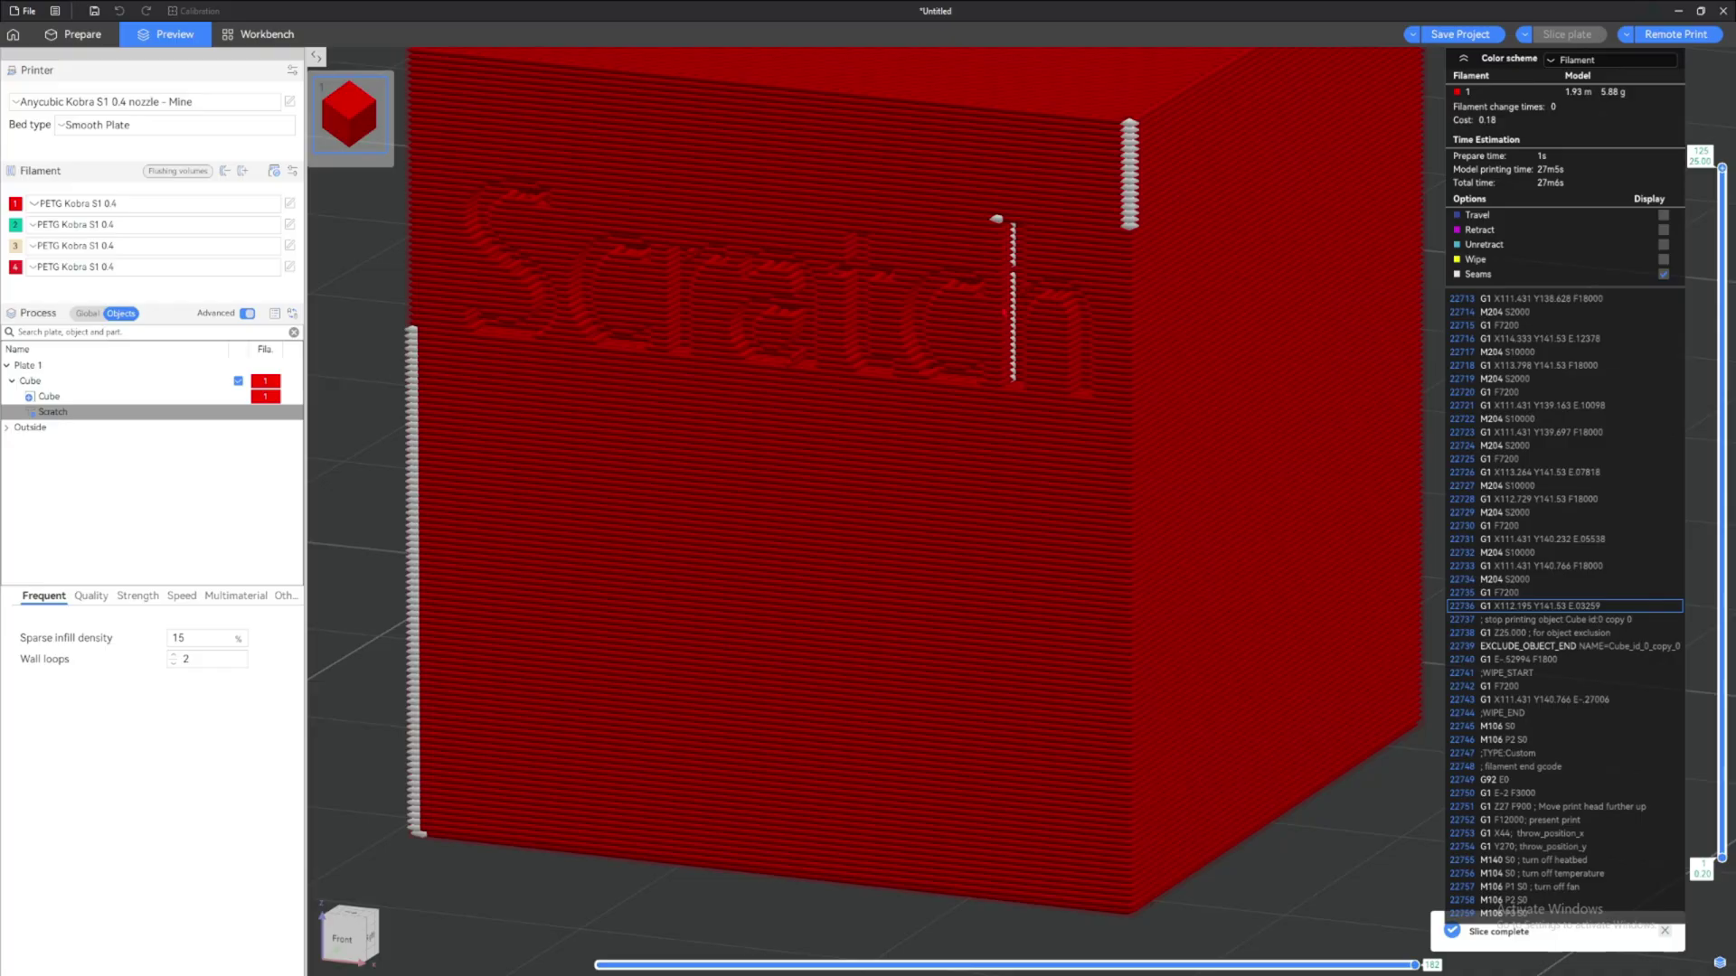
drag(1117, 444, 969, 387)
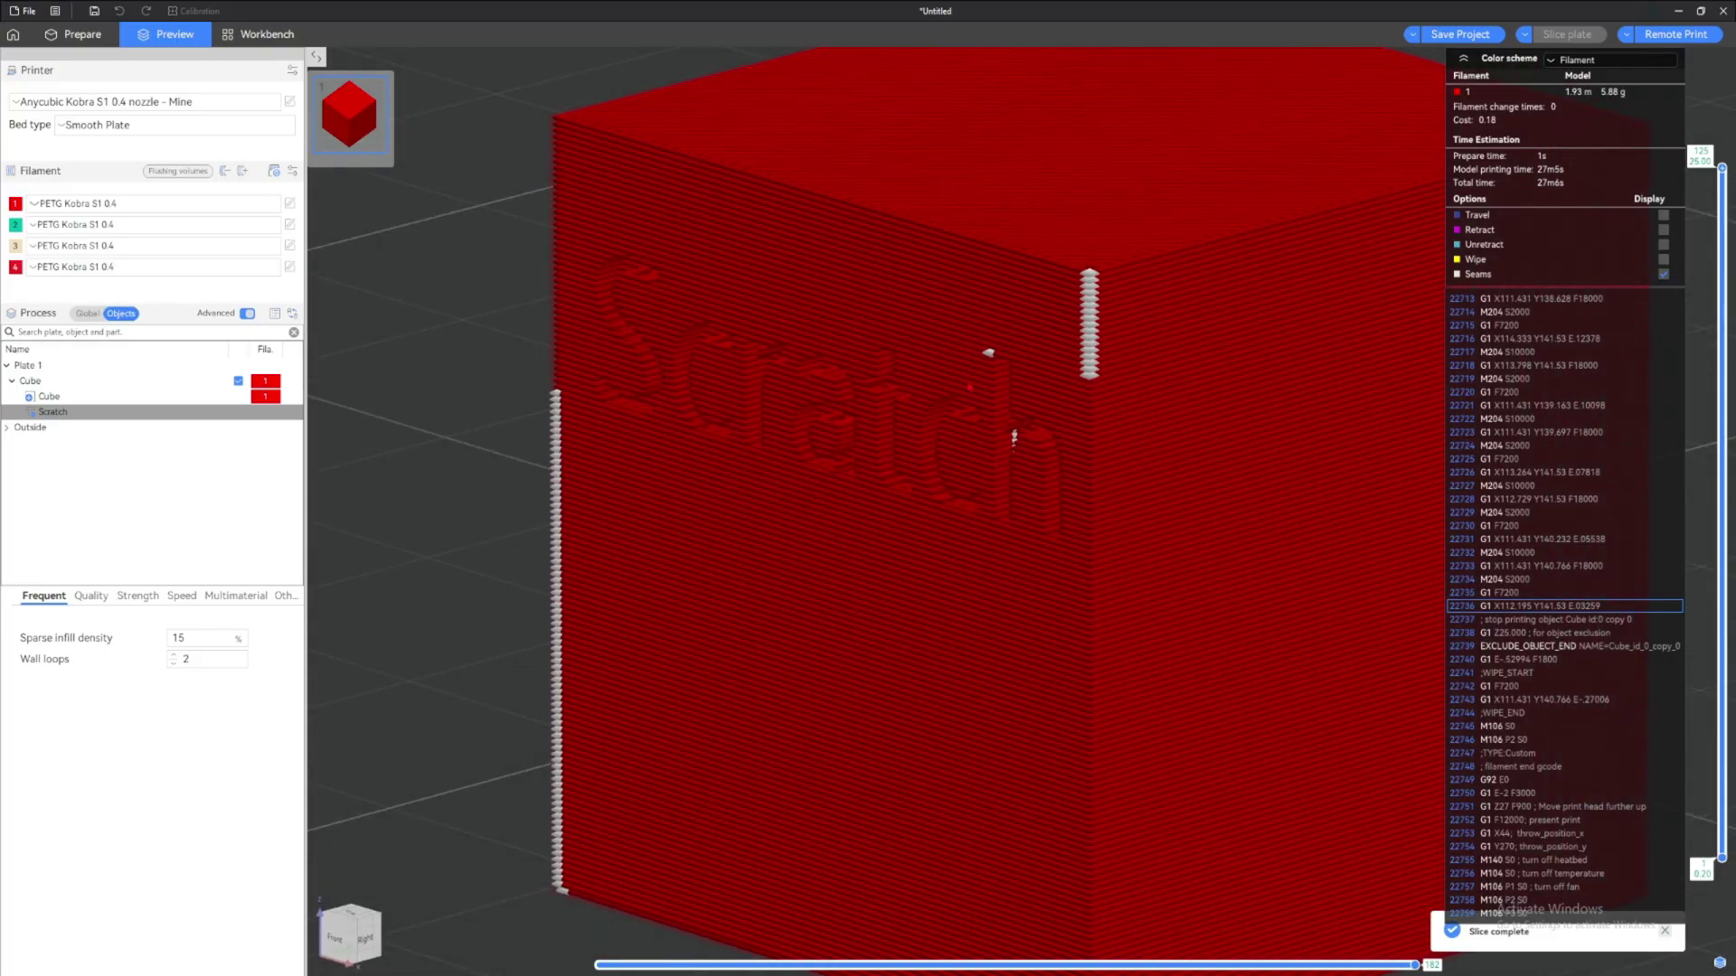
scroll(968, 383, up, 3)
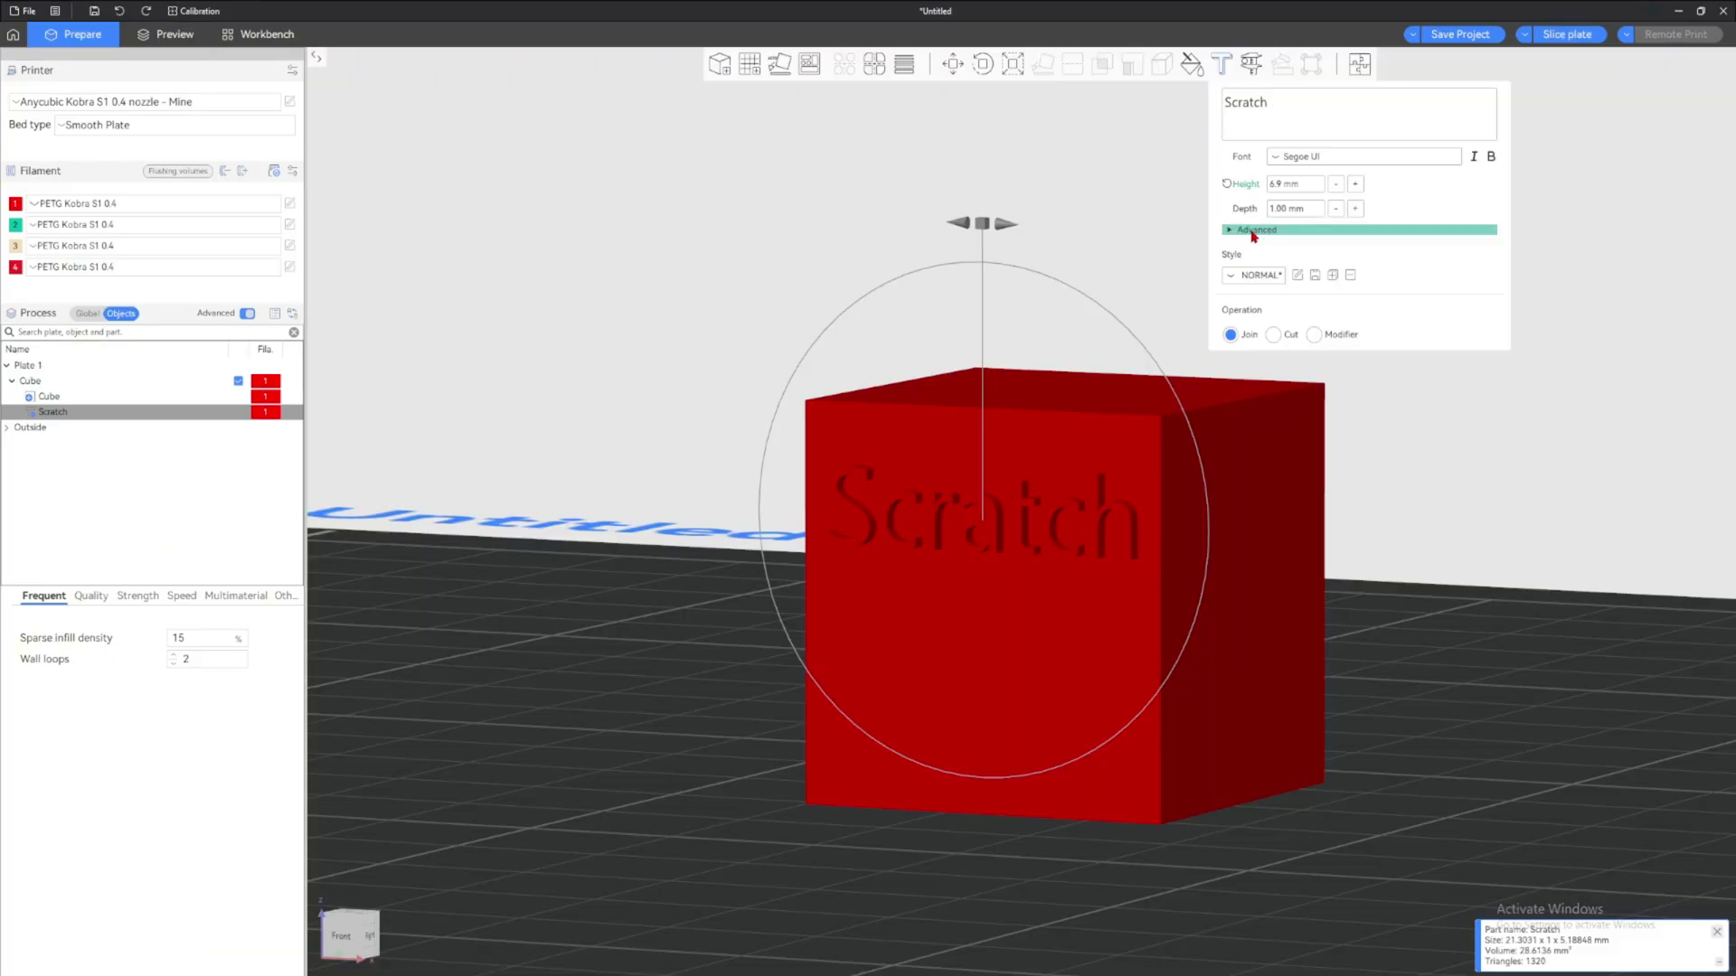
Make the "Scratch" text bold italic with a char gap of -34 points, reduced boldness, a slight skew ratio and a rotation of -22.15°
click(1253, 230)
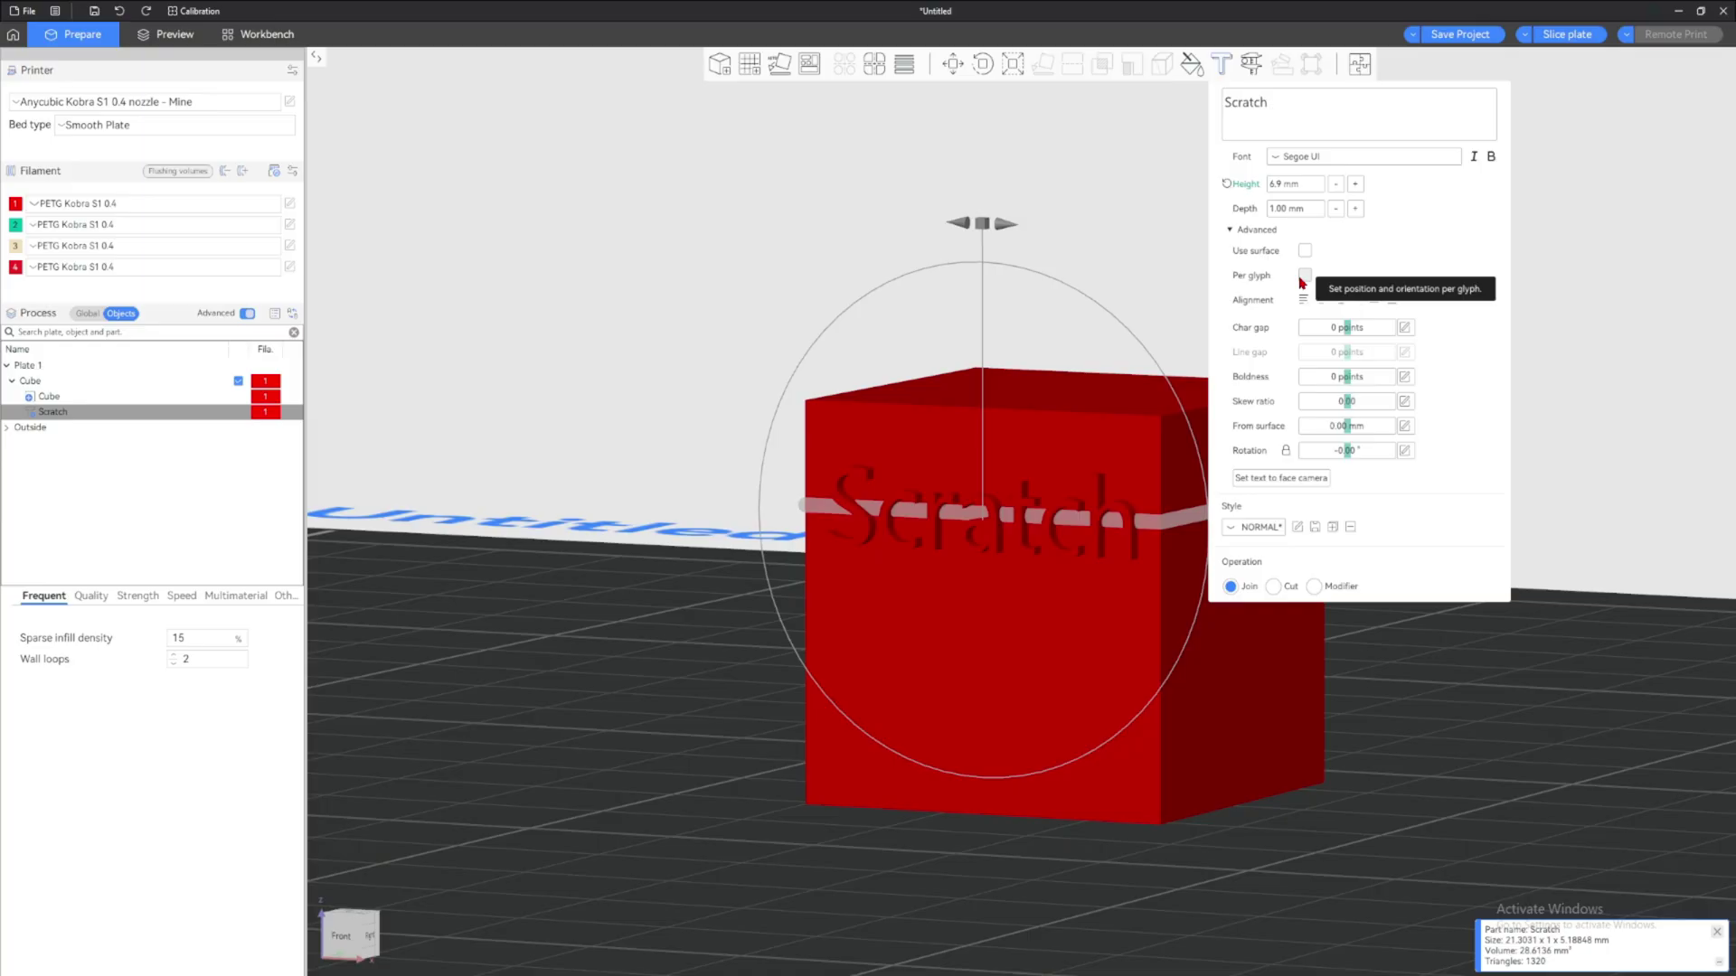
mouse_move(1349, 333)
mouse_down()
mouse_move(1407, 329)
mouse_move(1352, 378)
mouse_move(1370, 379)
mouse_move(1347, 331)
mouse_up()
drag(1347, 402, 1343, 453)
click(1227, 425)
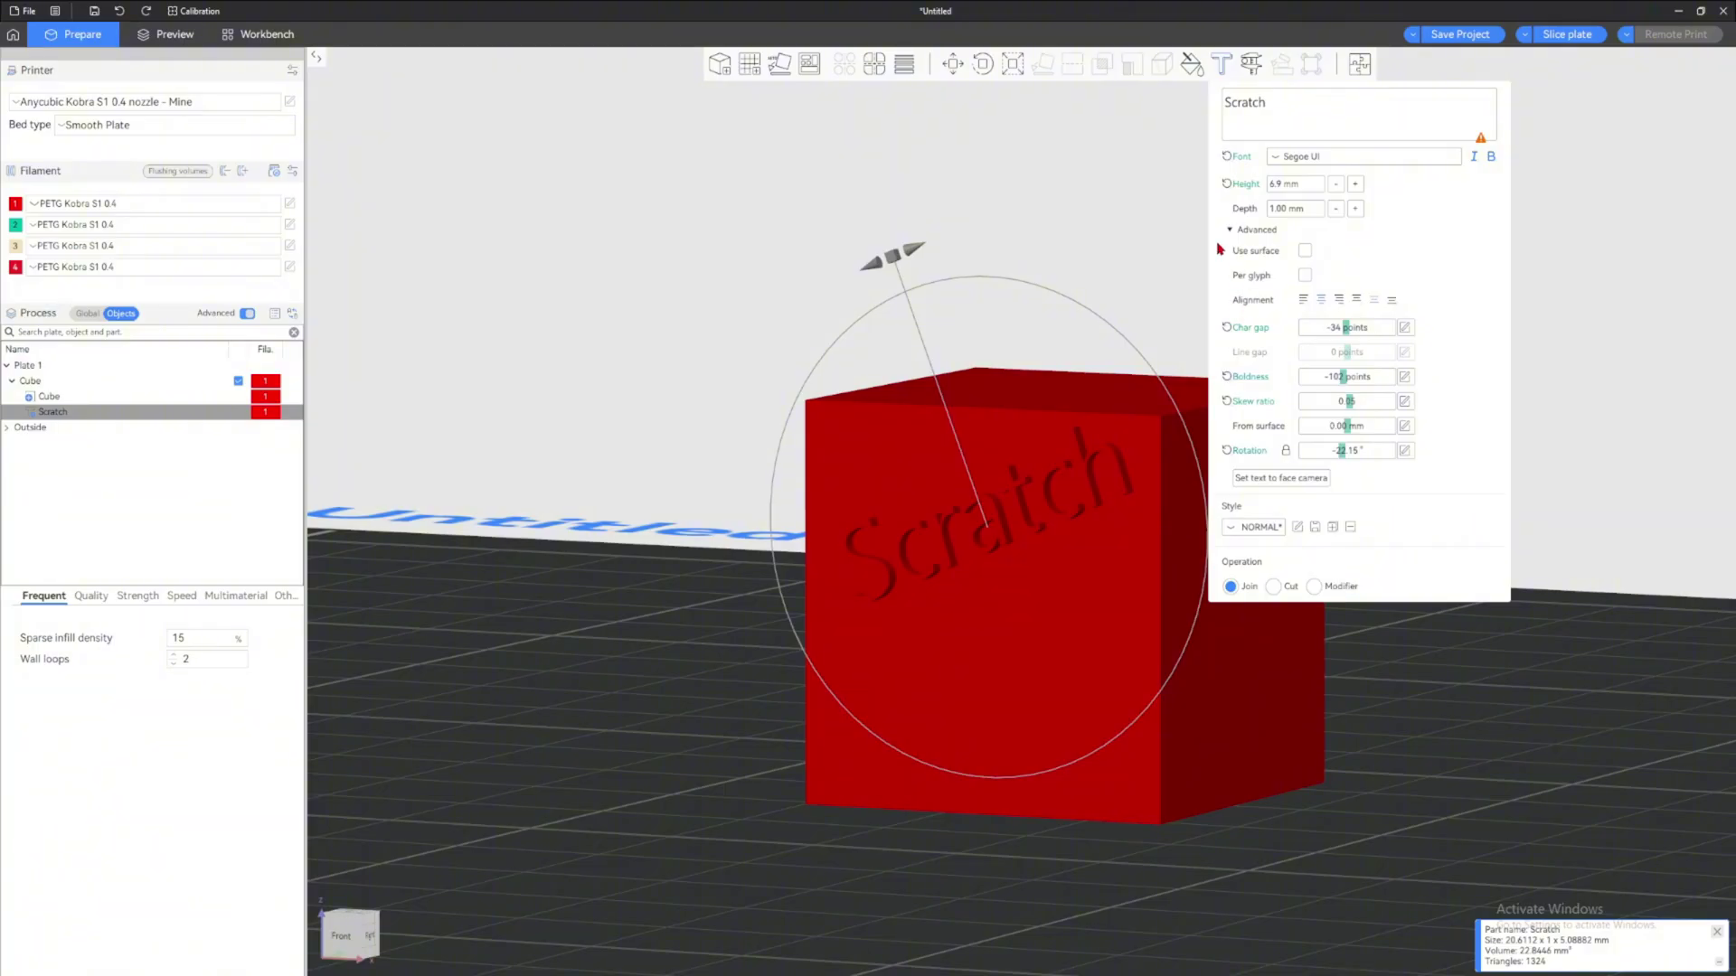
click(1181, 245)
Slice the plate again and inspect the cube with its tilted "Scratch" text in the preview
click(1550, 38)
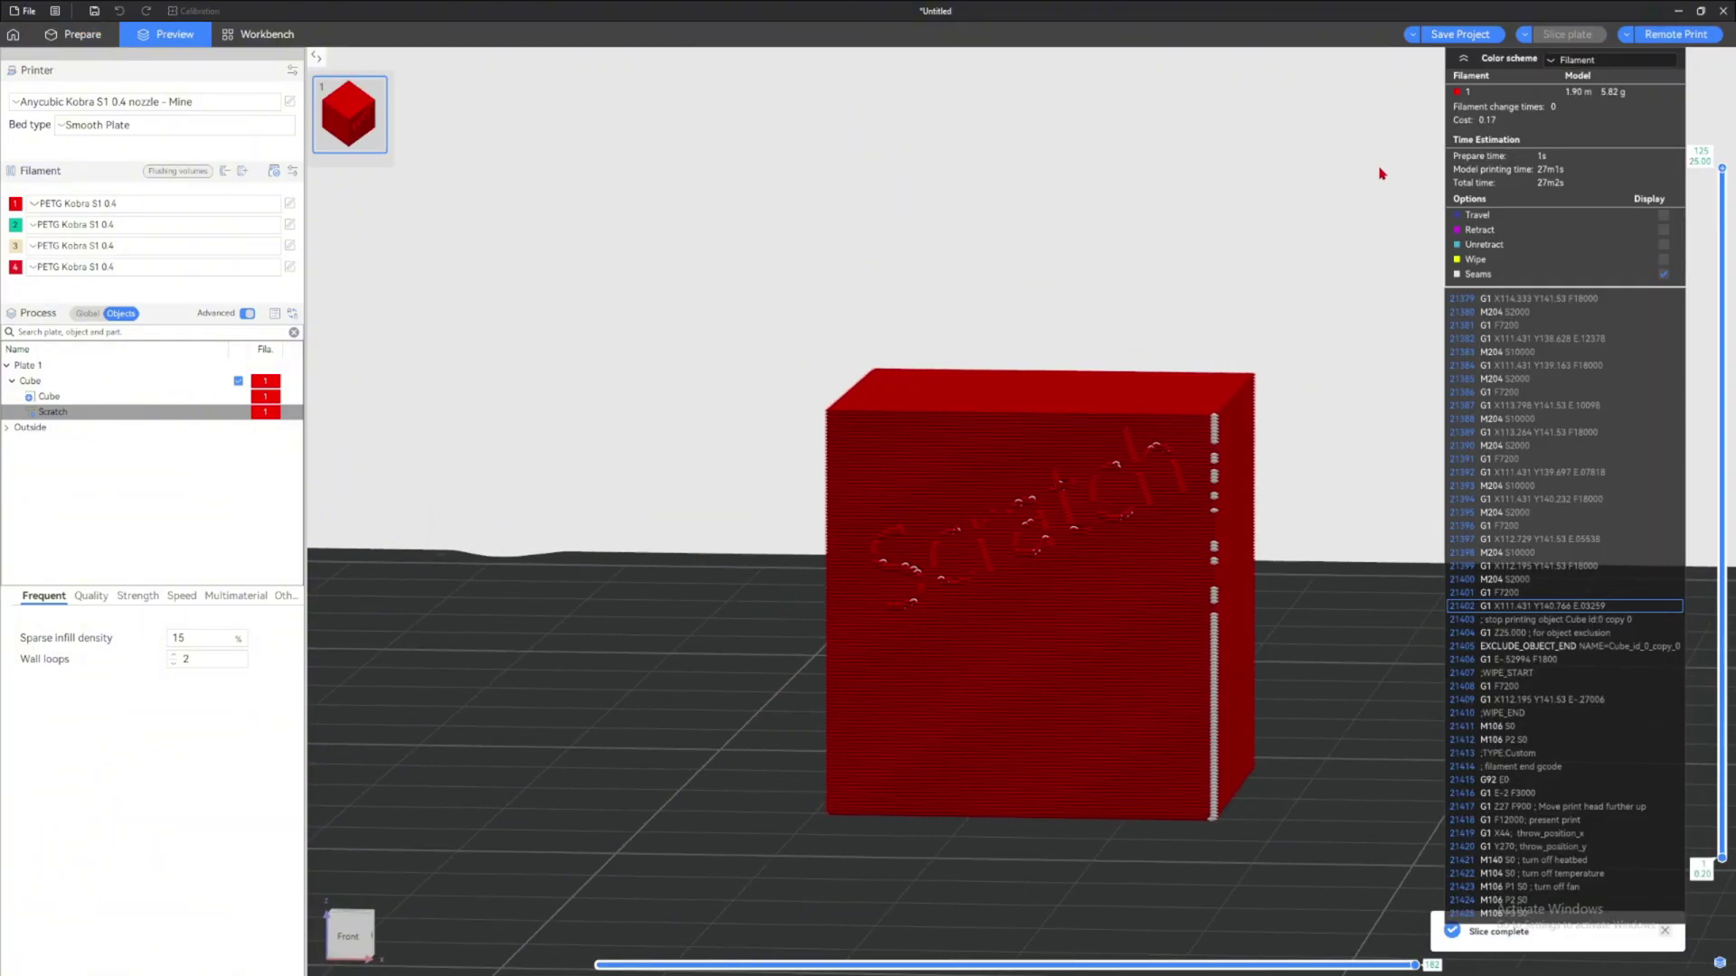
scroll(1165, 325, up, 2)
scroll(1146, 242, down, 5)
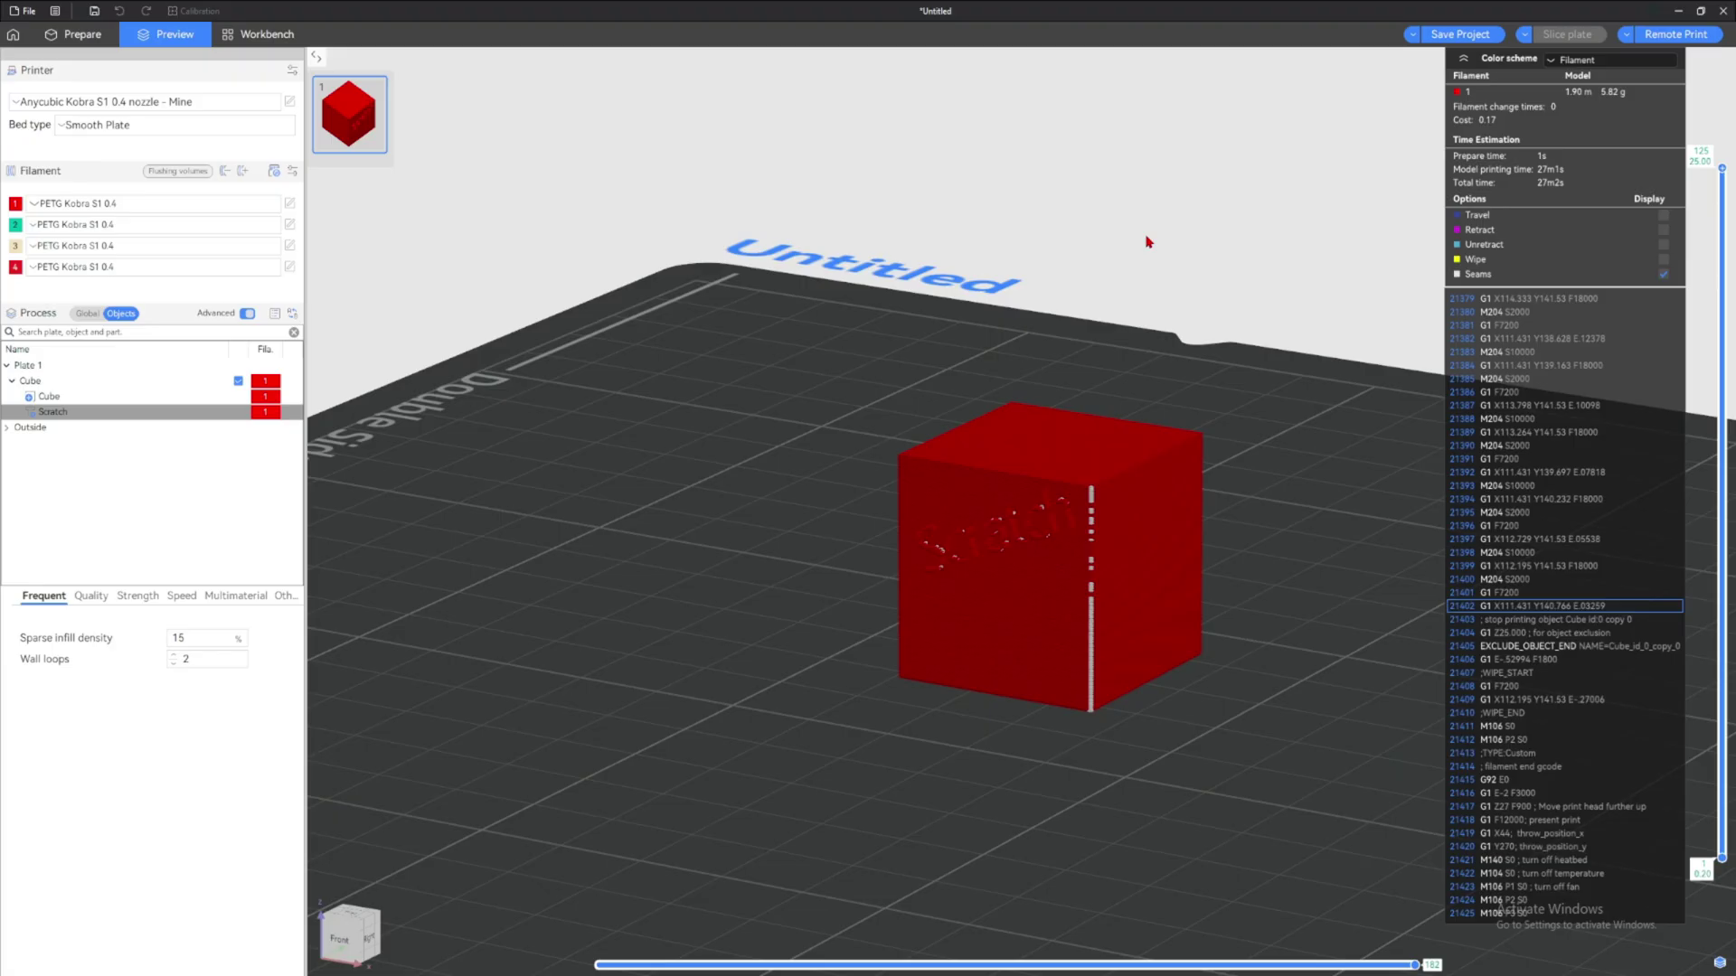
mouse_move(1146, 237)
mouse_down()
mouse_move(1131, 231)
mouse_move(1148, 226)
mouse_up()
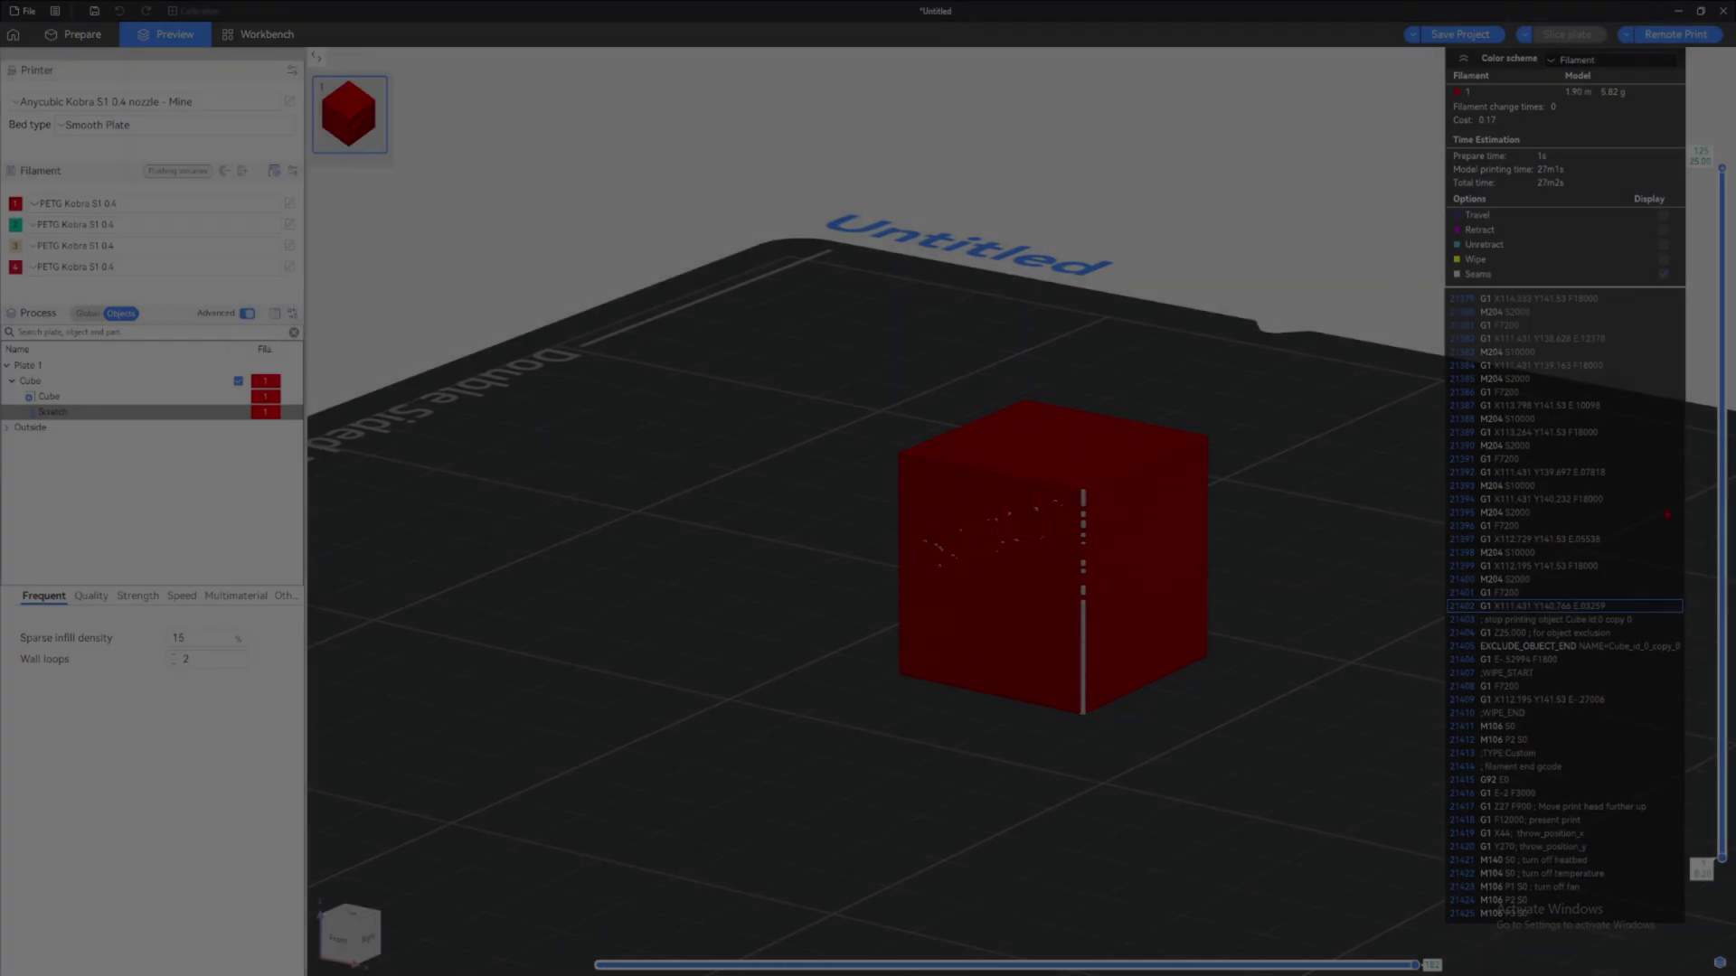